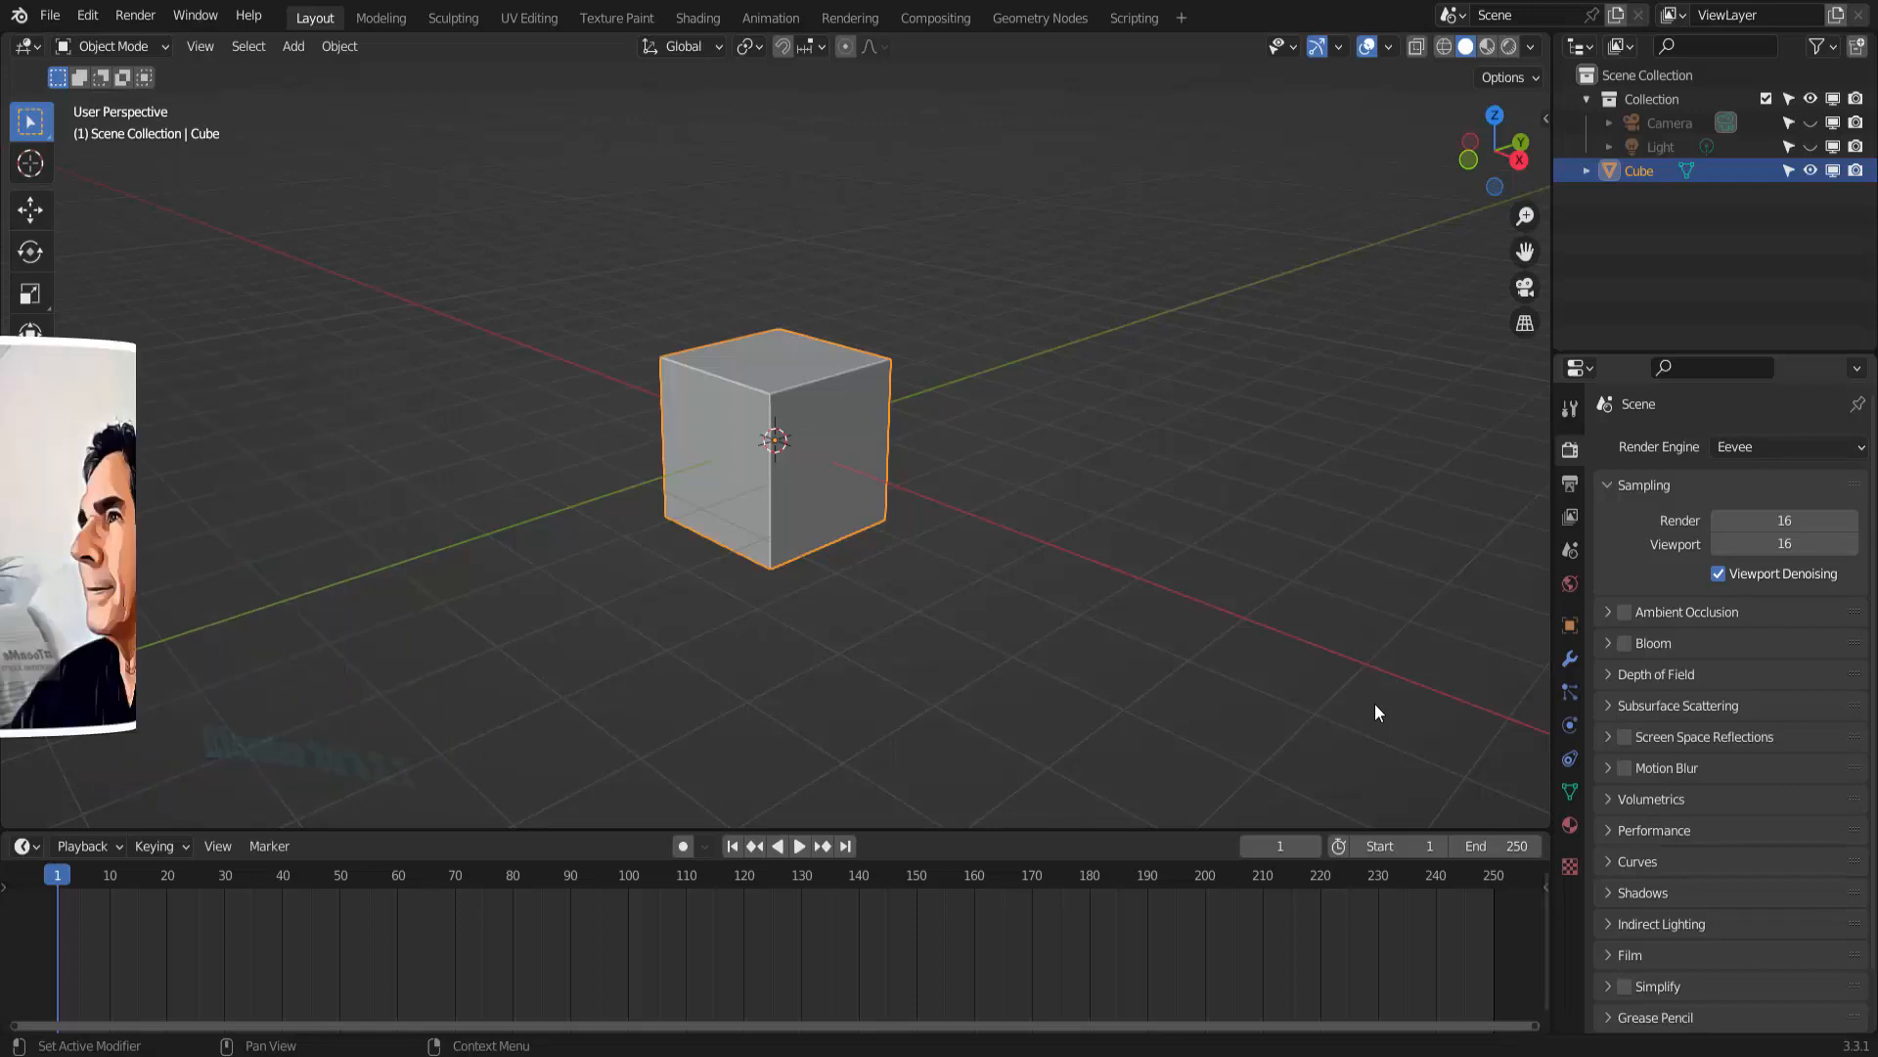
# - Scale the cube down along the global Y axis to turn it into a thin upright slab
pyautogui.scroll(1, 1233, 680)
pyautogui.scroll(3, 1232, 689)
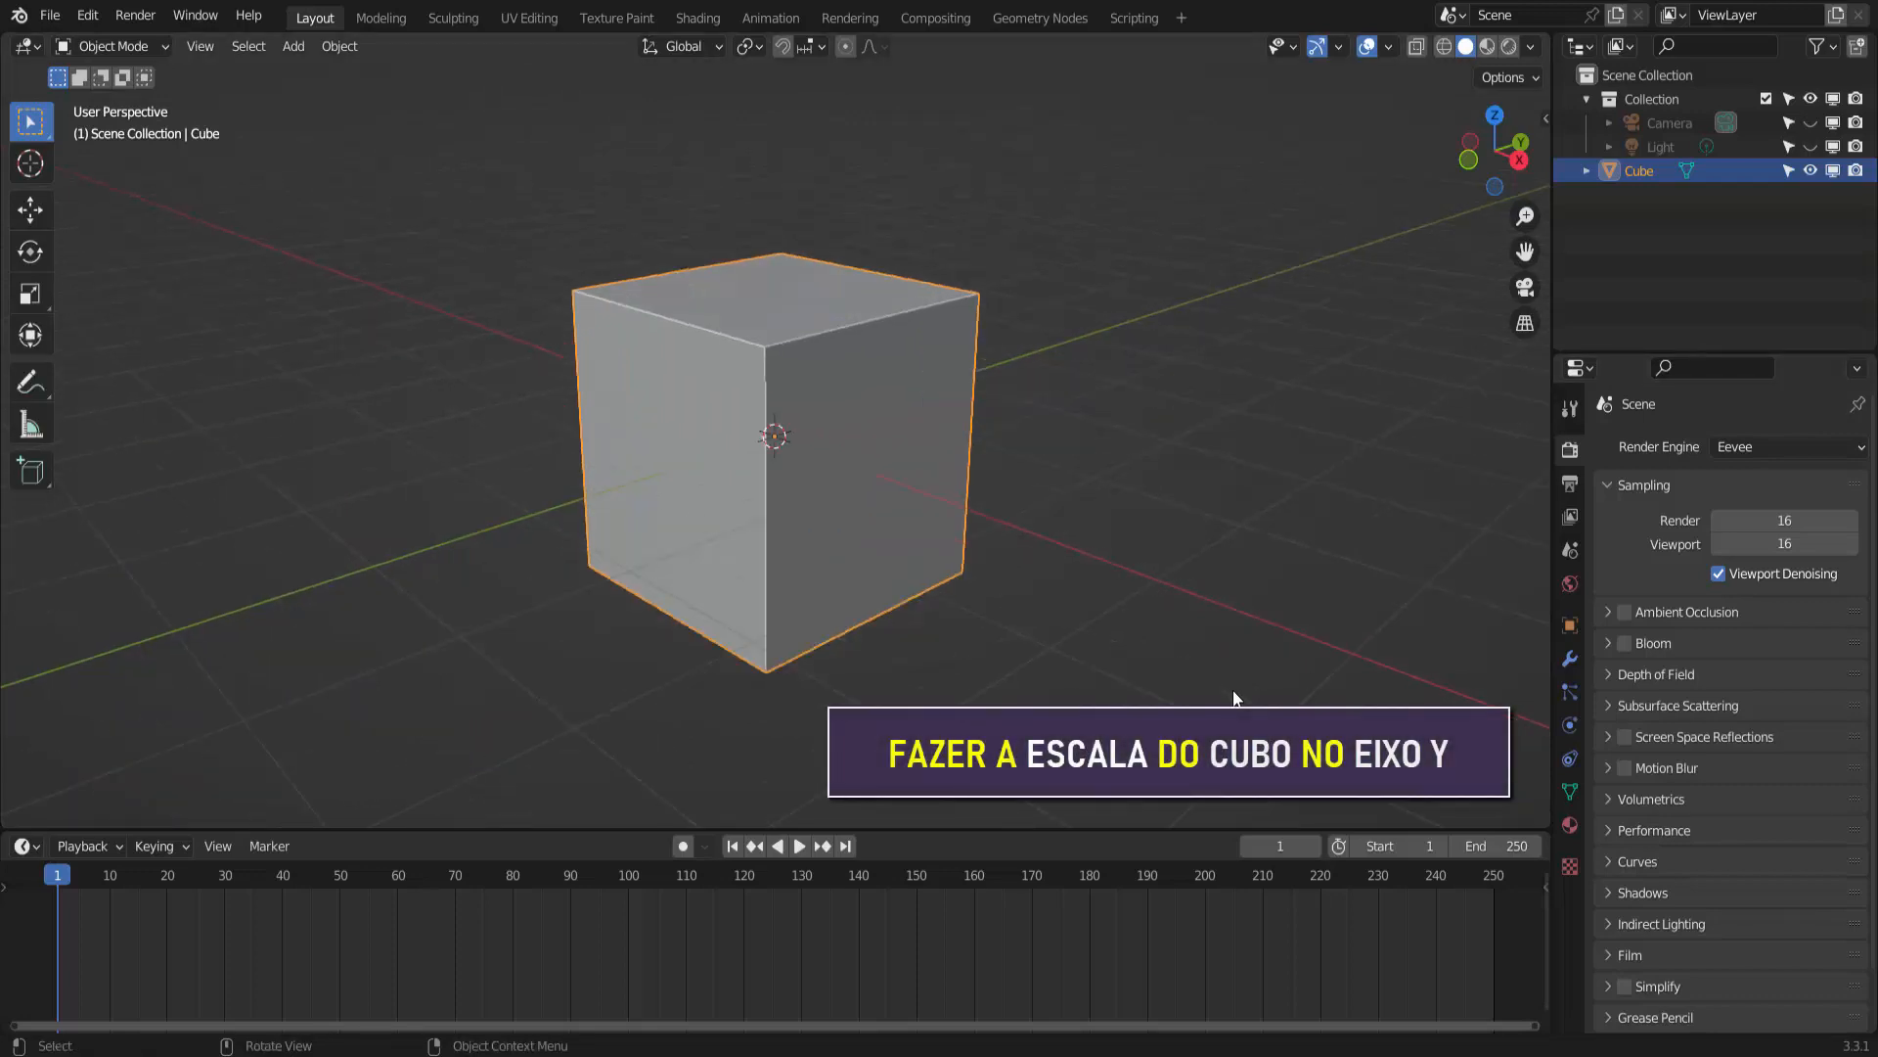
pyautogui.moveTo(1231, 689); pyautogui.dragTo(1184, 744, button='middle')
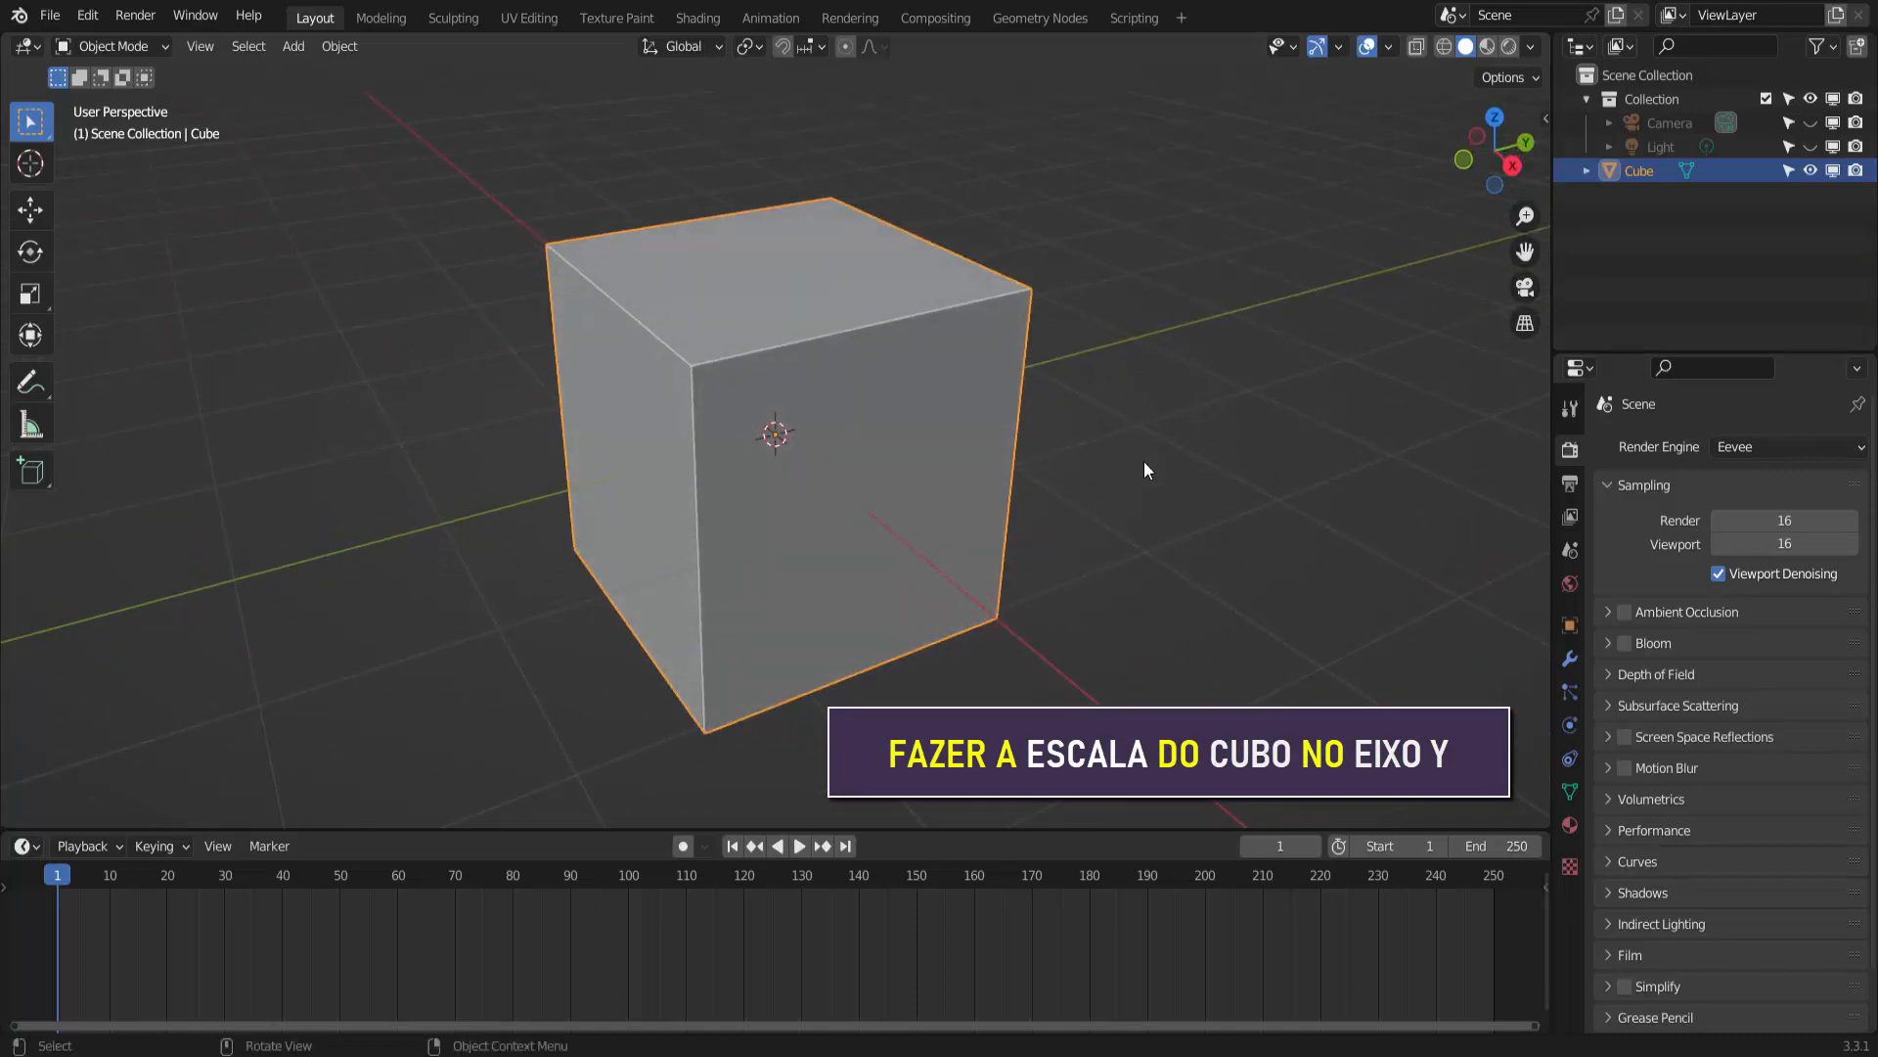
pyautogui.scroll(-1, 1147, 471)
pyautogui.scroll(-1, 1146, 470)
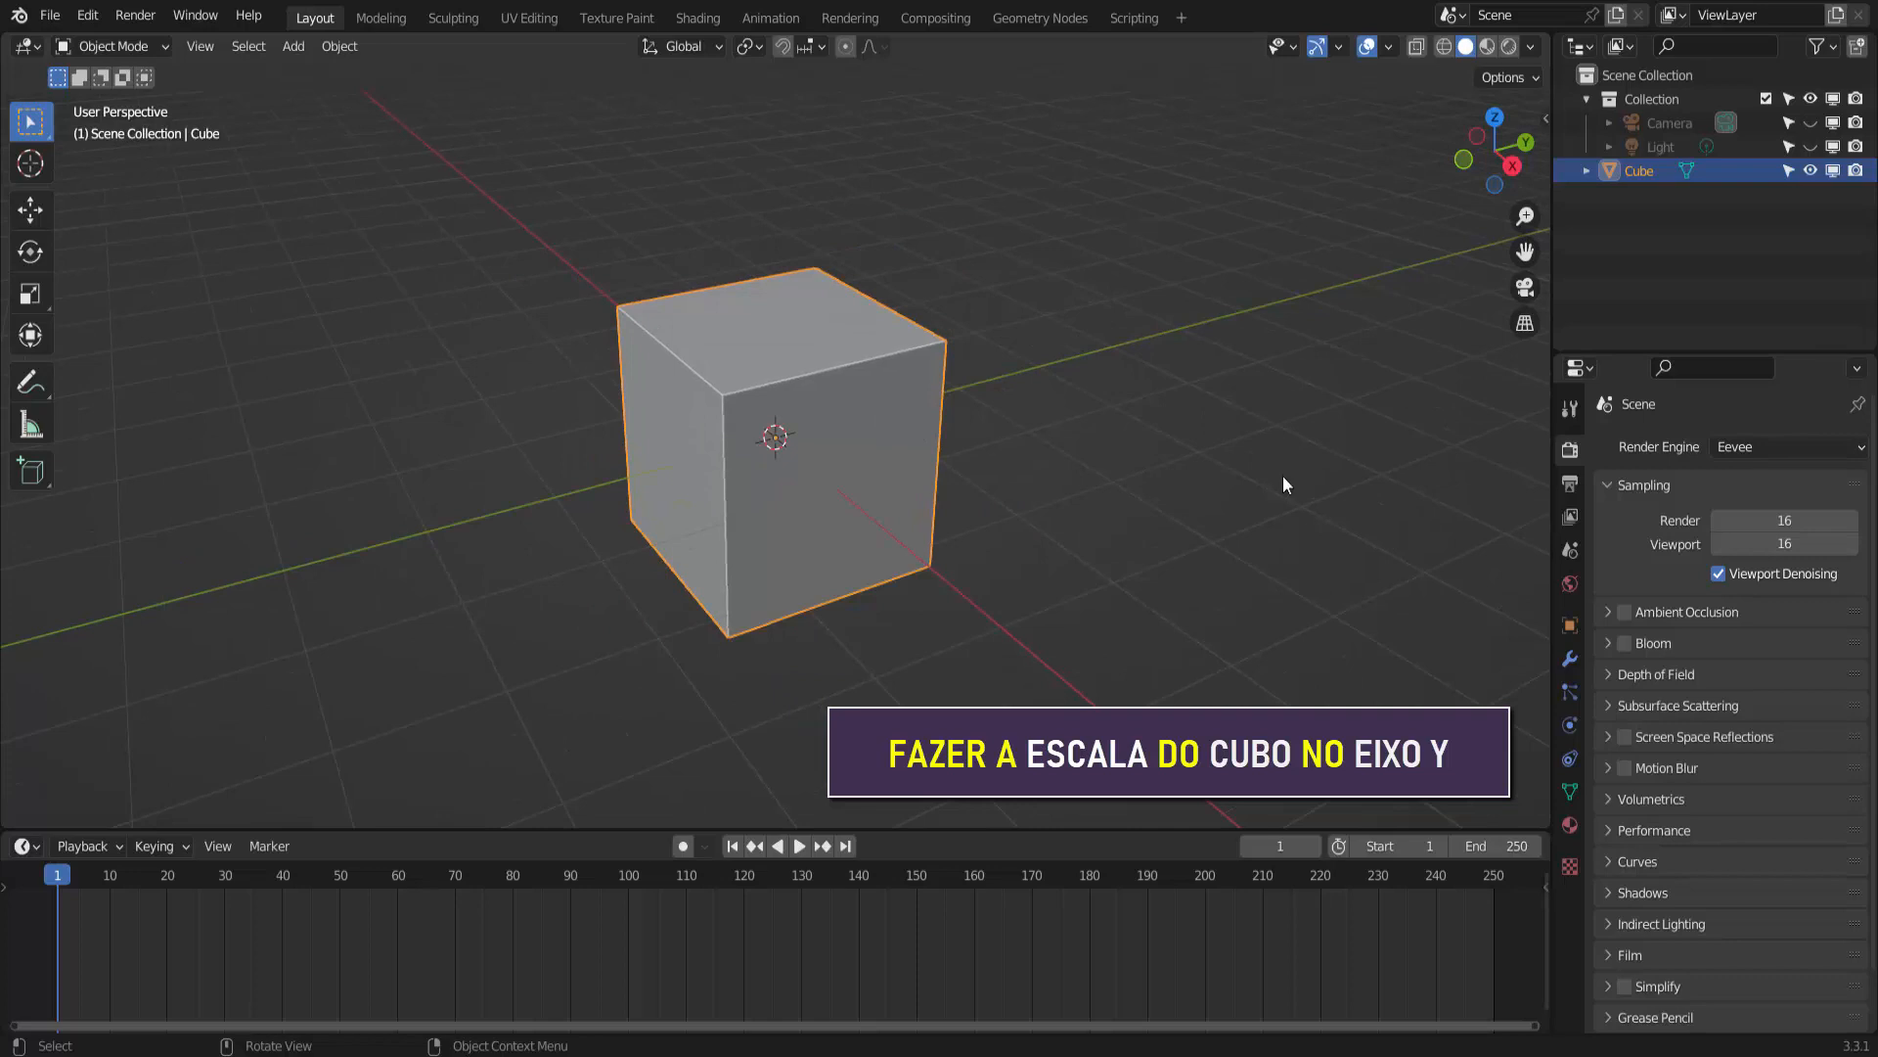
pyautogui.press('s')
pyautogui.press('y')
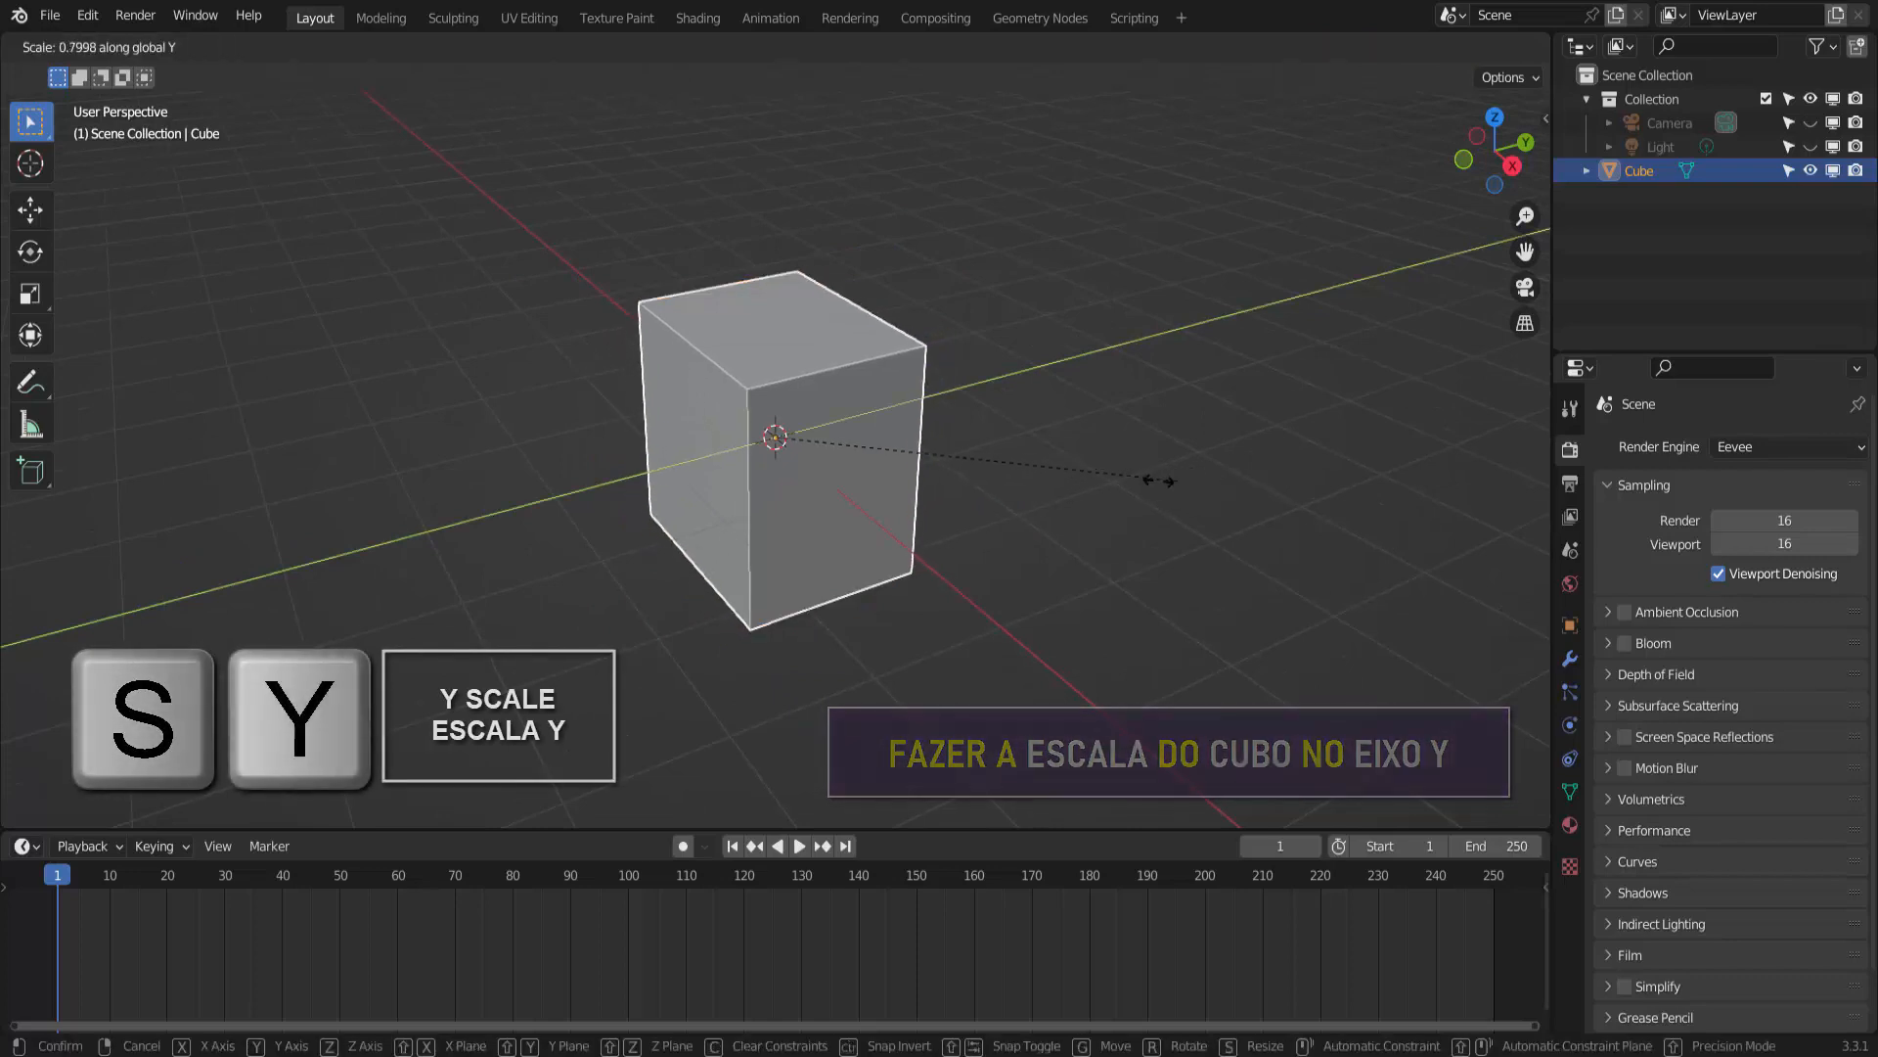
pyautogui.click(927, 479)
pyautogui.moveTo(927, 479); pyautogui.dragTo(1170, 432, button='middle')
pyautogui.scroll(3, 1178, 411)
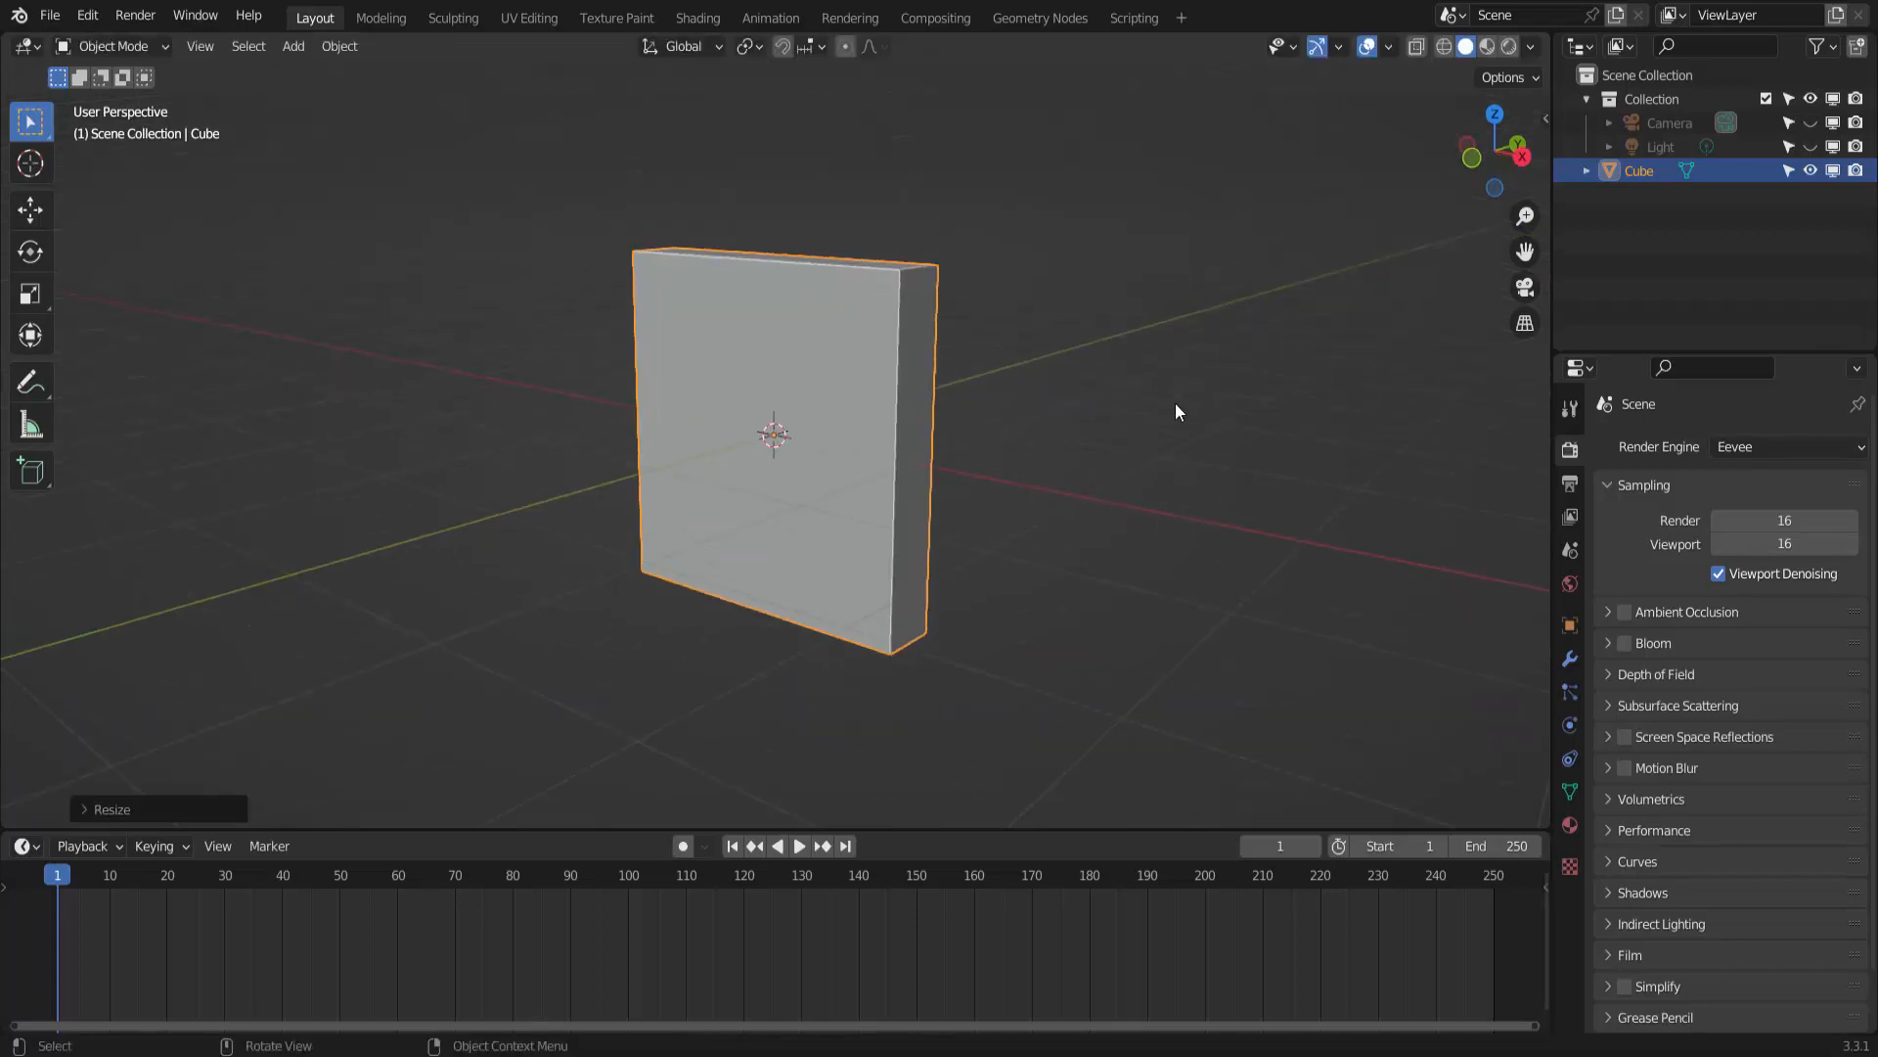
# - Enter Edit Mode on the cube and add a new first material to it
pyautogui.click(114, 46)
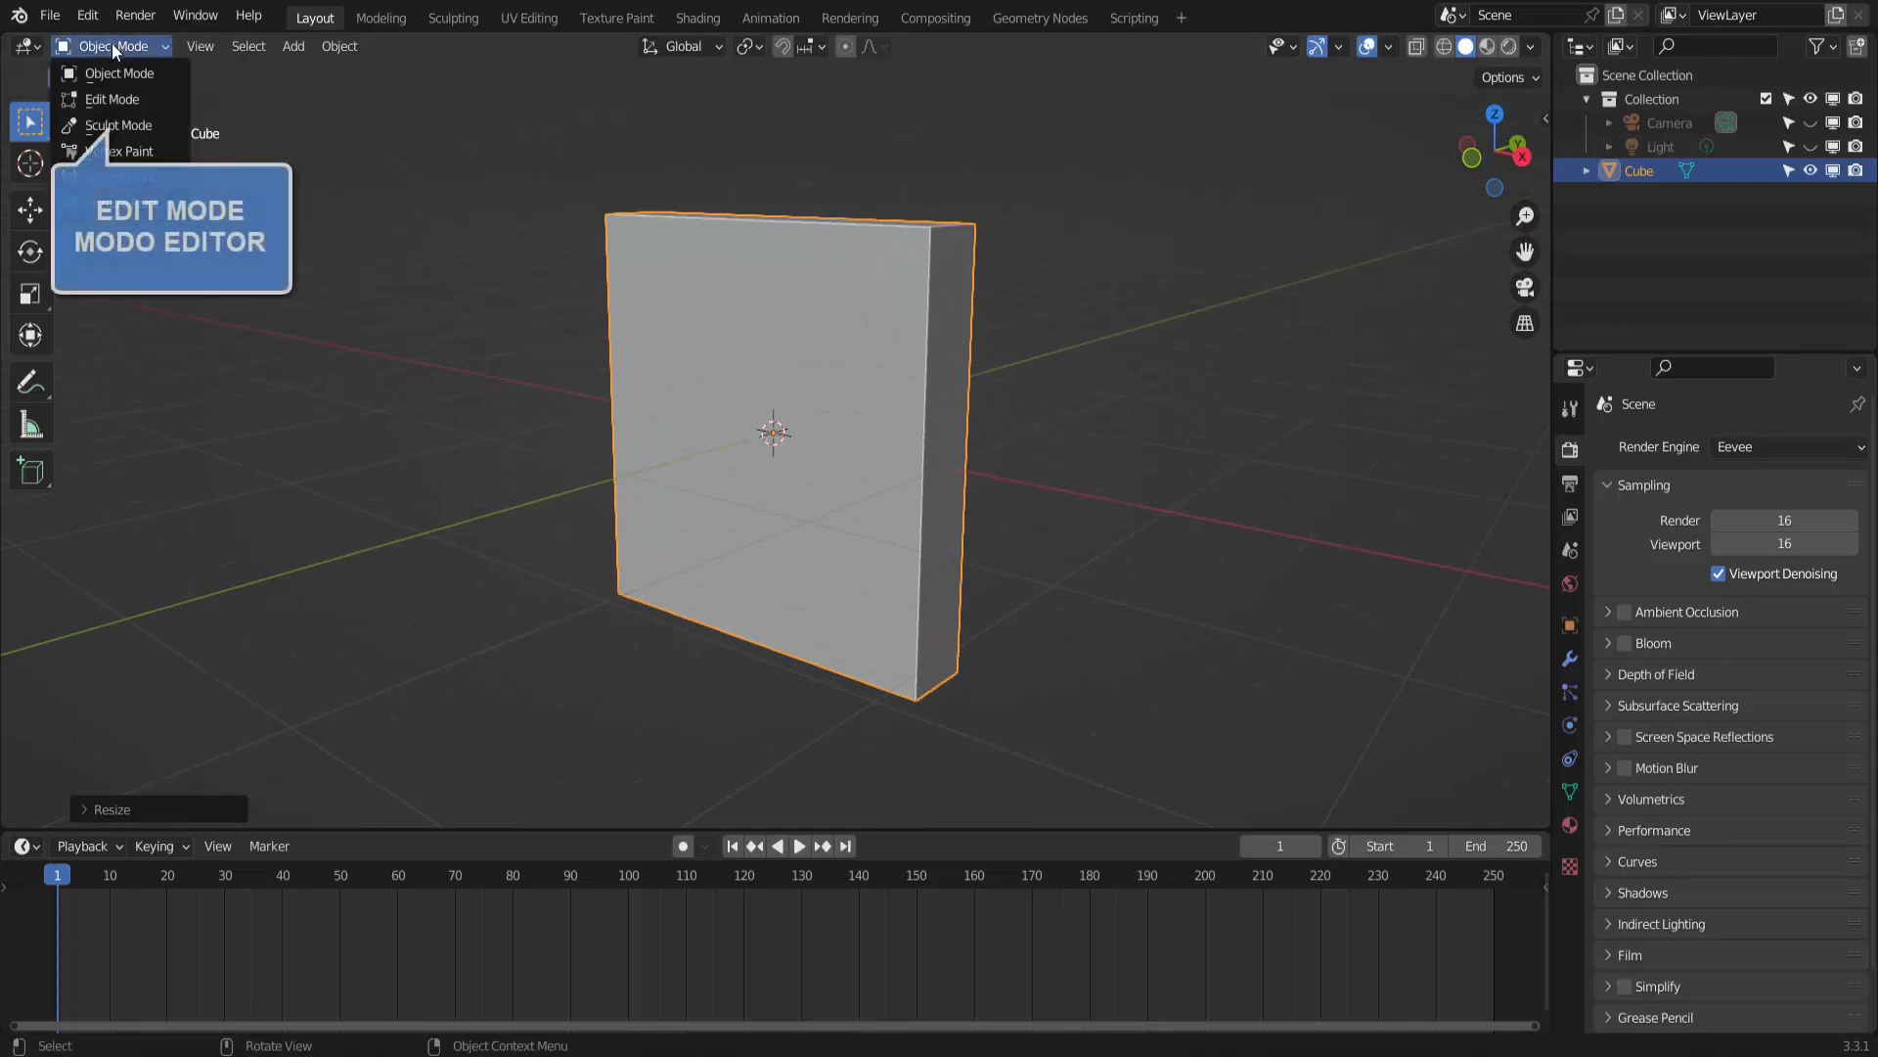
pyautogui.click(113, 99)
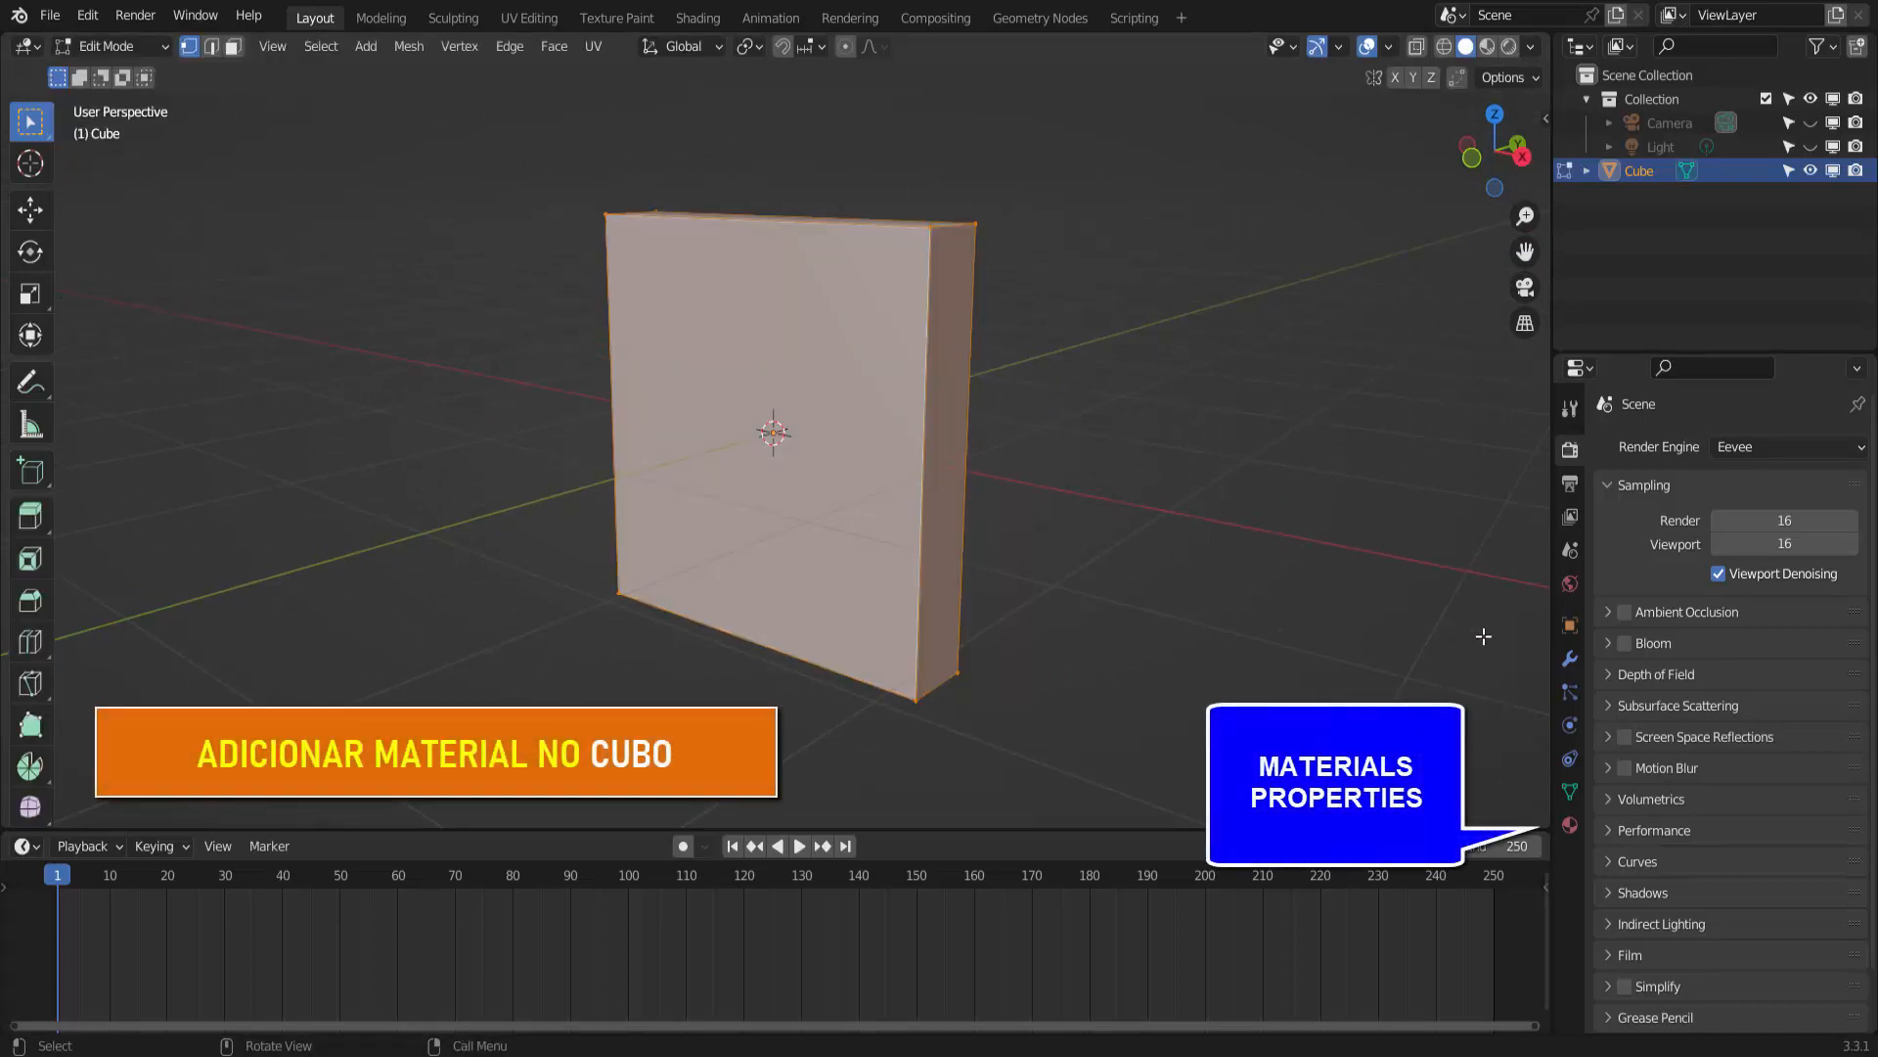
pyautogui.click(1570, 825)
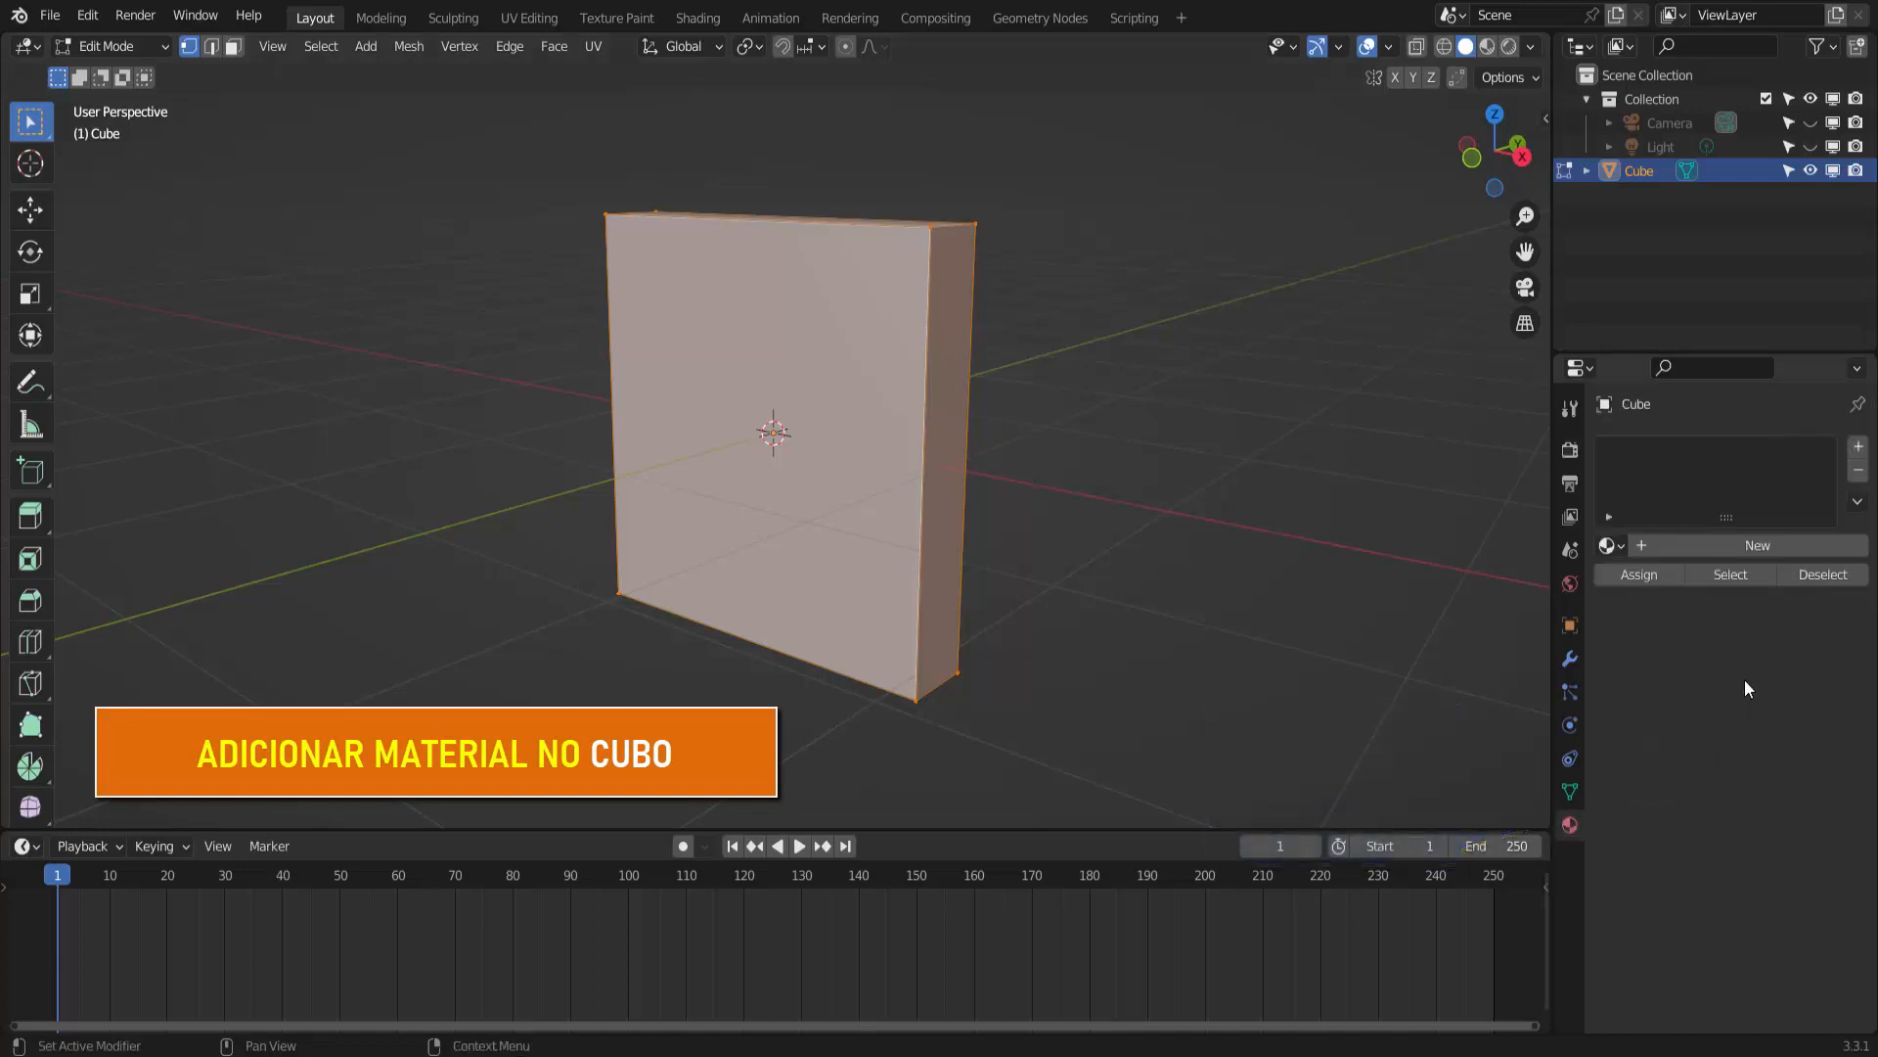
pyautogui.click(1762, 547)
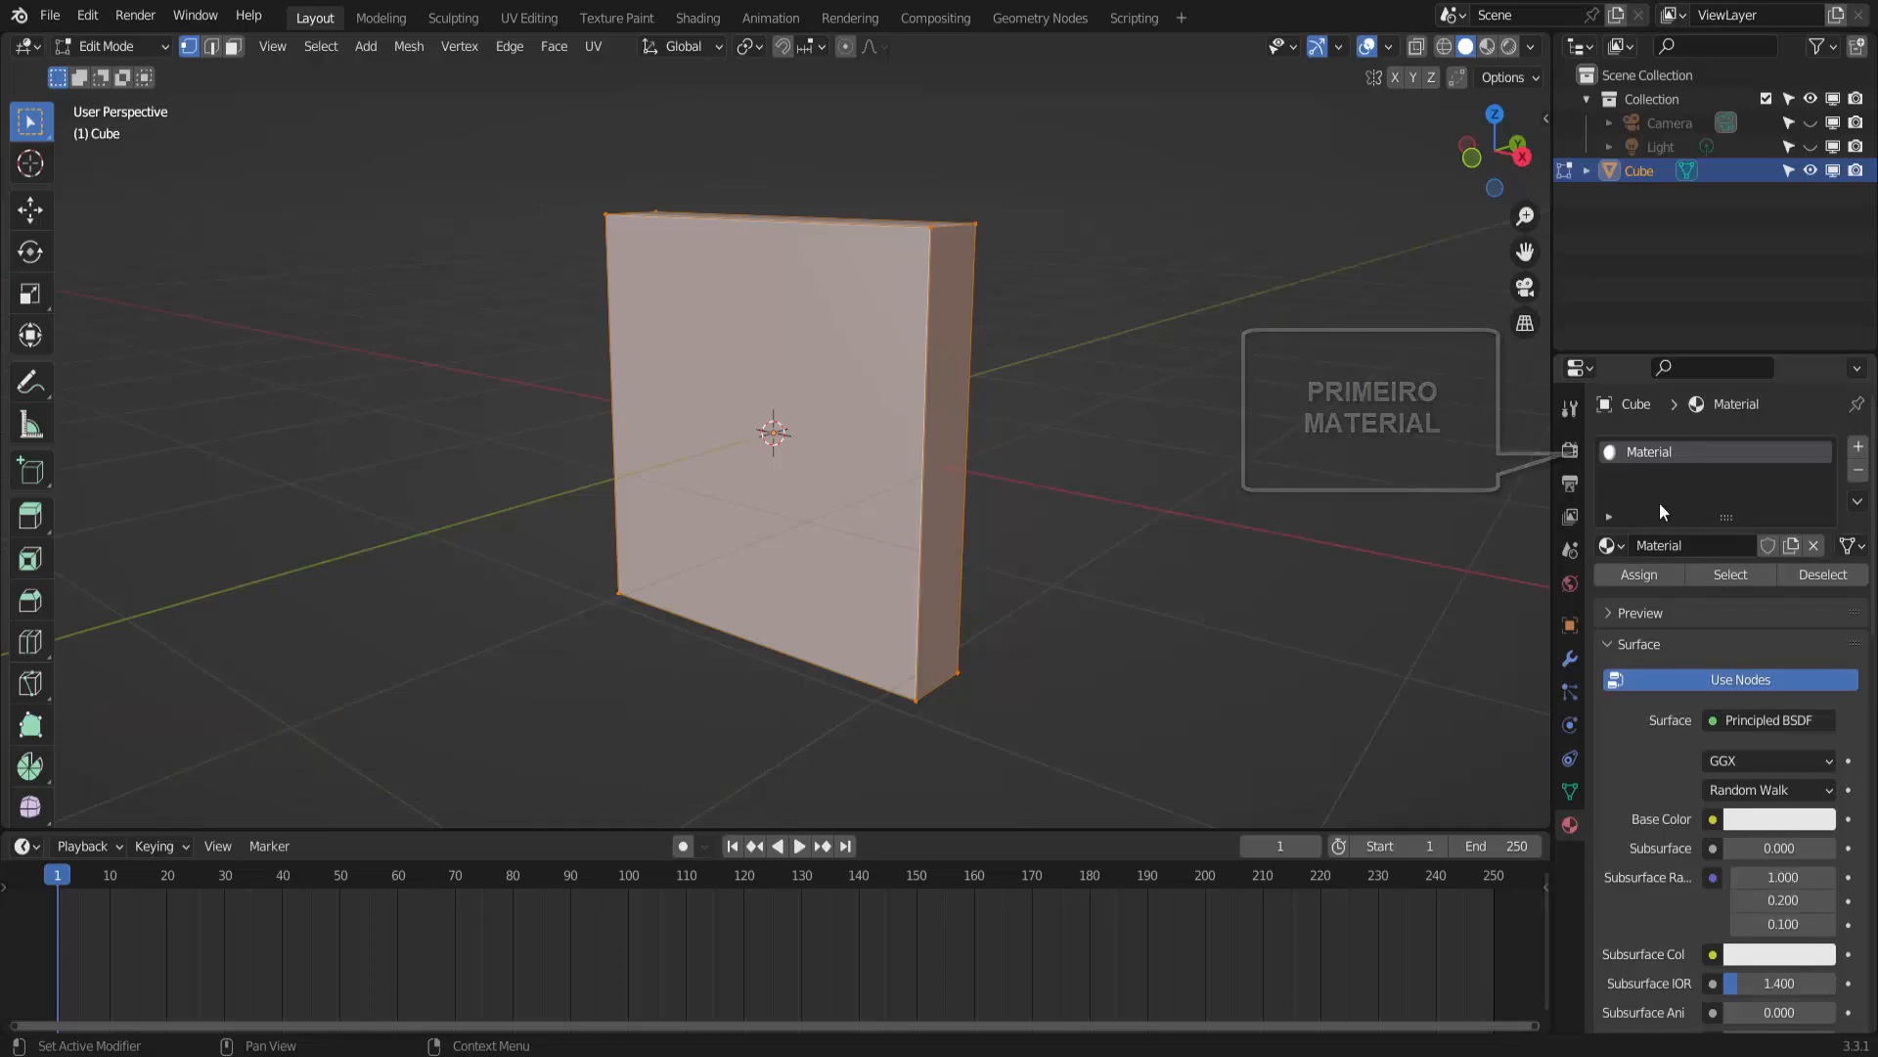
# - Darken the material's base color to near black and assign it to all of the cube's faces
pyautogui.click(1778, 819)
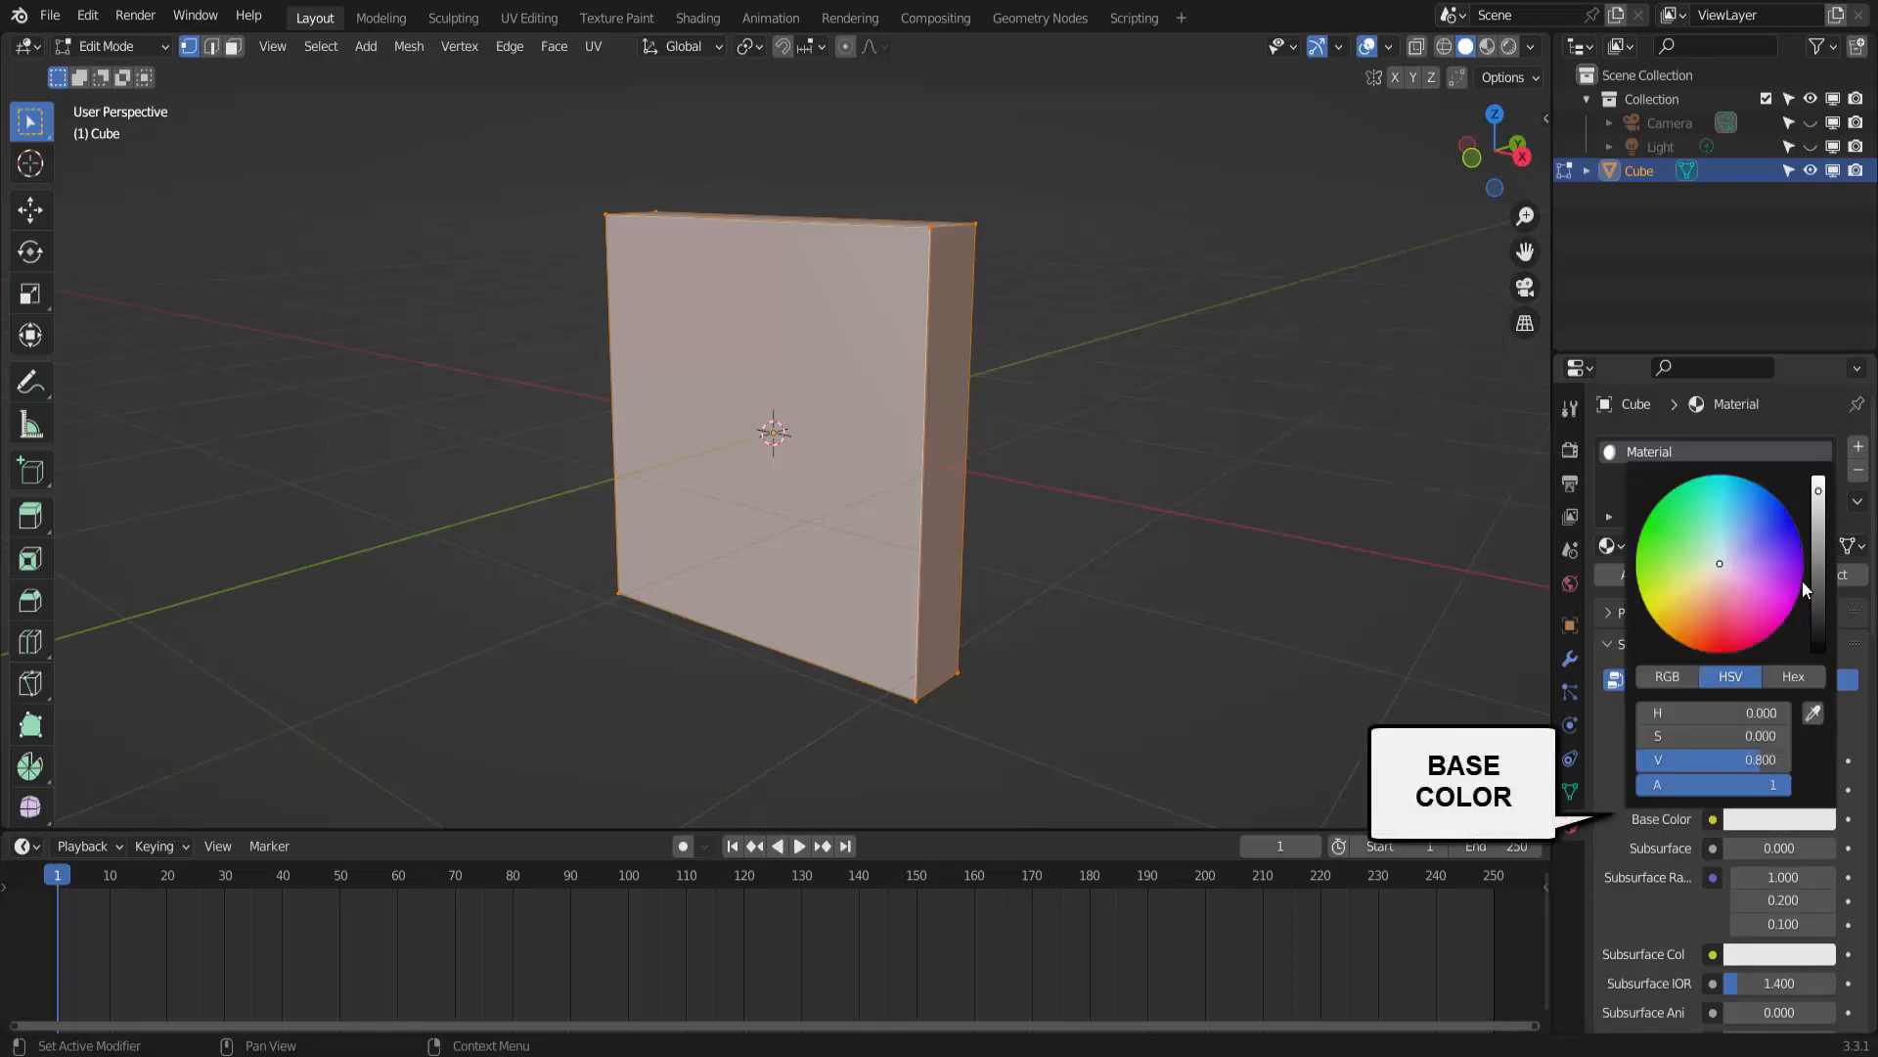
pyautogui.scroll(-16, 1770, 512)
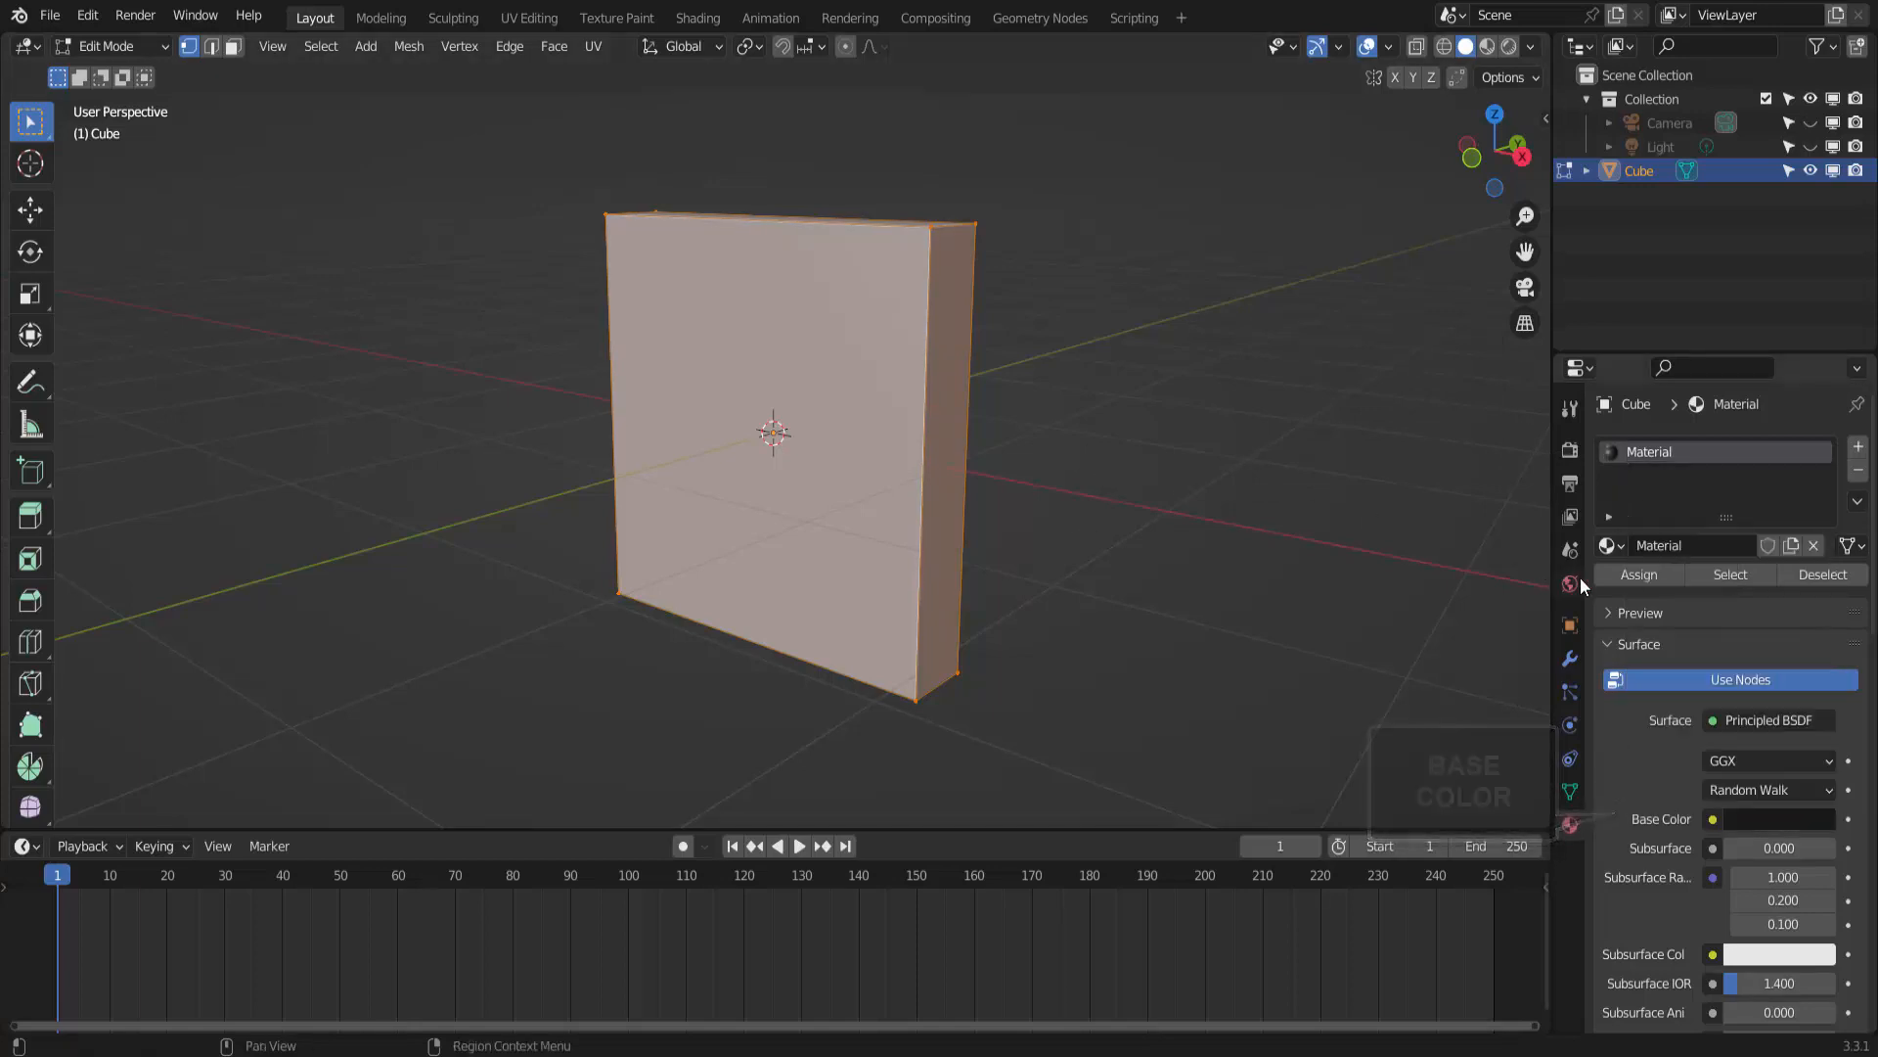
pyautogui.click(1647, 579)
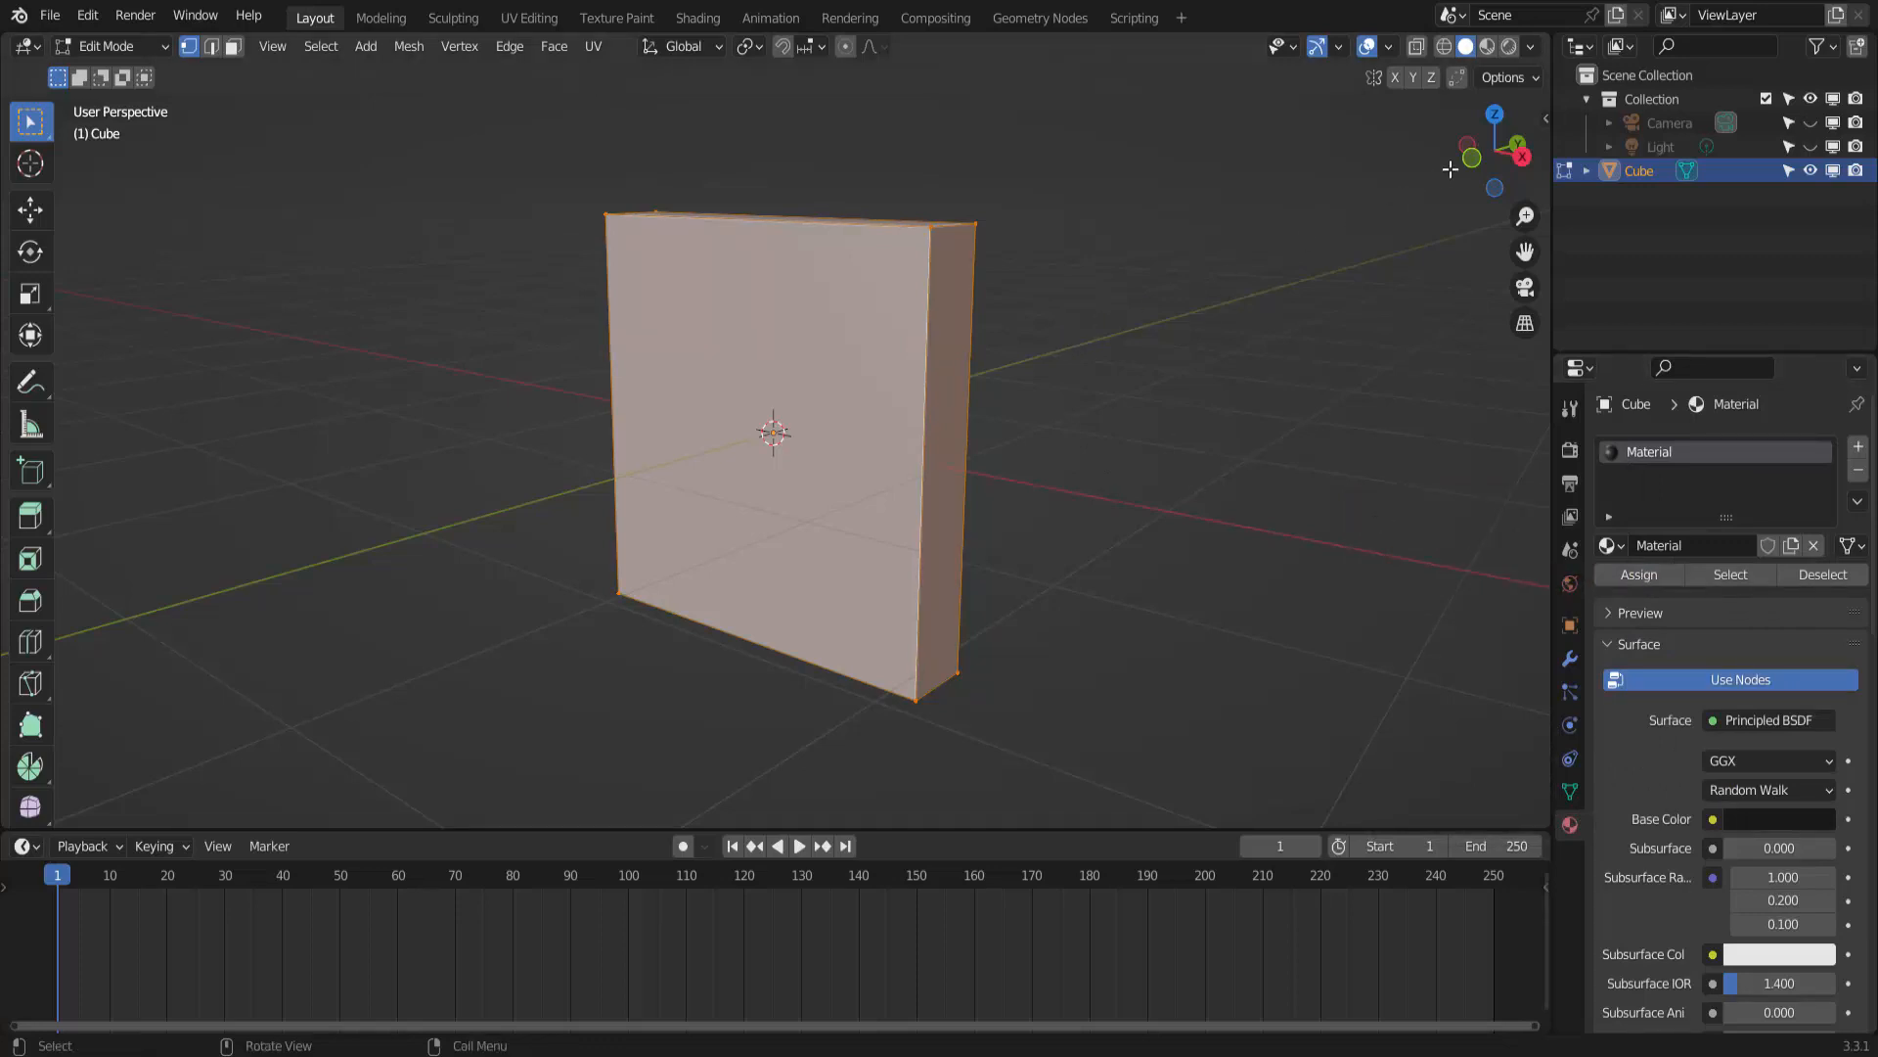
# - Show the model in Material Preview shading and select only the slab's large front face in face select mode
pyautogui.click(1488, 49)
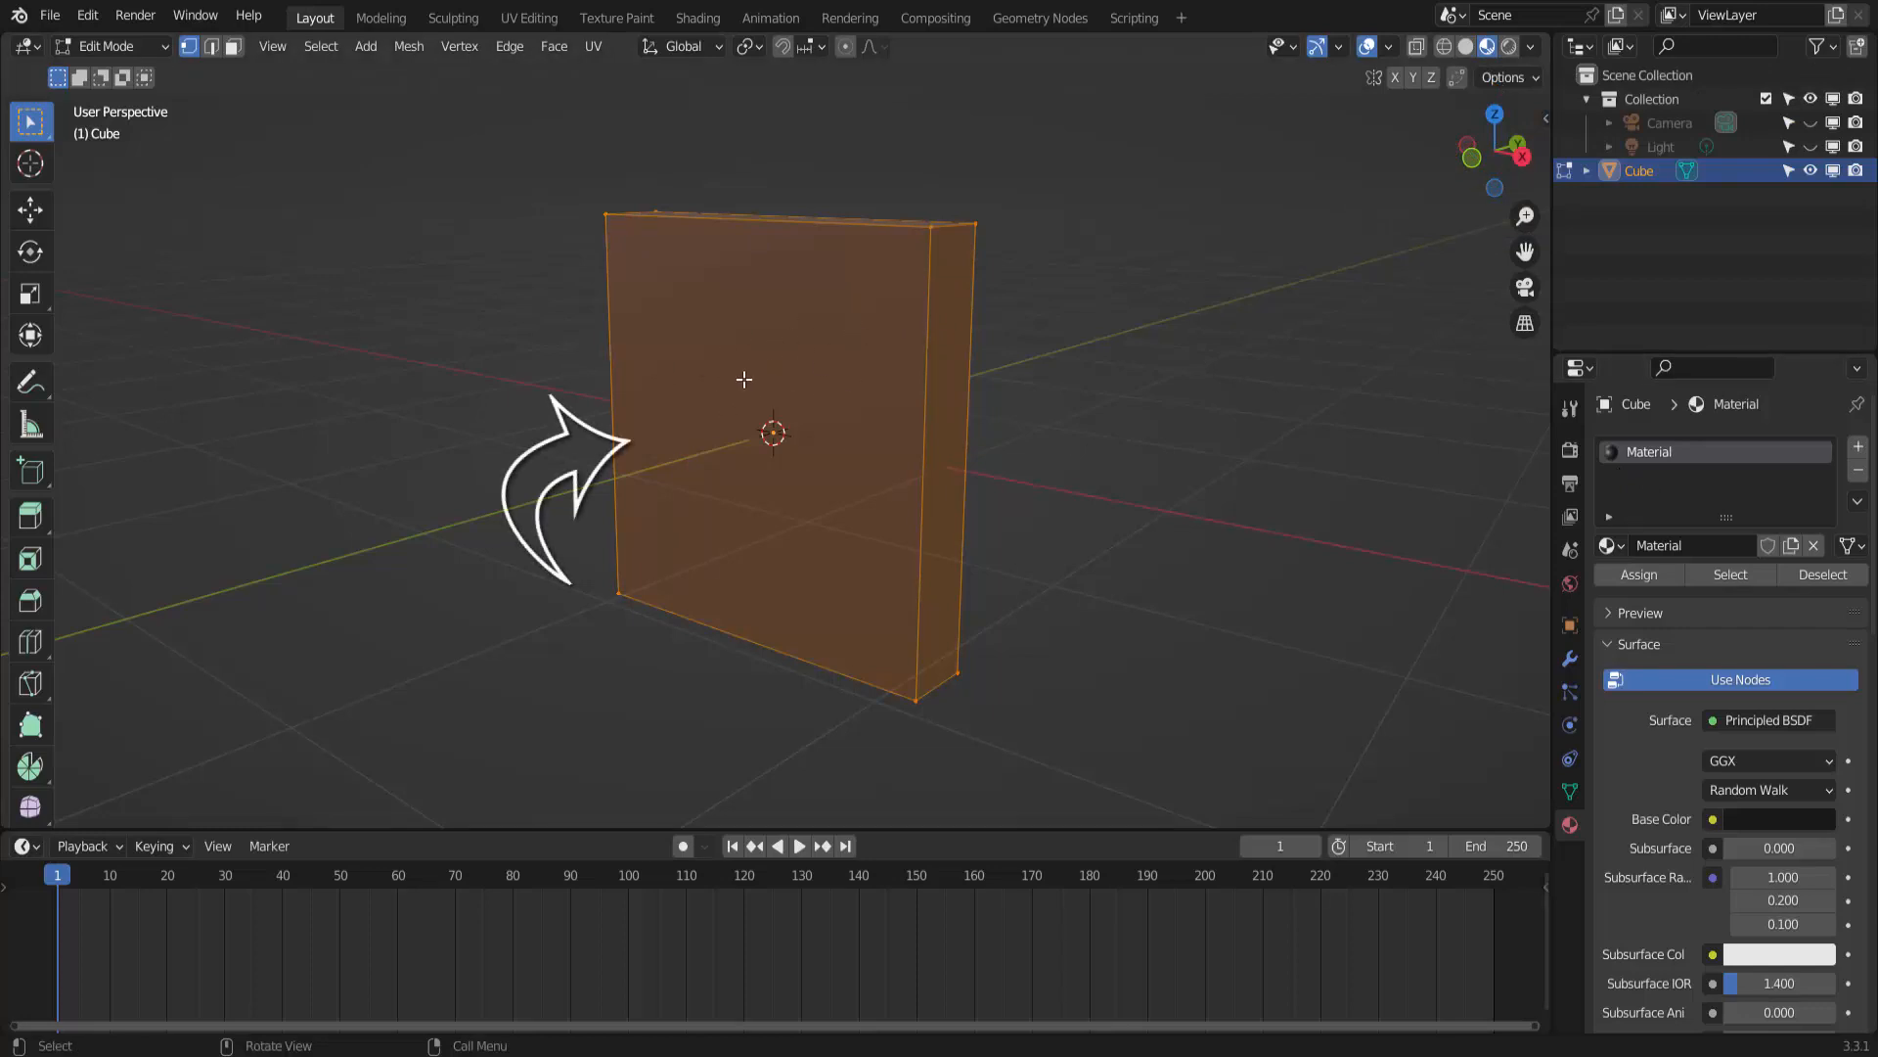
pyautogui.click(233, 47)
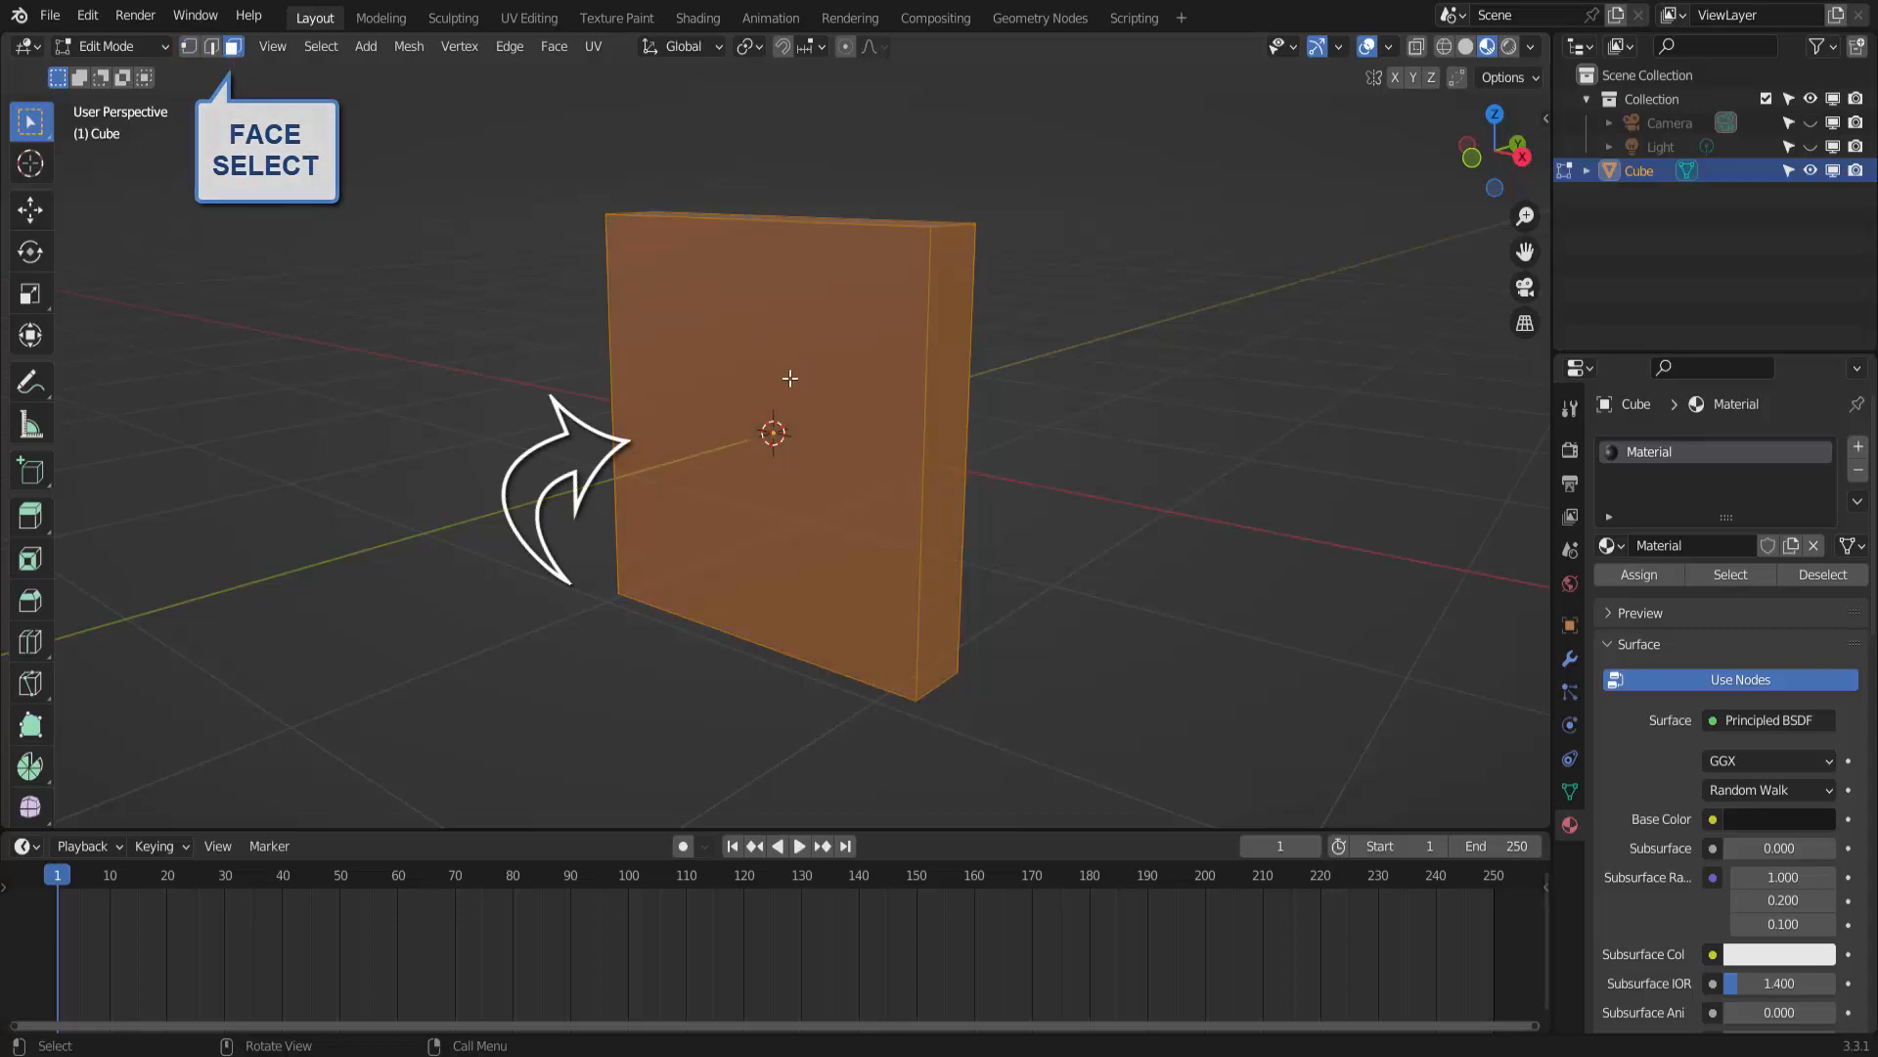
pyautogui.click(790, 377)
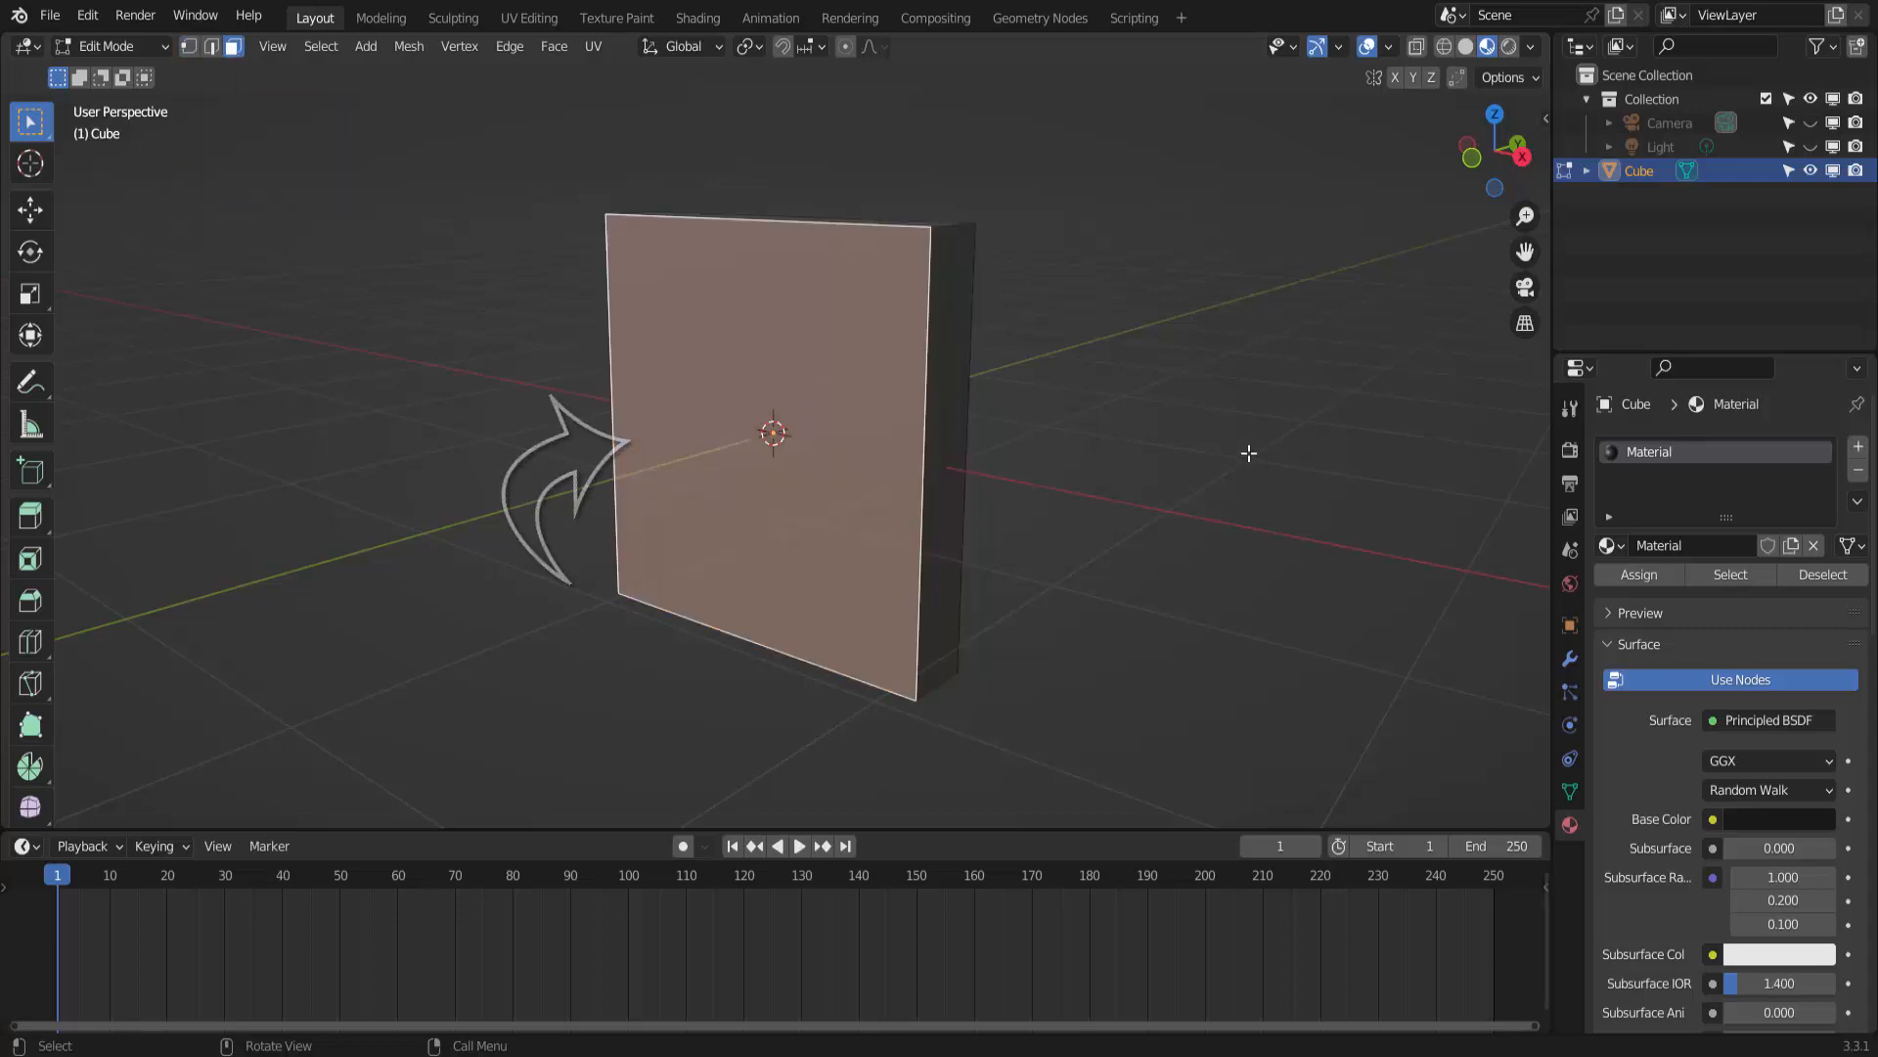
pyautogui.moveTo(1262, 461)
pyautogui.mouseDown(button='middle')
pyautogui.moveTo(1124, 449)
pyautogui.moveTo(1060, 467)
pyautogui.moveTo(1312, 452)
pyautogui.mouseUp(button='middle')
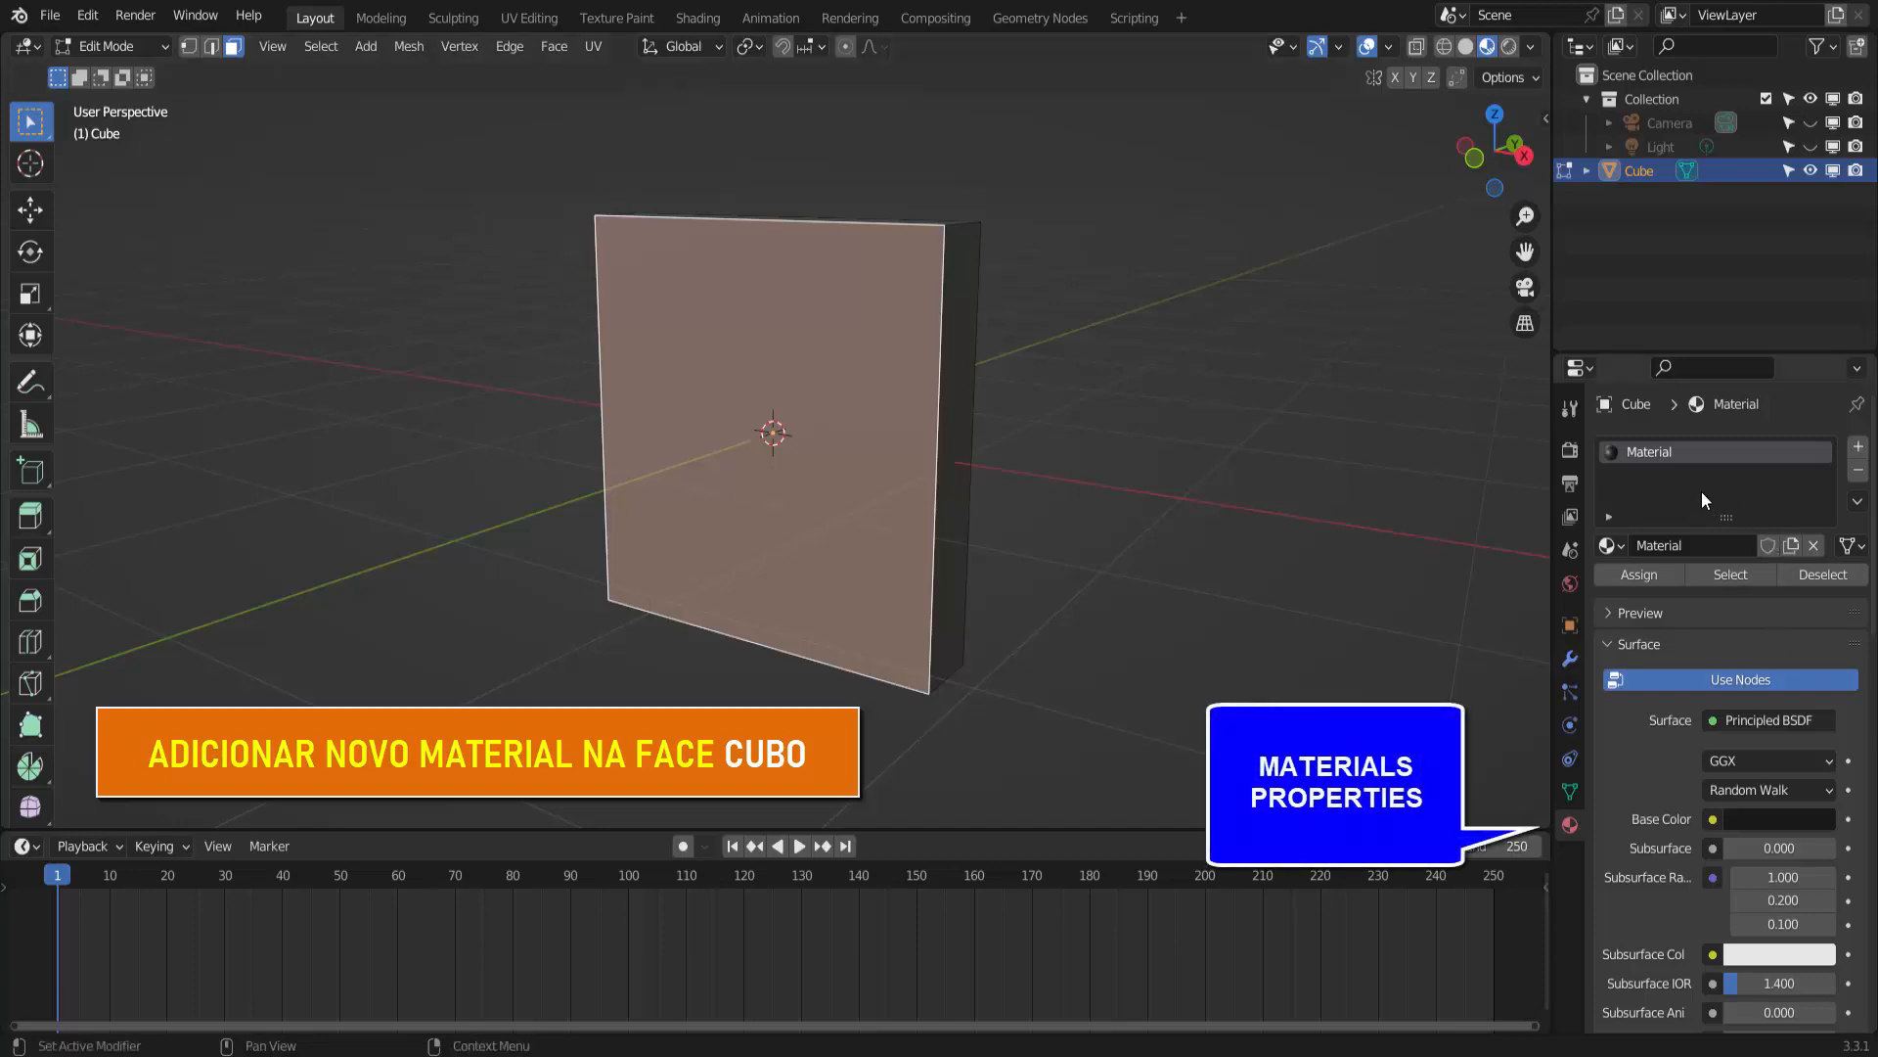
# - Add a second material slot with a new material and set its base color to an Image Texture
pyautogui.click(1858, 447)
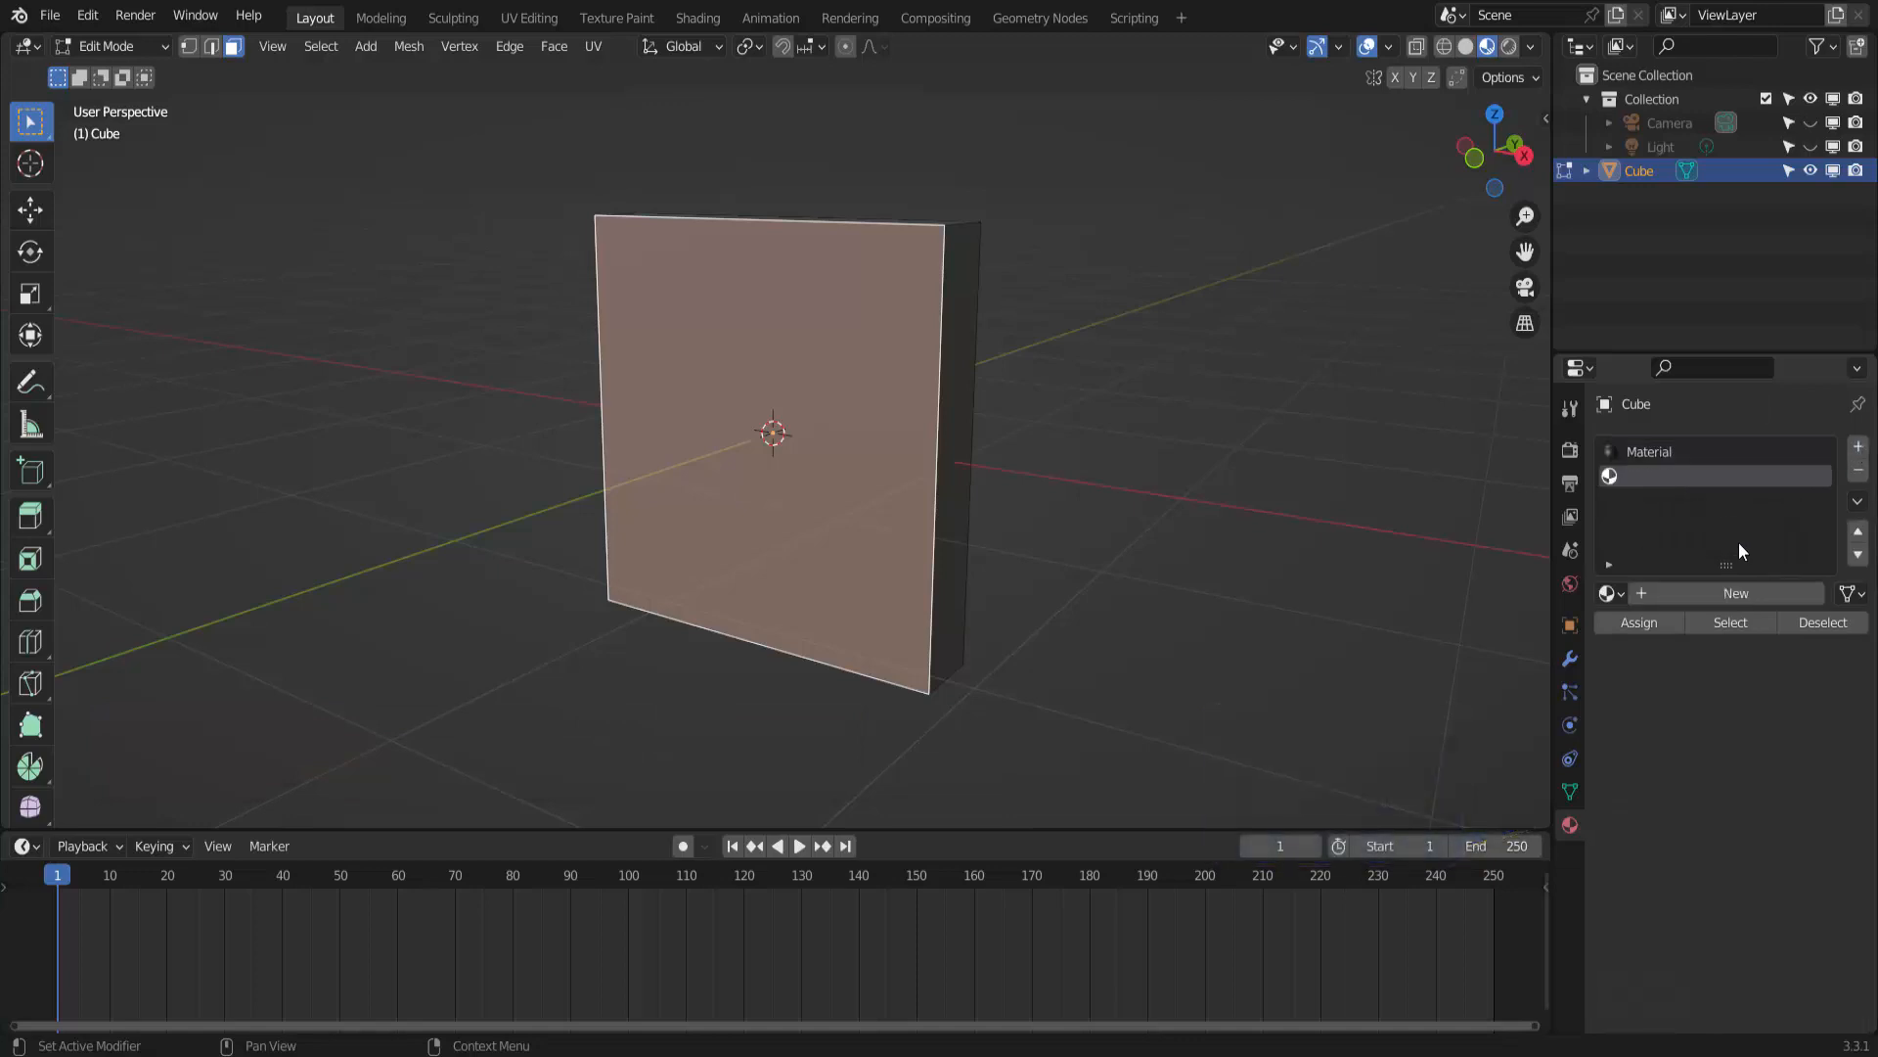
pyautogui.click(1732, 591)
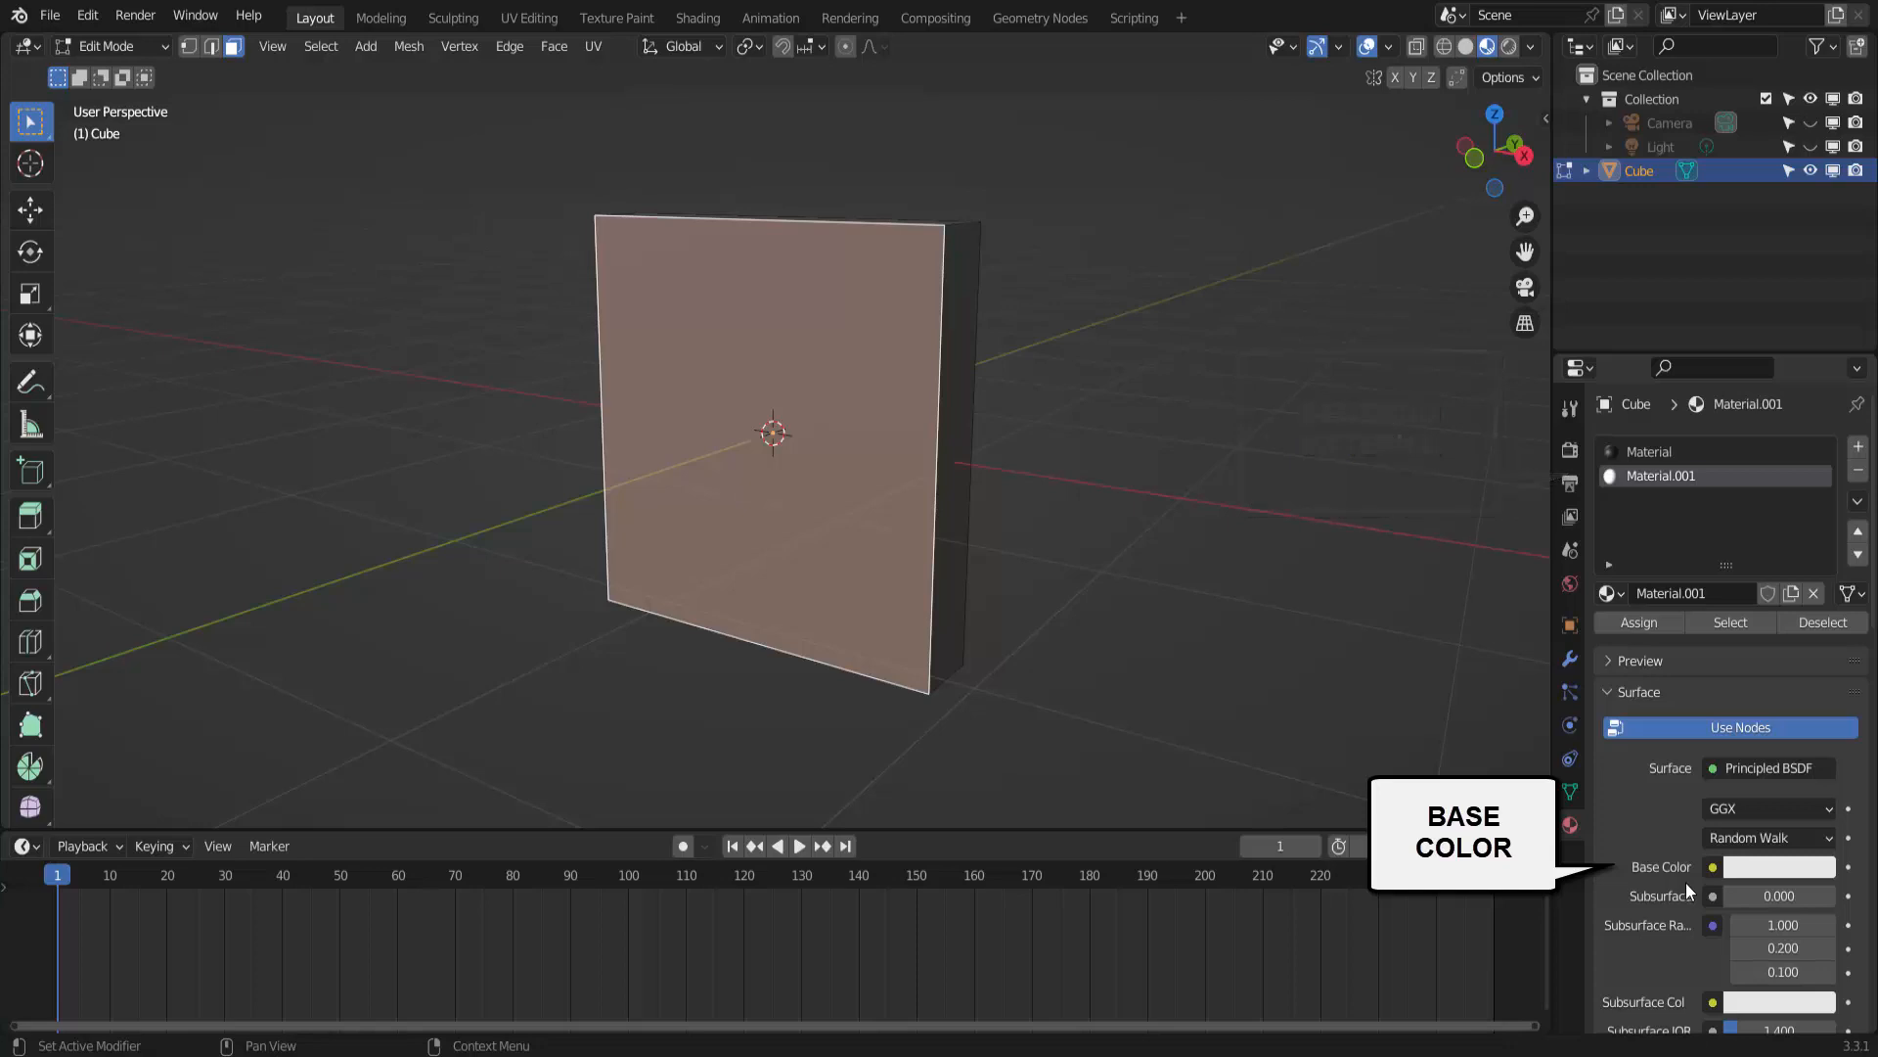
pyautogui.click(1713, 867)
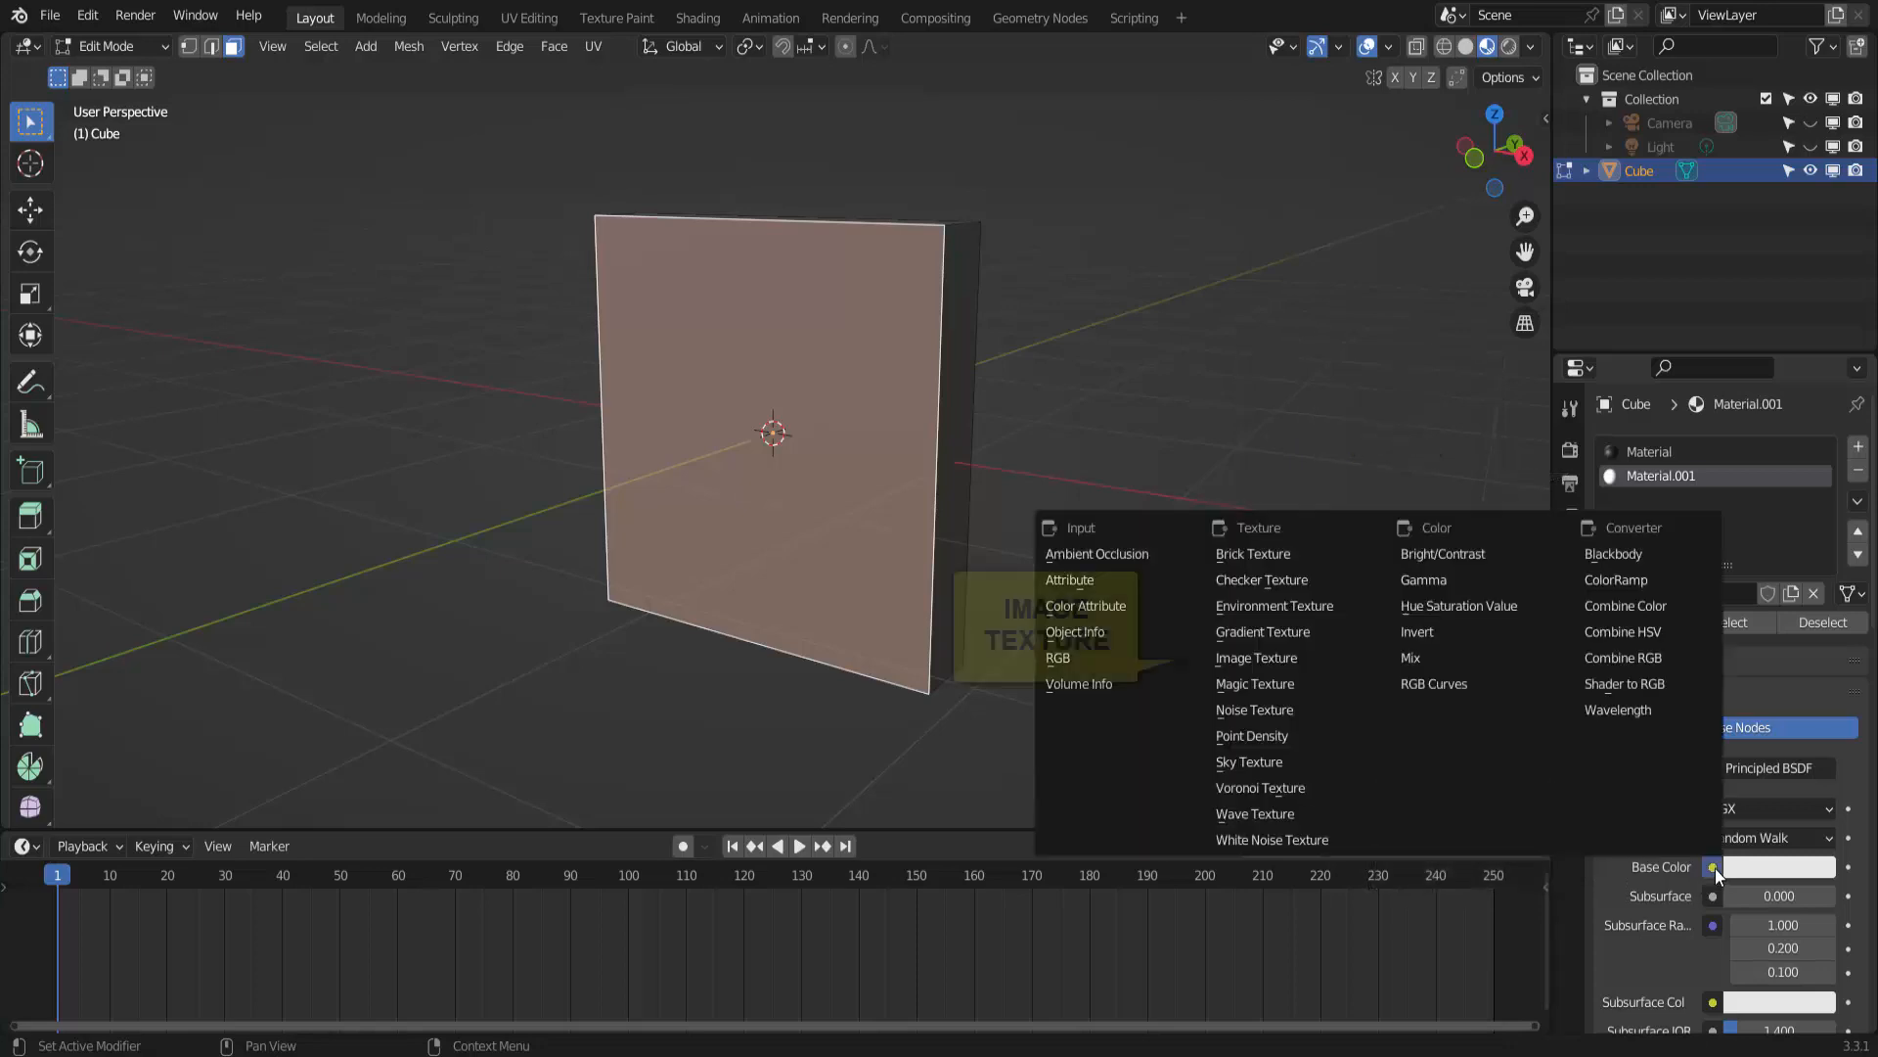
pyautogui.click(1277, 657)
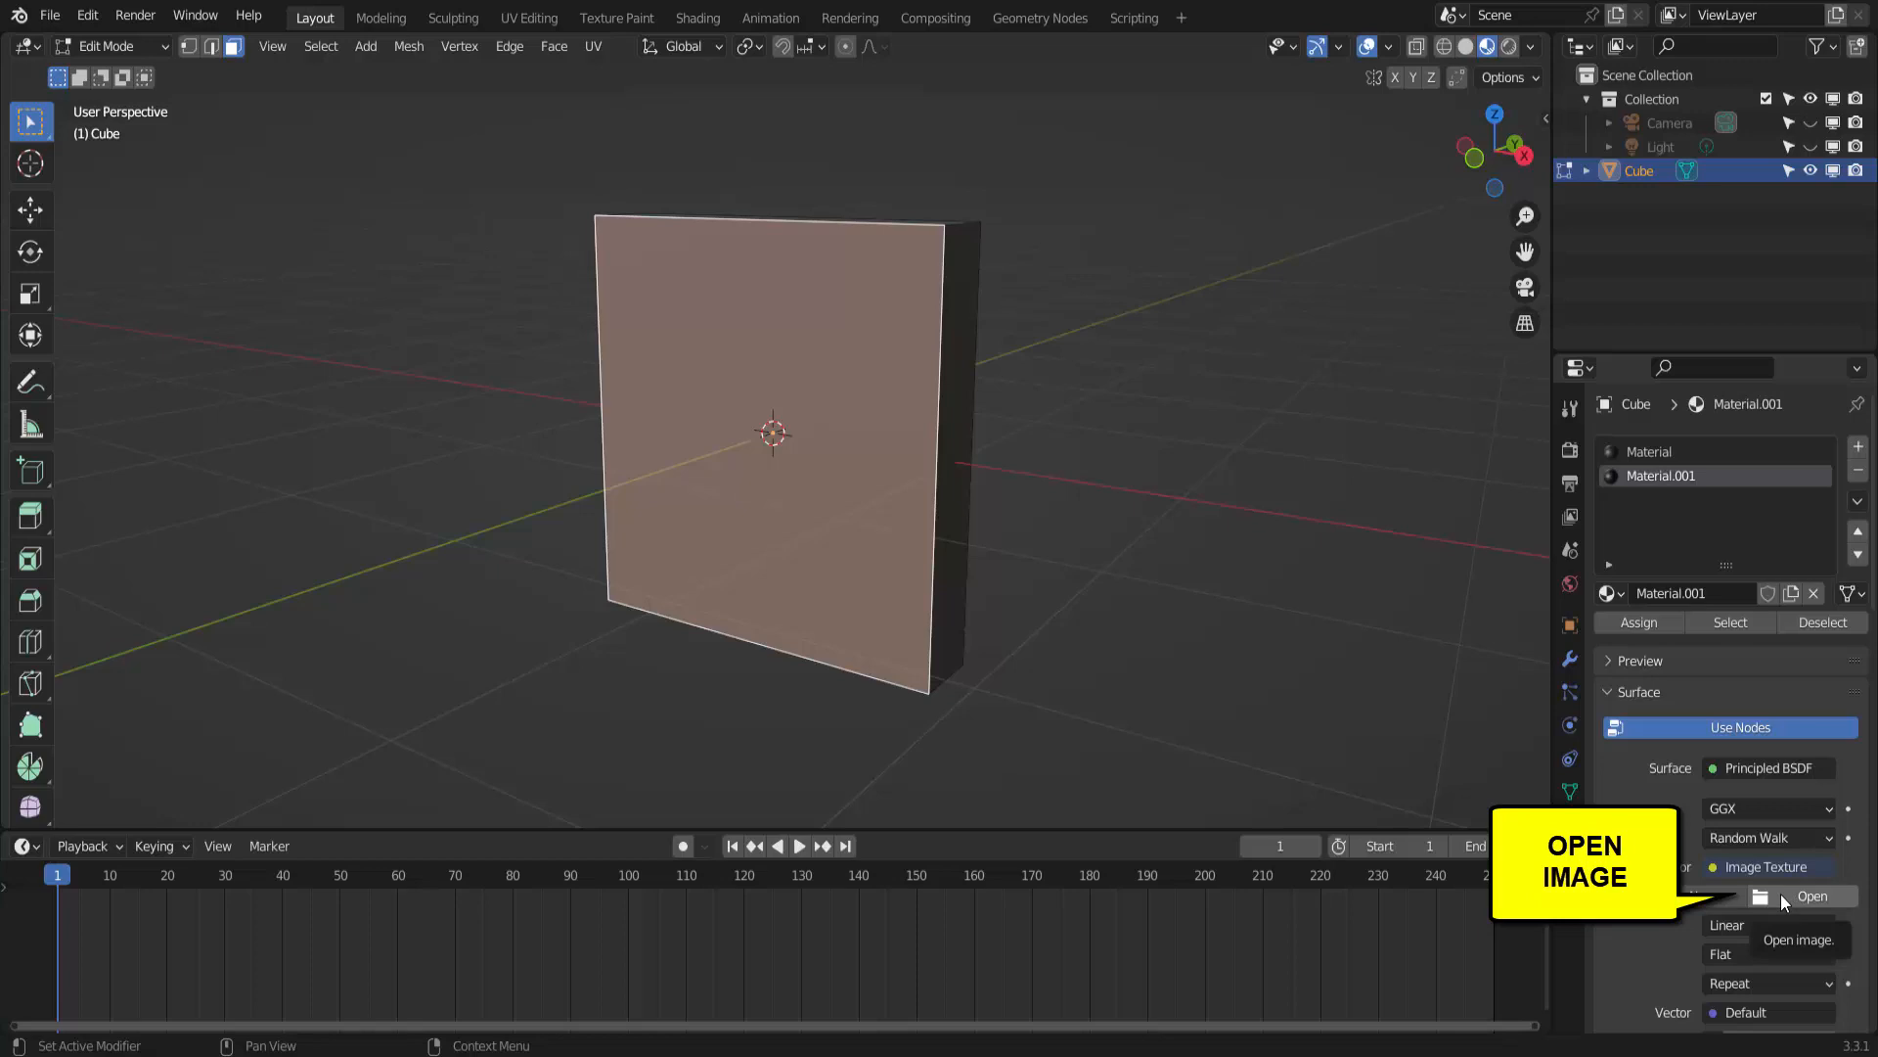
# - Load emoji3.jpg as the base color image and assign this material to the selected front face
pyautogui.click(1782, 898)
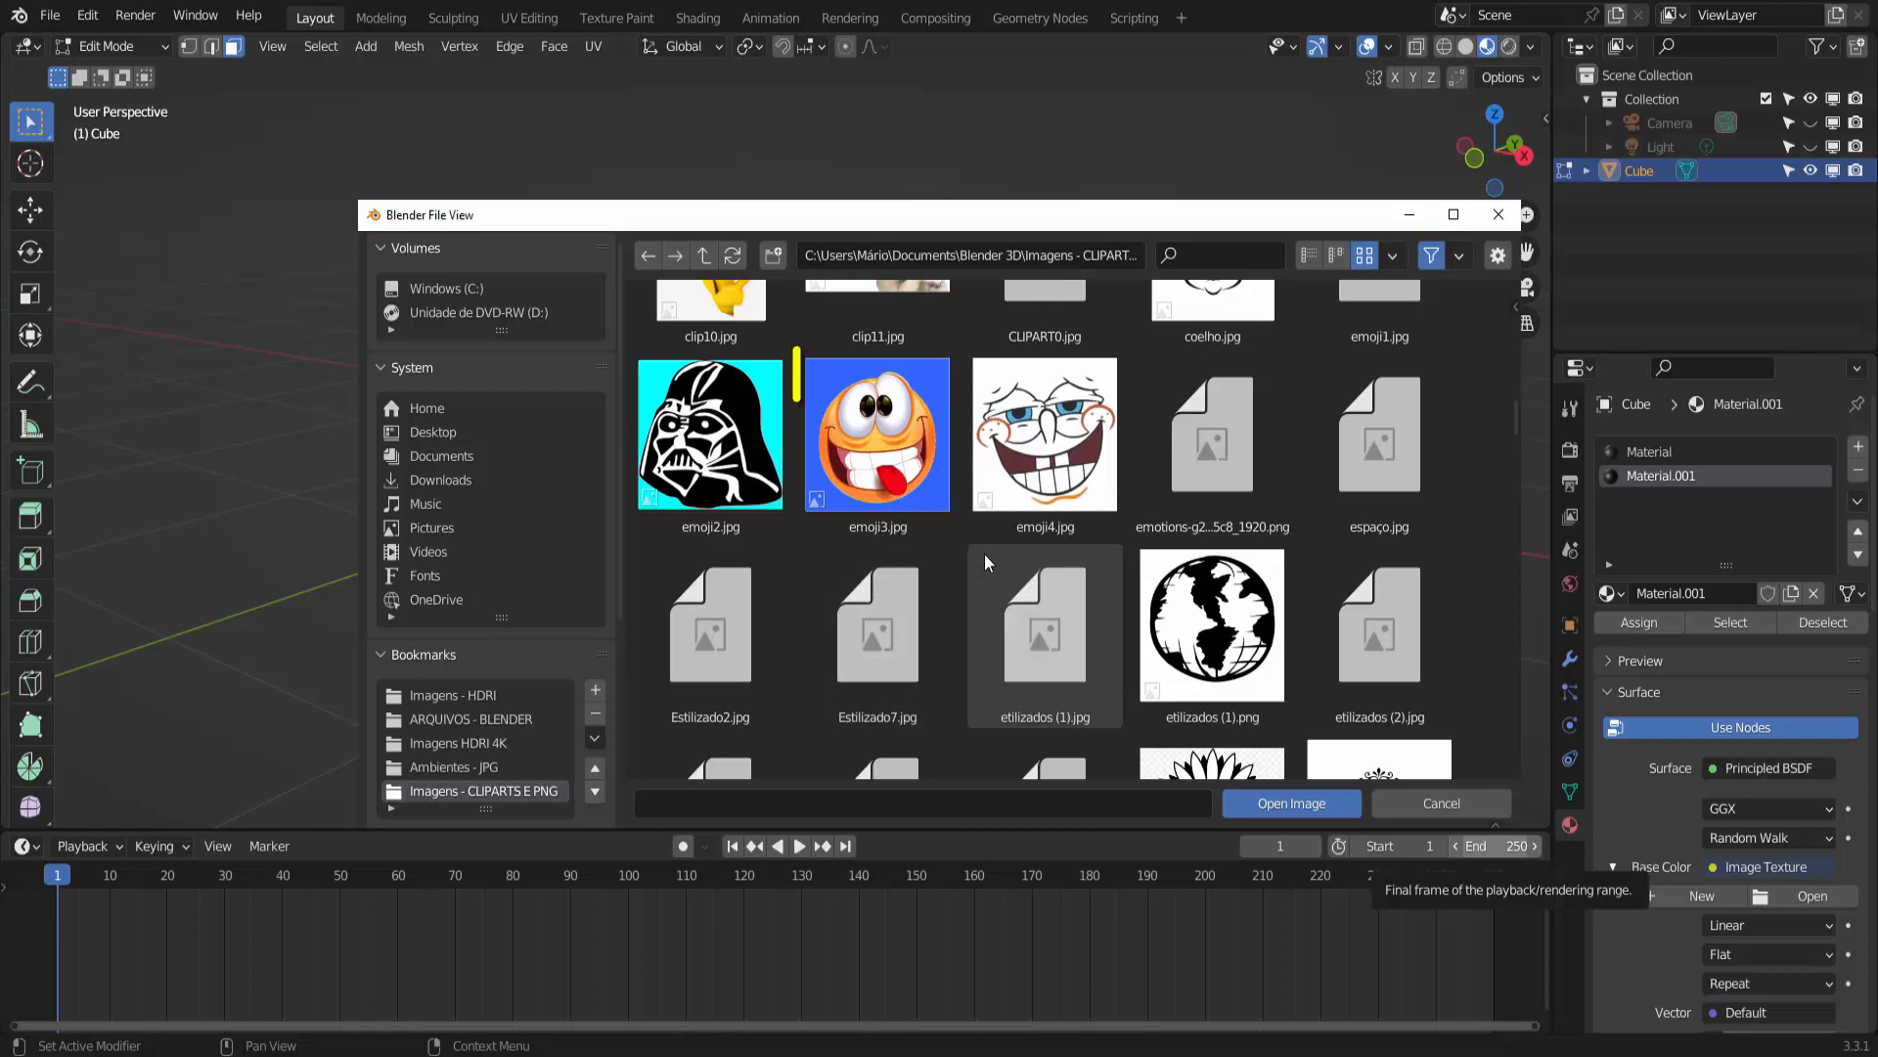
pyautogui.click(896, 434)
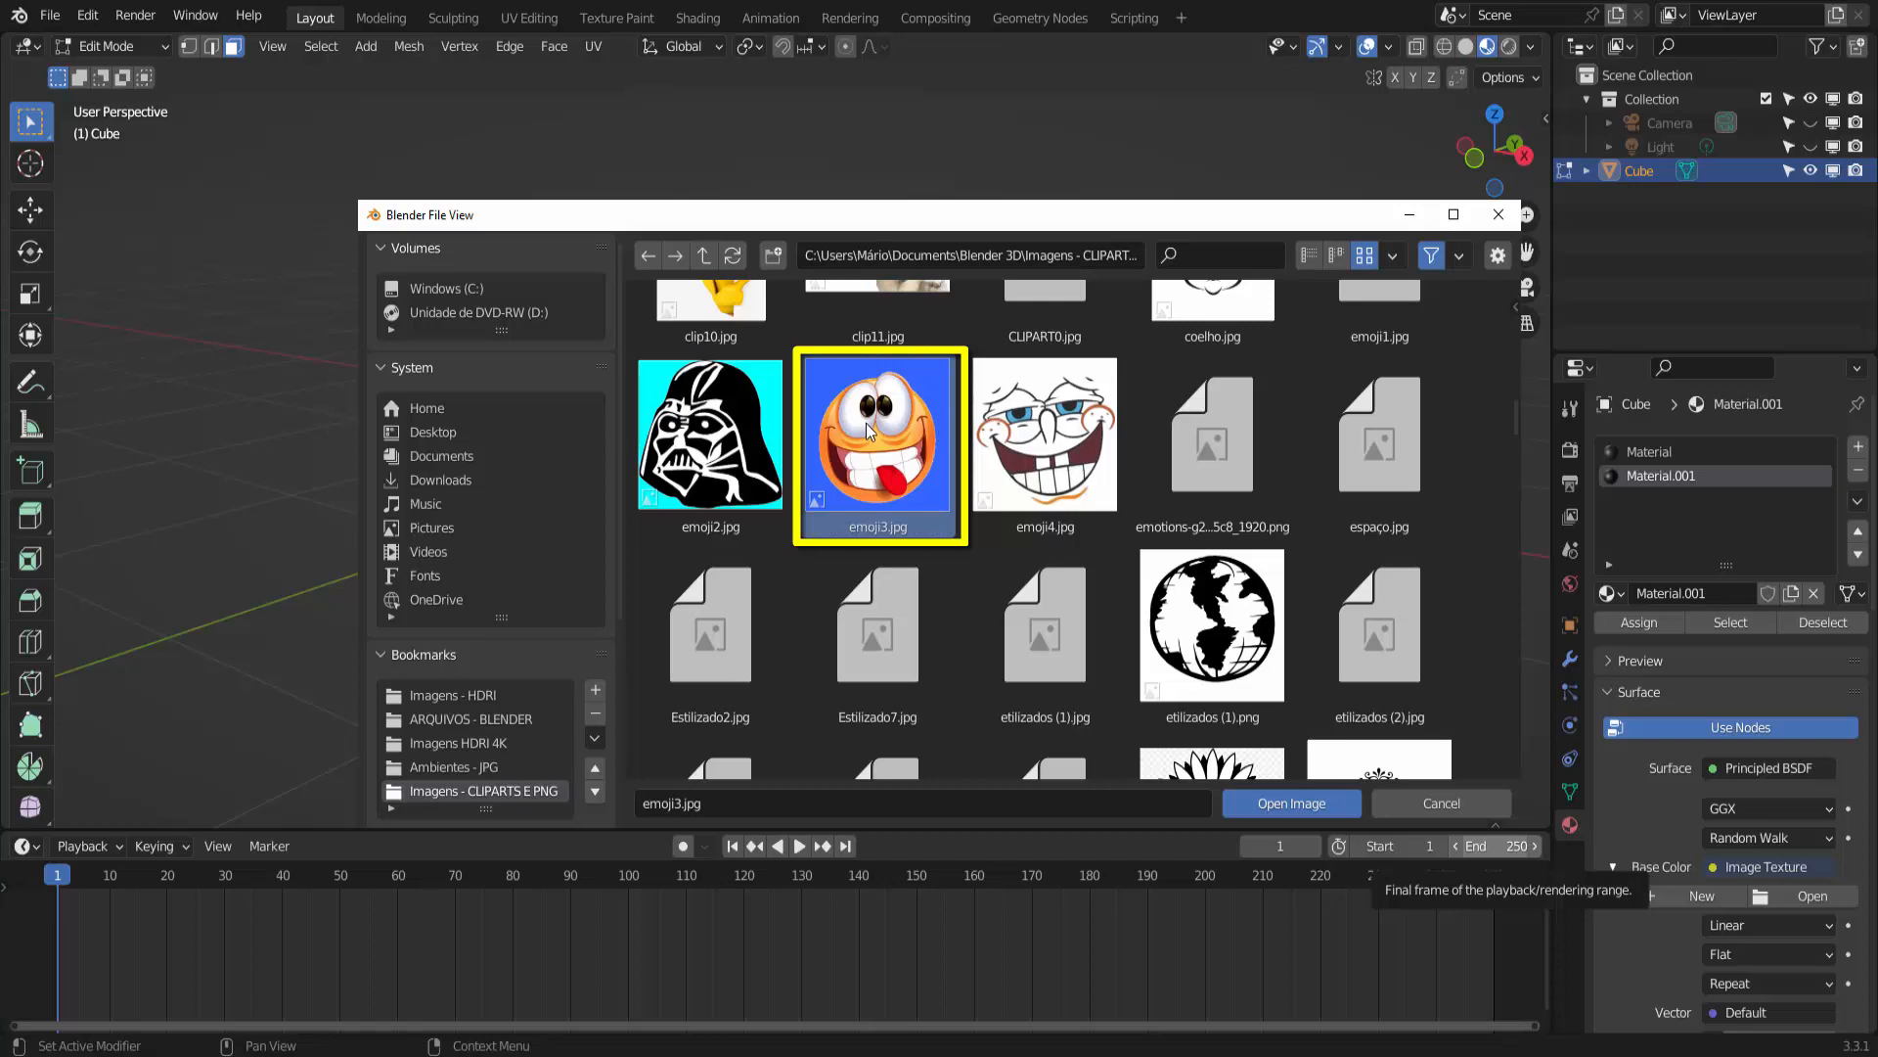
pyautogui.click(1272, 804)
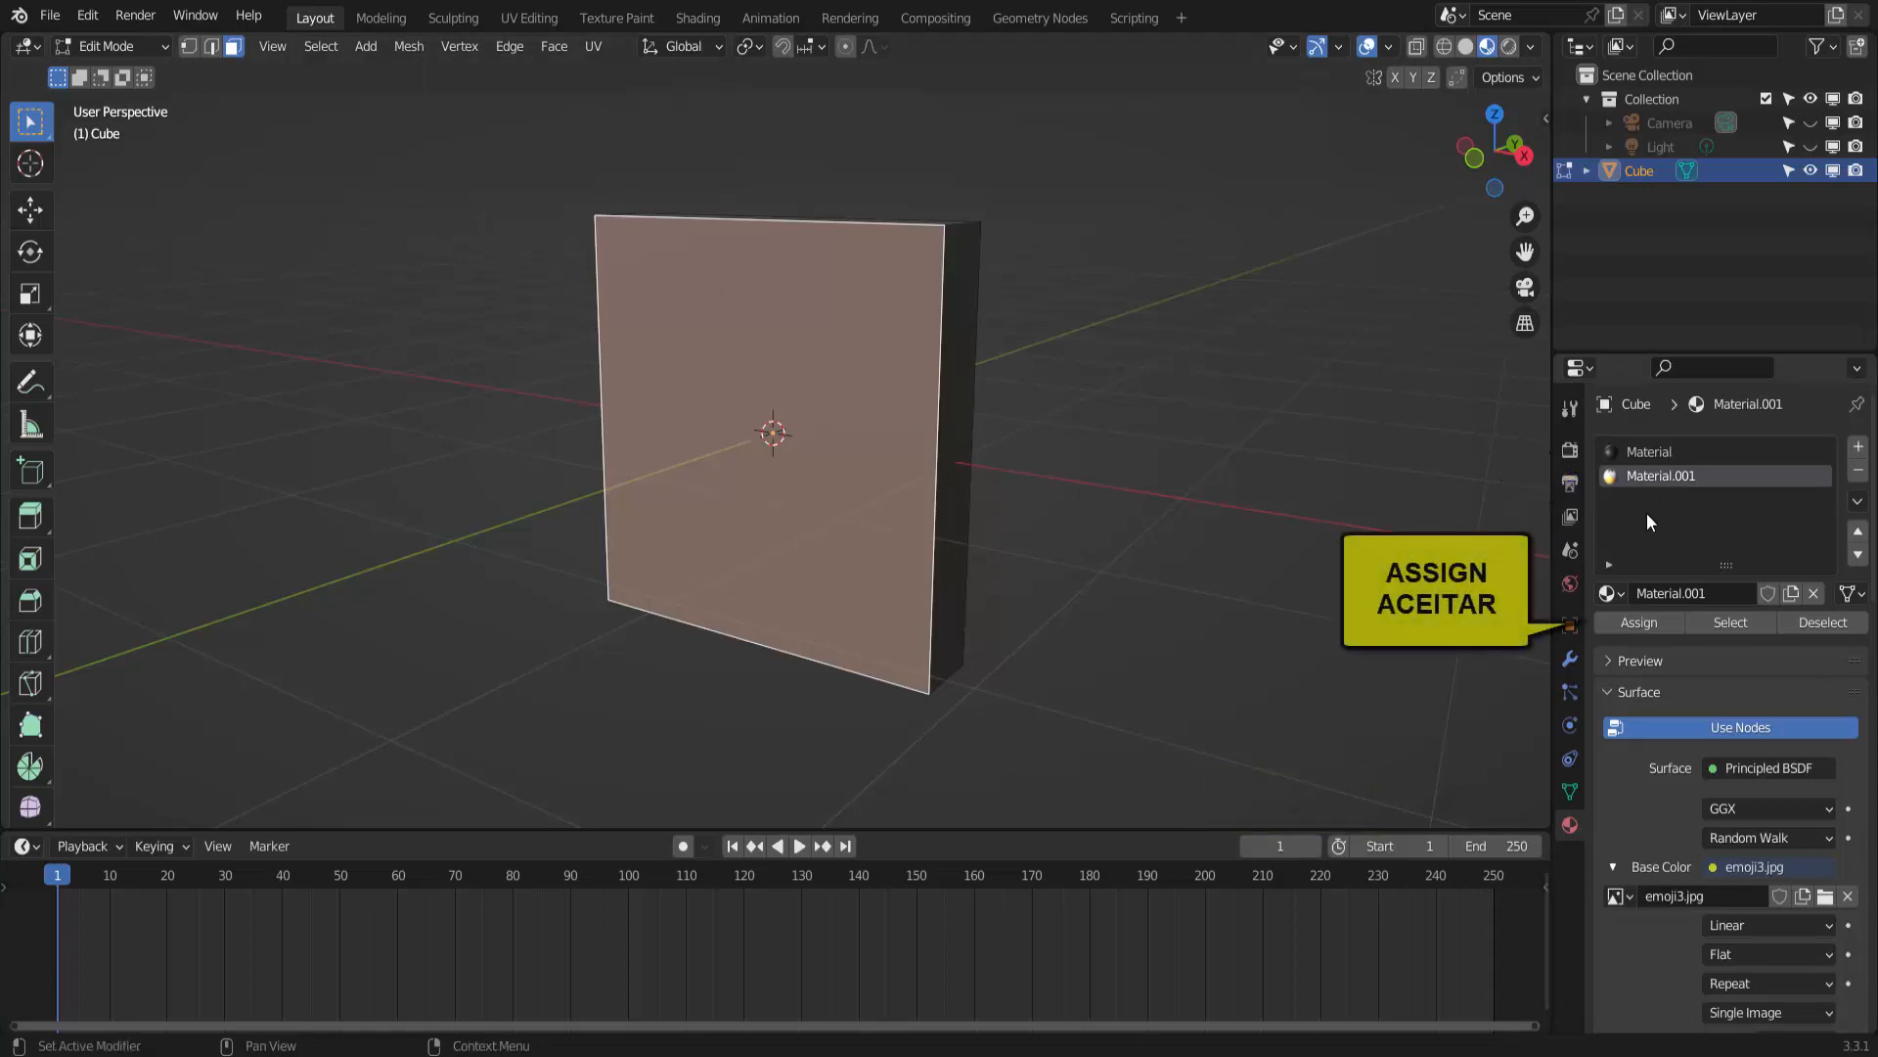
pyautogui.click(1654, 622)
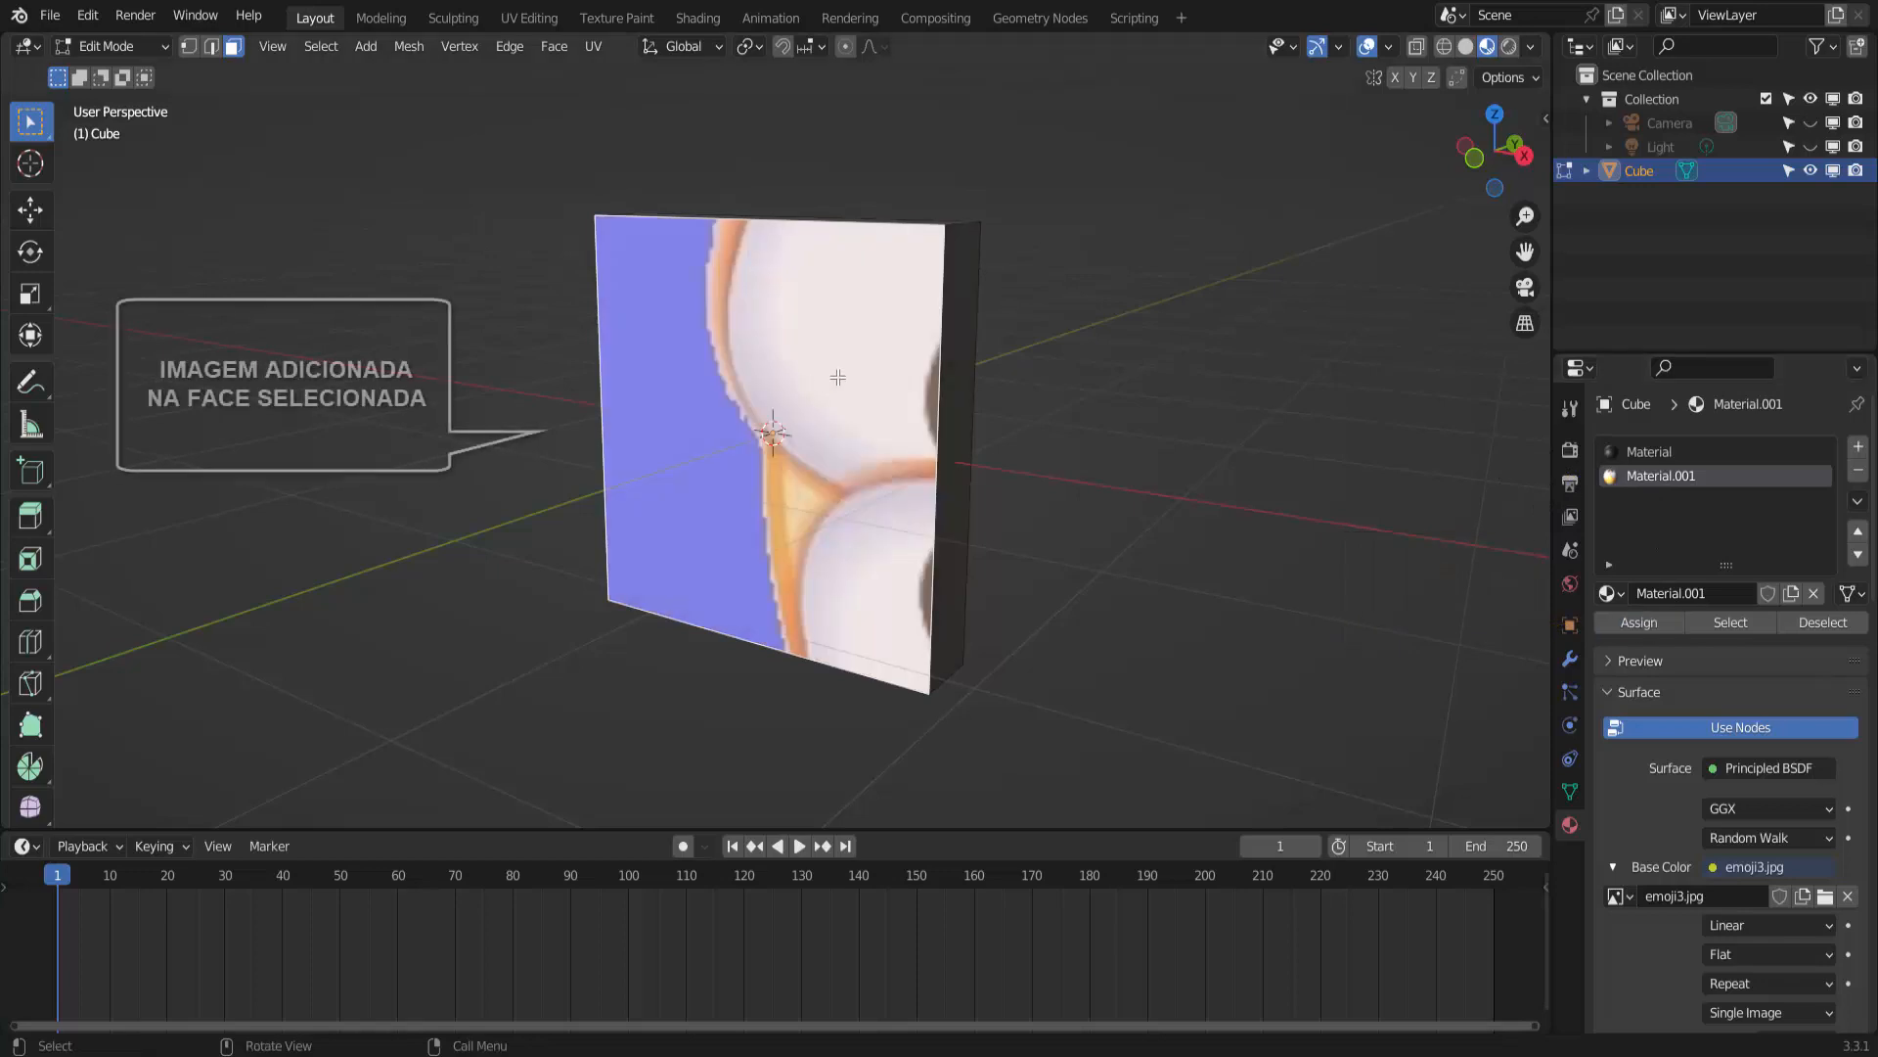
pyautogui.scroll(-2, 1022, 516)
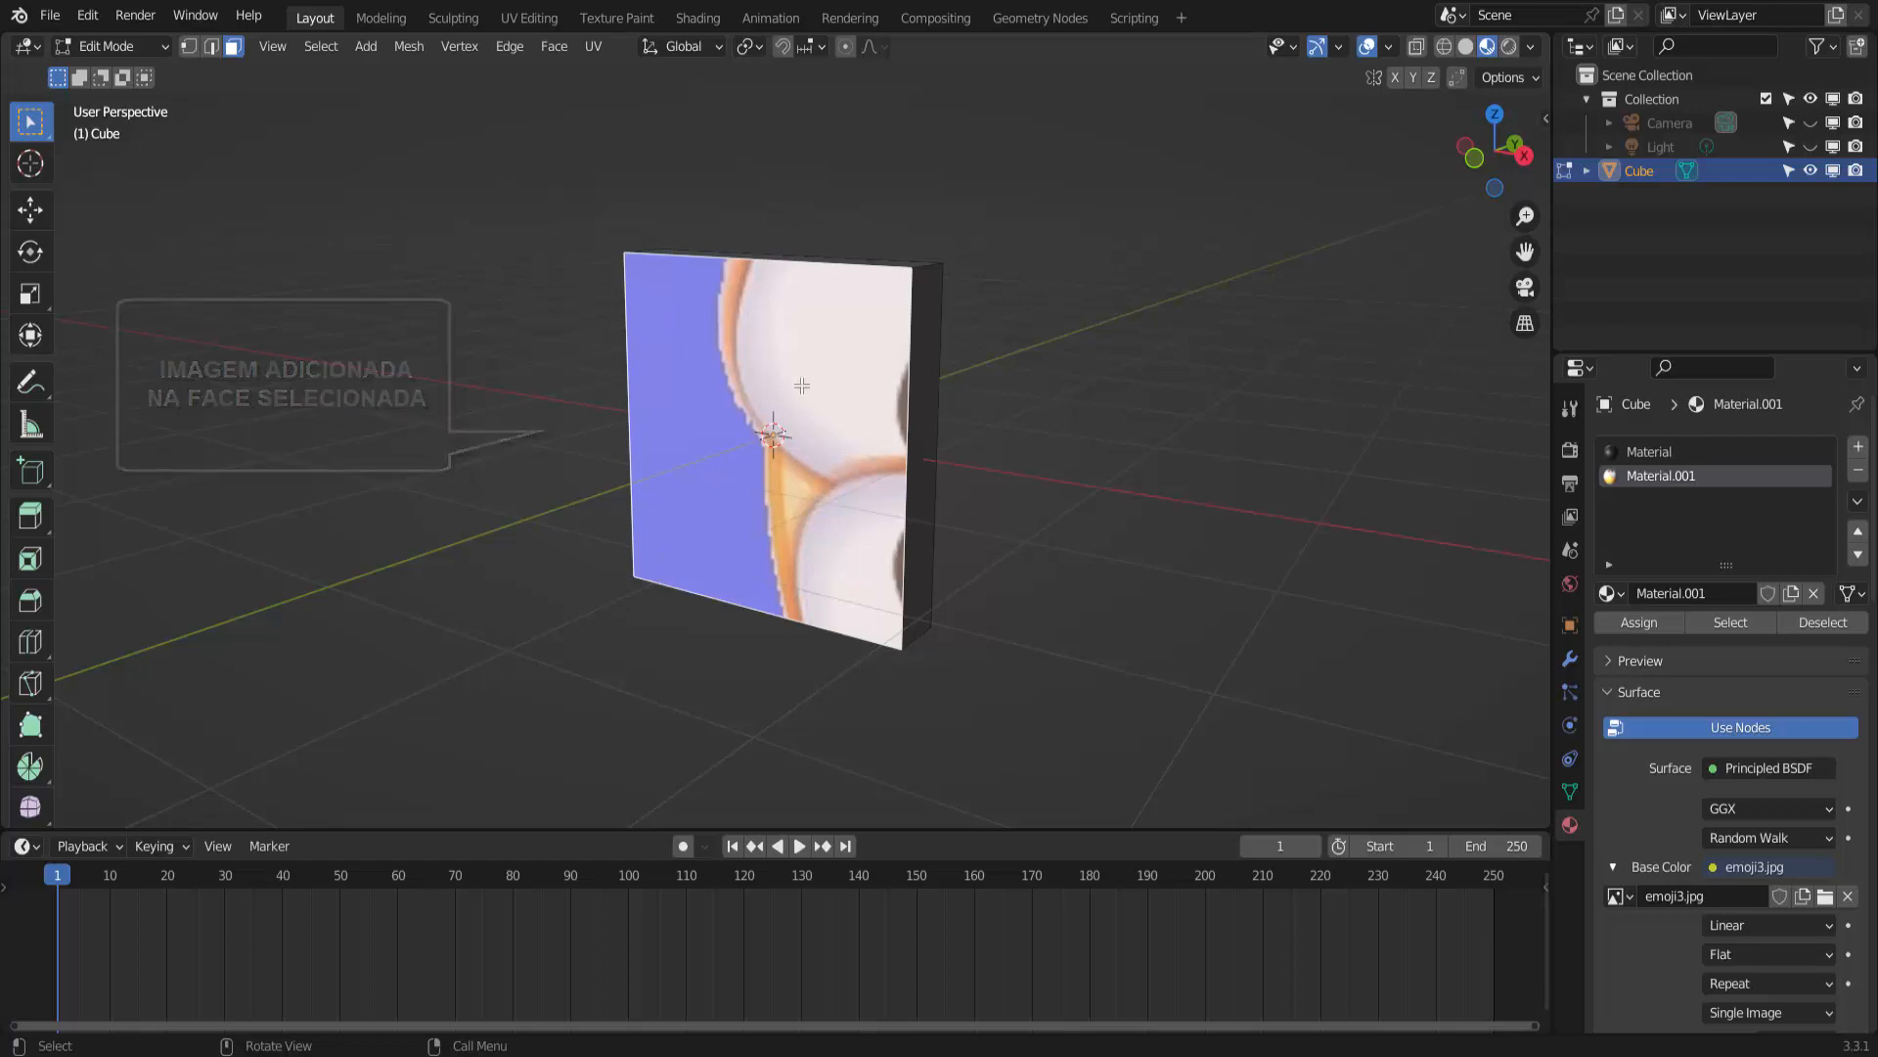
pyautogui.scroll(-1, 1096, 521)
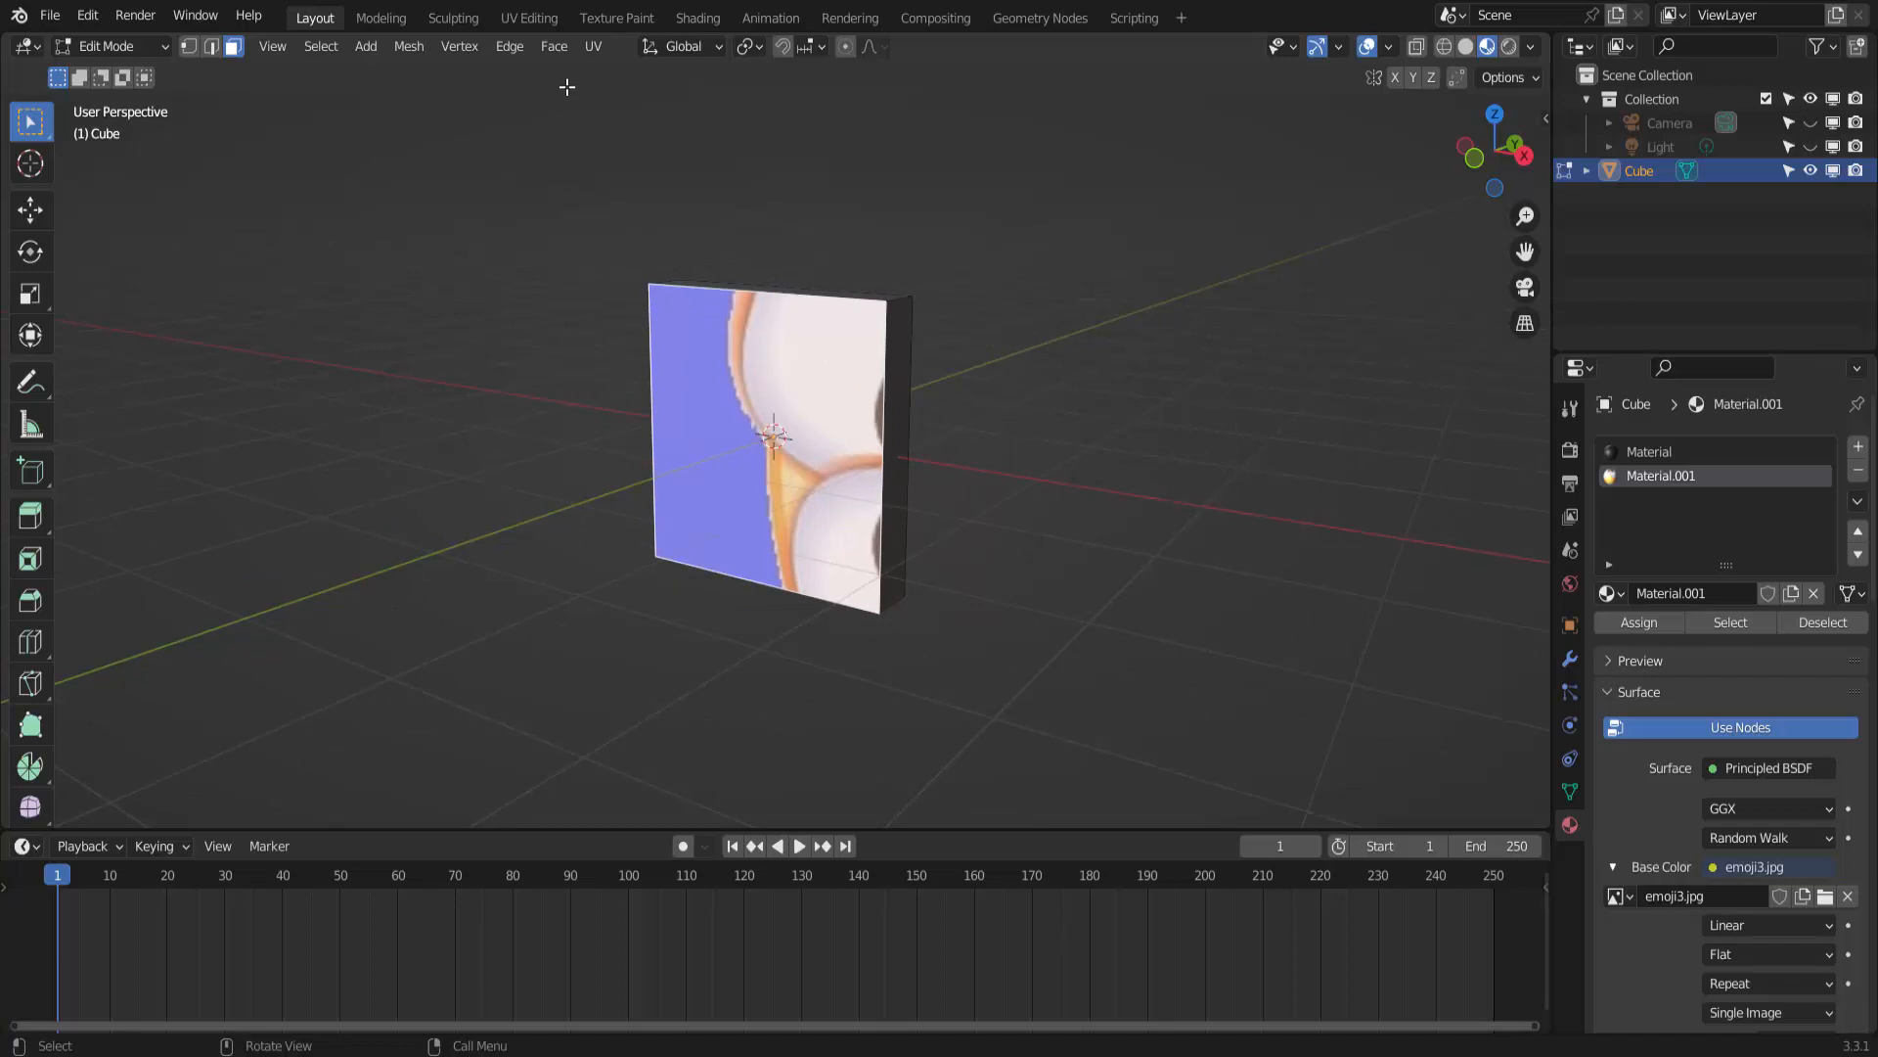
# - In the UV Editing workspace, move the face's whole UV square along X to the left edge of the emoji image
pyautogui.click(544, 21)
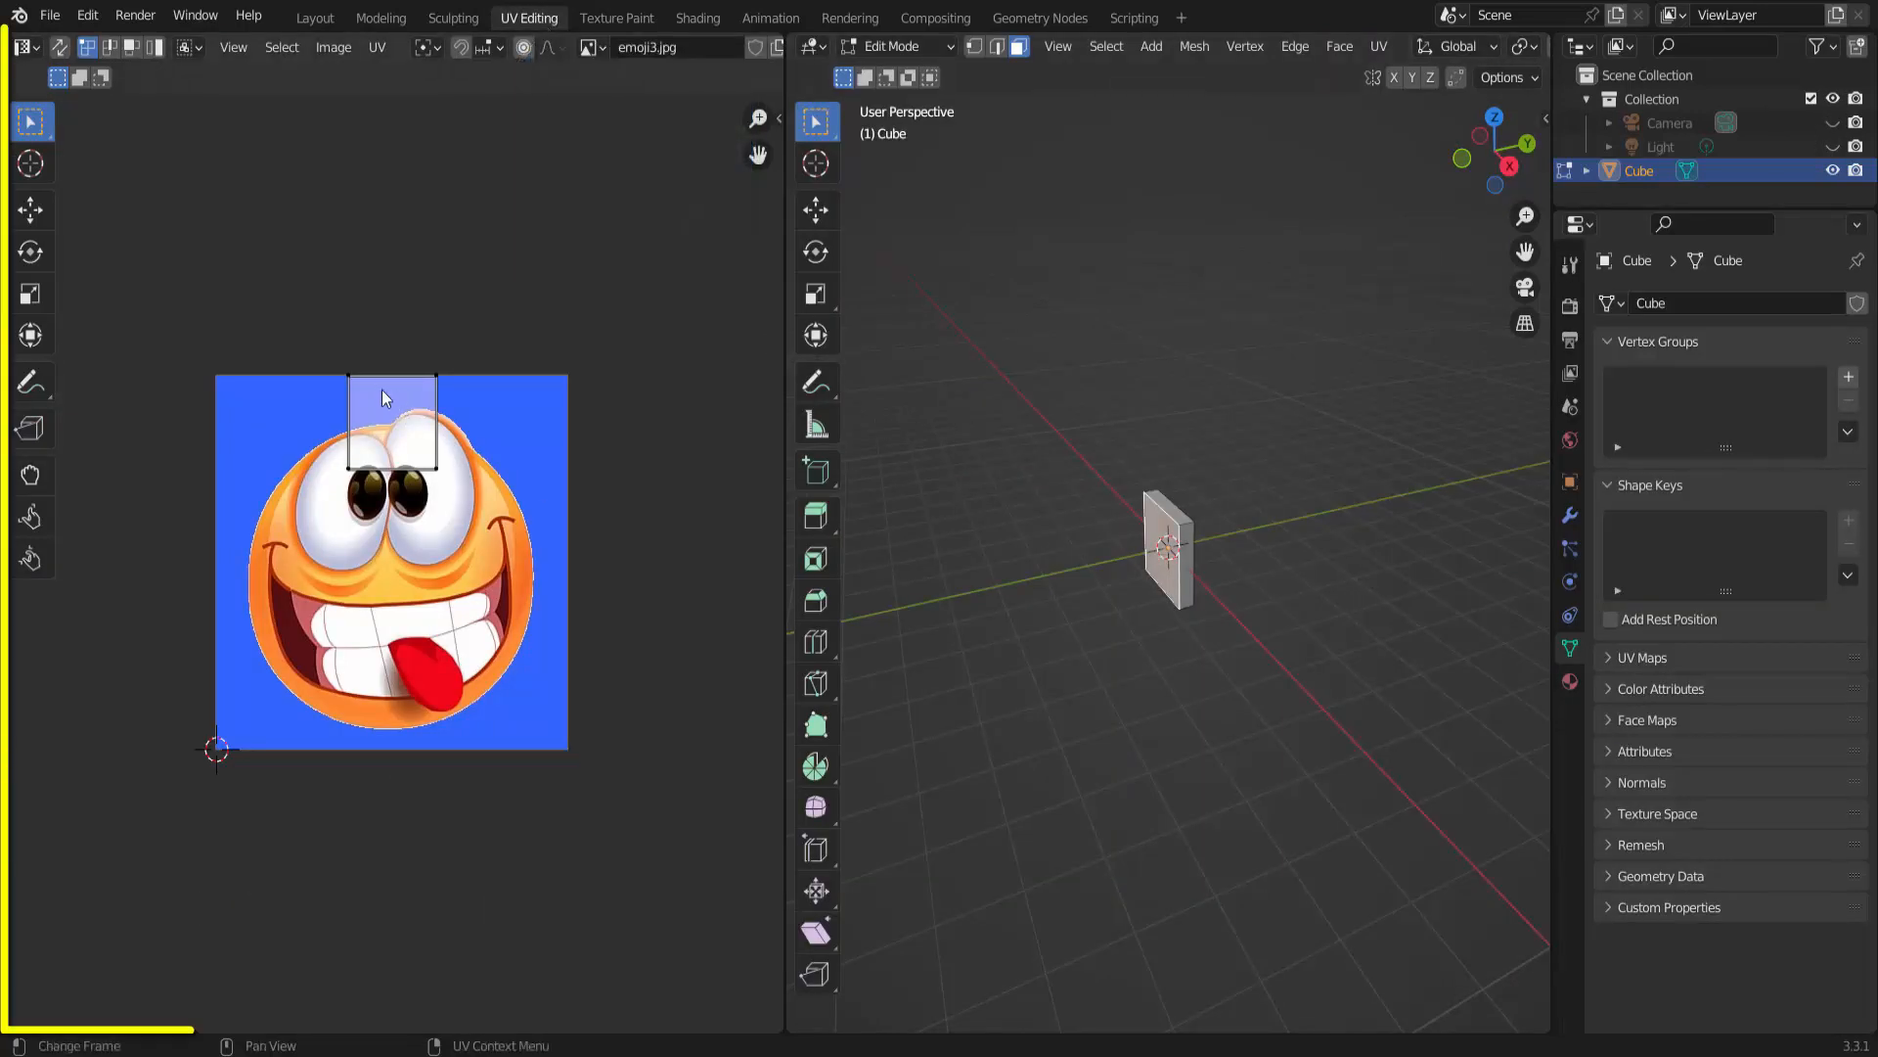
pyautogui.scroll(2, 392, 417)
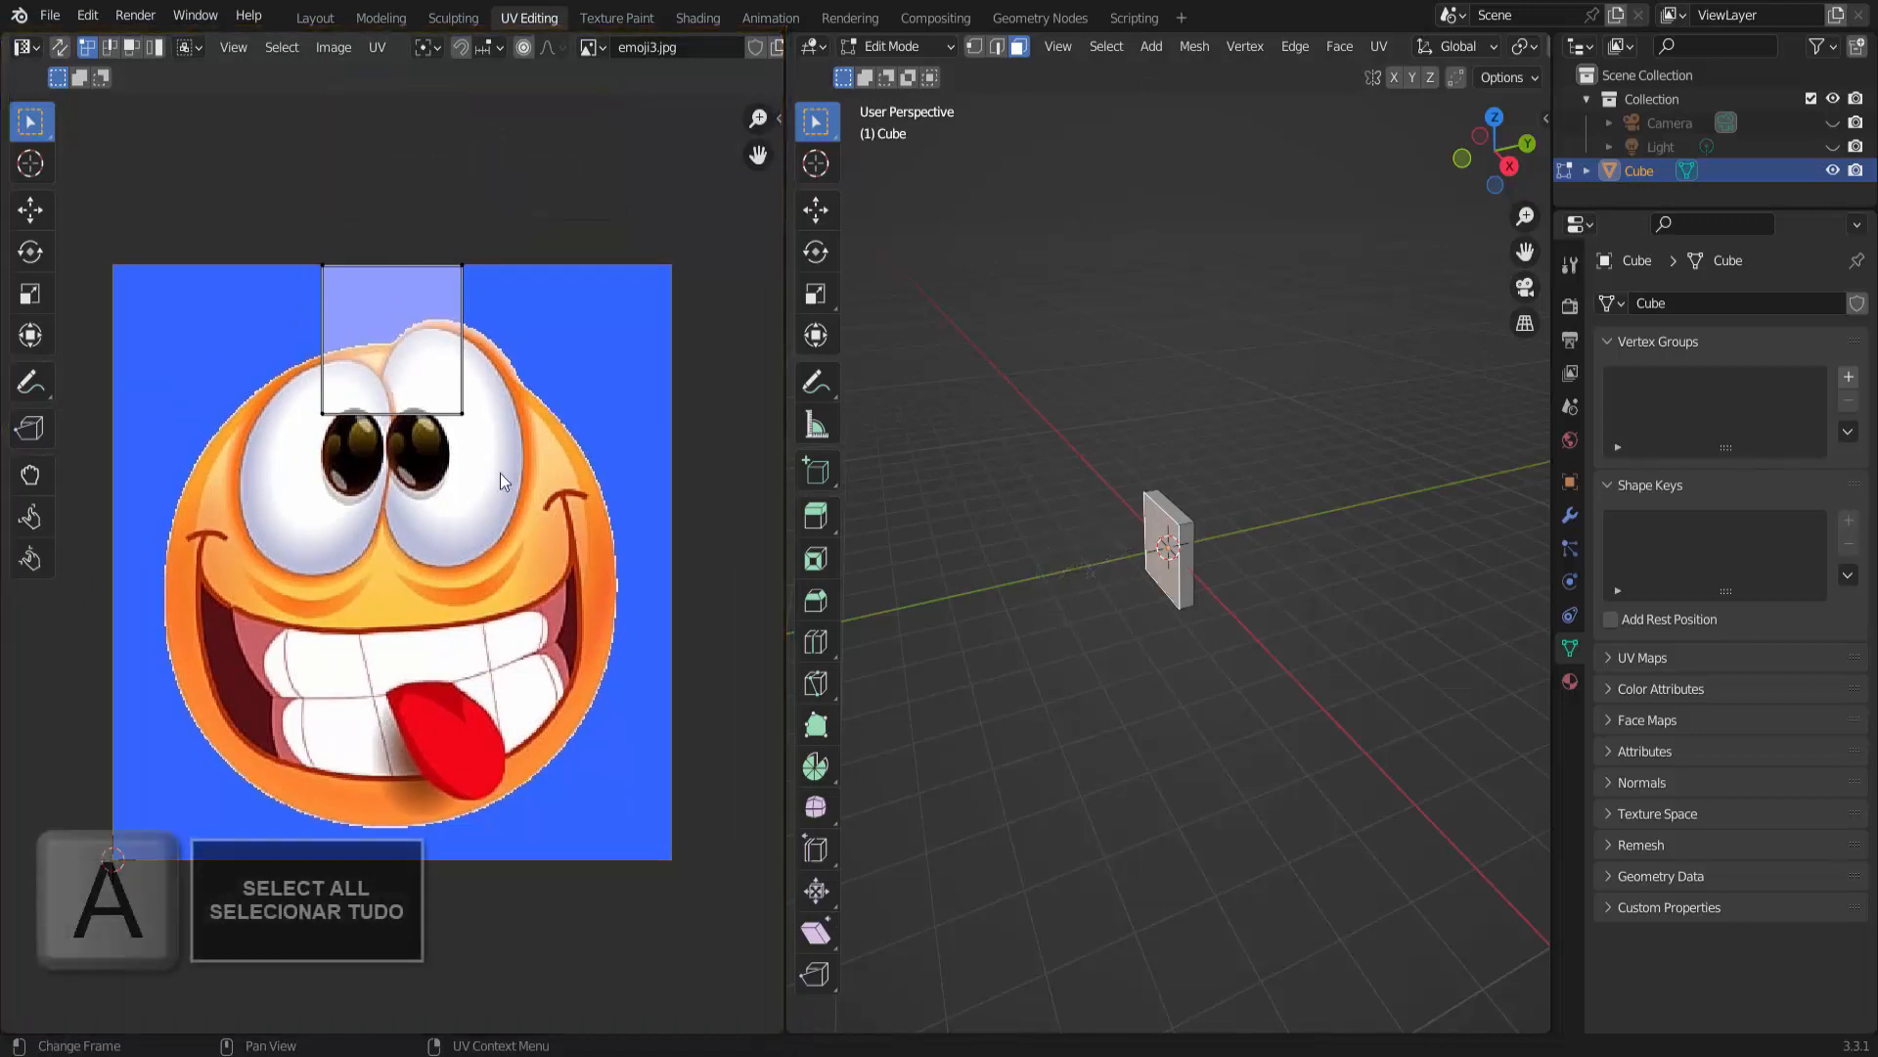
pyautogui.press('a')
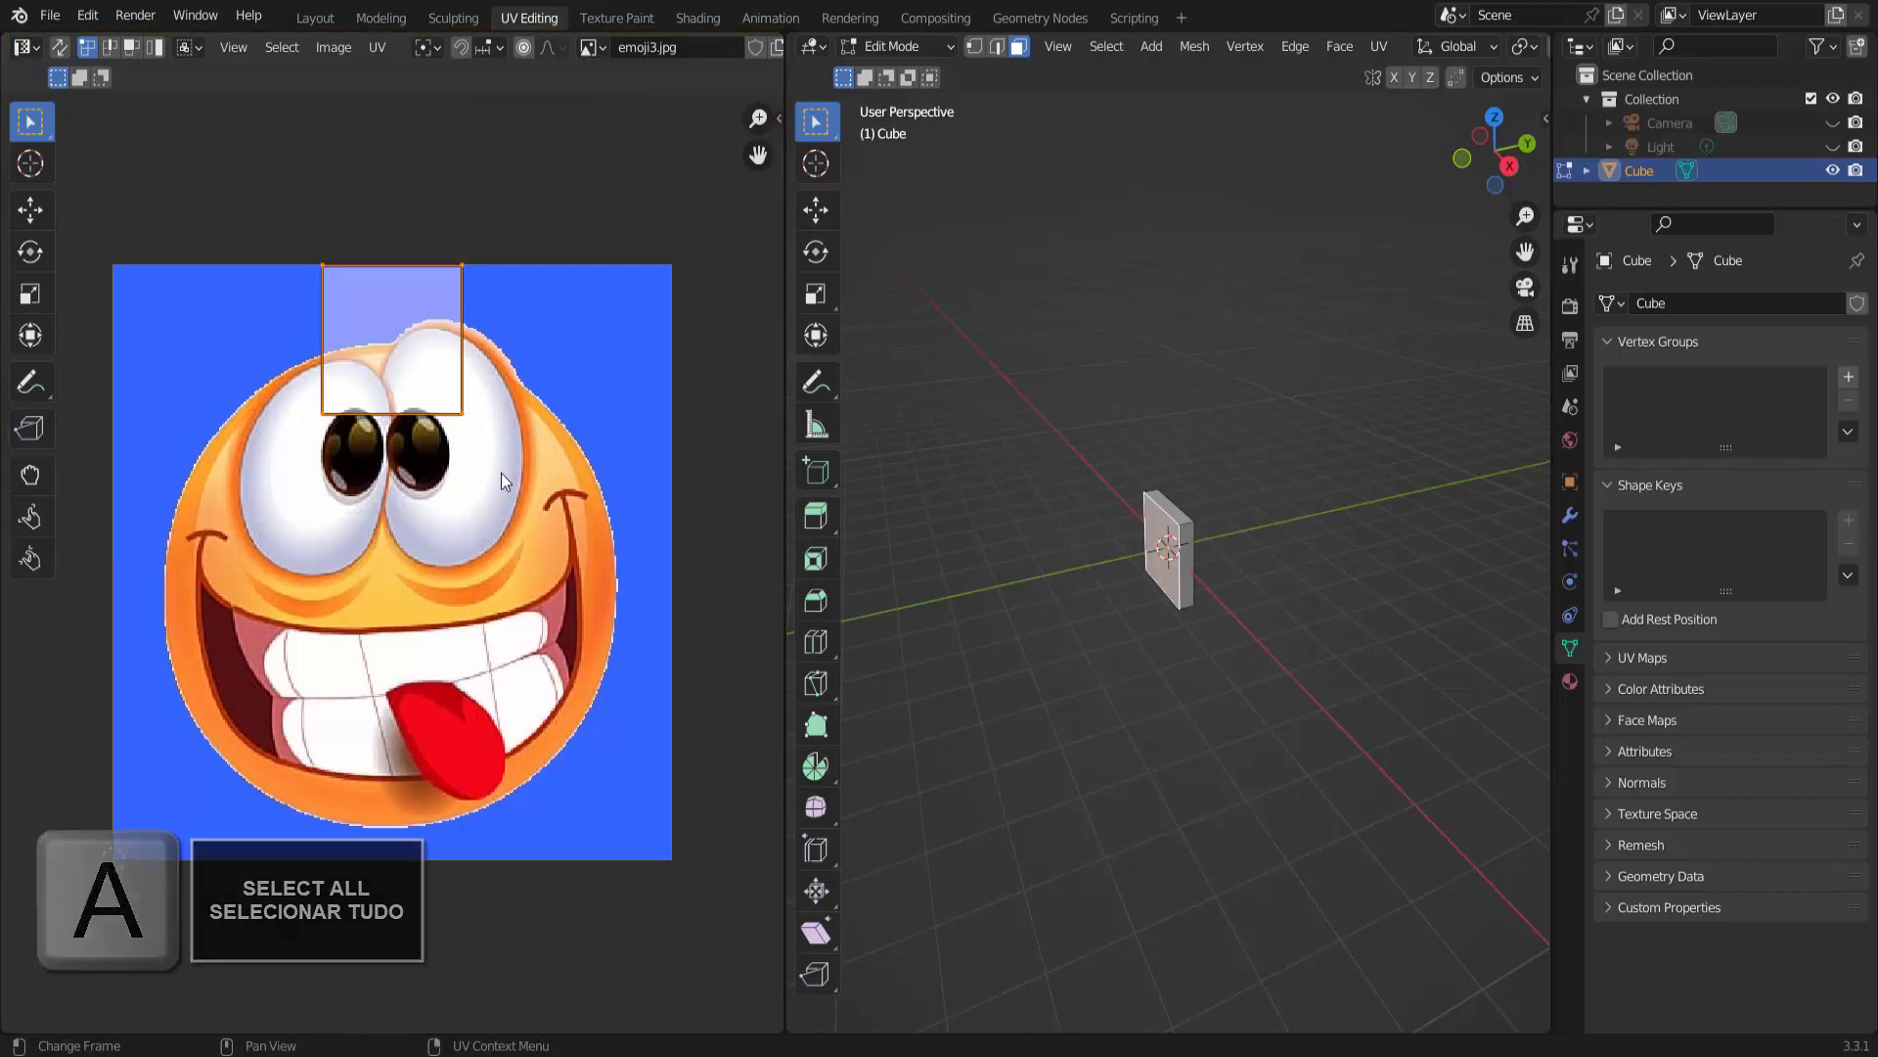
pyautogui.press('g')
pyautogui.press('x')
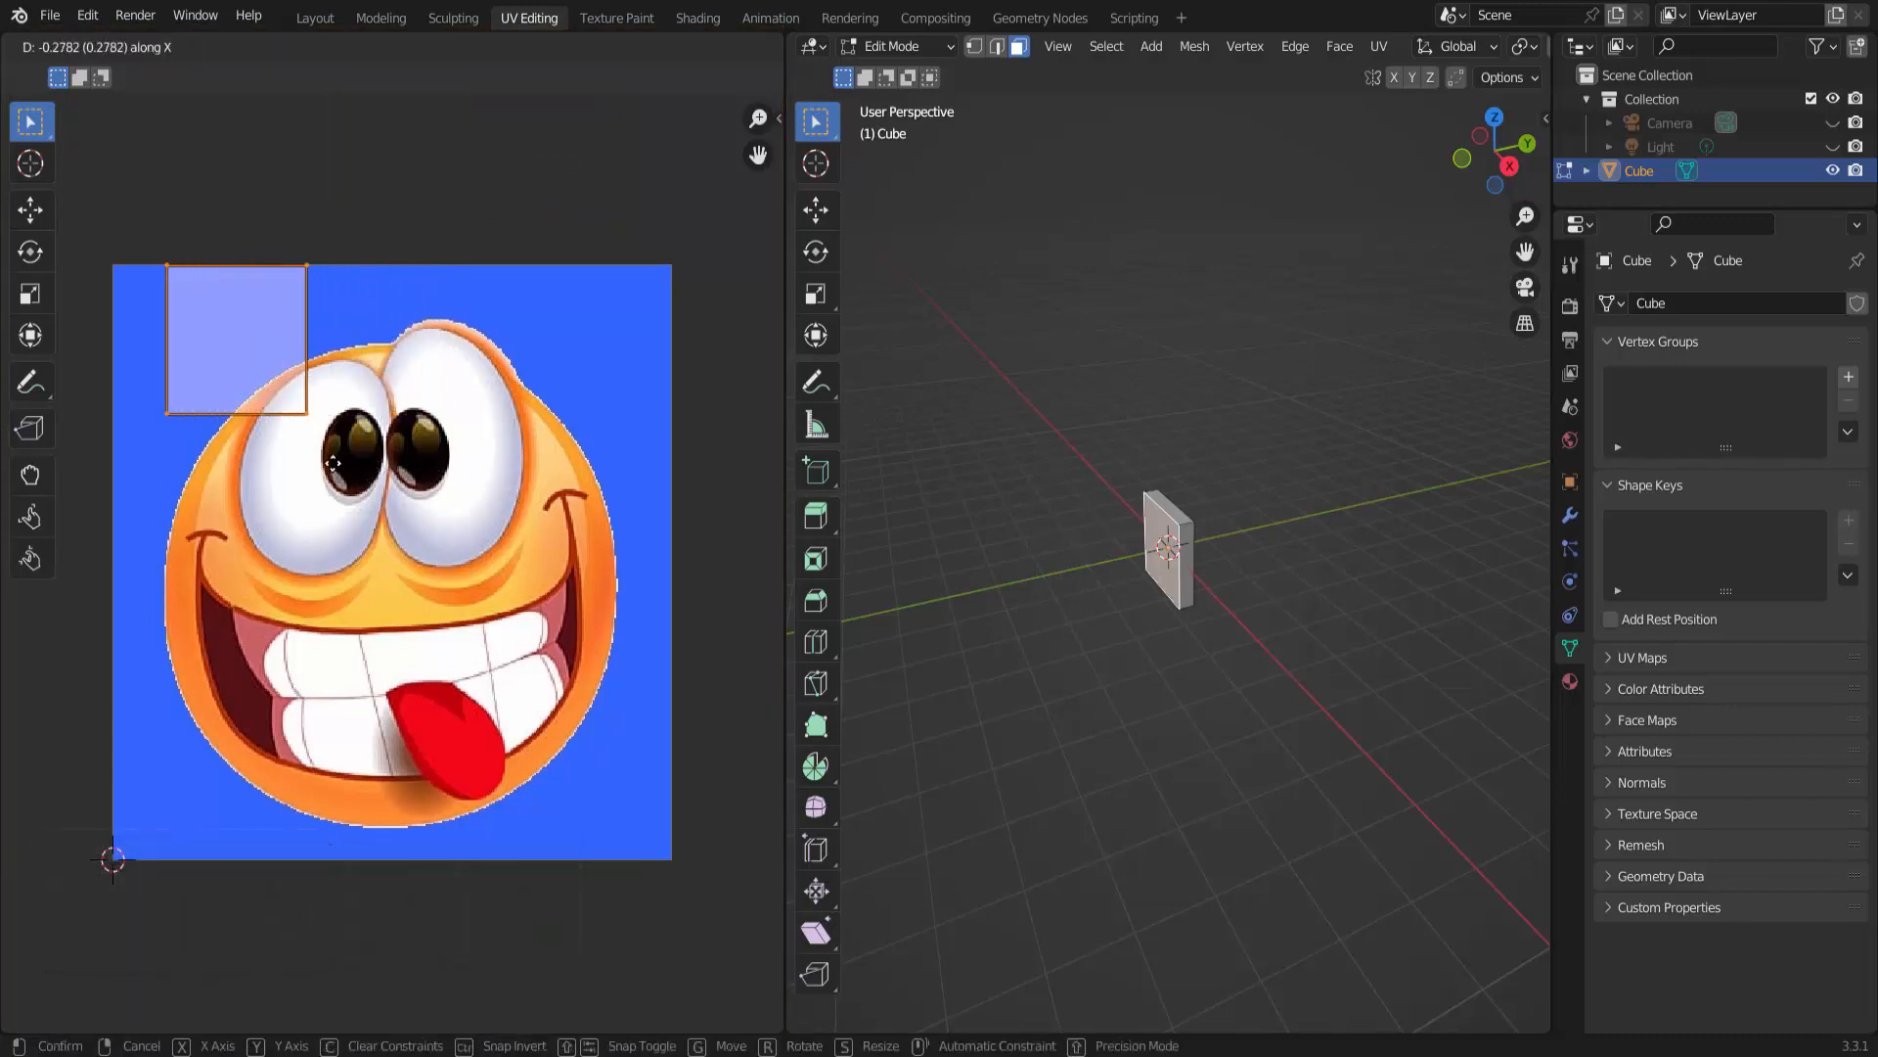
pyautogui.click(302, 337)
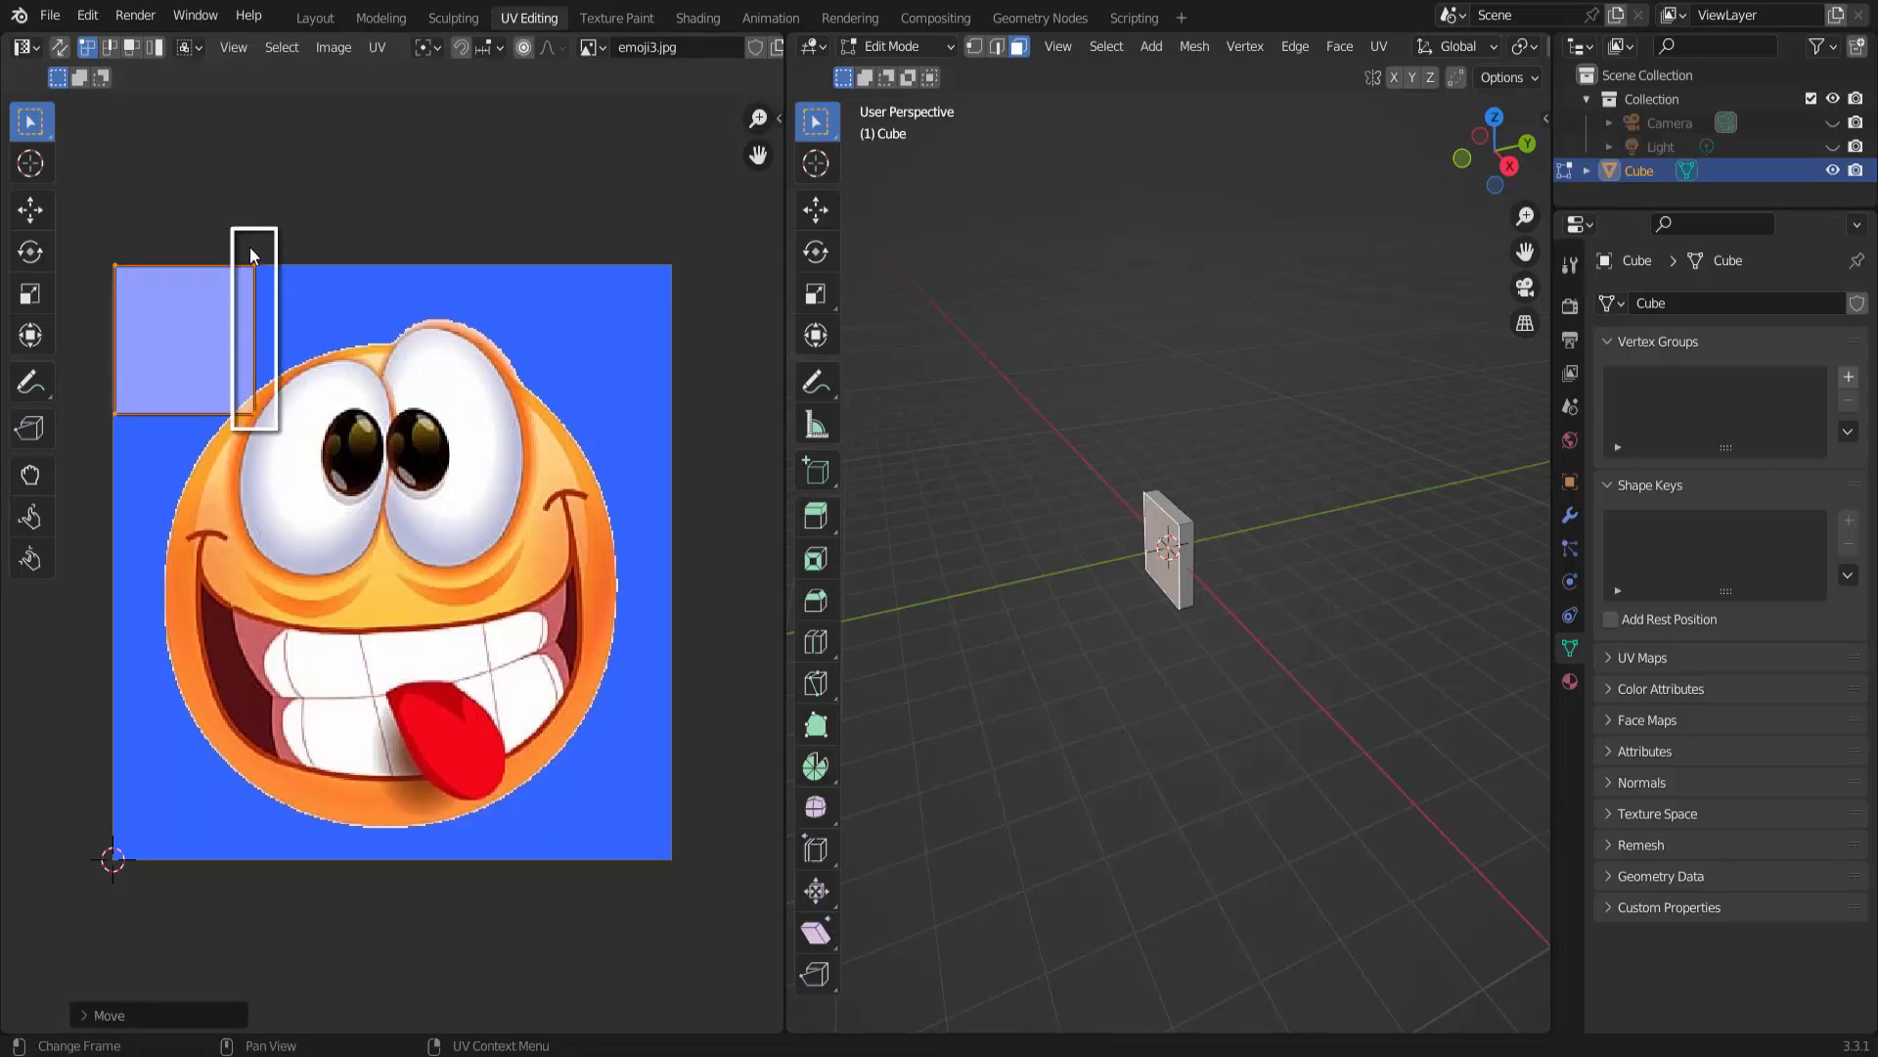
# - Move the UV square's two right vertices about 0.75 along X to the right edge of the image
pyautogui.moveTo(243, 231); pyautogui.dragTo(268, 440)
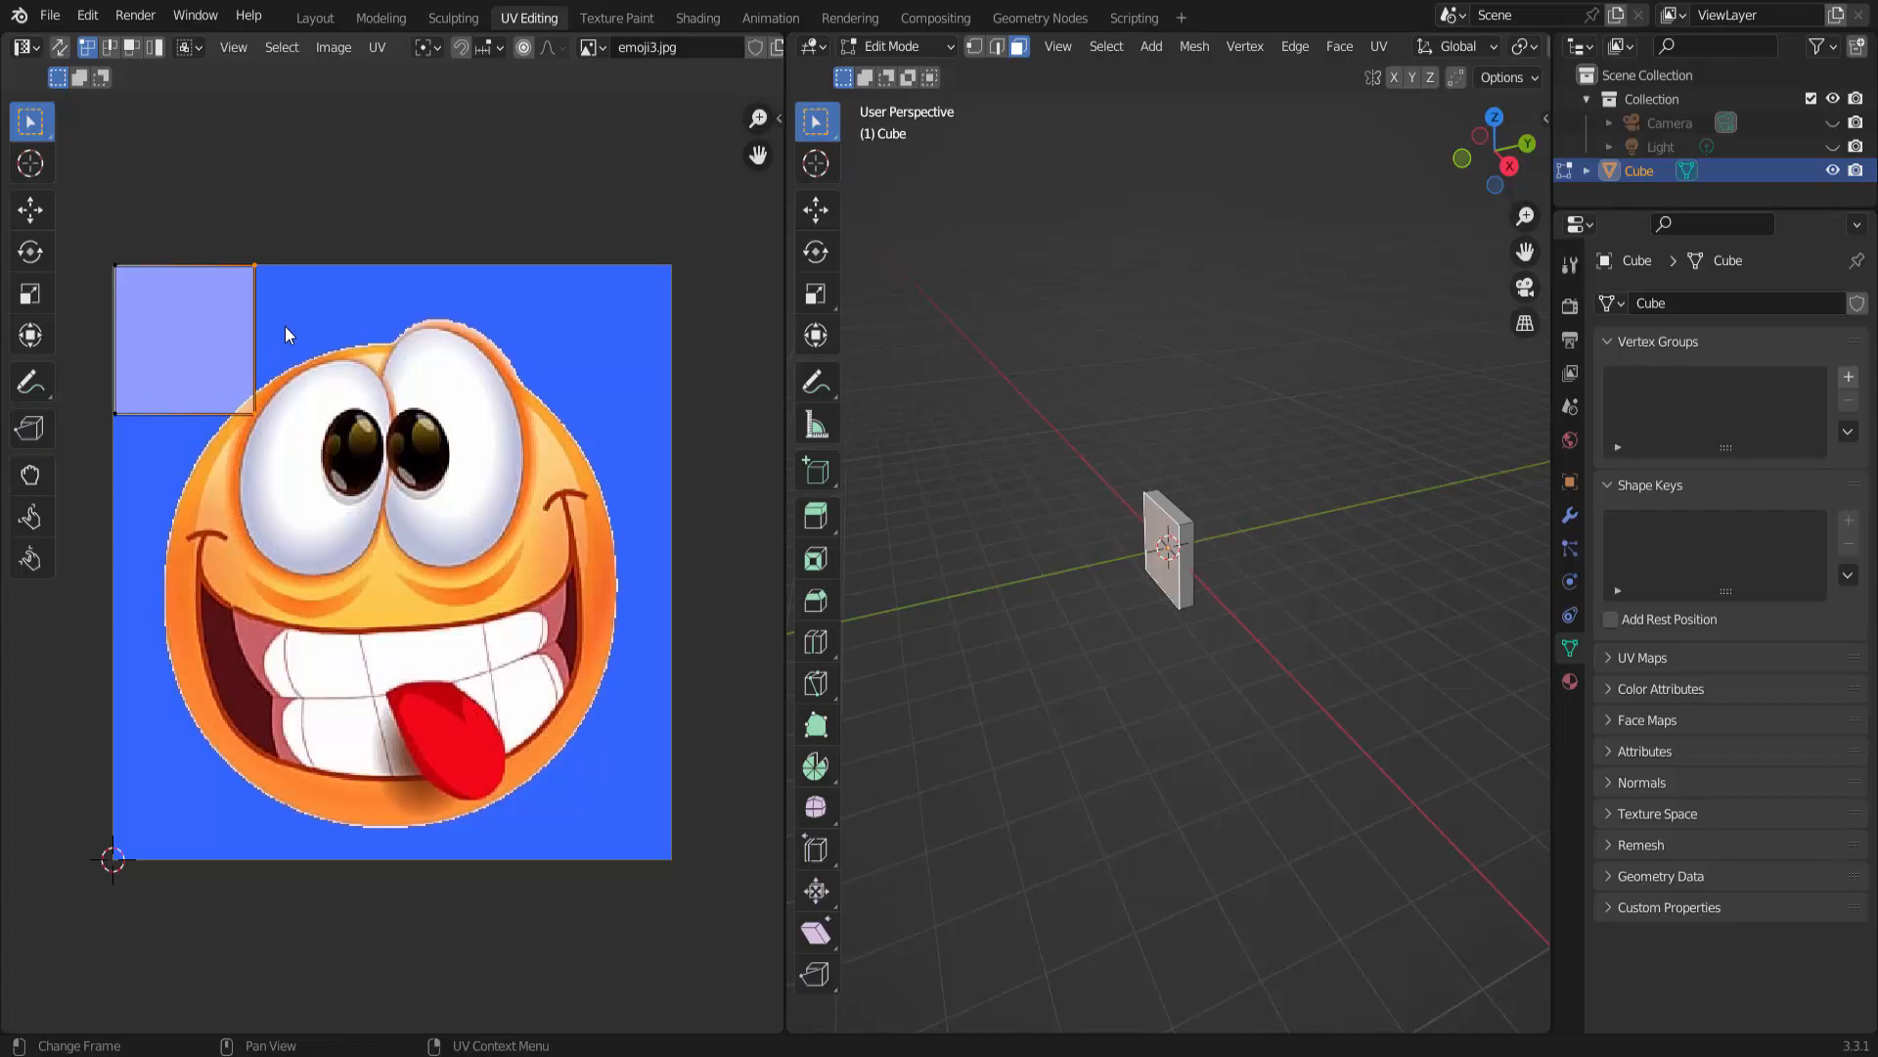
pyautogui.press('g')
pyautogui.press('x')
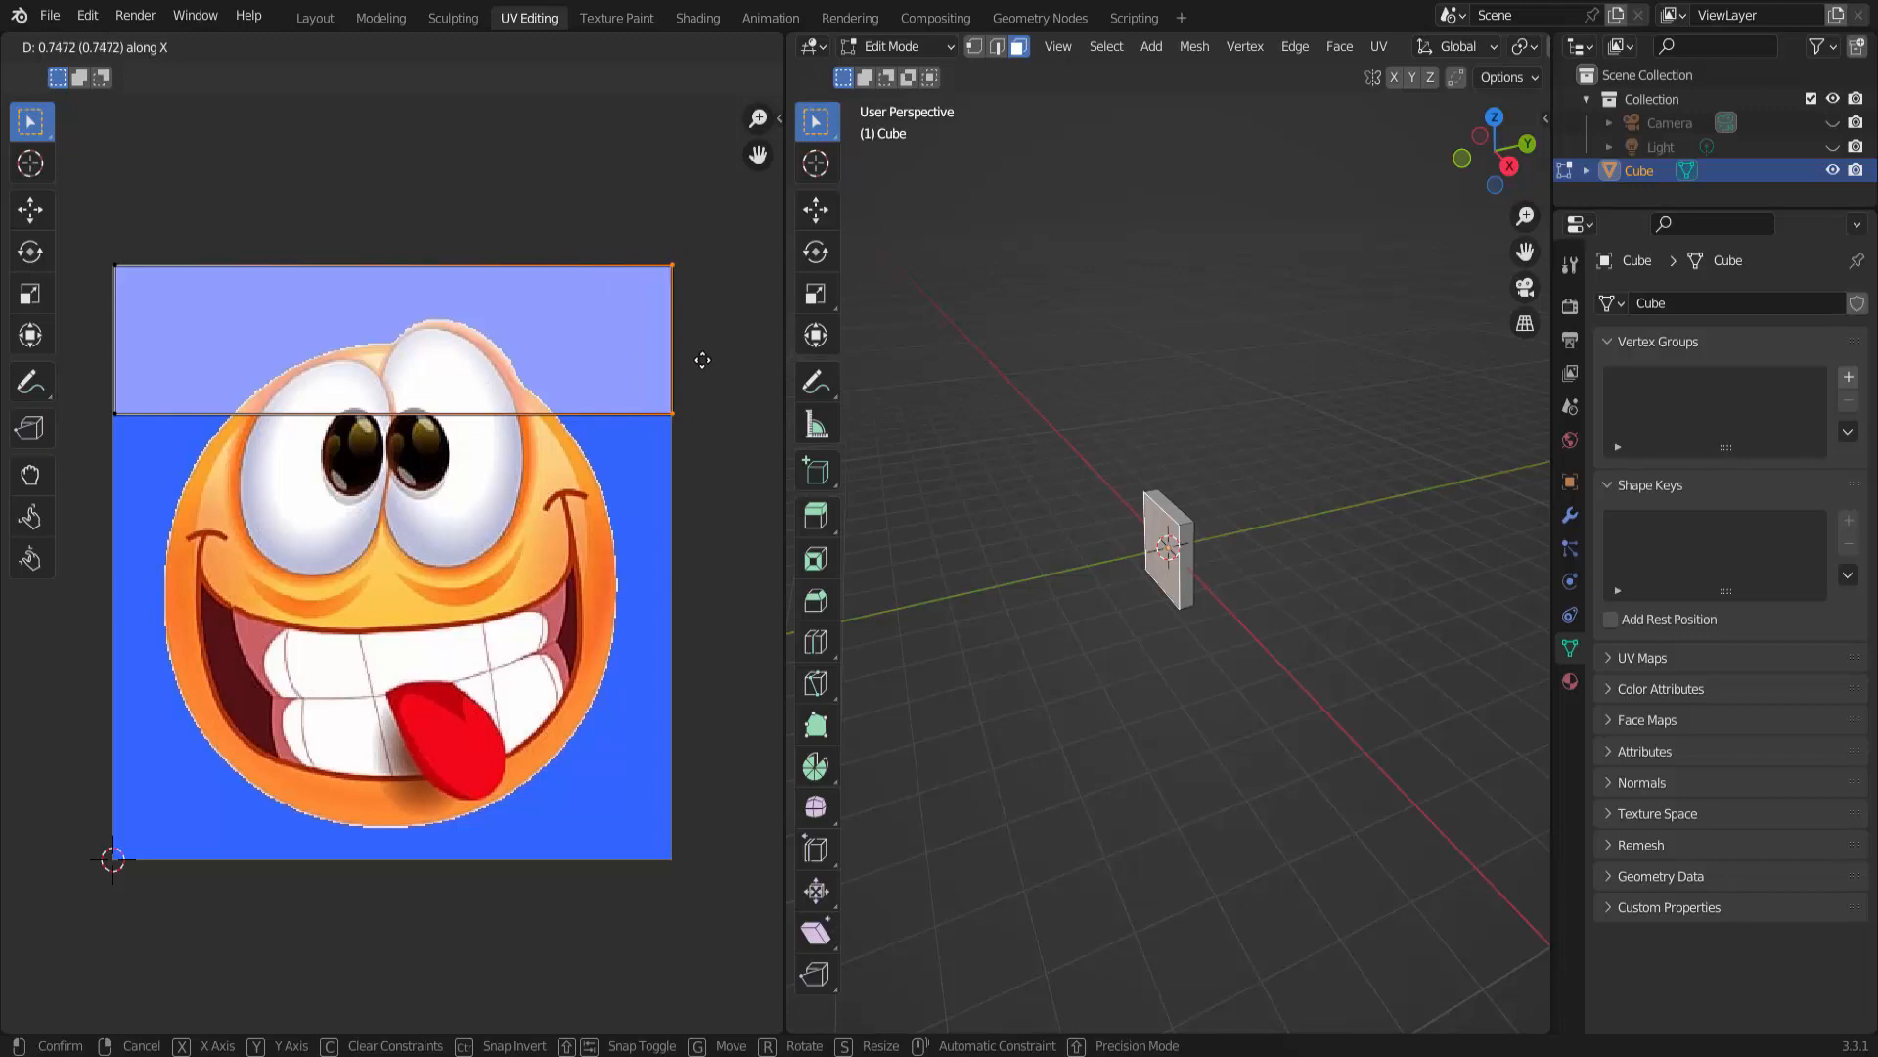
pyautogui.click(702, 360)
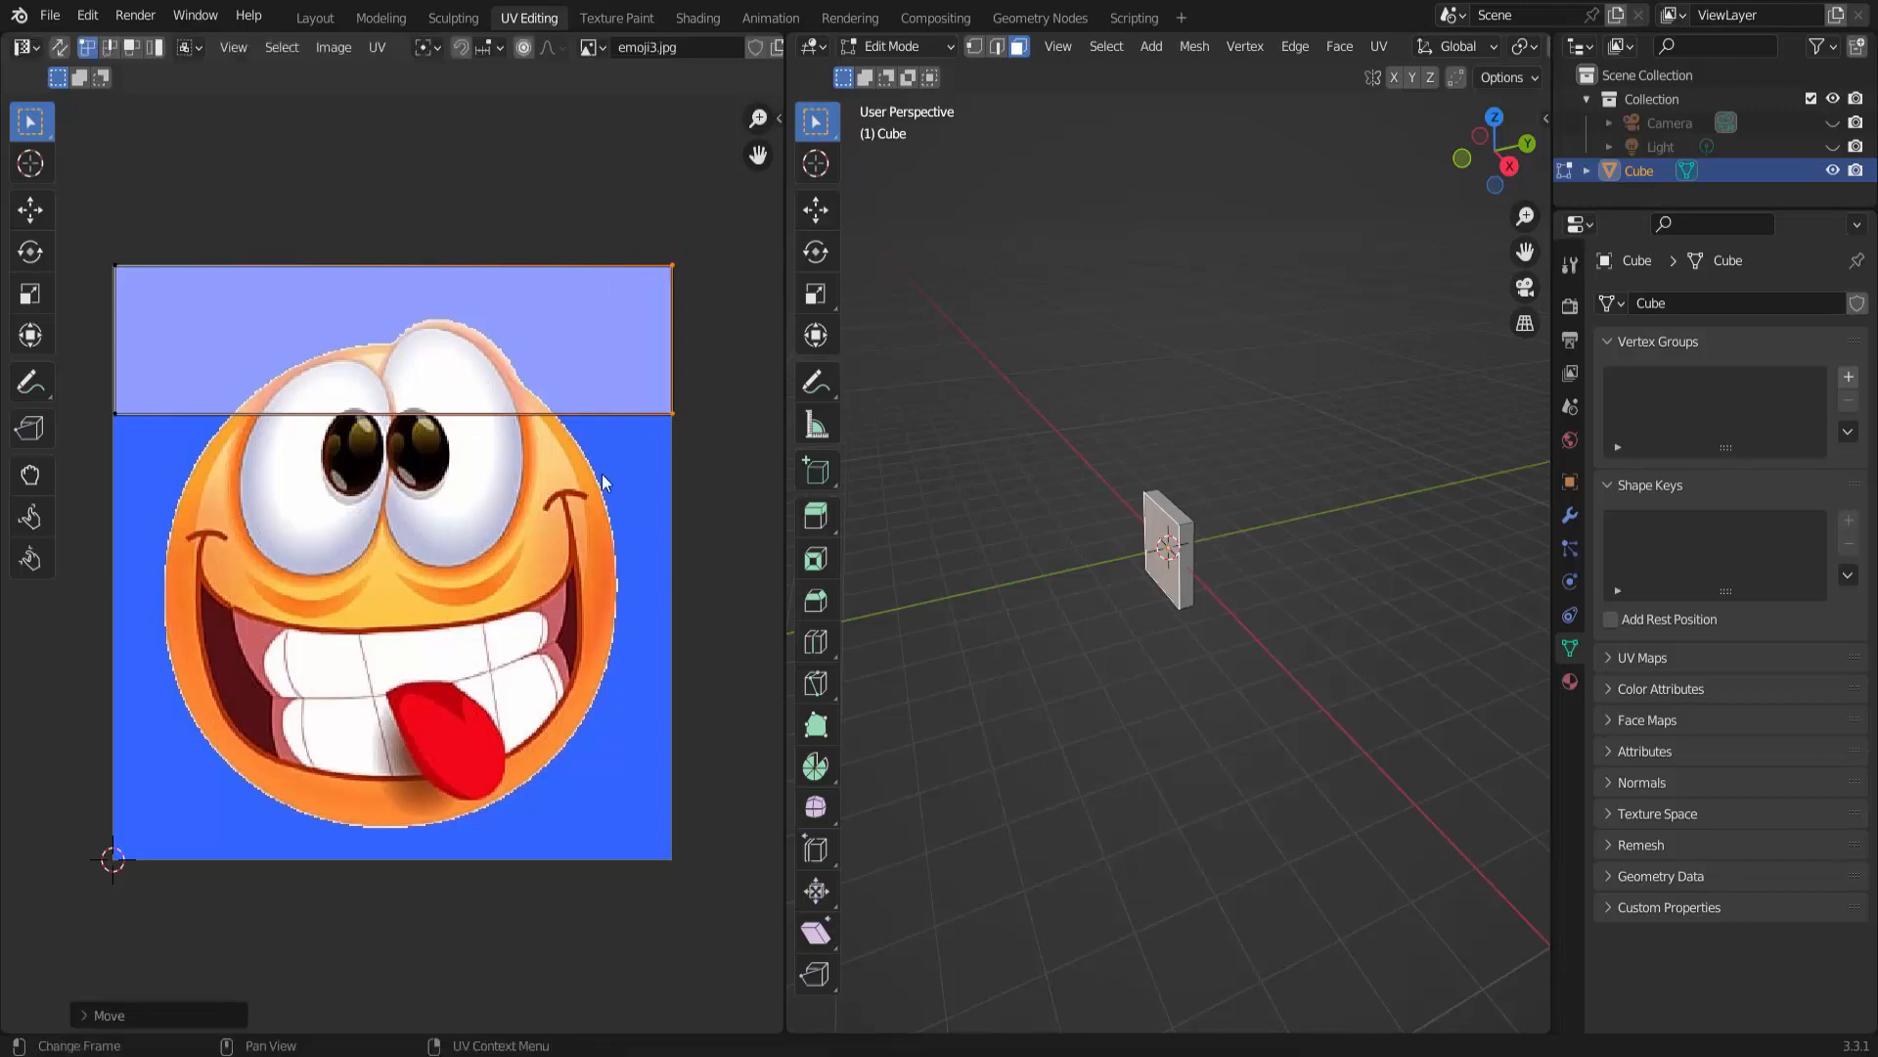
# - Move the UV square's two bottom vertices along Y to the bottom edge of the emoji image
pyautogui.moveTo(92, 398)
pyautogui.mouseDown()
pyautogui.moveTo(196, 431)
pyautogui.moveTo(700, 435)
pyautogui.mouseUp()
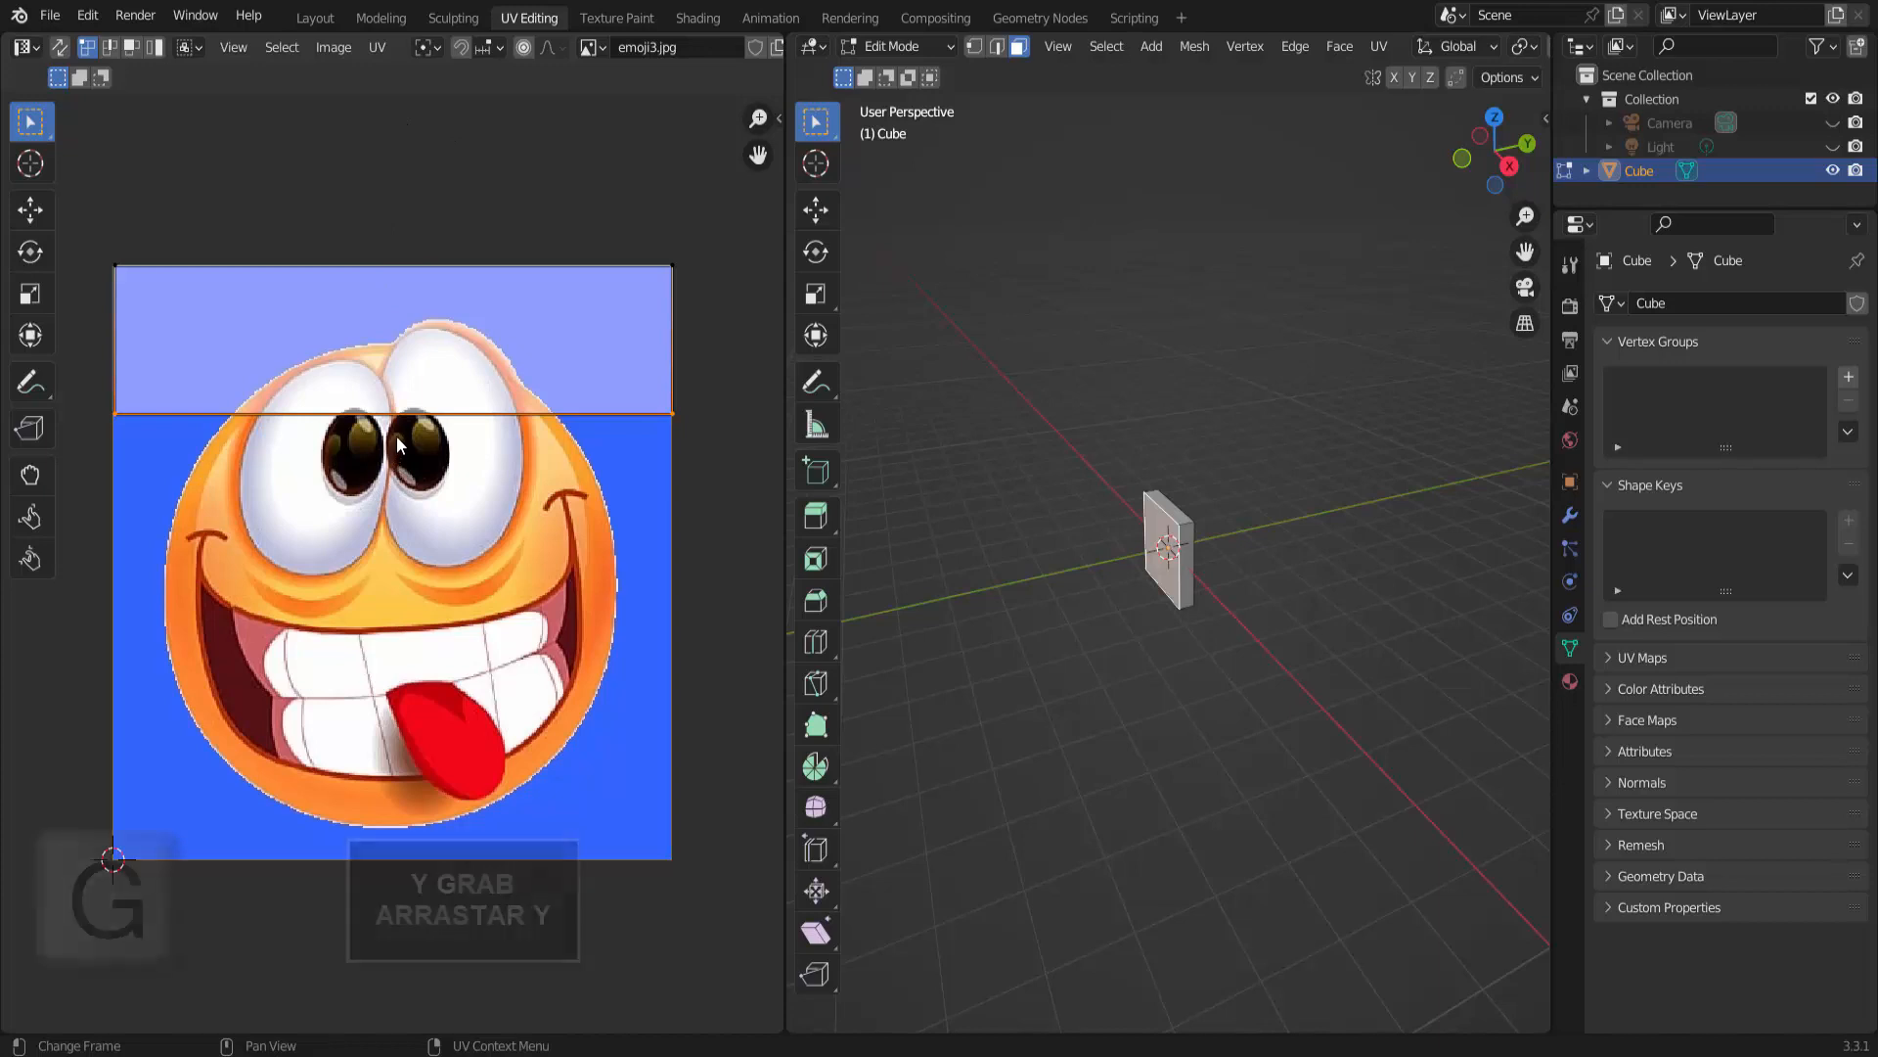
pyautogui.press('g')
pyautogui.press('y')
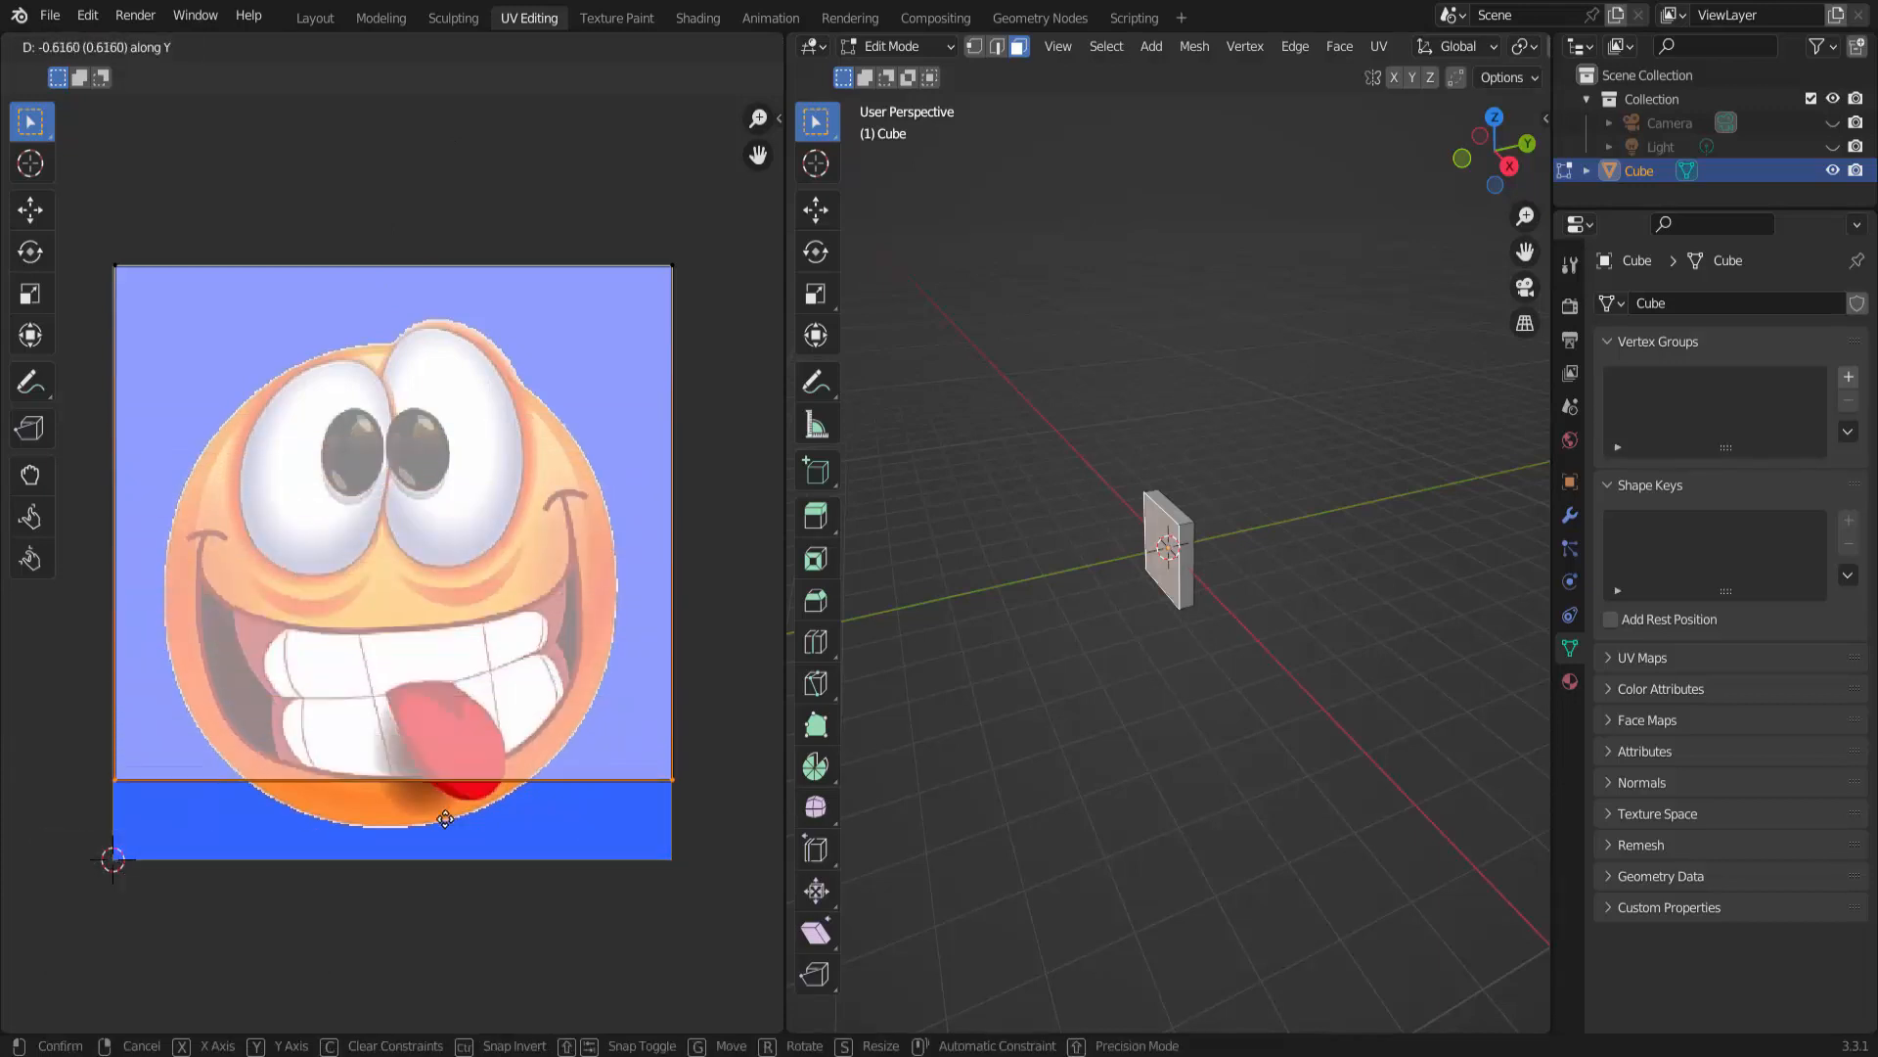
pyautogui.click(453, 877)
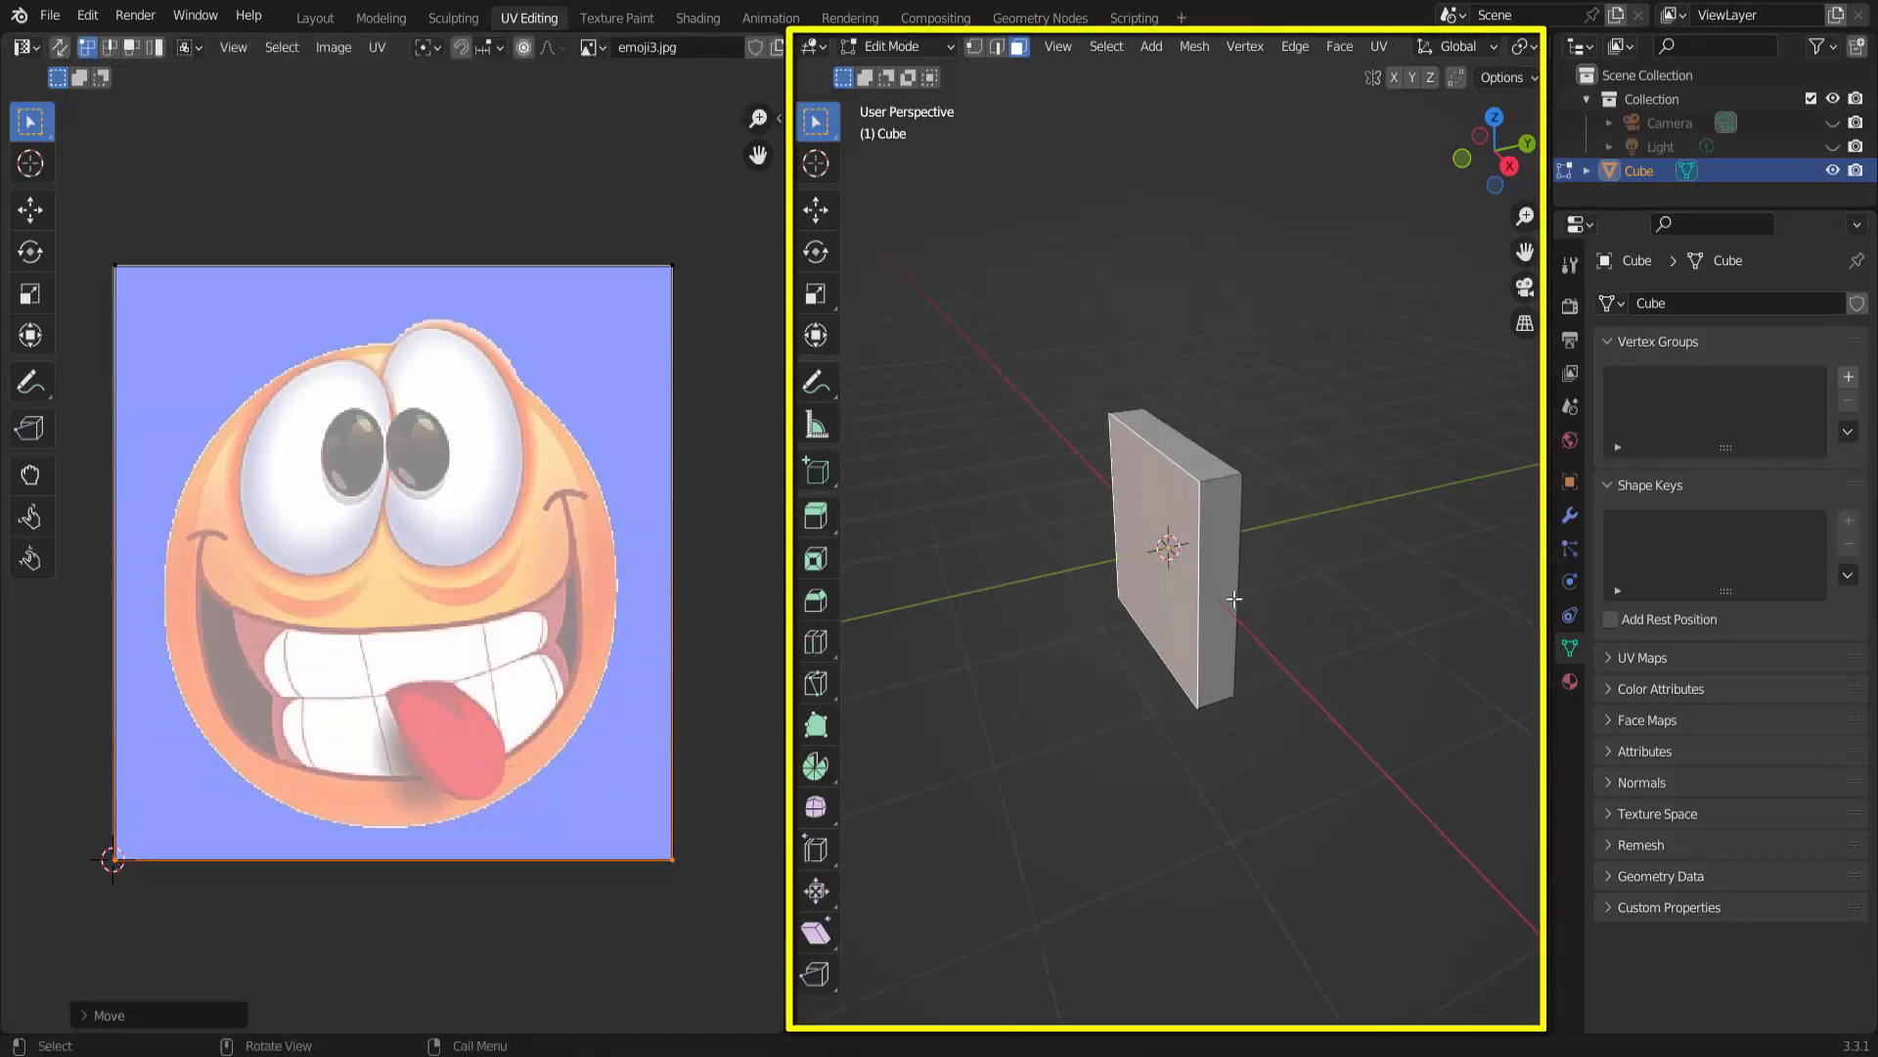
# - Switch the 3D viewport to Material Preview shading and view the textured face of the cube from the front
pyautogui.scroll(3, 1234, 599)
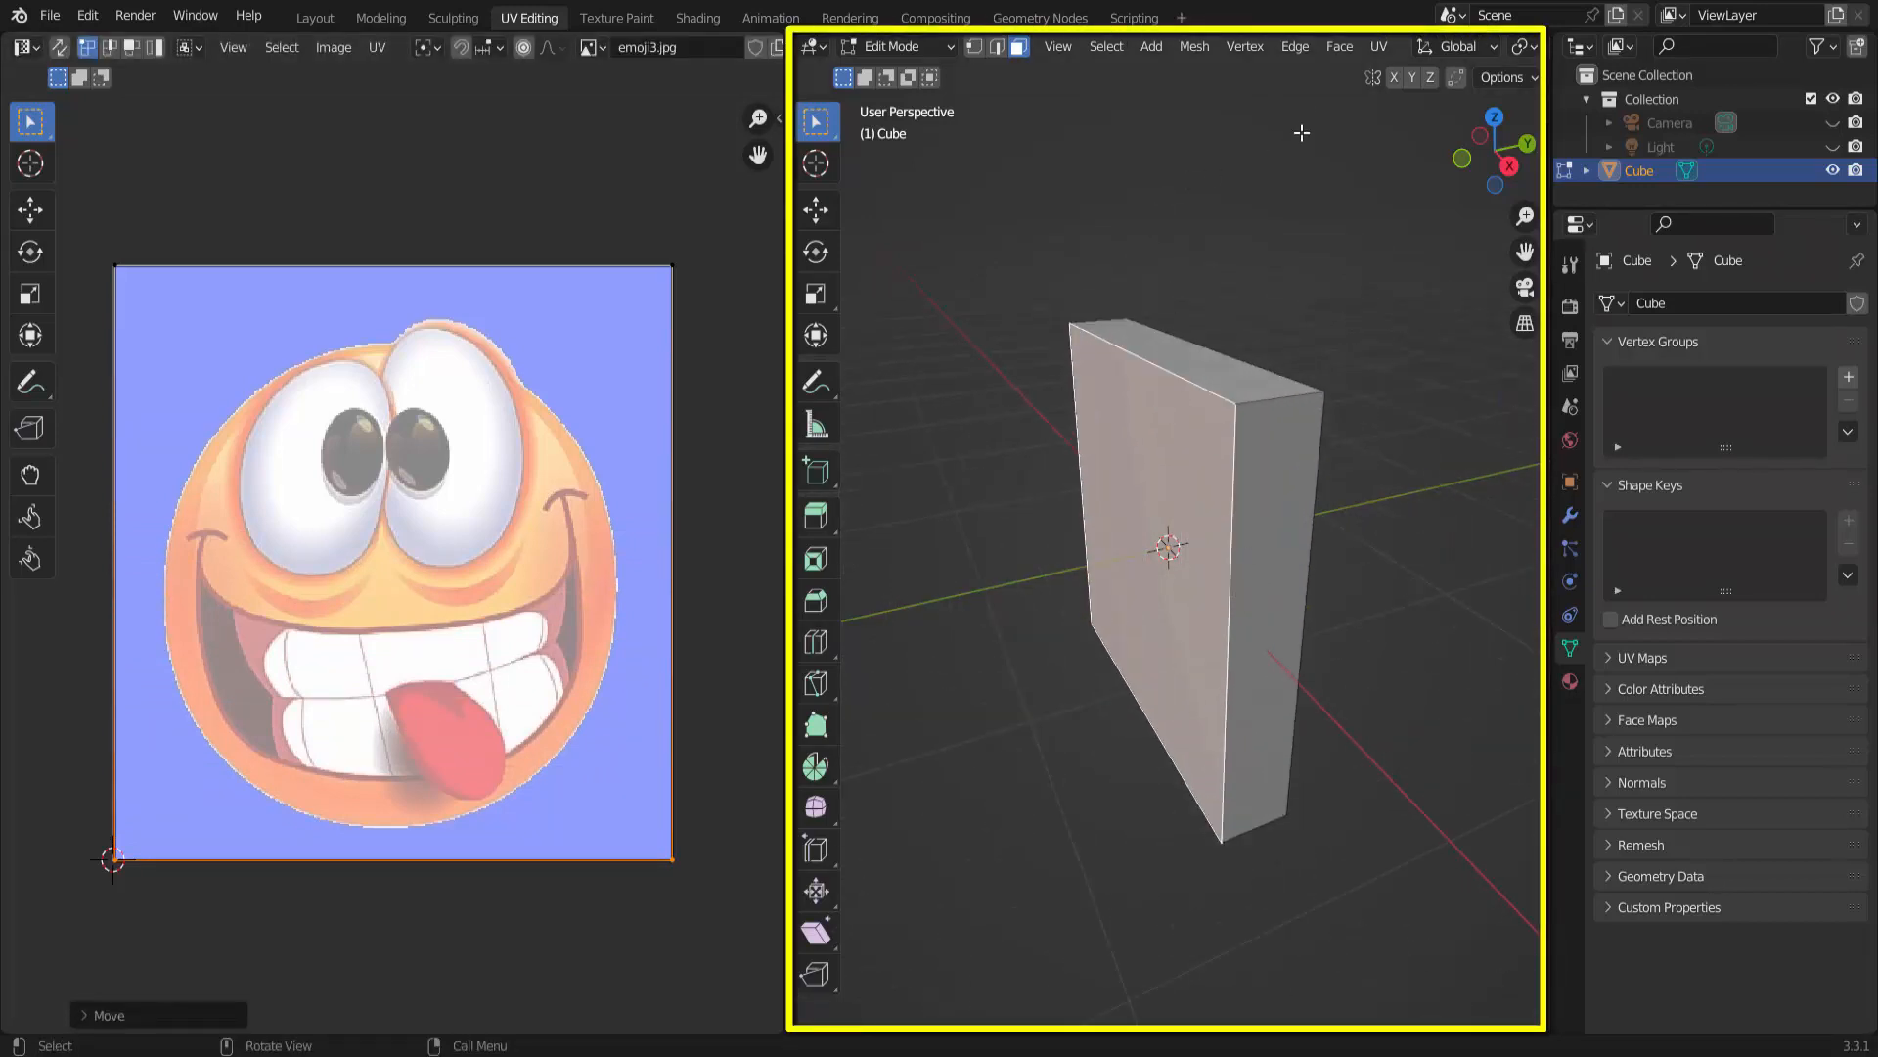
pyautogui.scroll(-4, 1311, 49)
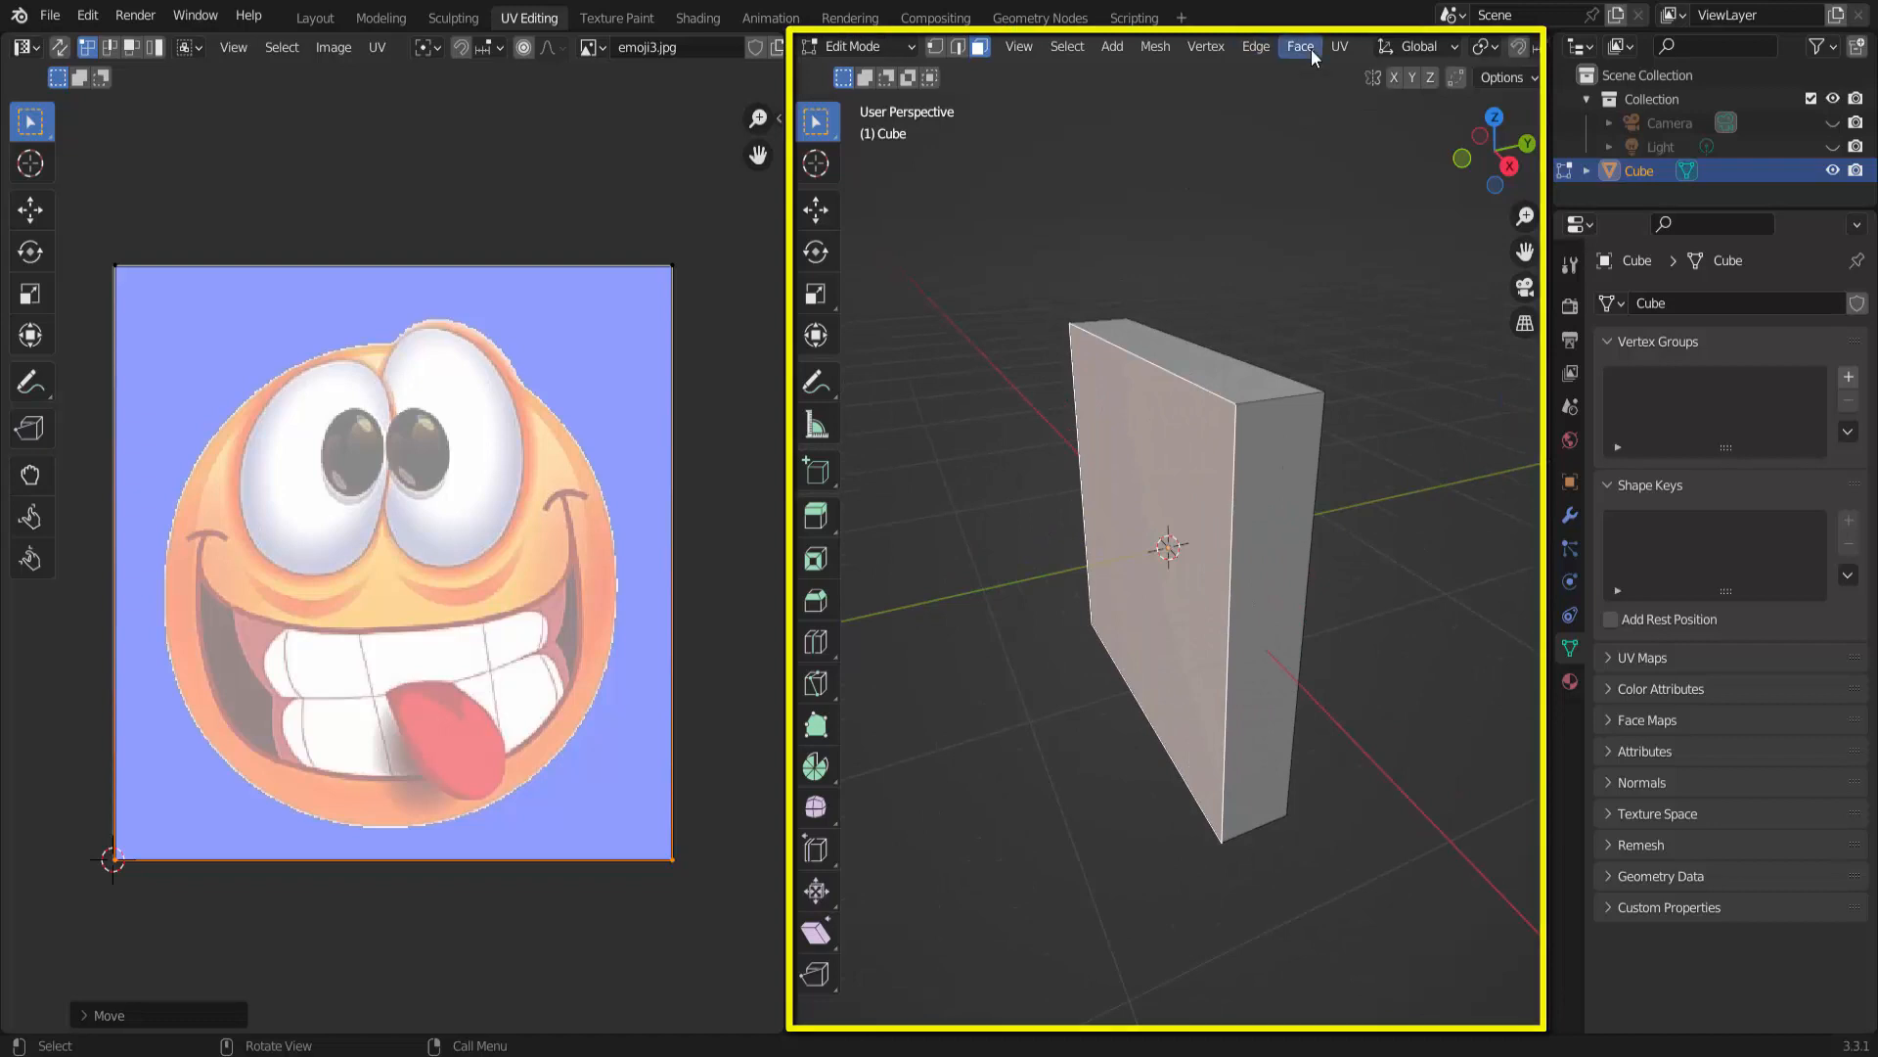
pyautogui.scroll(-4, 1311, 49)
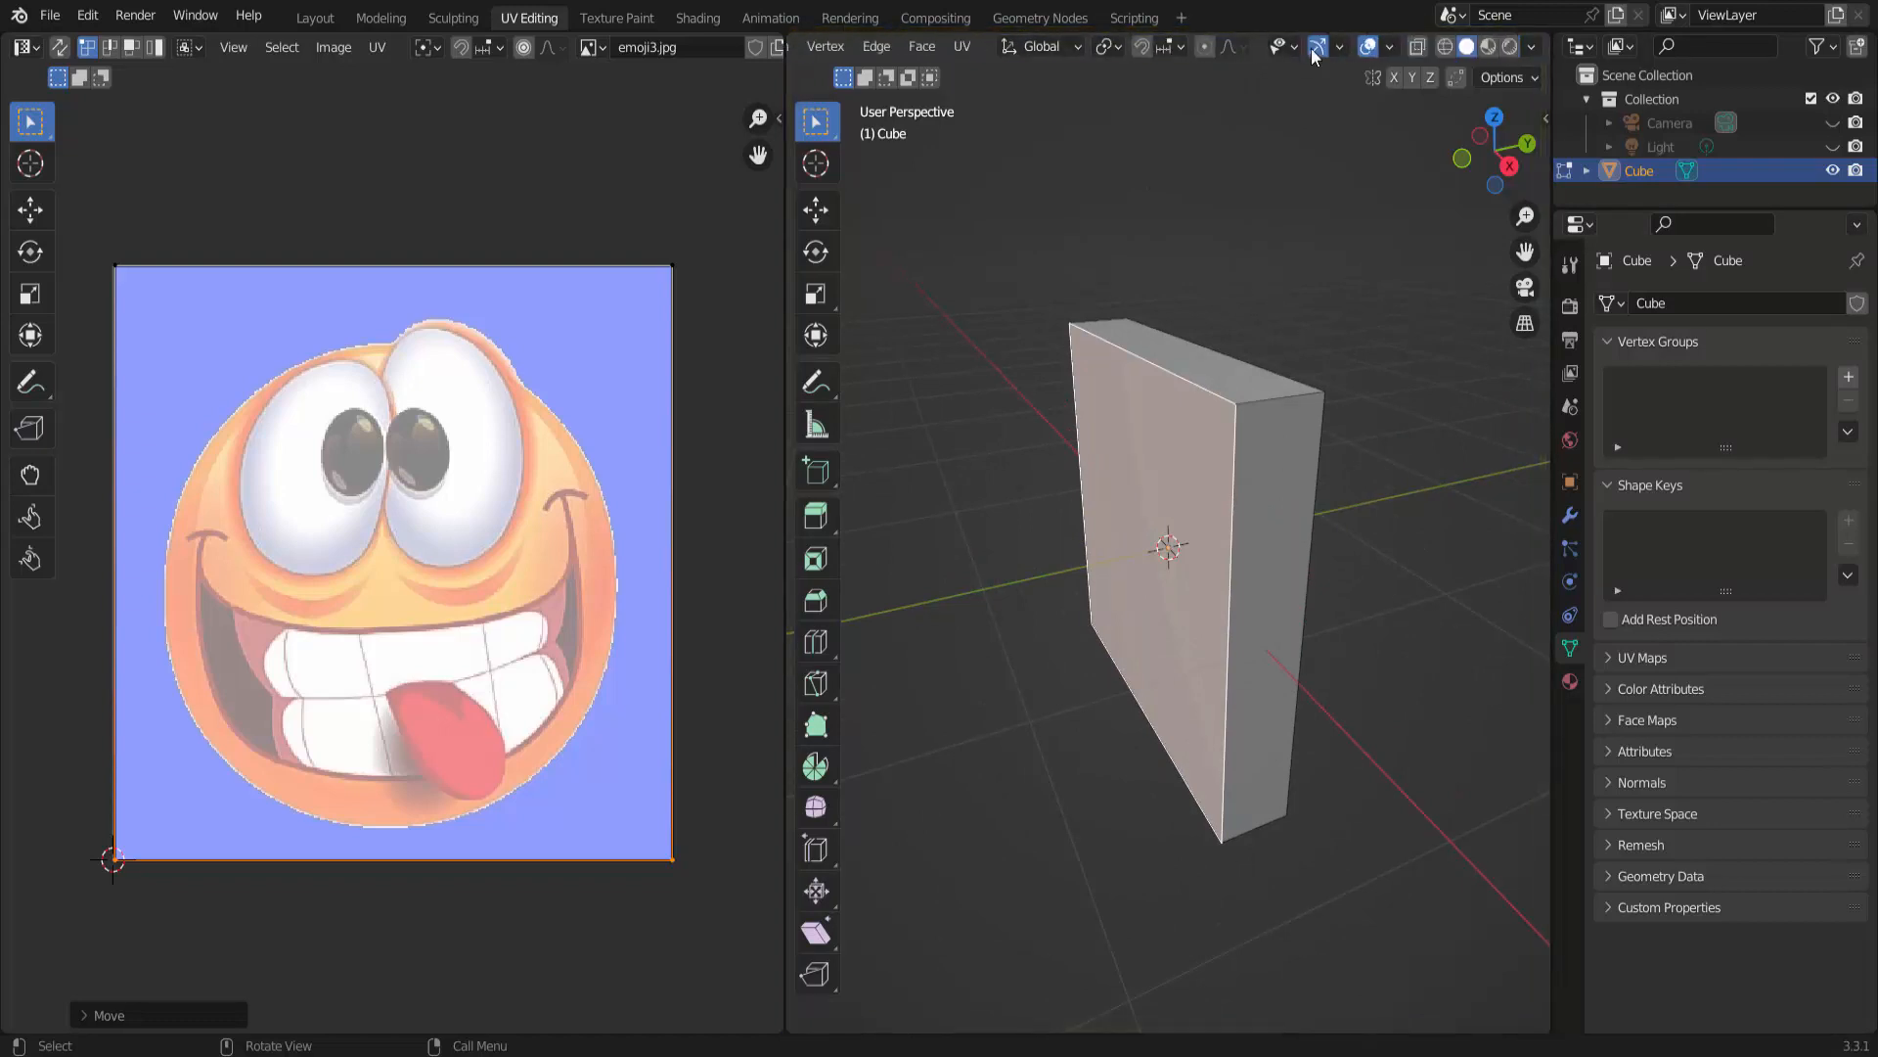
pyautogui.click(1489, 47)
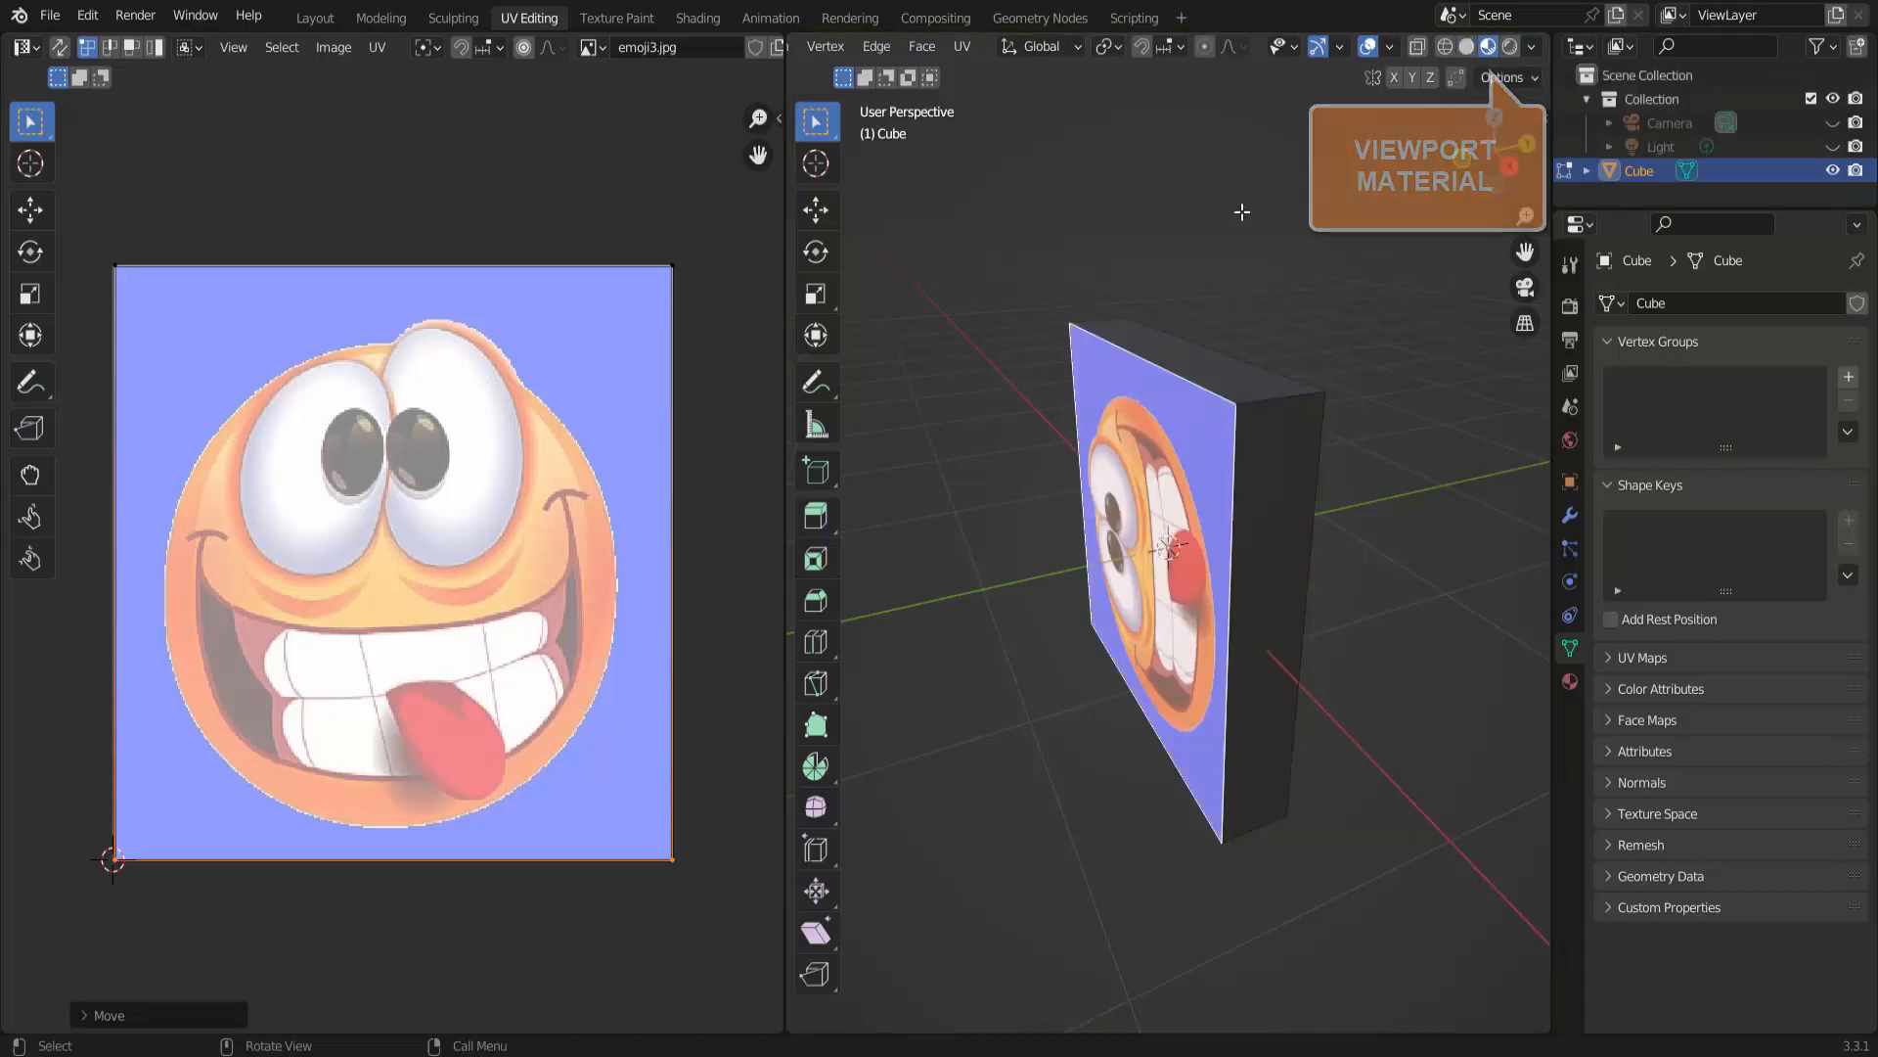
pyautogui.moveTo(1262, 264); pyautogui.dragTo(1241, 486, button='middle')
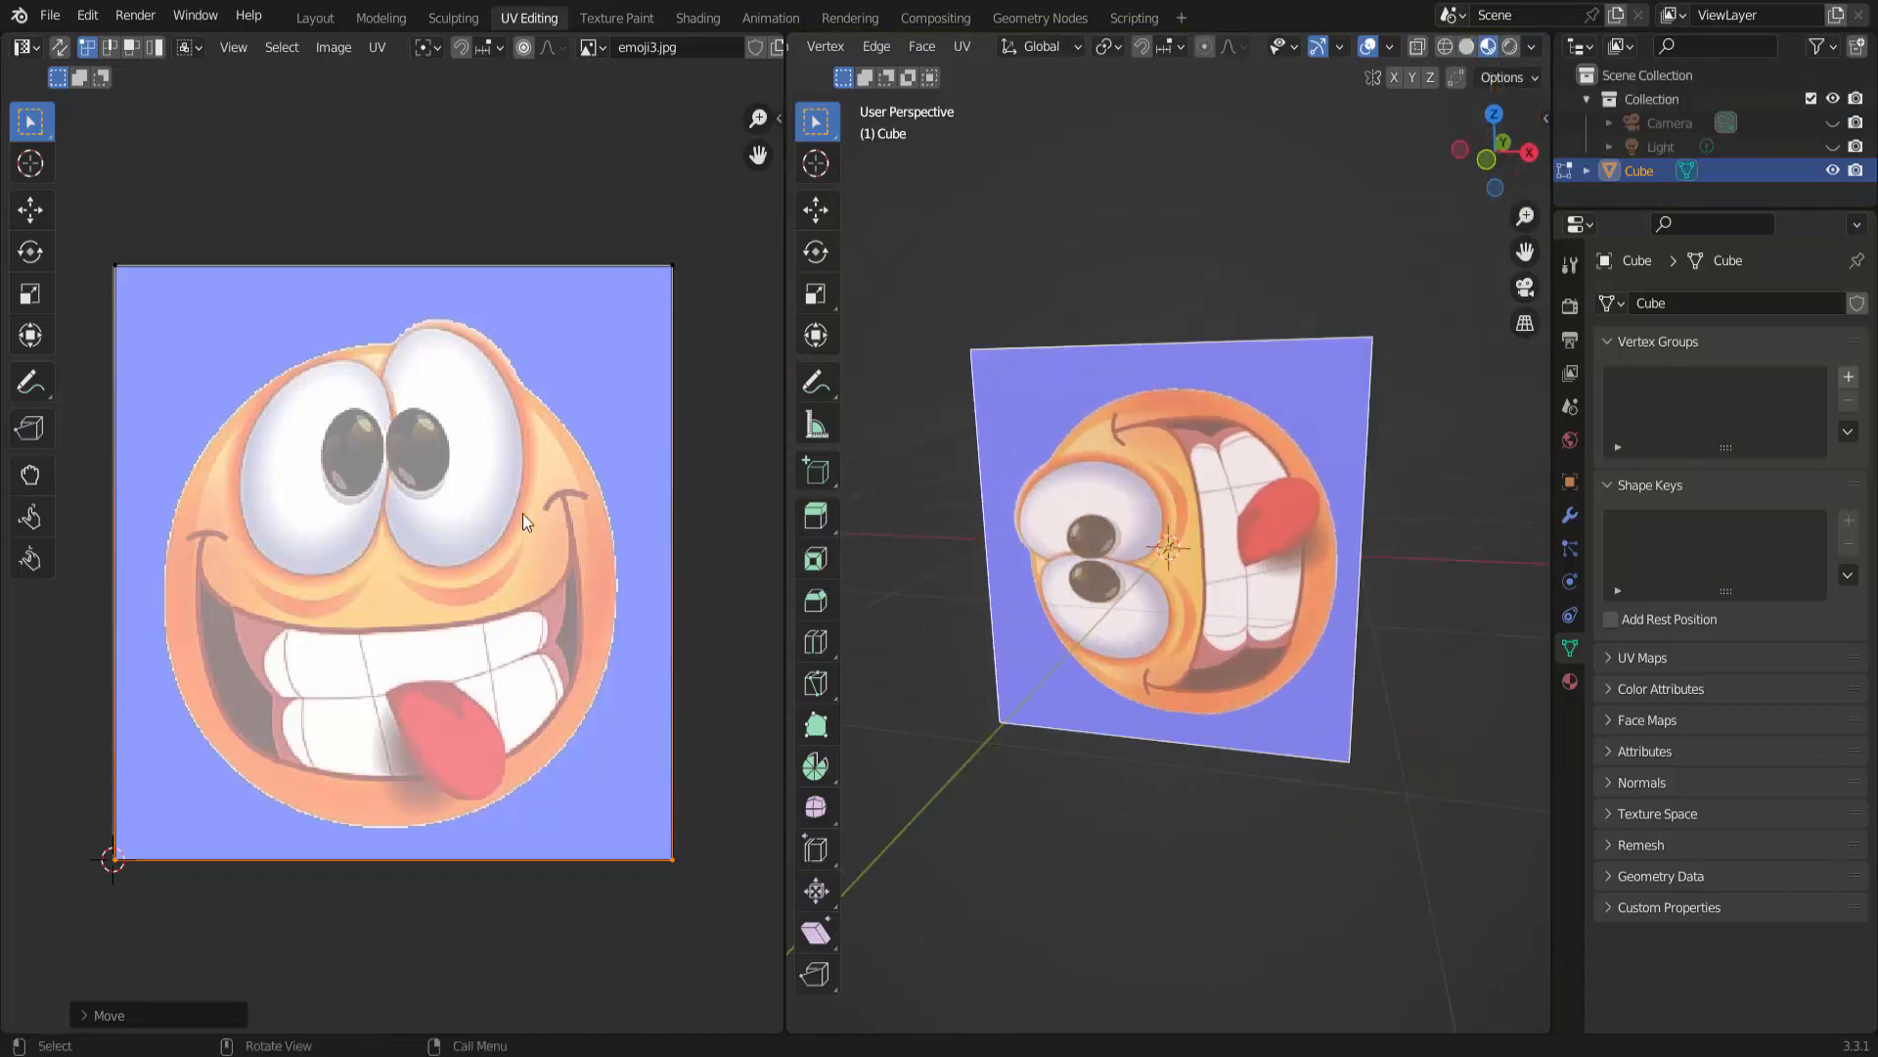
pyautogui.moveTo(1152, 574); pyautogui.dragTo(1132, 563, button='middle')
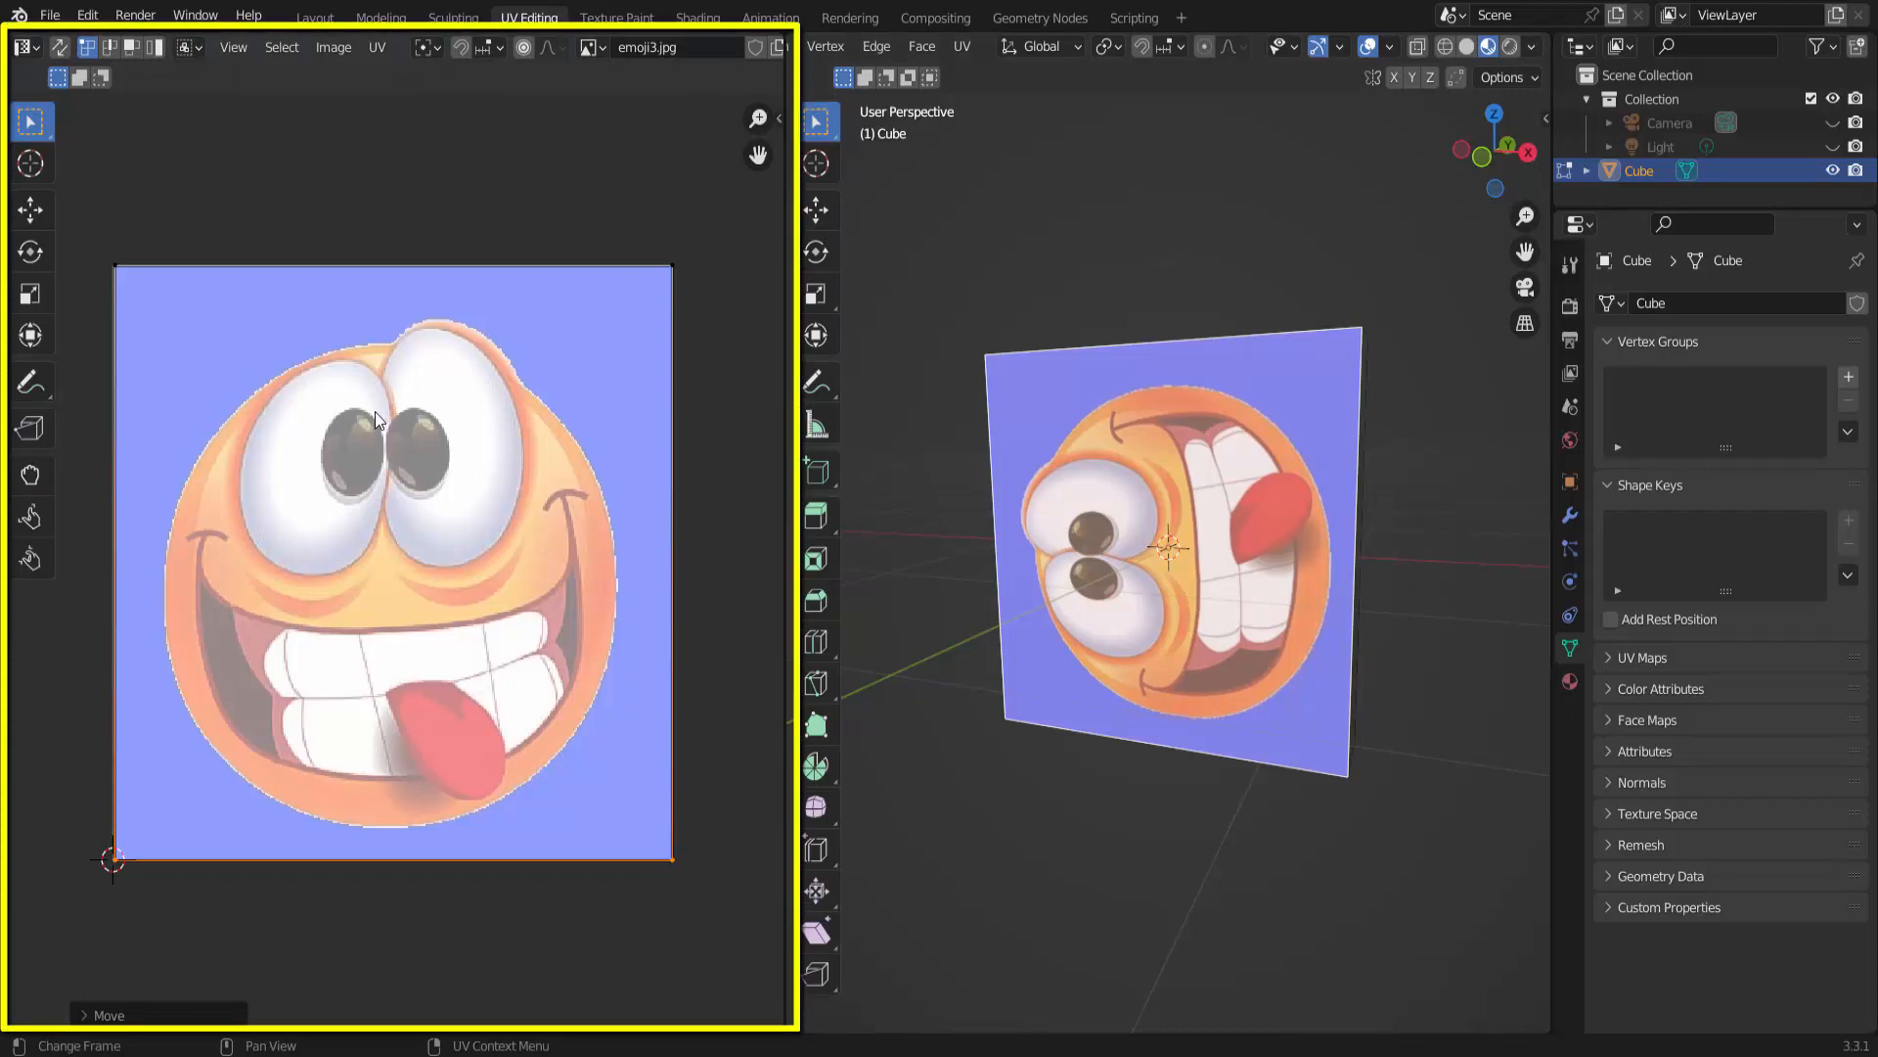
# - Rotate the face's whole UV square about -90° so the emoji stands upright on the cube
pyautogui.press('a')
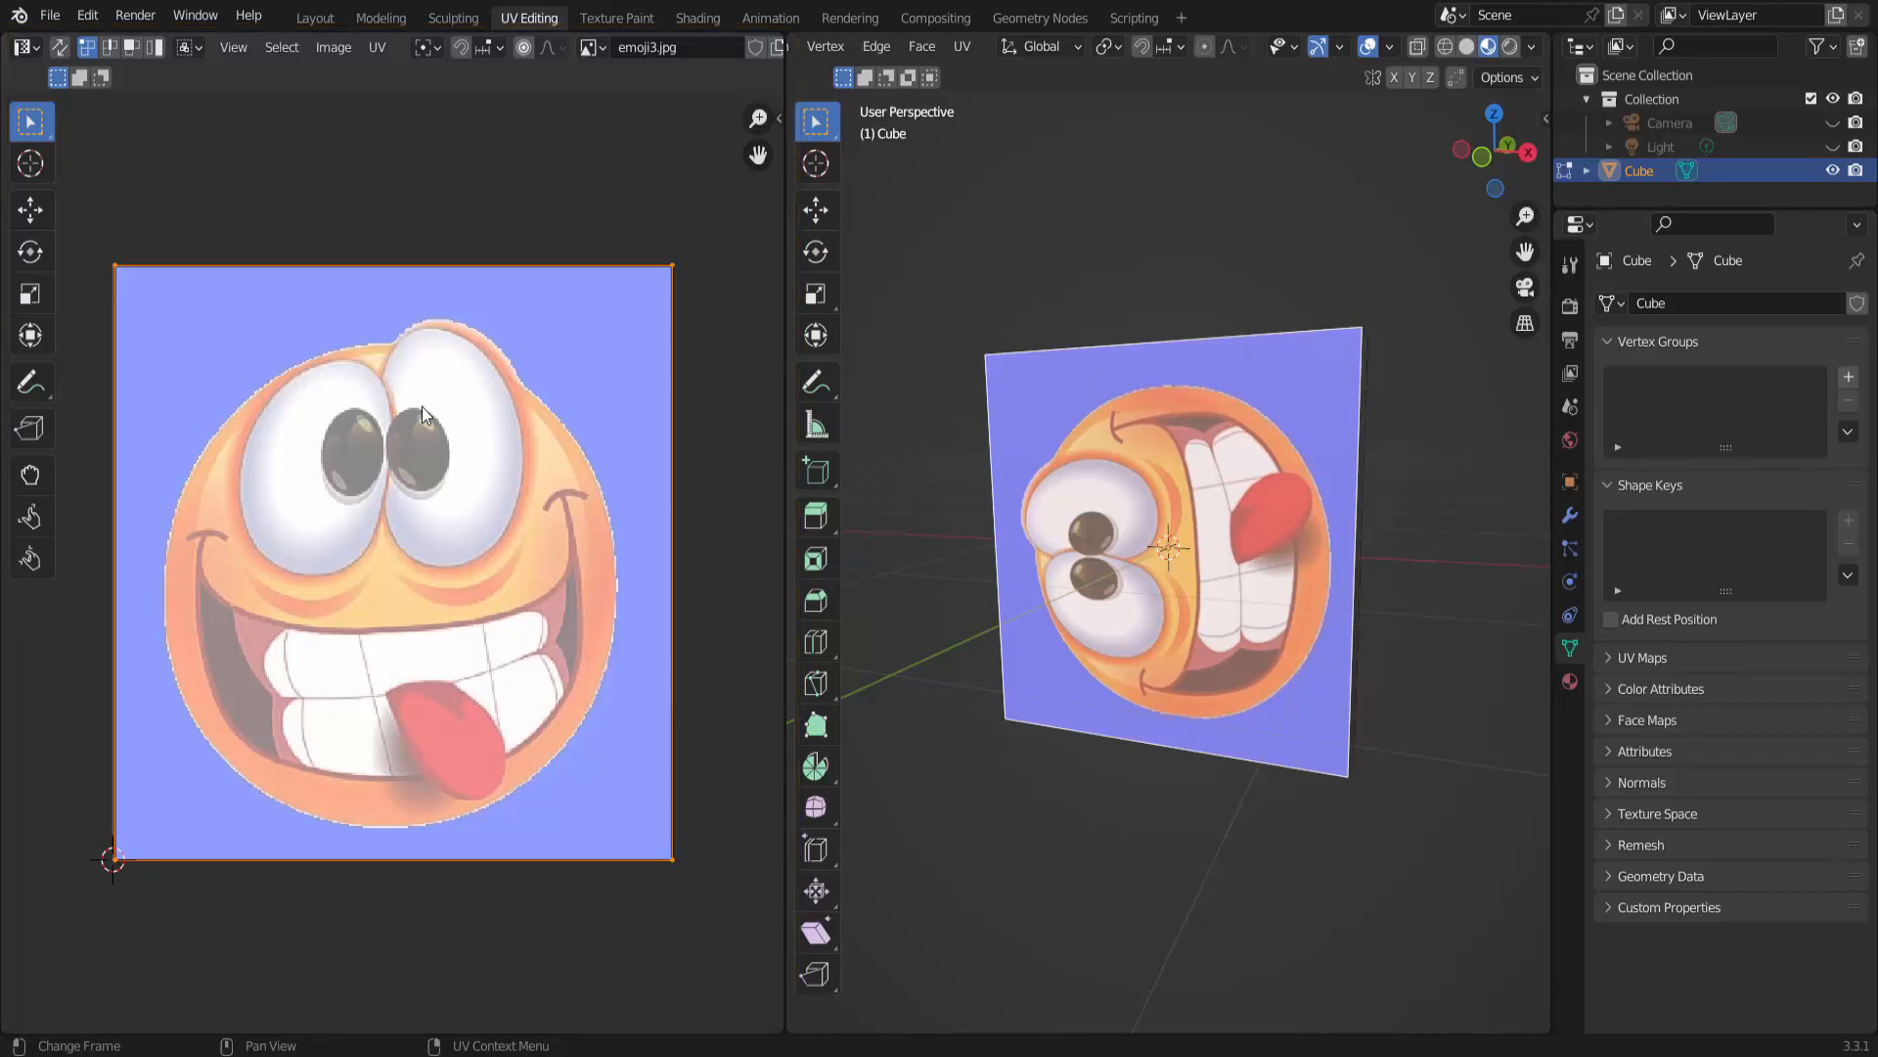
pyautogui.press('r')
pyautogui.press('z')
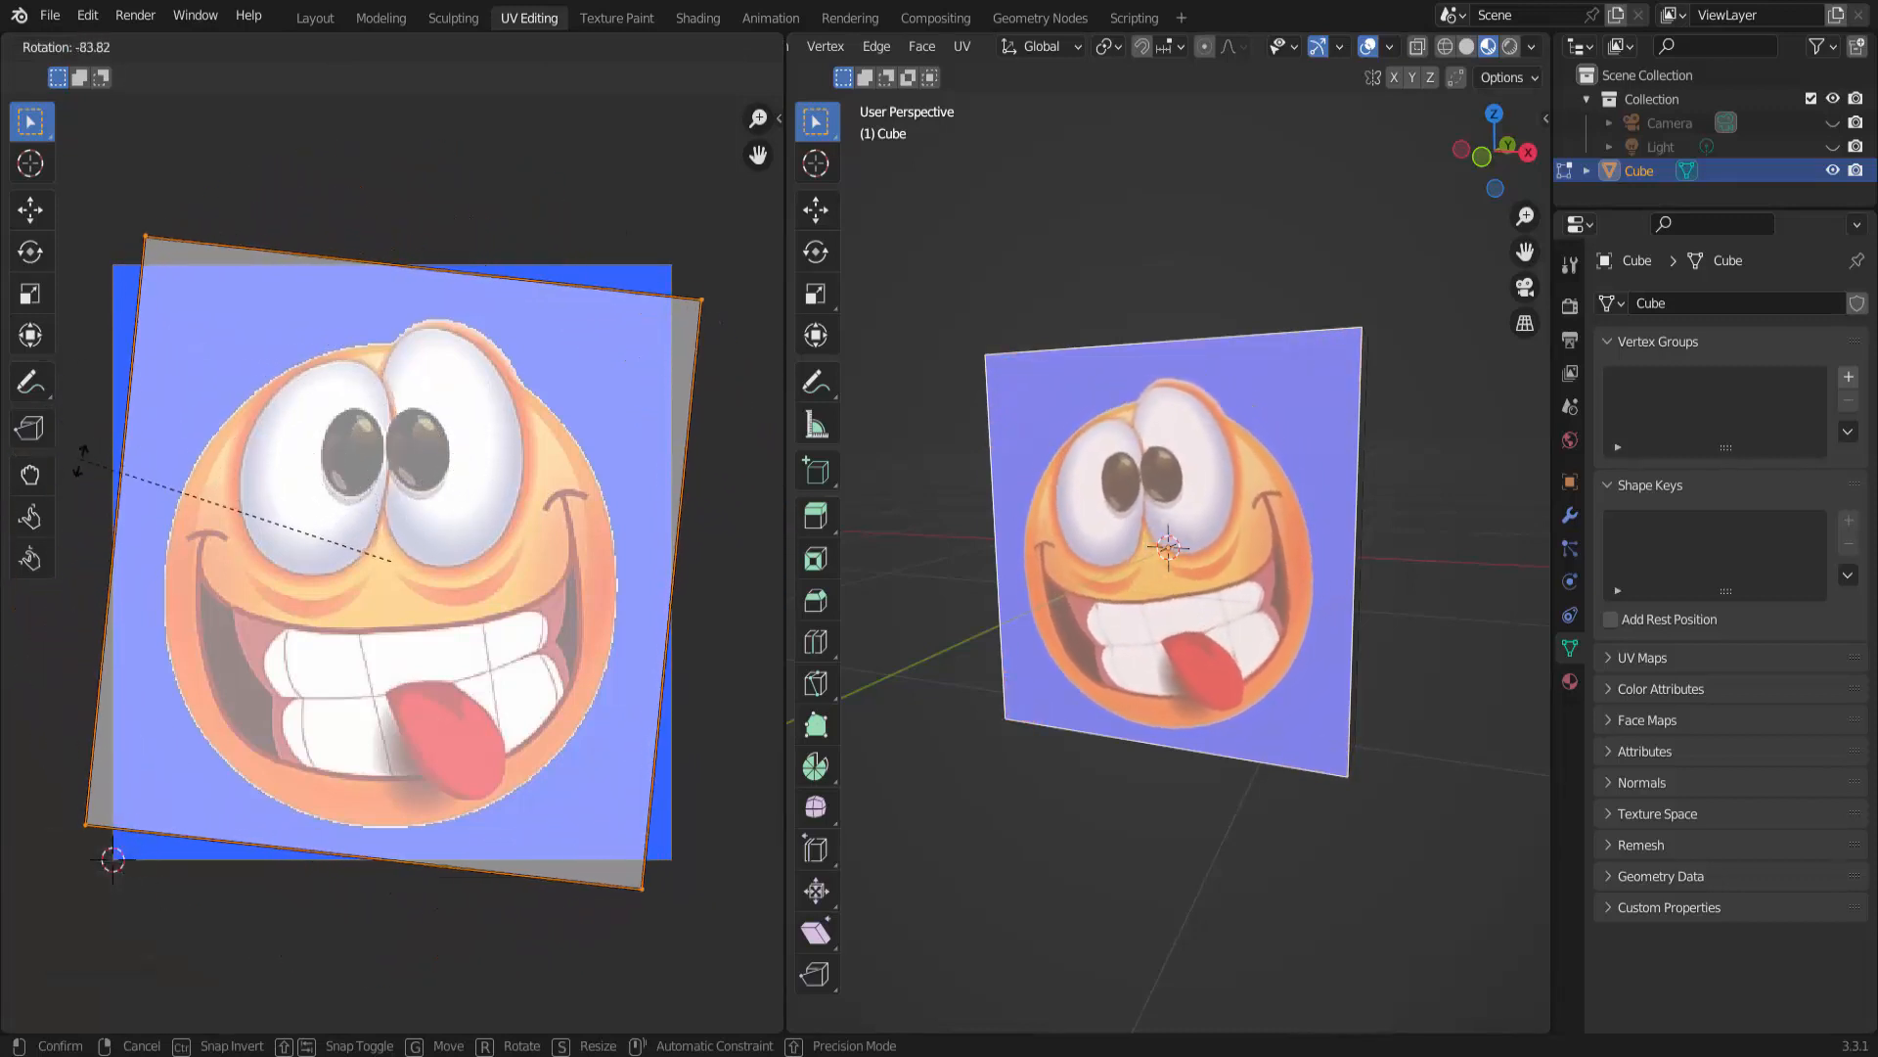
pyautogui.click(115, 505)
pyautogui.moveTo(1221, 523); pyautogui.dragTo(1134, 565, button='middle')
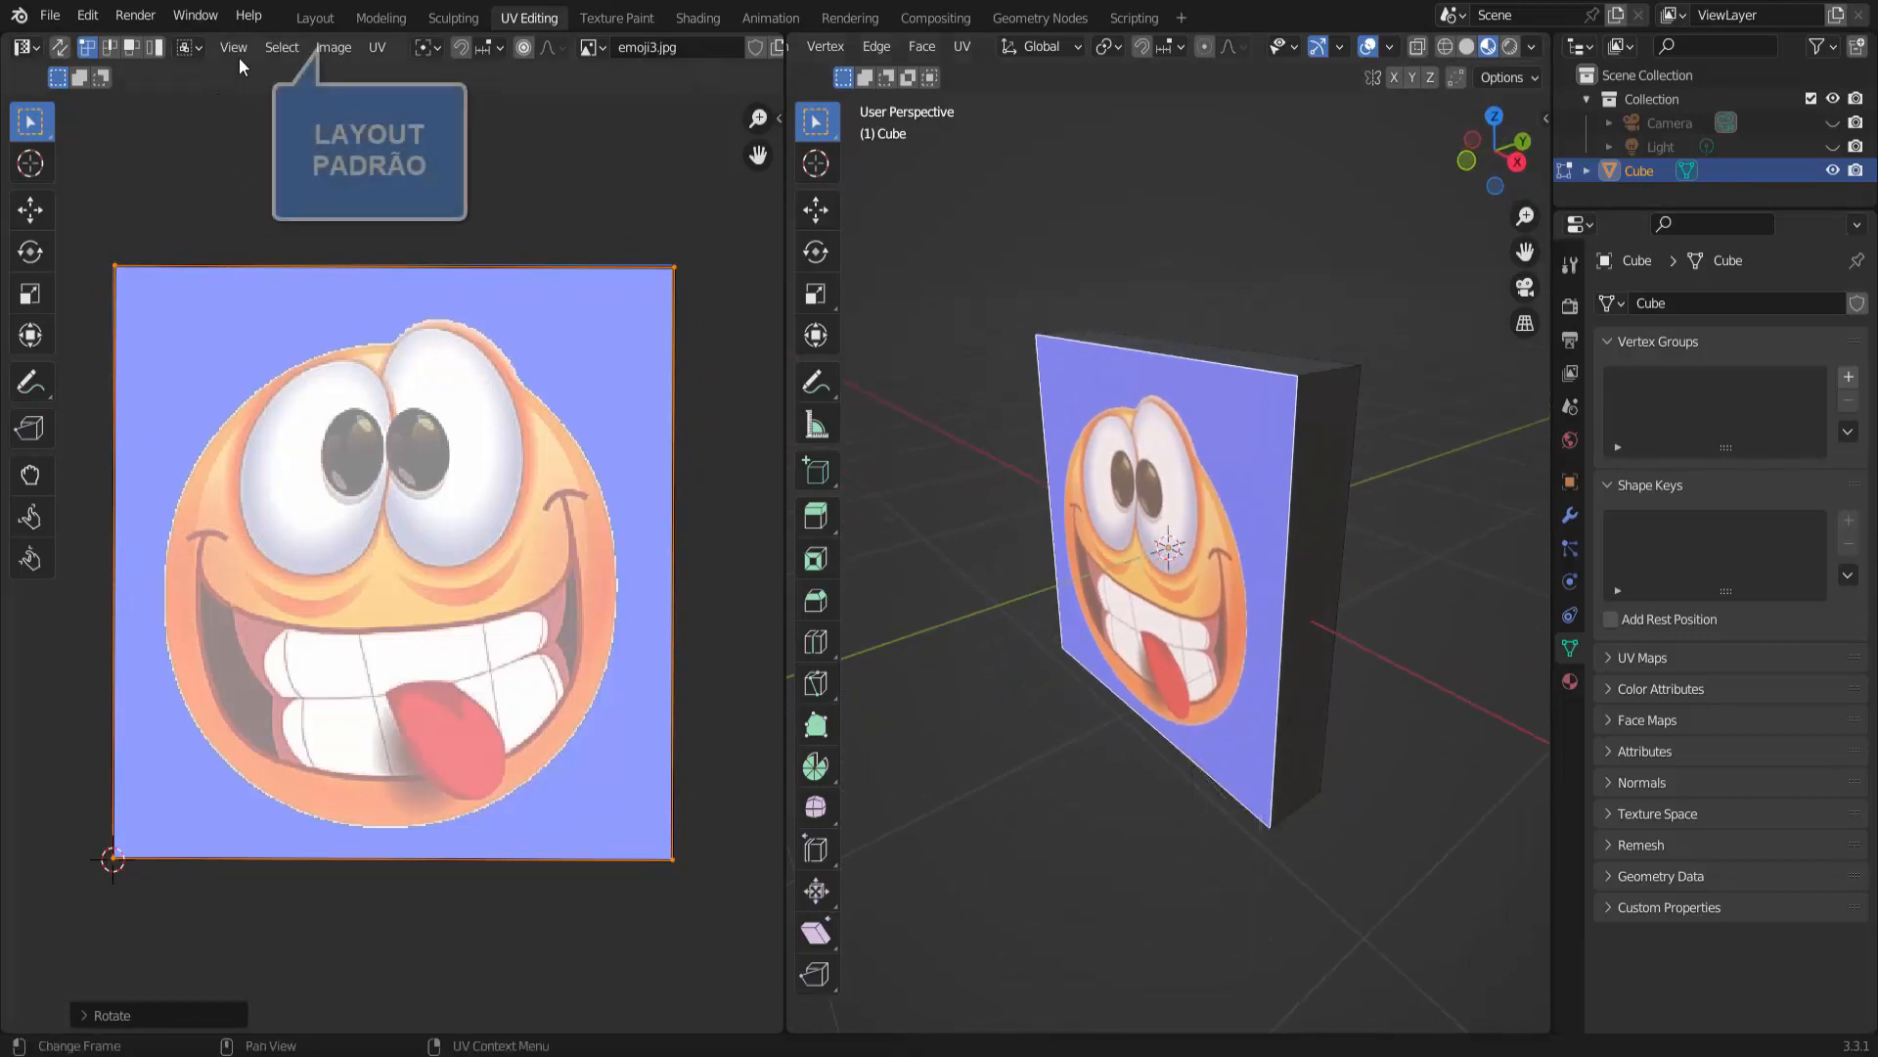
# - Return to the Layout workspace and frame the emoji face large in the camera view
pyautogui.click(315, 18)
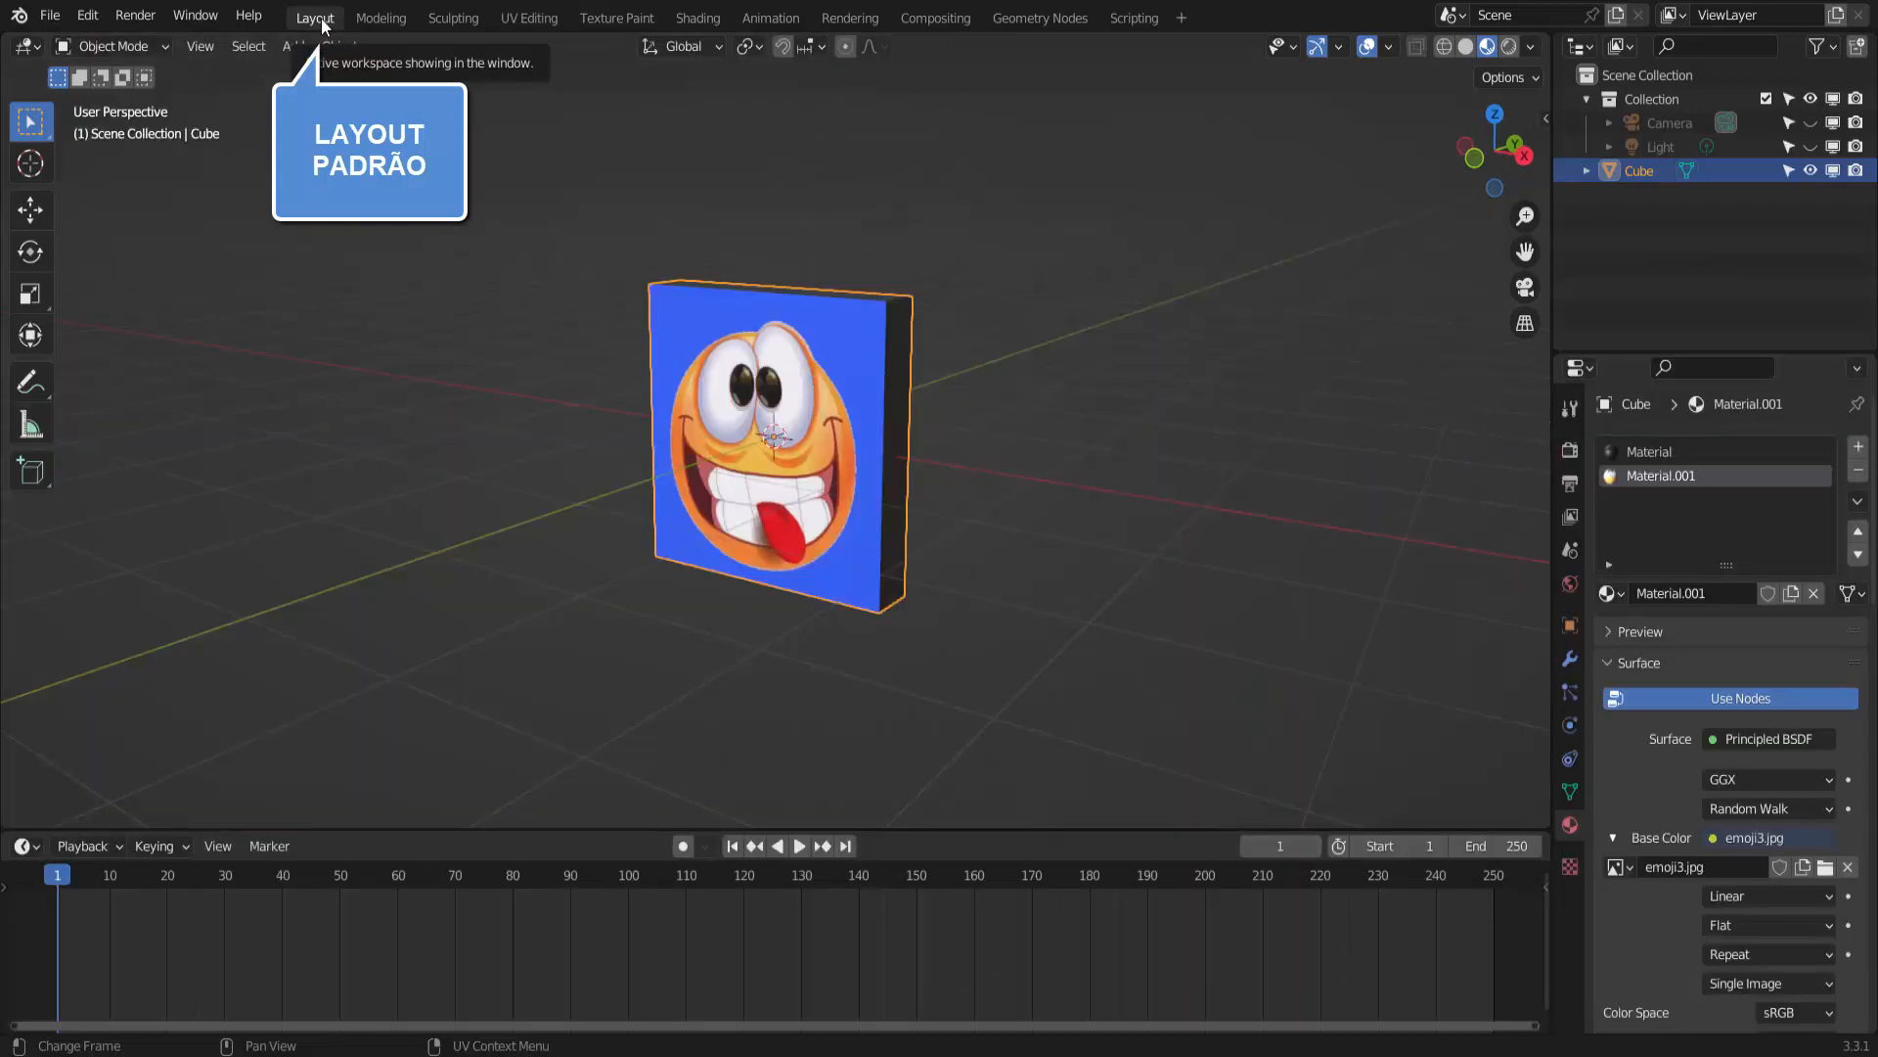
pyautogui.moveTo(1138, 457)
pyautogui.mouseDown(button='middle')
pyautogui.moveTo(943, 426)
pyautogui.moveTo(1172, 462)
pyautogui.mouseUp(button='middle')
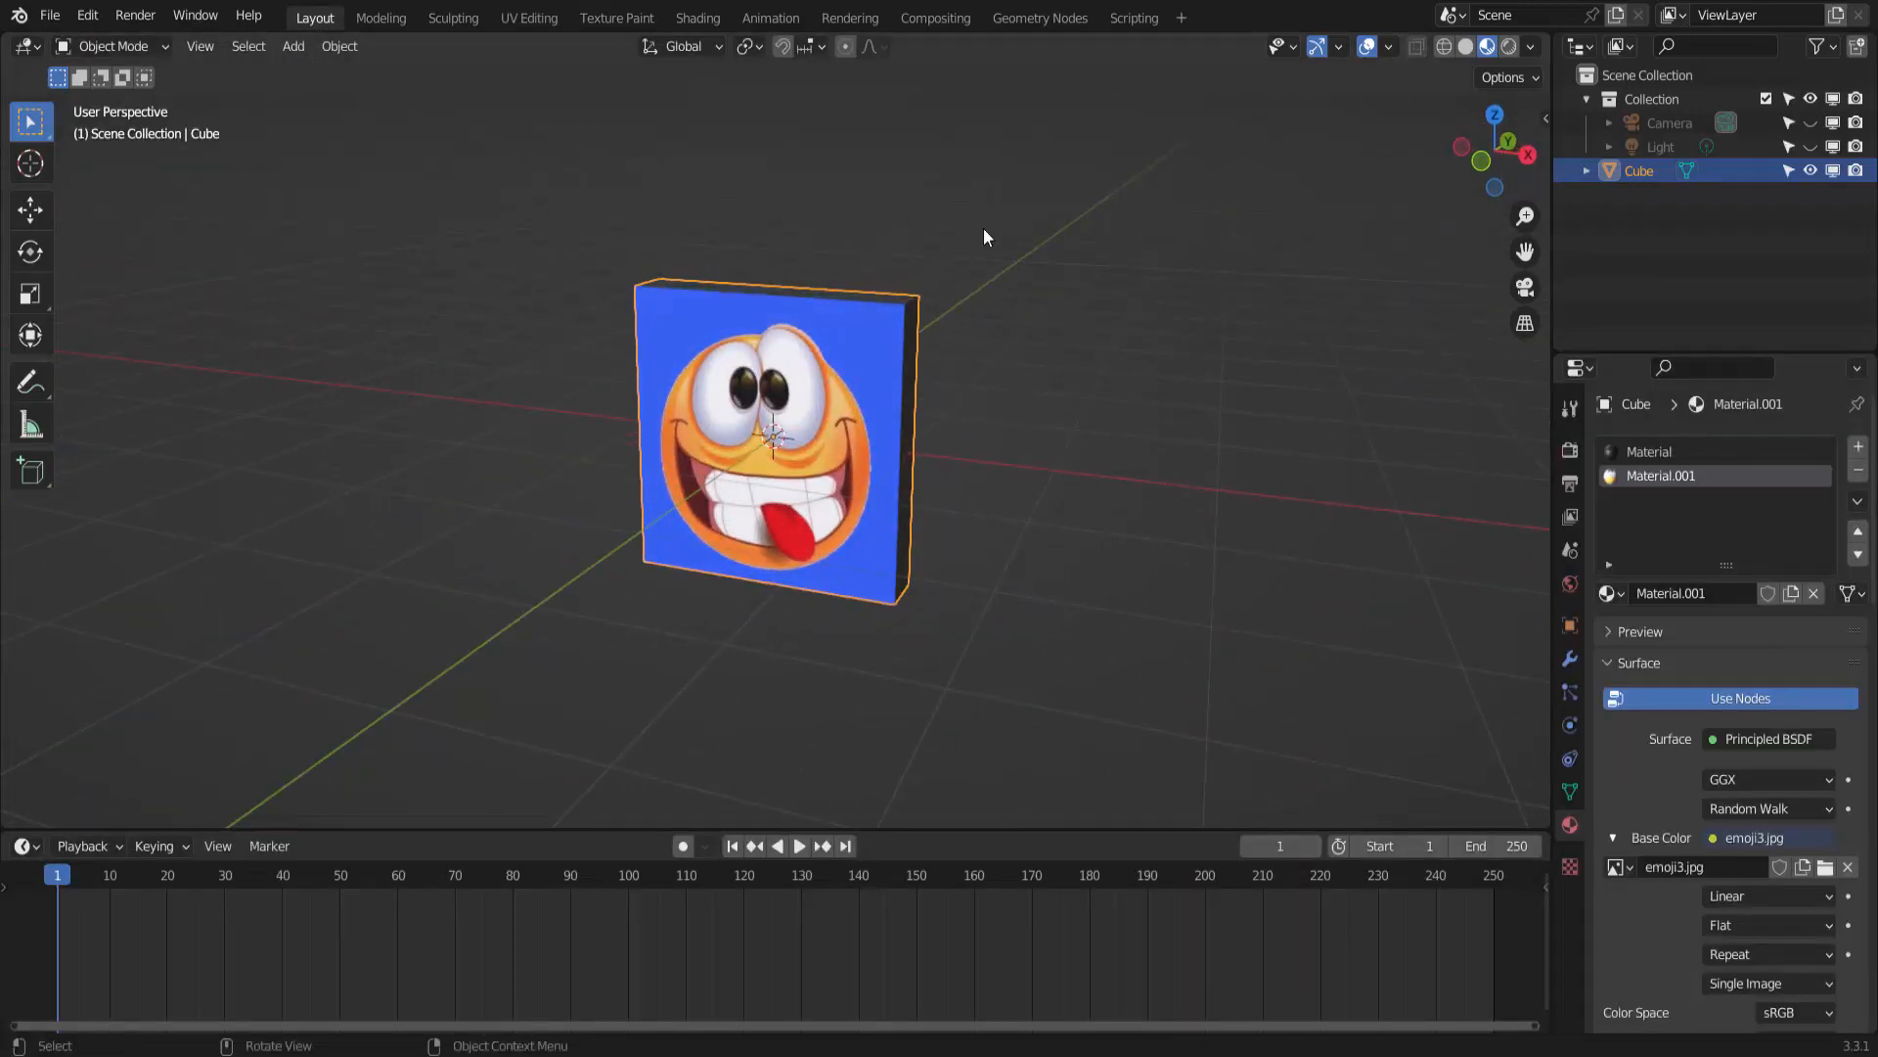
pyautogui.click(1525, 287)
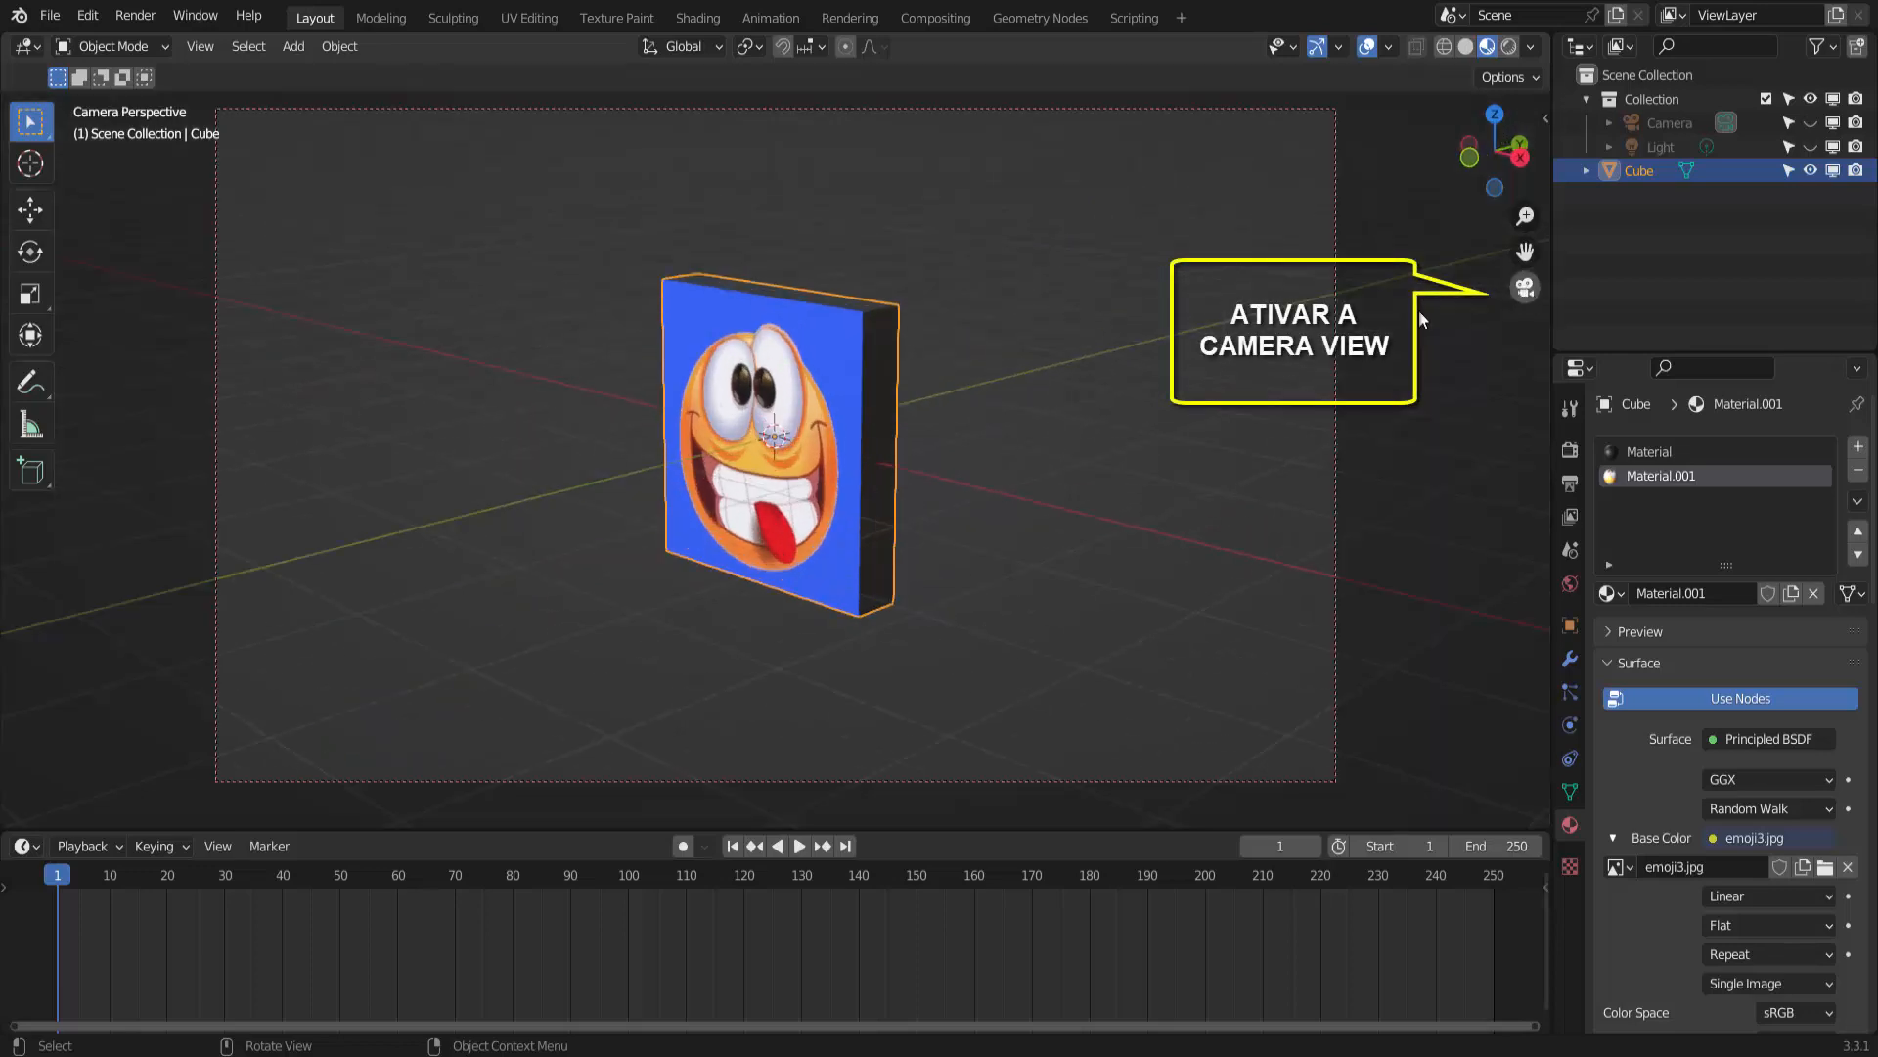
pyautogui.moveTo(1165, 427); pyautogui.dragTo(1221, 433, button='middle')
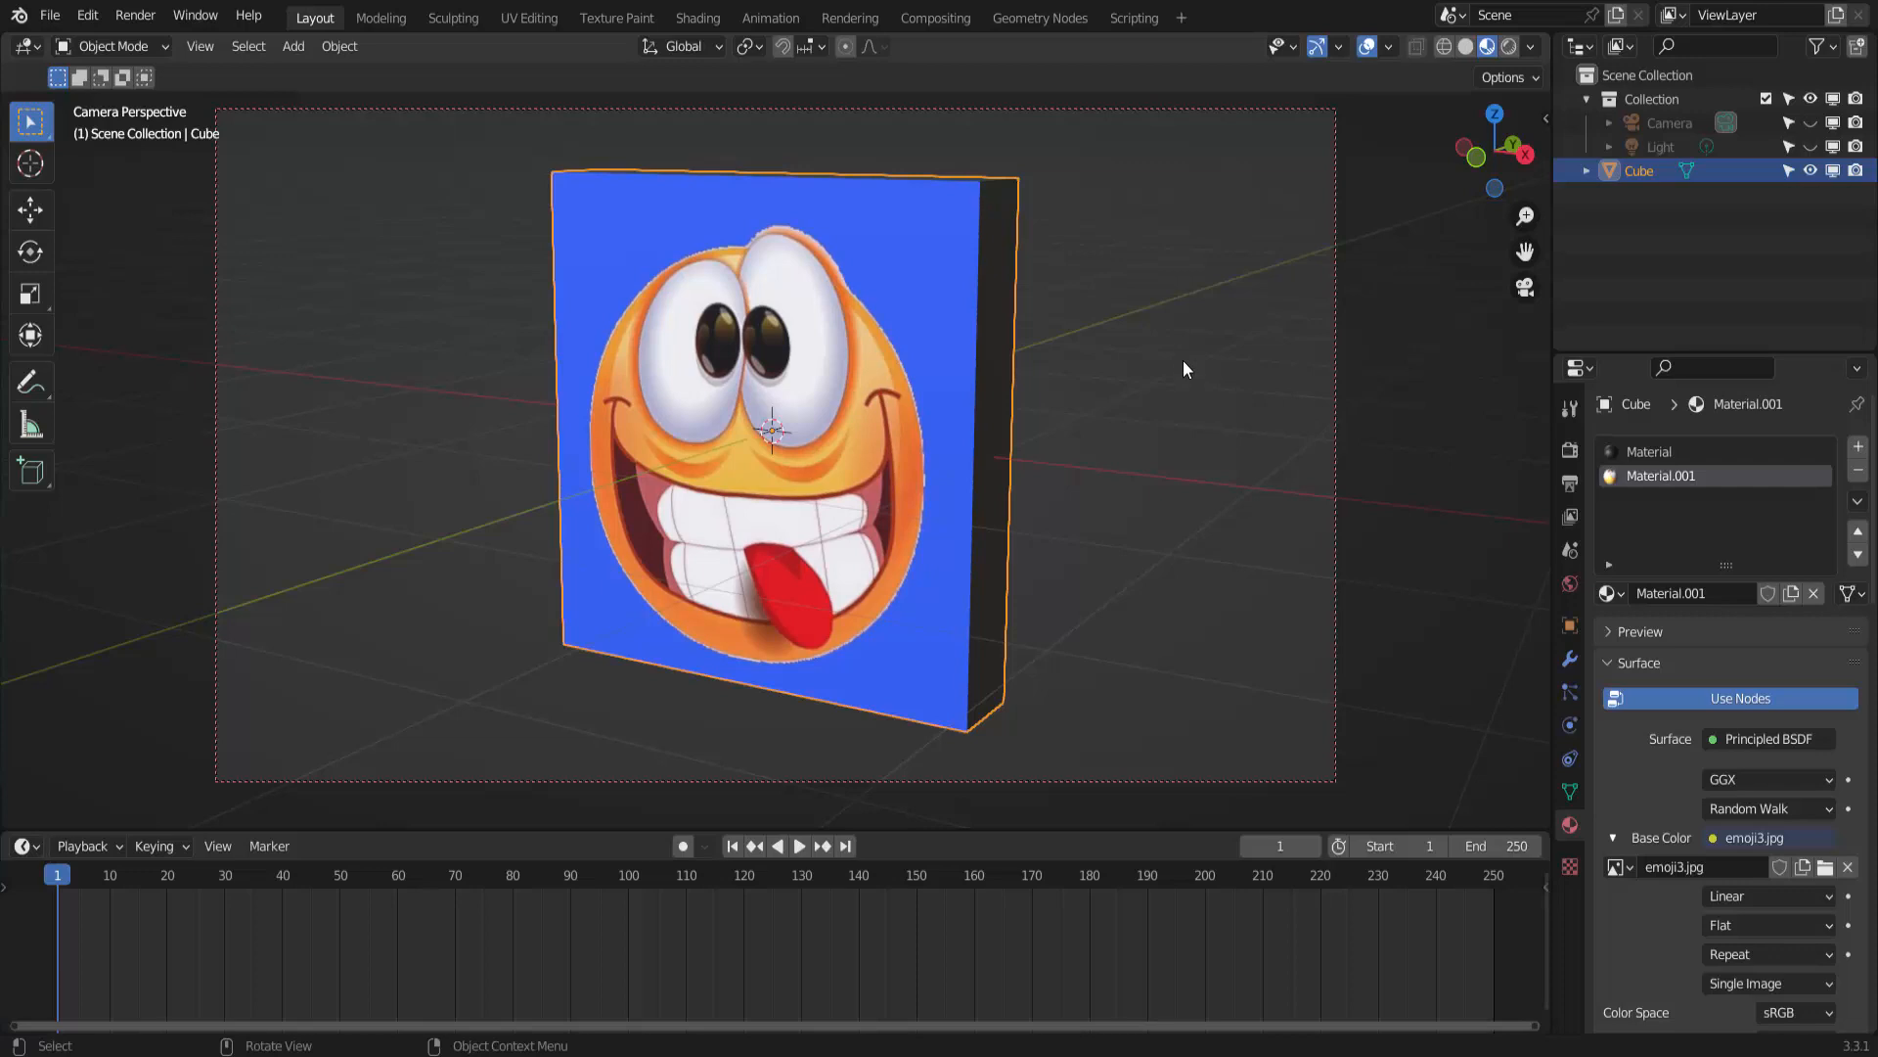
# - Render a still image to check the scene's lighting and close the render window
pyautogui.click(135, 15)
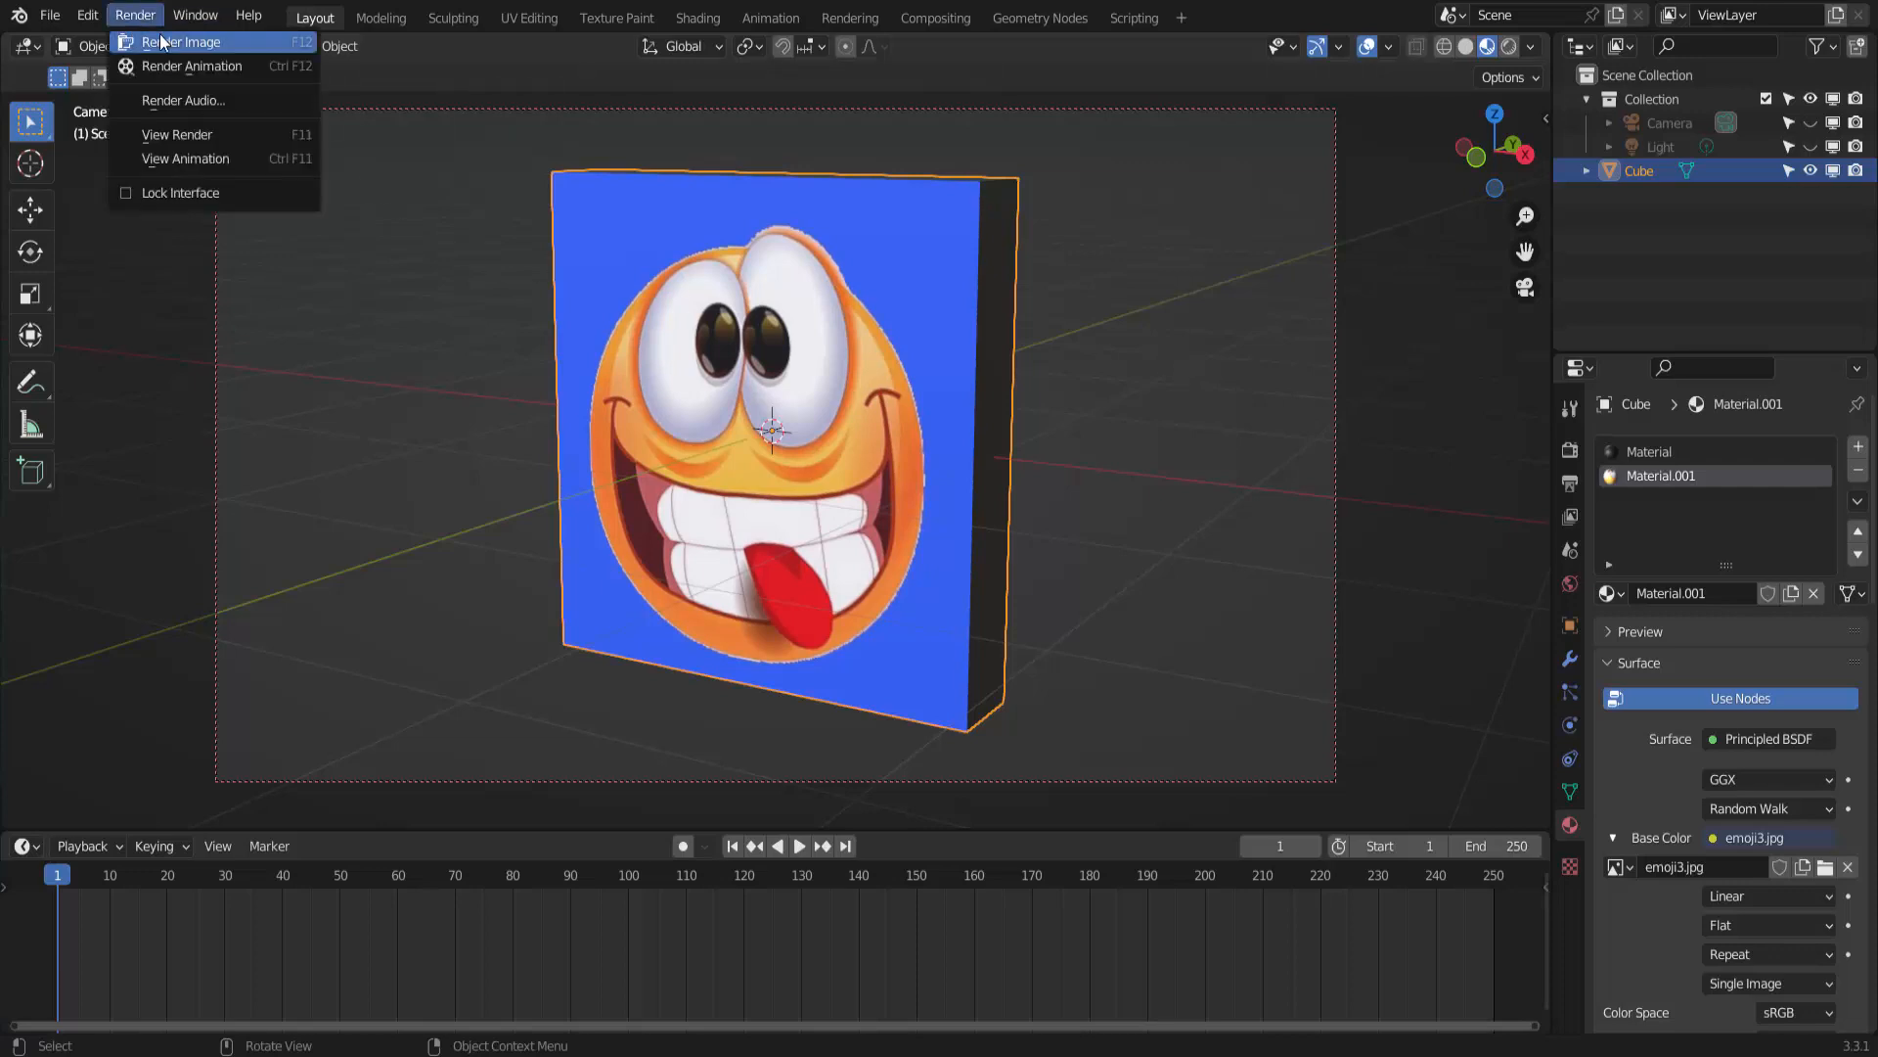
pyautogui.click(156, 38)
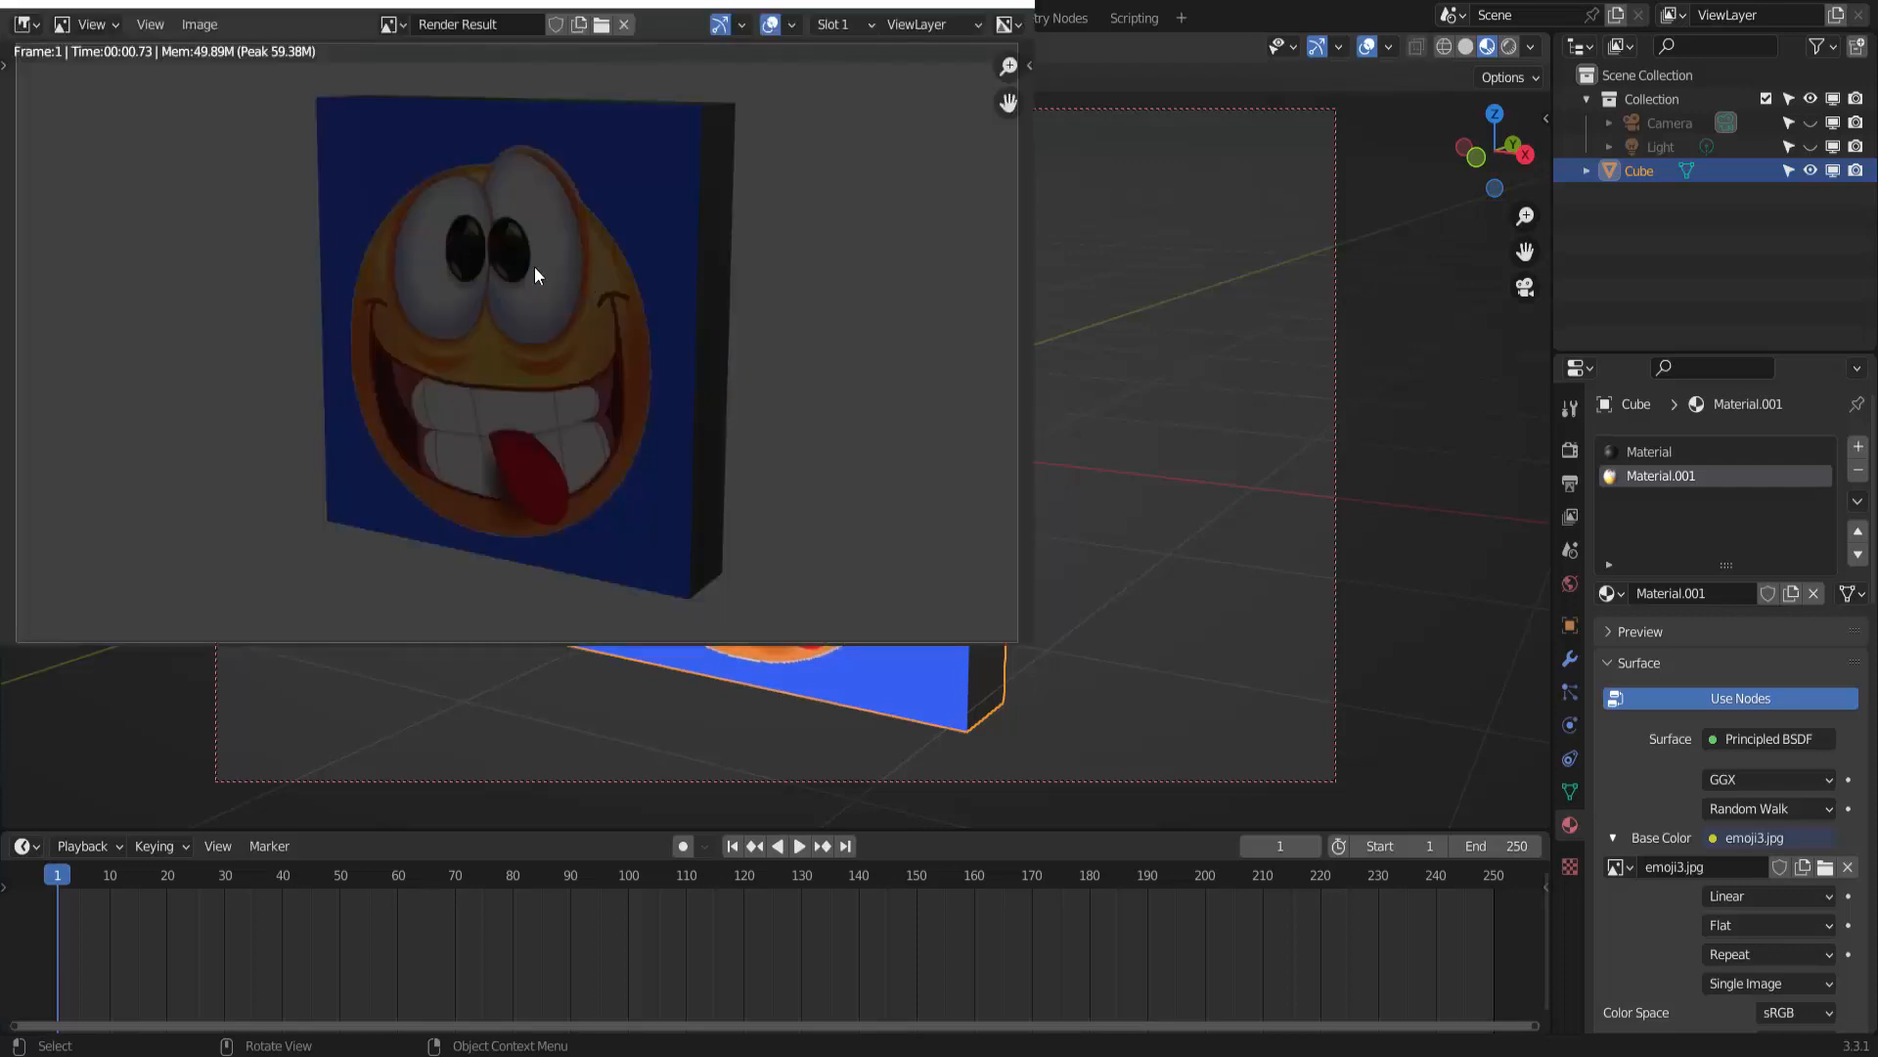
pyautogui.click(1007, 5)
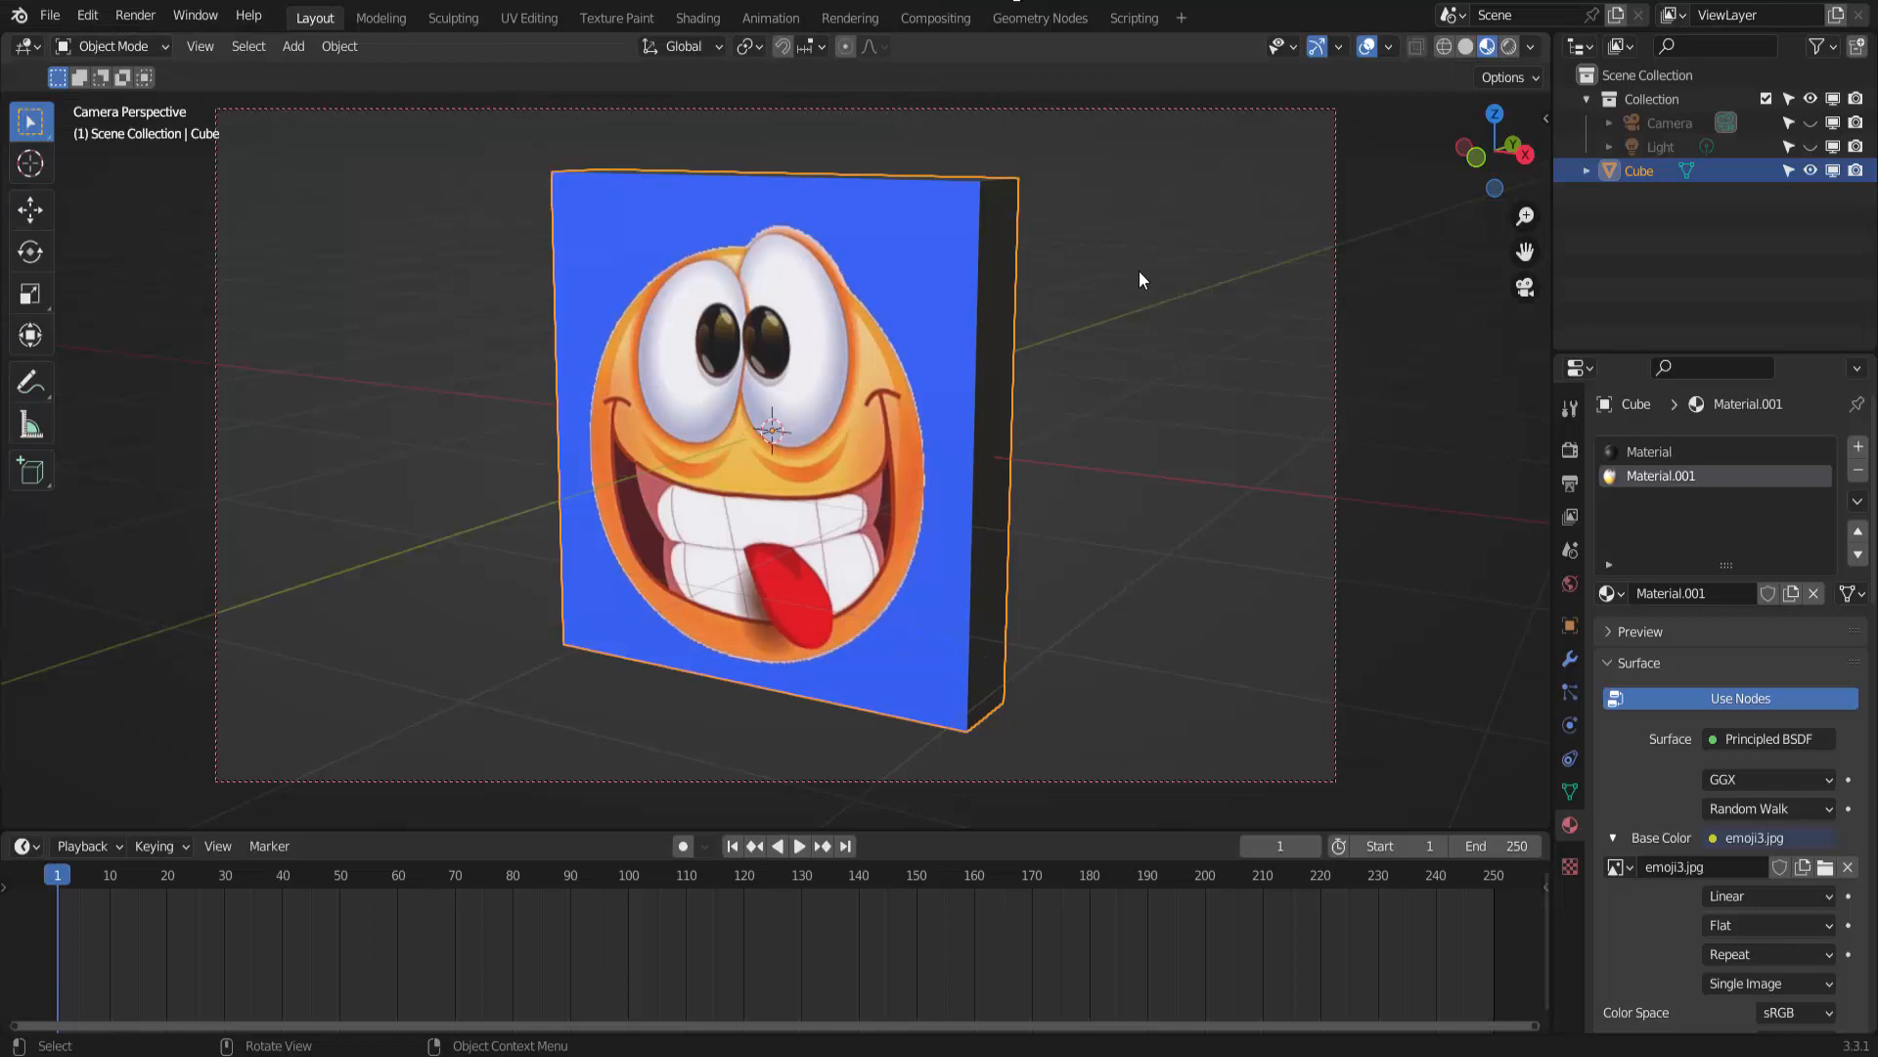
# - Switch the viewport to Rendered shading and set the World background color to an Environment Texture
pyautogui.click(1510, 47)
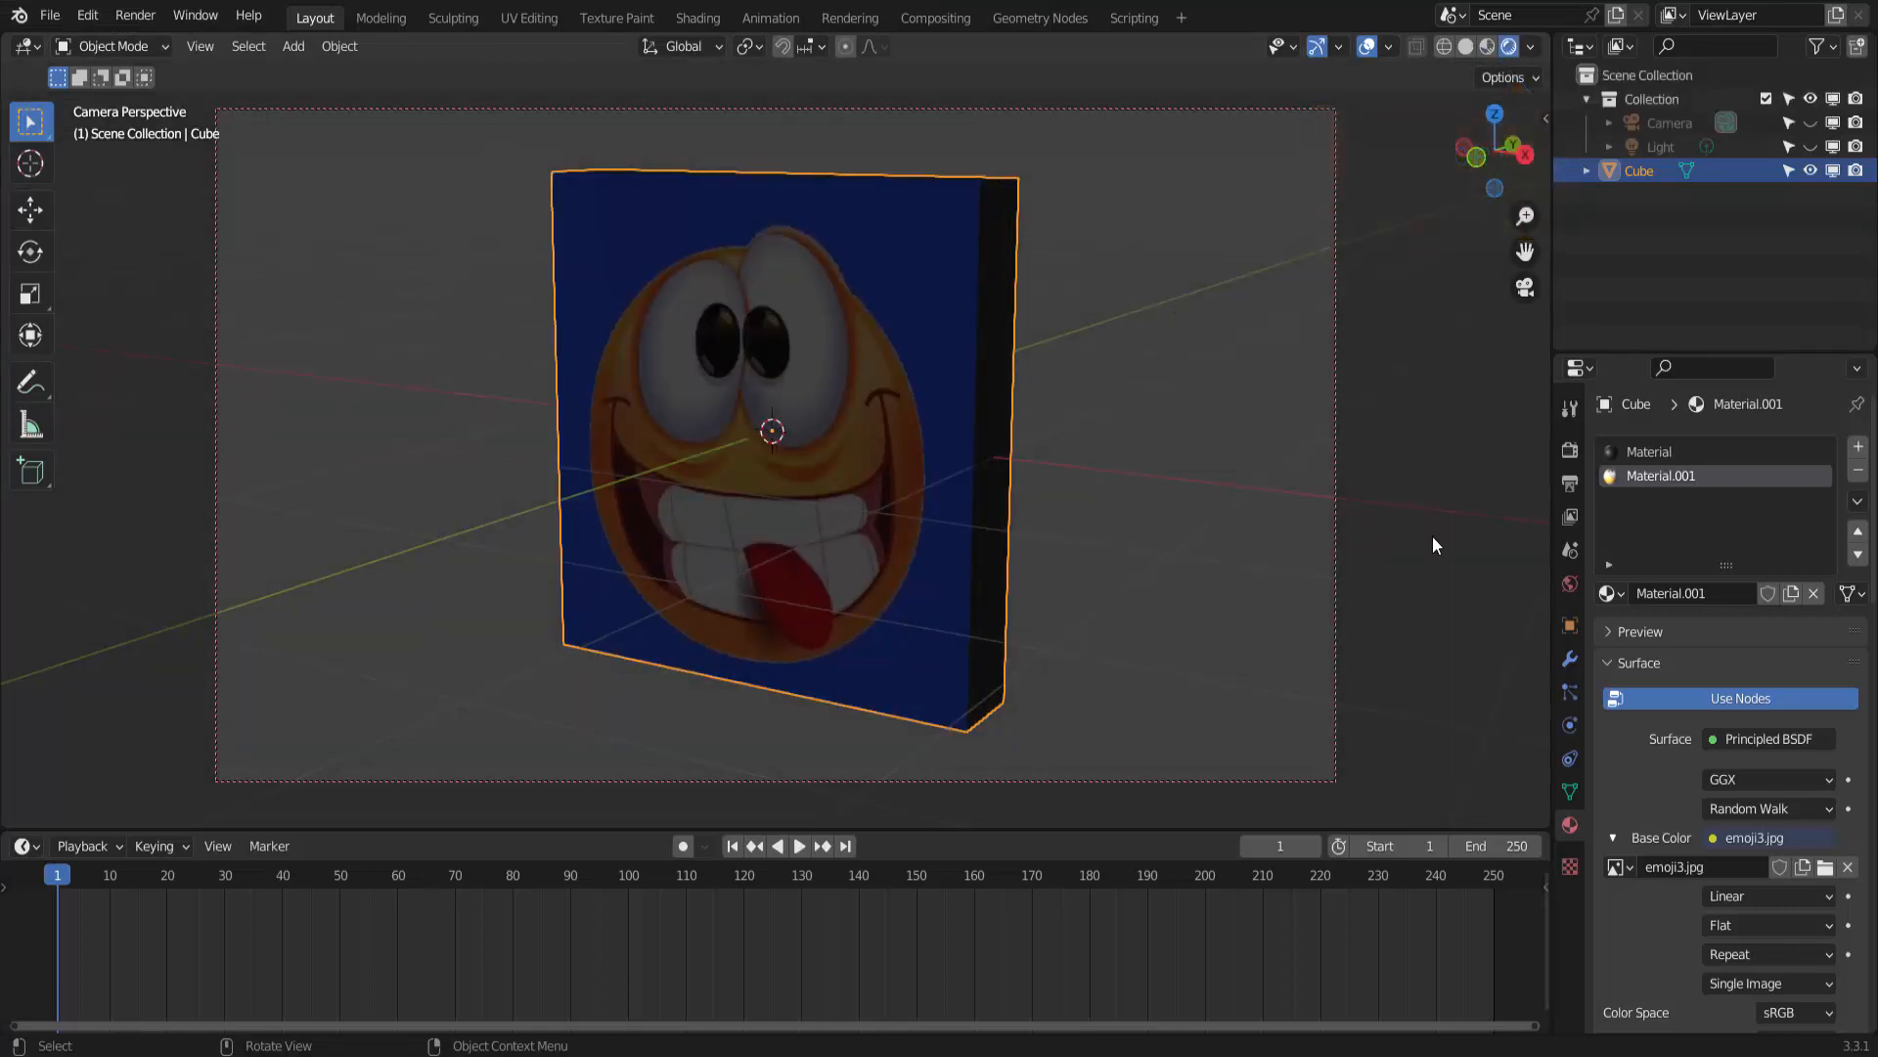
pyautogui.click(1571, 585)
pyautogui.click(1713, 602)
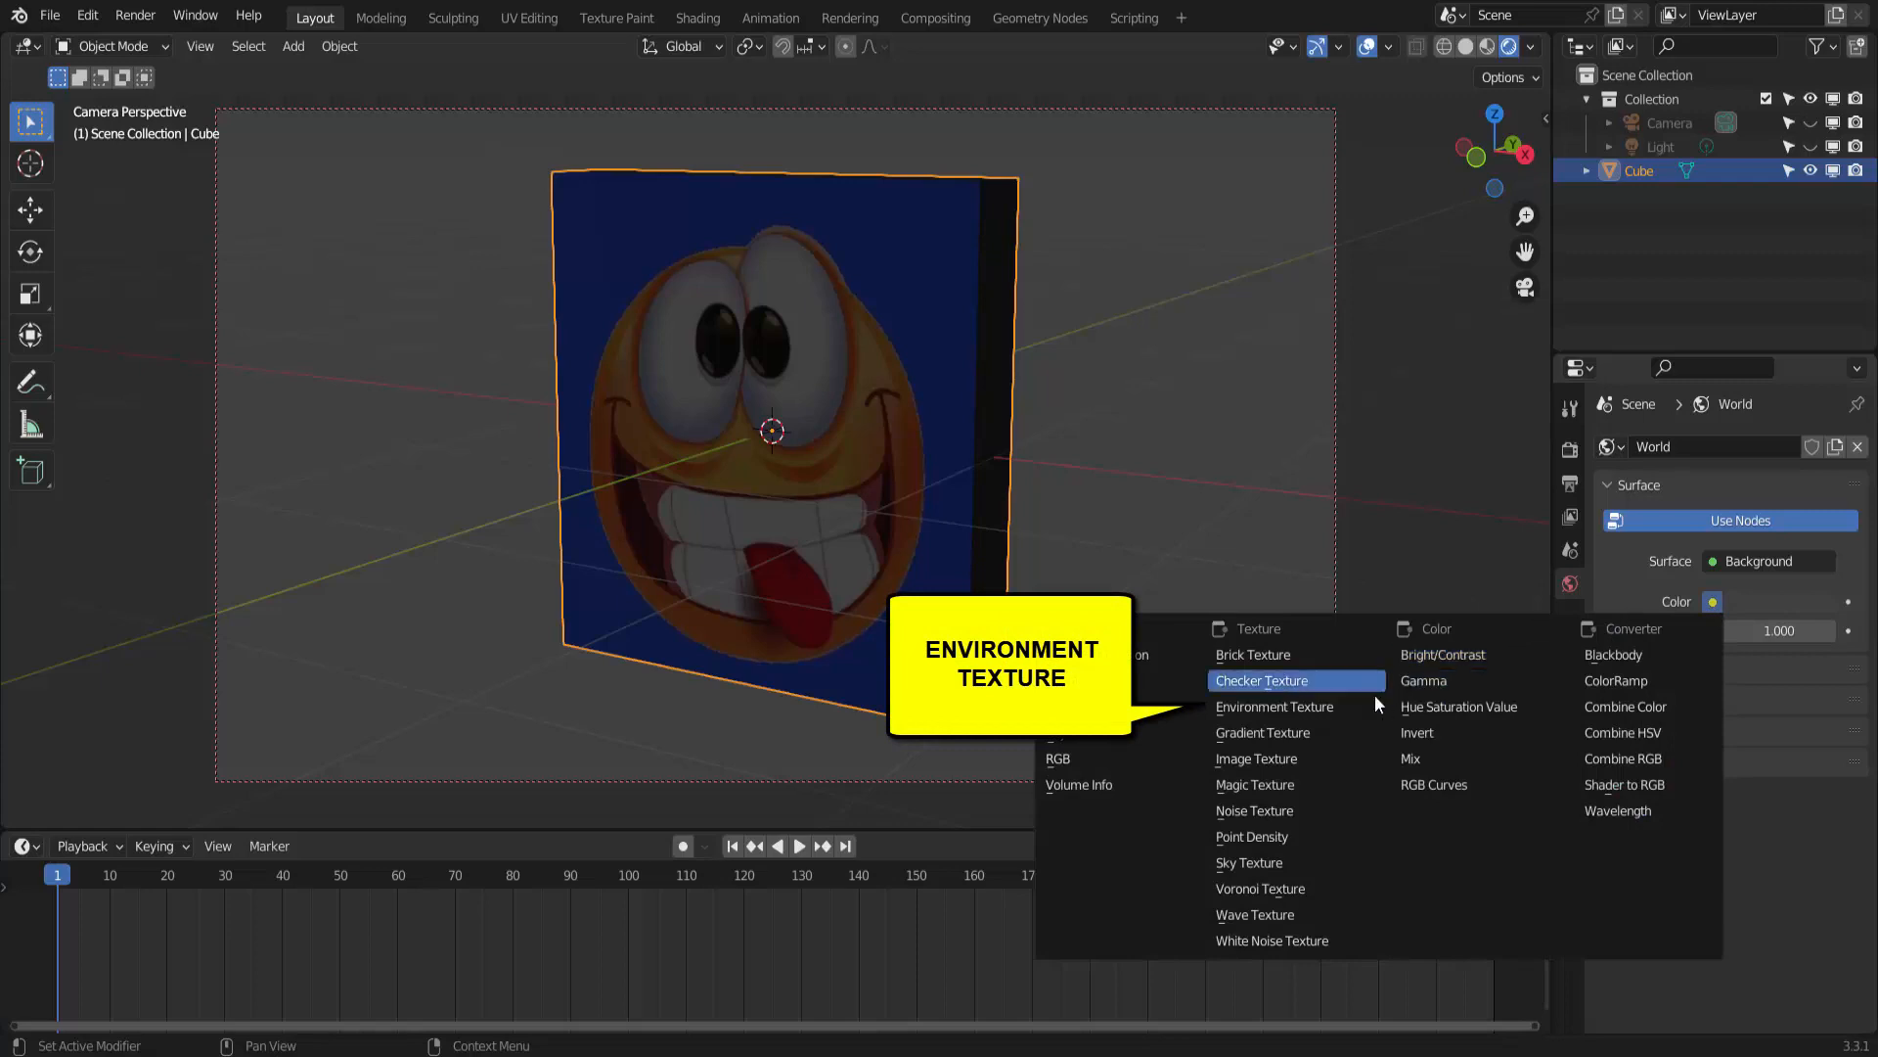
pyautogui.click(1294, 707)
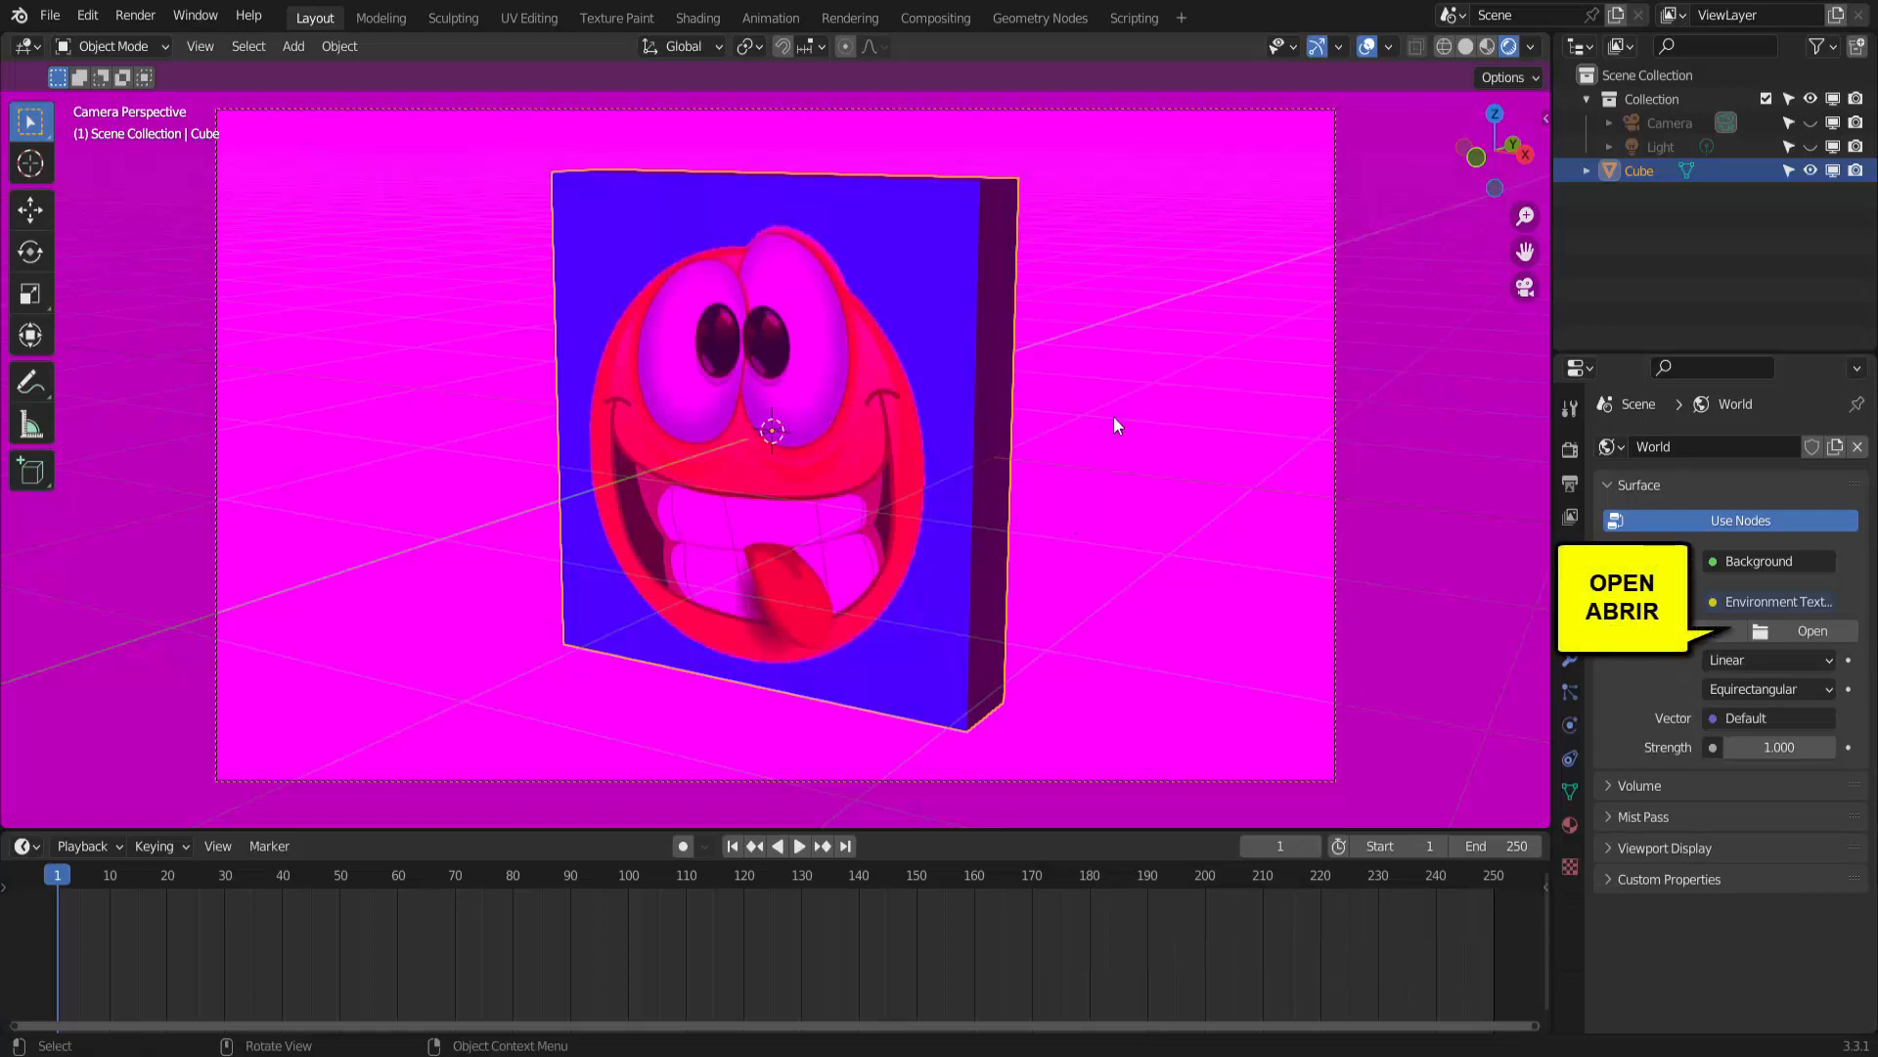
# - Load derelict_overpass_4k.hdr from the Imagens HDRI 4K folder as the World environment image
pyautogui.click(1780, 630)
pyautogui.click(458, 743)
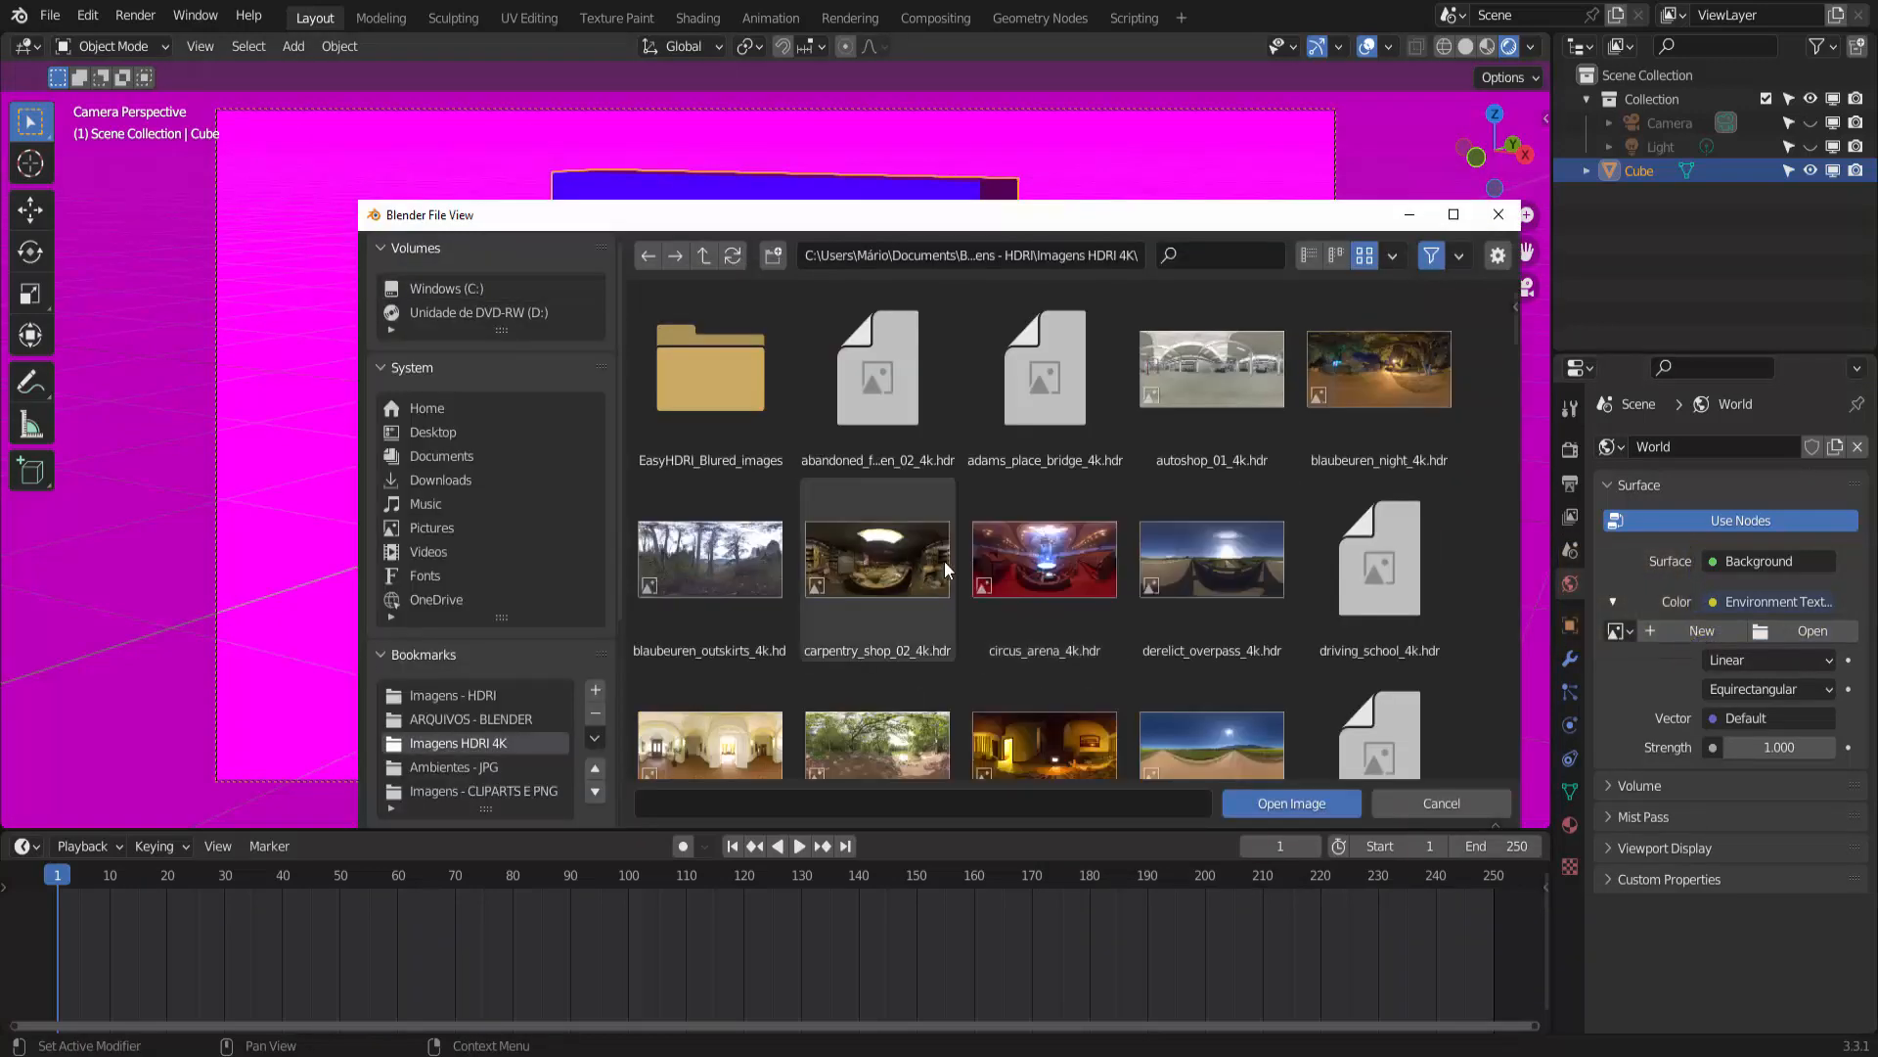
pyautogui.scroll(-2, 975, 564)
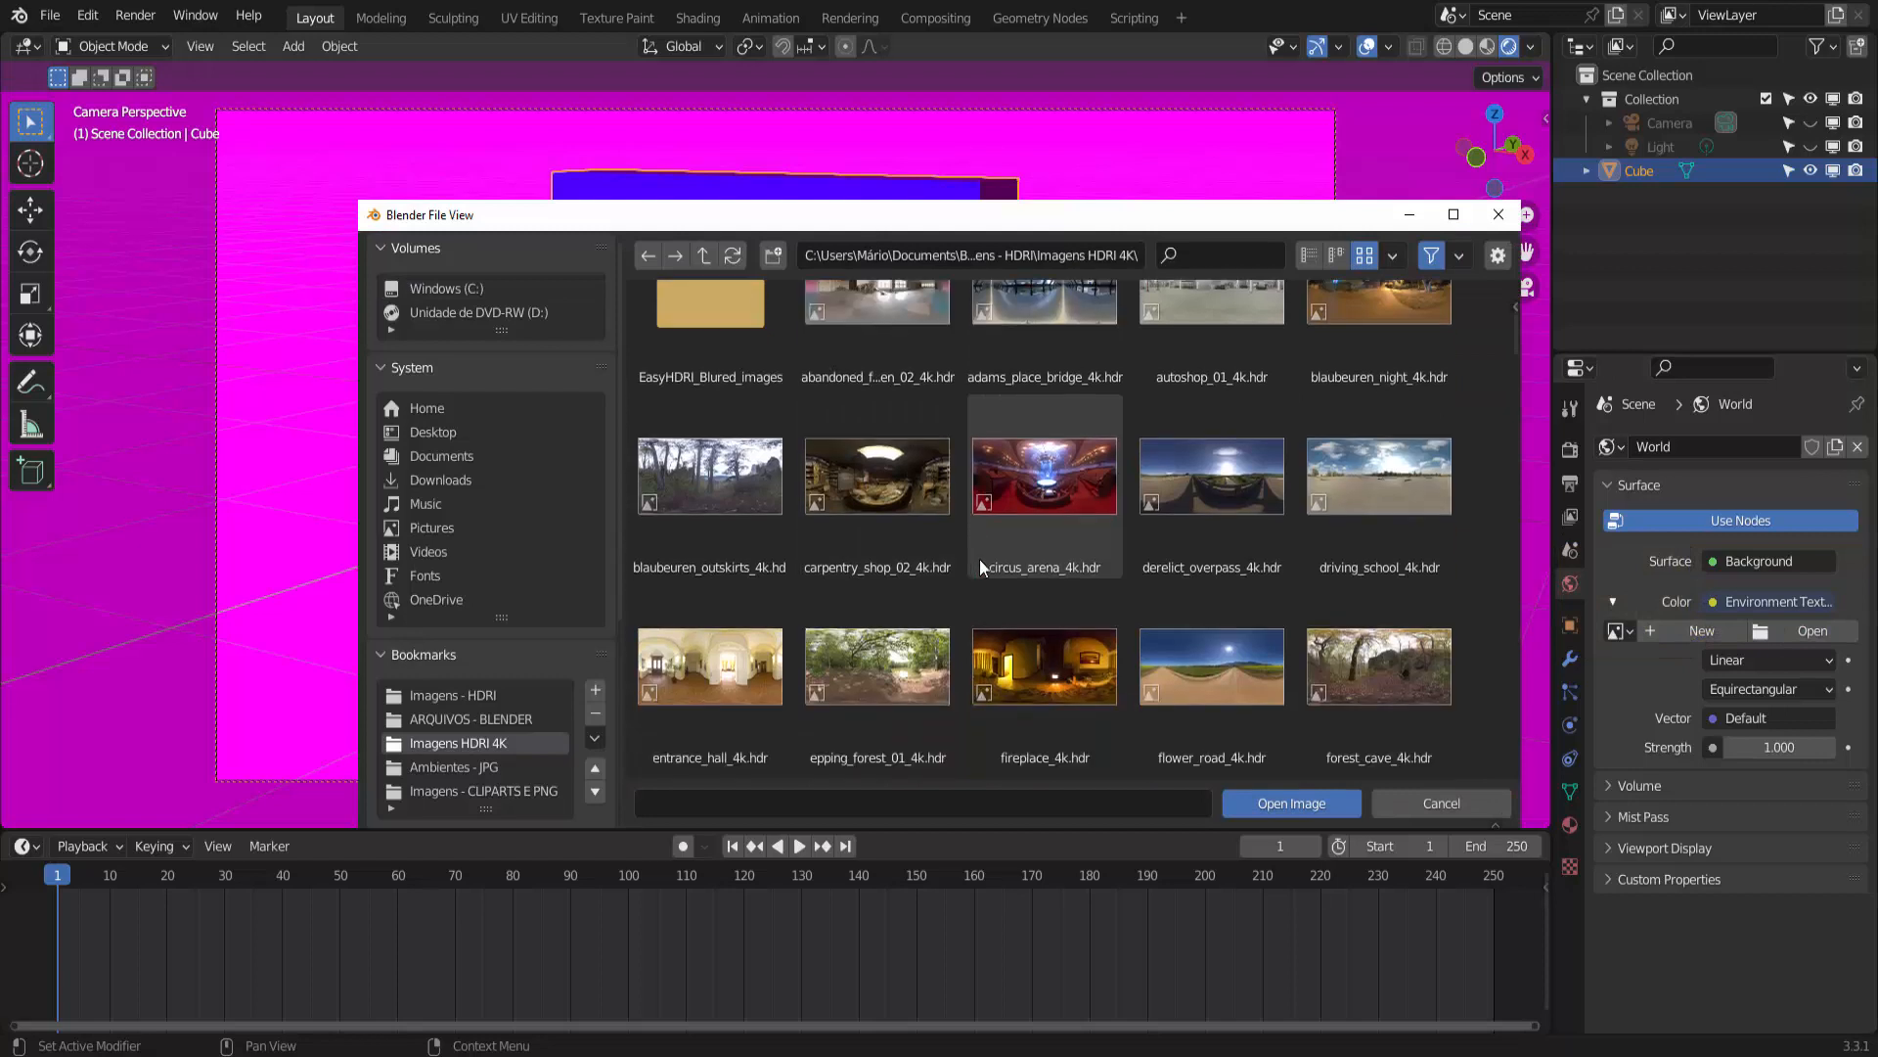
pyautogui.click(1203, 479)
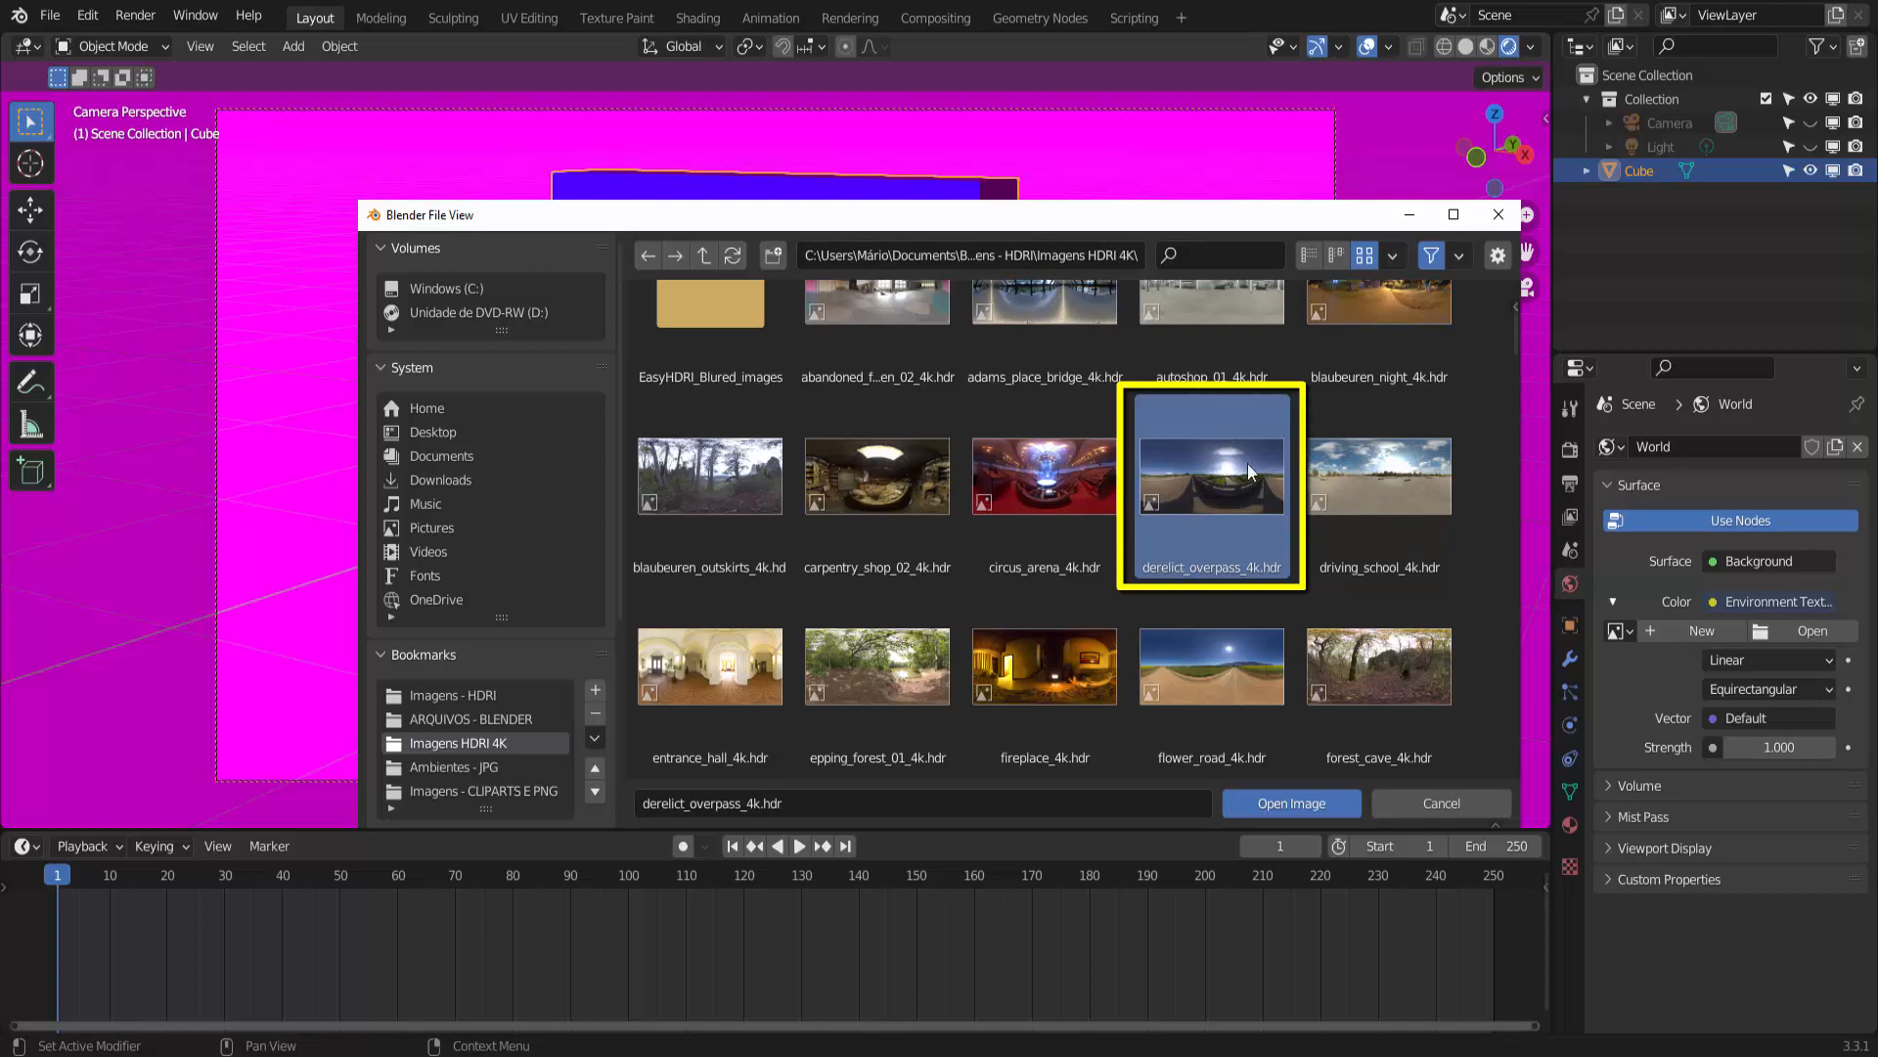
pyautogui.click(1271, 805)
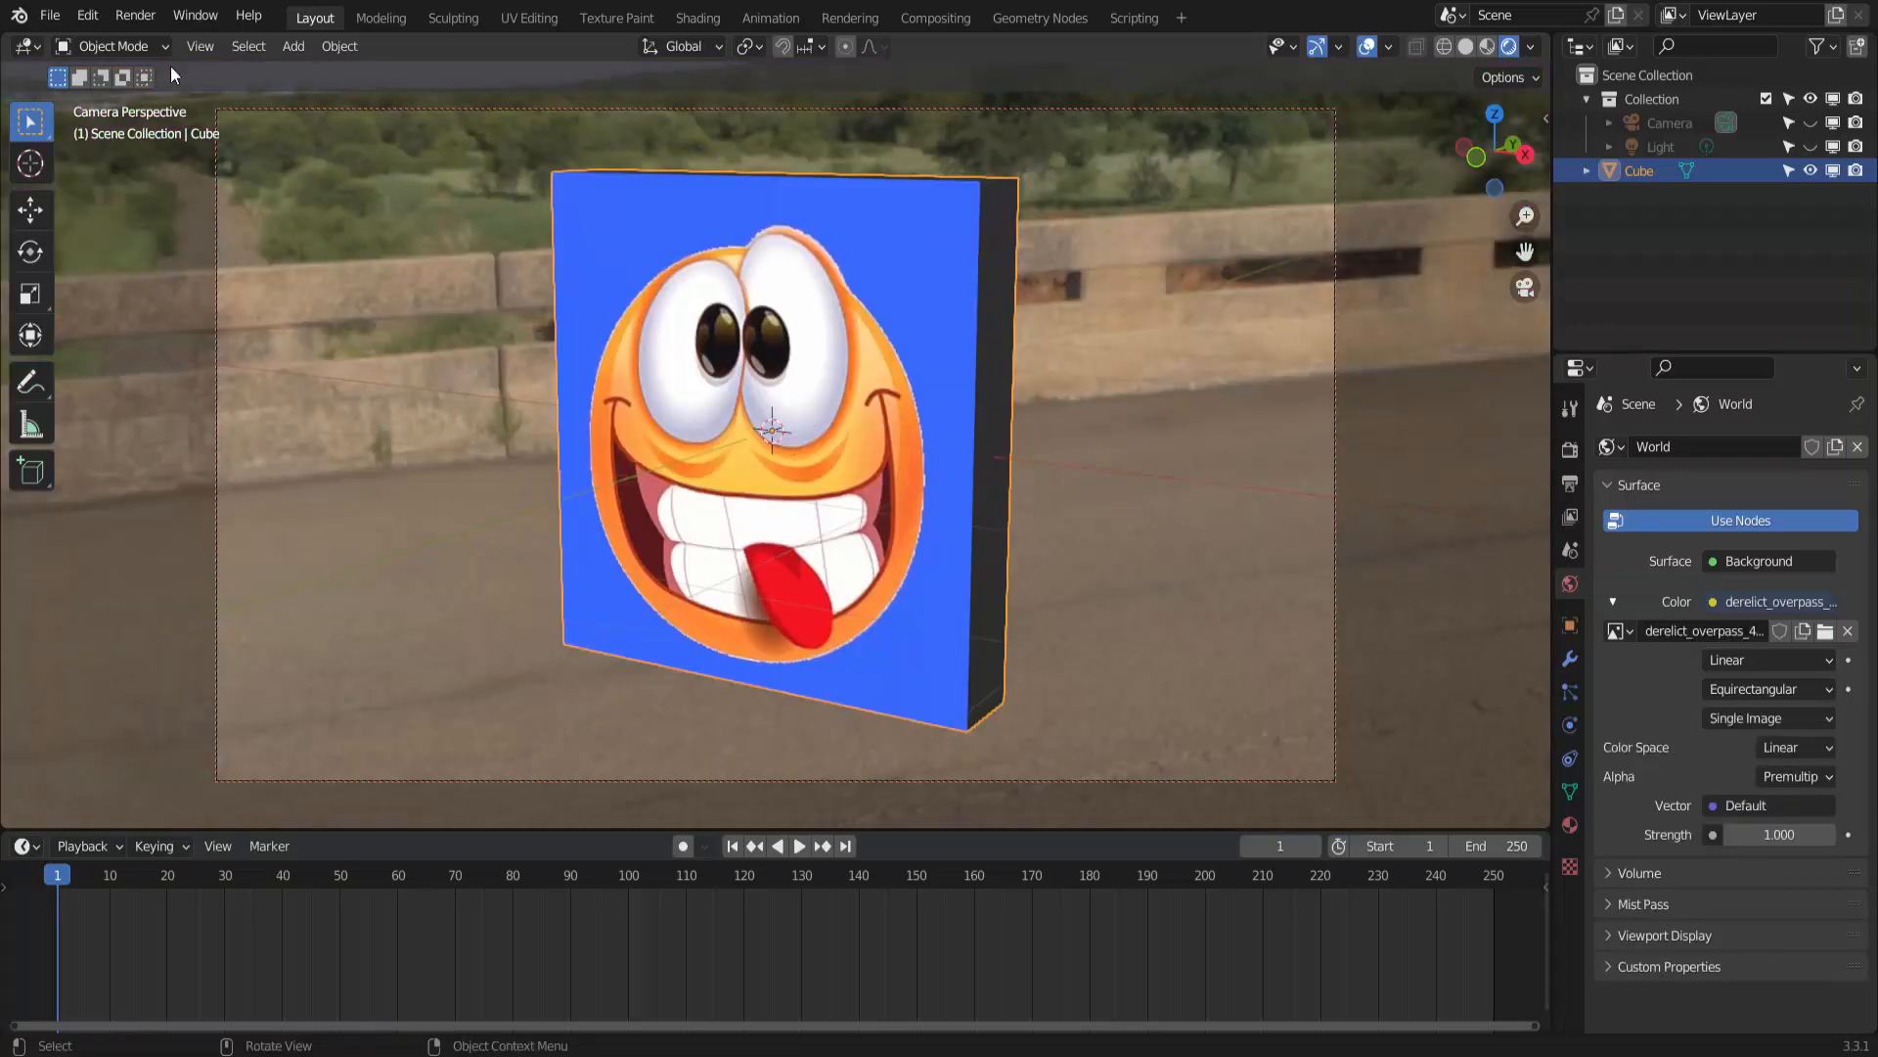
# - Render the image with the HDRI environment and close the render result
pyautogui.click(137, 15)
pyautogui.click(157, 42)
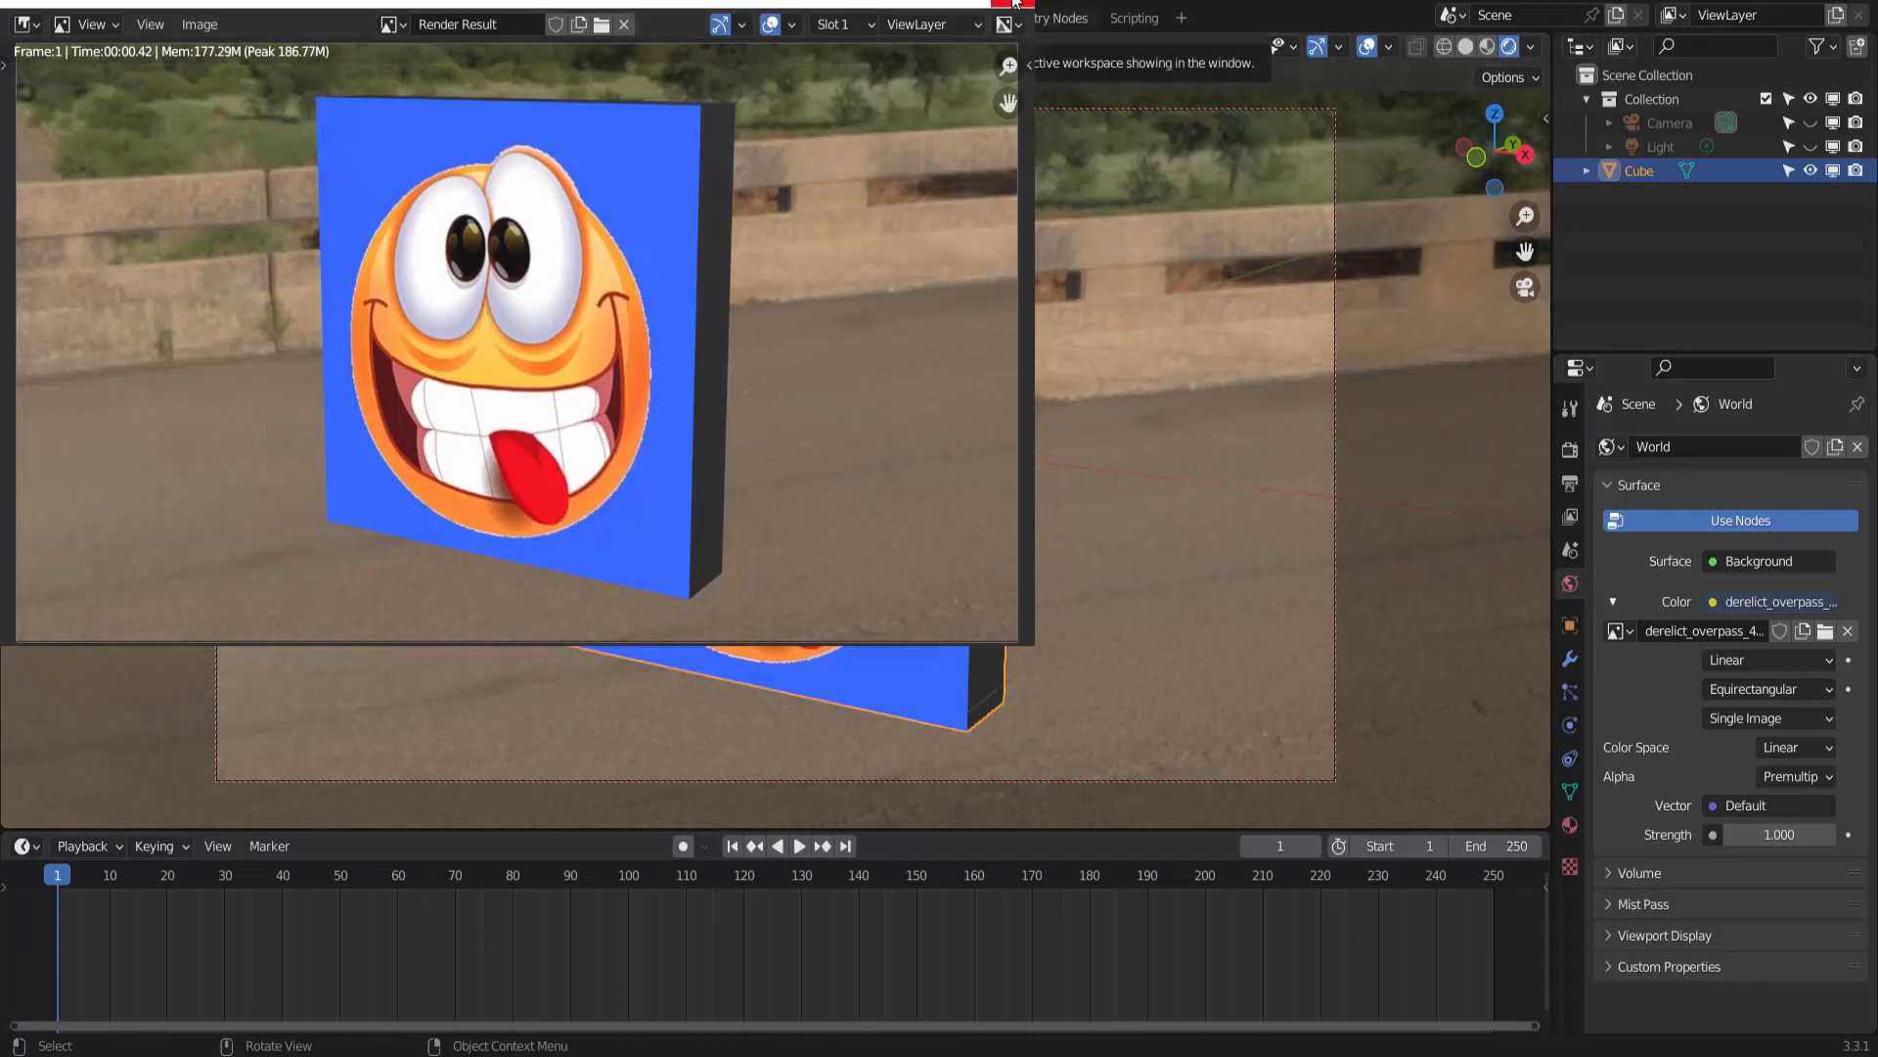
pyautogui.click(1012, 1)
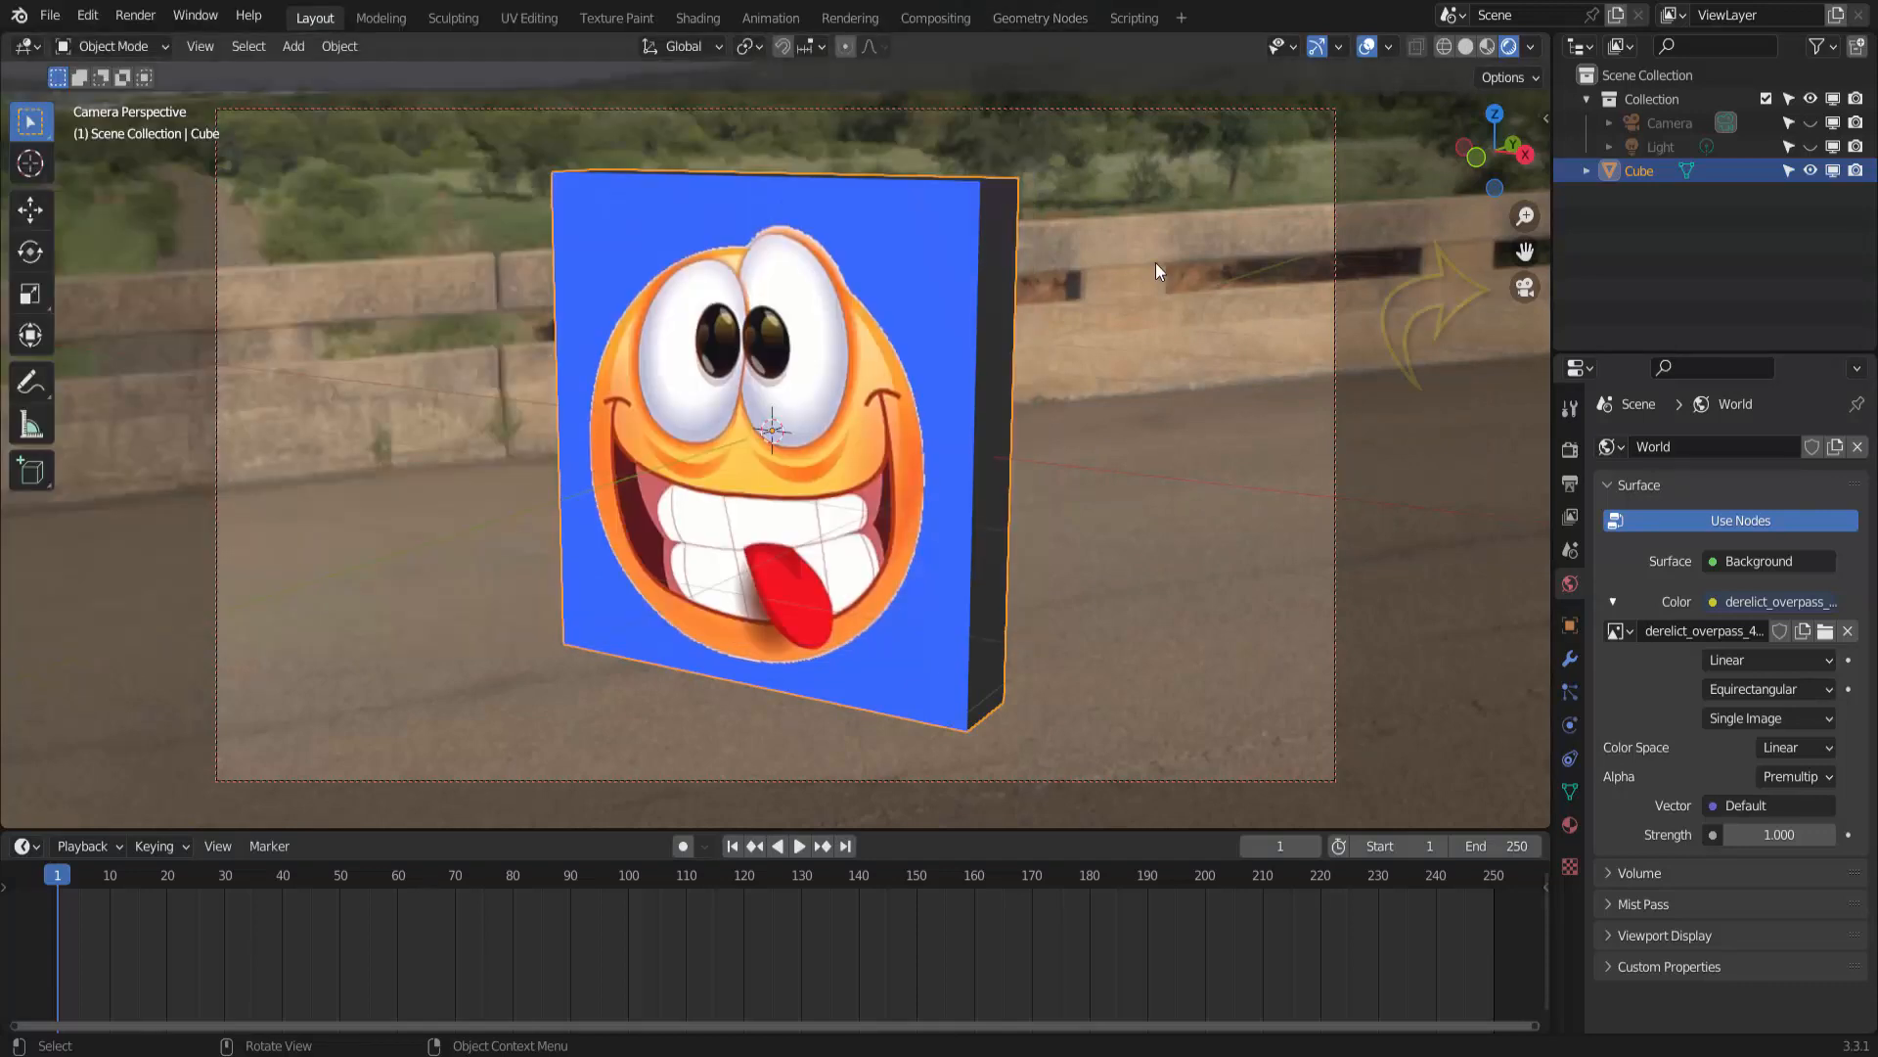
# - Leave the camera view for a front-facing Solid viewport and set the Annotate tool's placement to Surface
pyautogui.click(1525, 288)
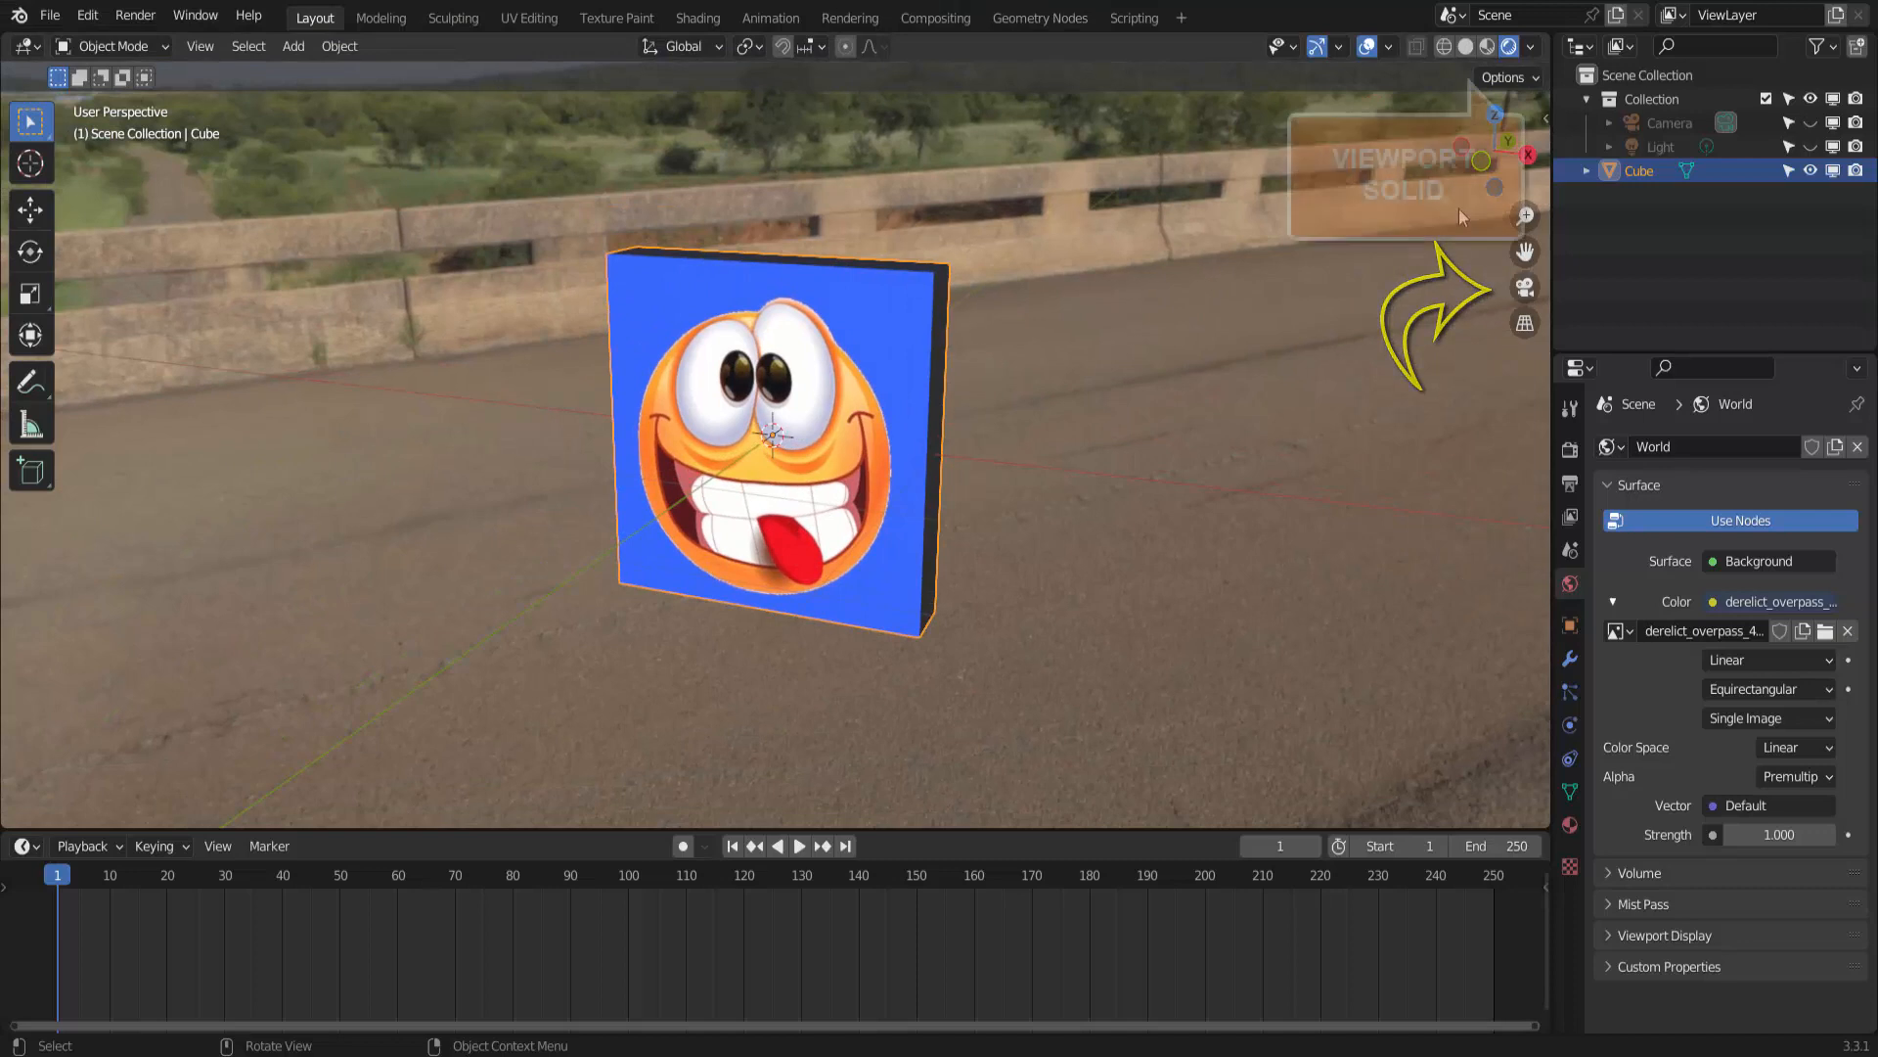
pyautogui.click(1466, 46)
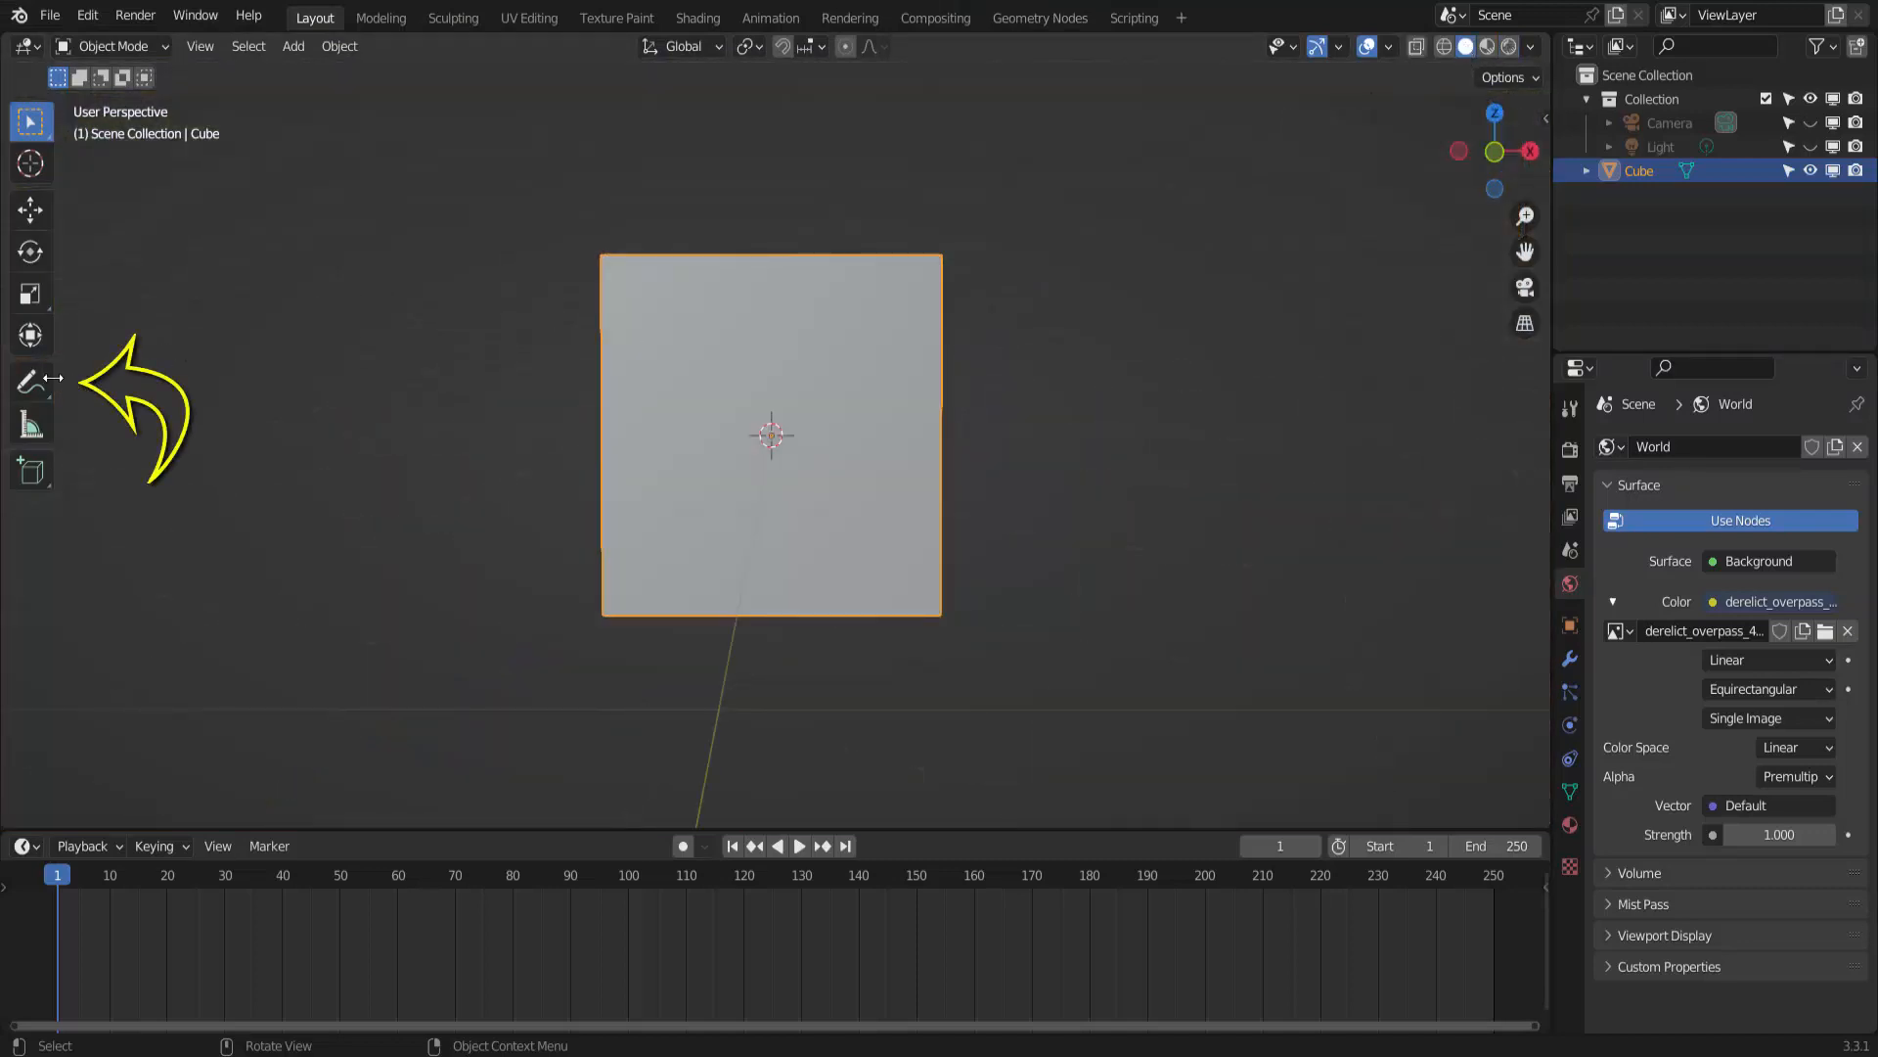
pyautogui.click(39, 390)
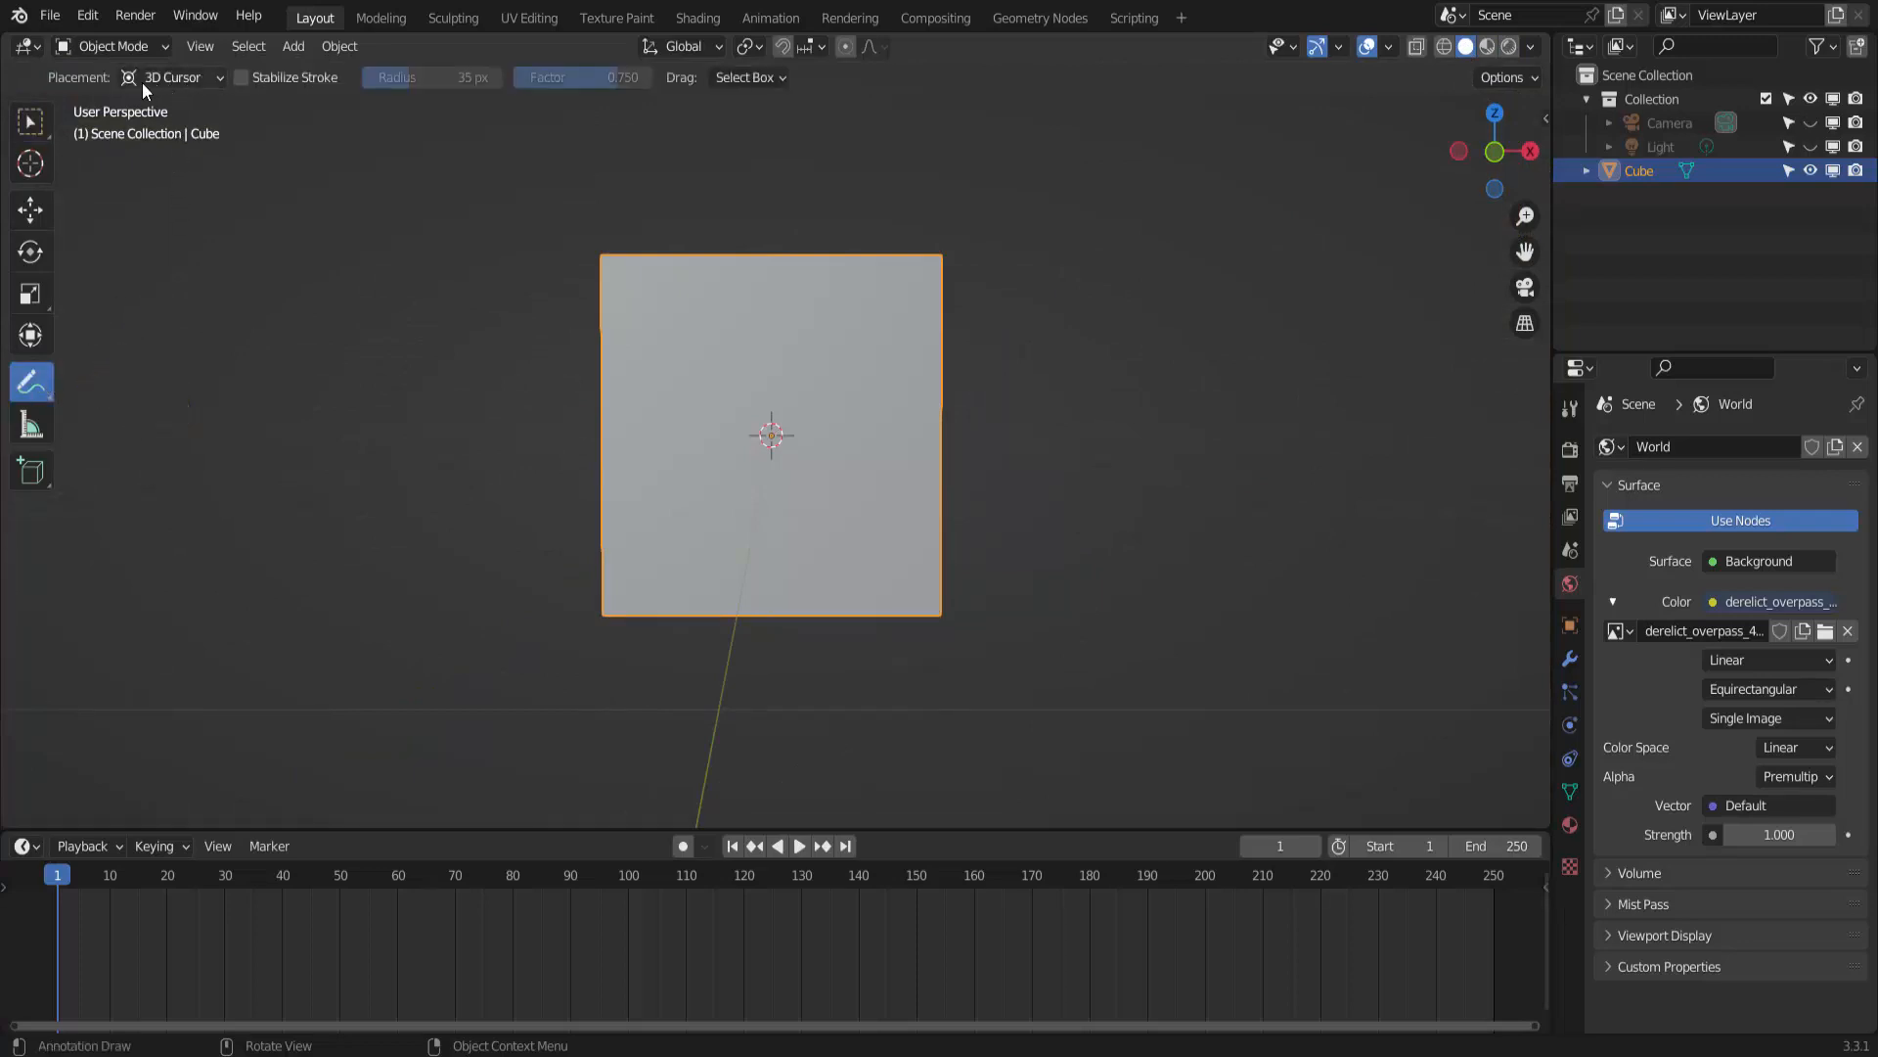
pyautogui.click(225, 80)
pyautogui.click(152, 155)
# - Draw concentric rings and radiating crack lines from the cube face's center as annotations, and return to the Select Box tool
pyautogui.moveTo(817, 393)
pyautogui.mouseDown()
pyautogui.moveTo(753, 380)
pyautogui.moveTo(722, 426)
pyautogui.moveTo(794, 467)
pyautogui.moveTo(818, 401)
pyautogui.moveTo(672, 458)
pyautogui.mouseUp()
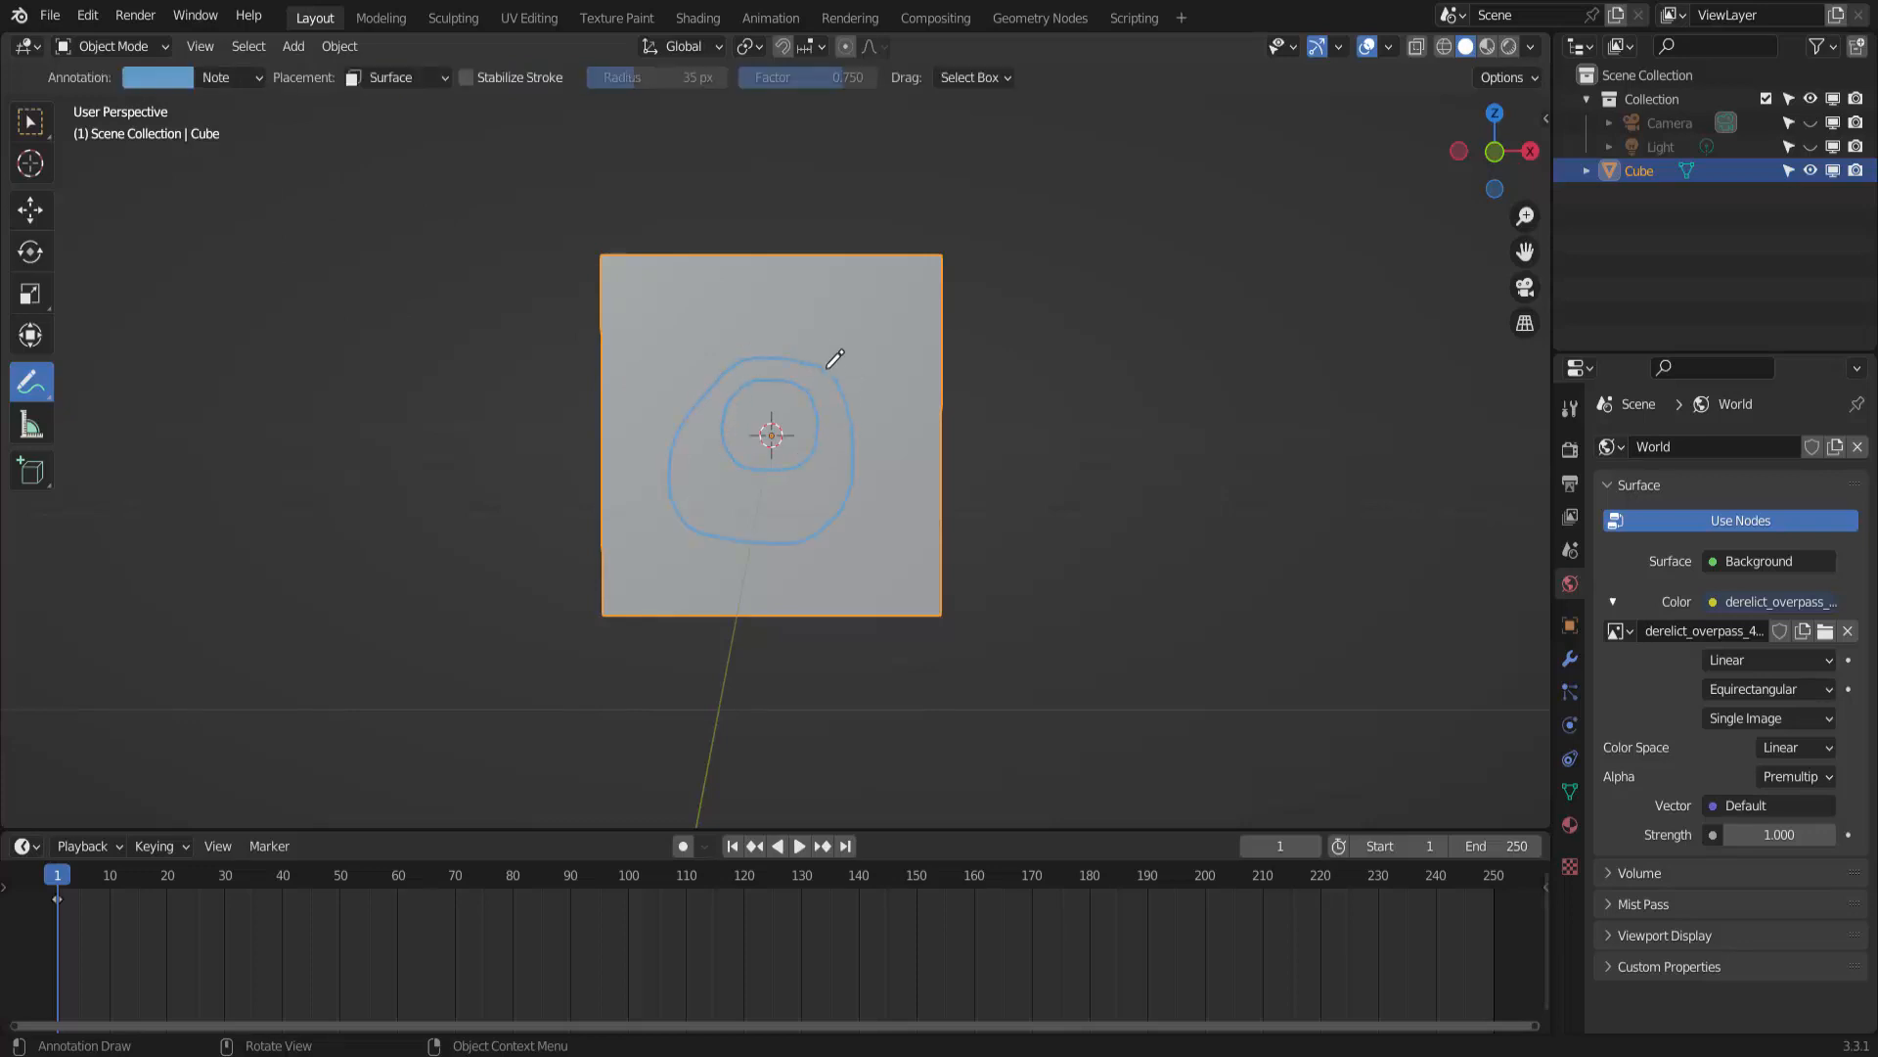
pyautogui.moveTo(744, 312)
pyautogui.mouseDown()
pyautogui.moveTo(853, 327)
pyautogui.moveTo(690, 309)
pyautogui.moveTo(631, 437)
pyautogui.mouseUp()
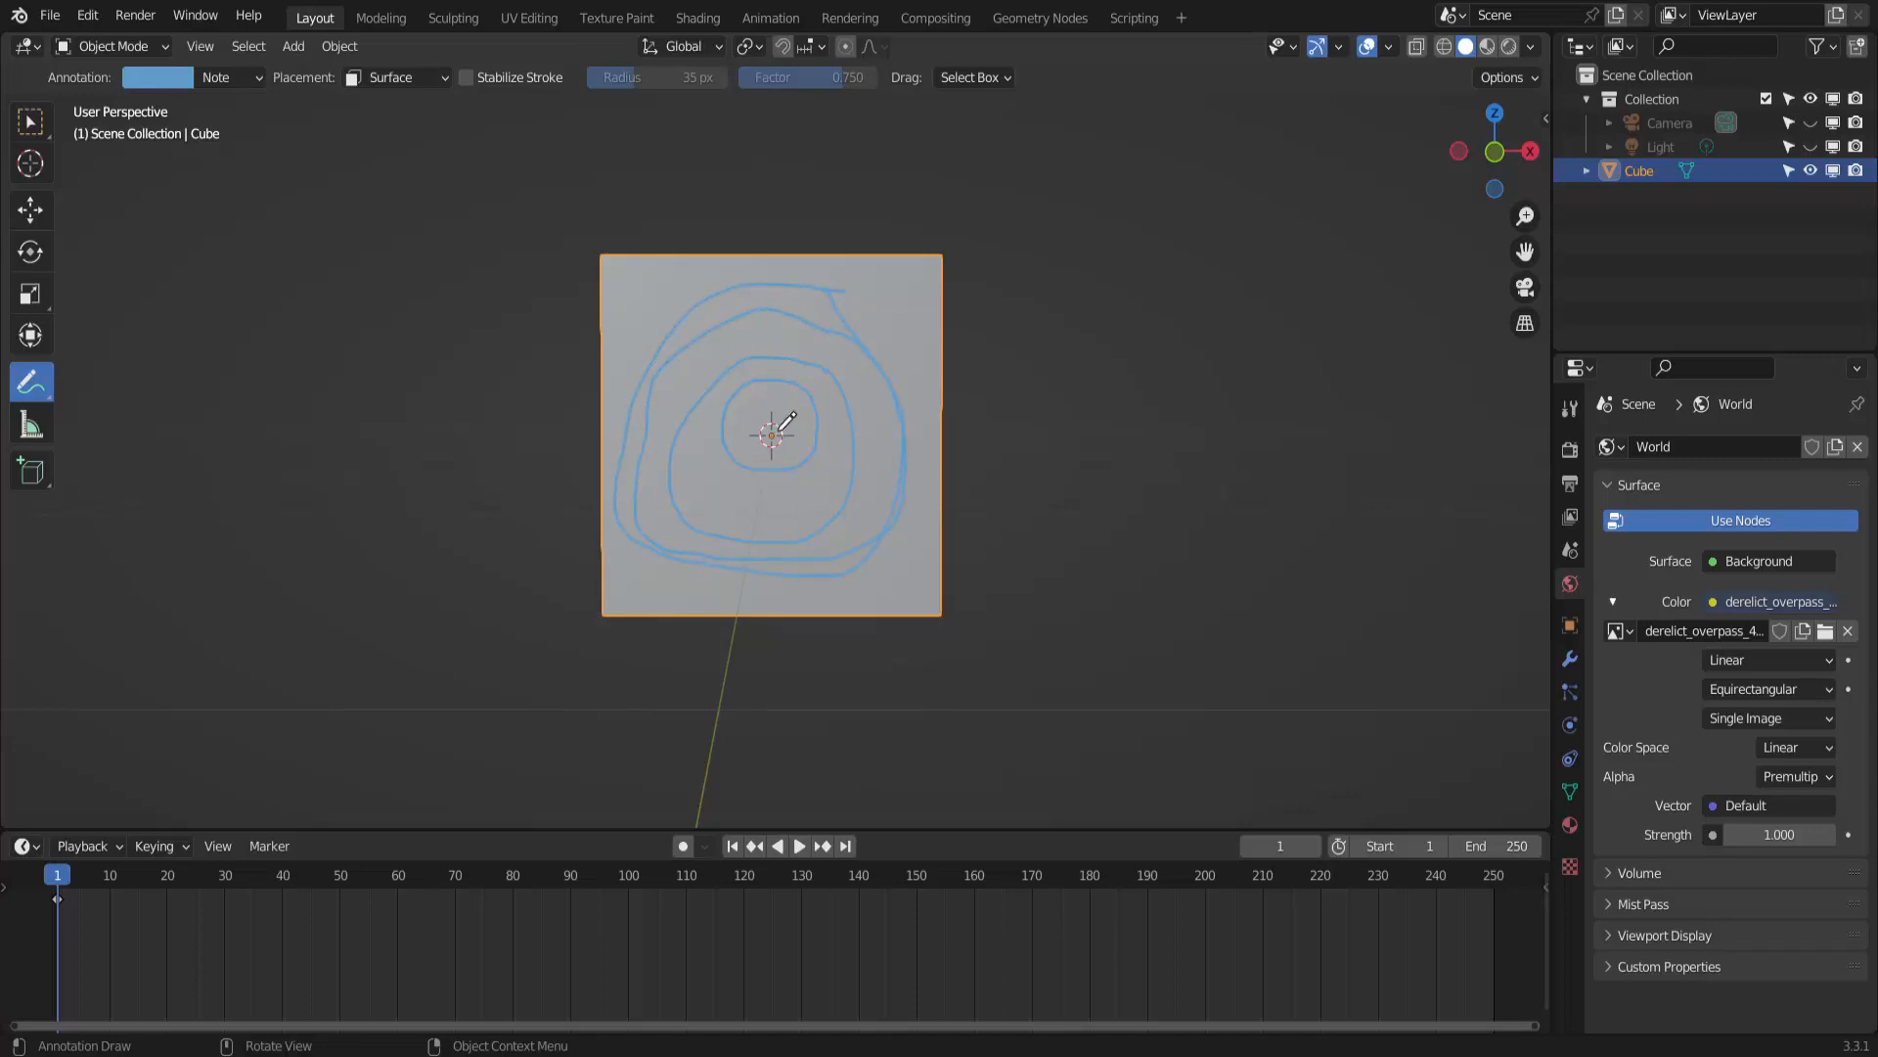
pyautogui.moveTo(820, 435); pyautogui.dragTo(1037, 452)
pyautogui.moveTo(780, 456); pyautogui.dragTo(913, 662)
pyautogui.moveTo(773, 439)
pyautogui.mouseDown()
pyautogui.moveTo(730, 634)
pyautogui.moveTo(620, 450)
pyautogui.moveTo(557, 505)
pyautogui.mouseUp()
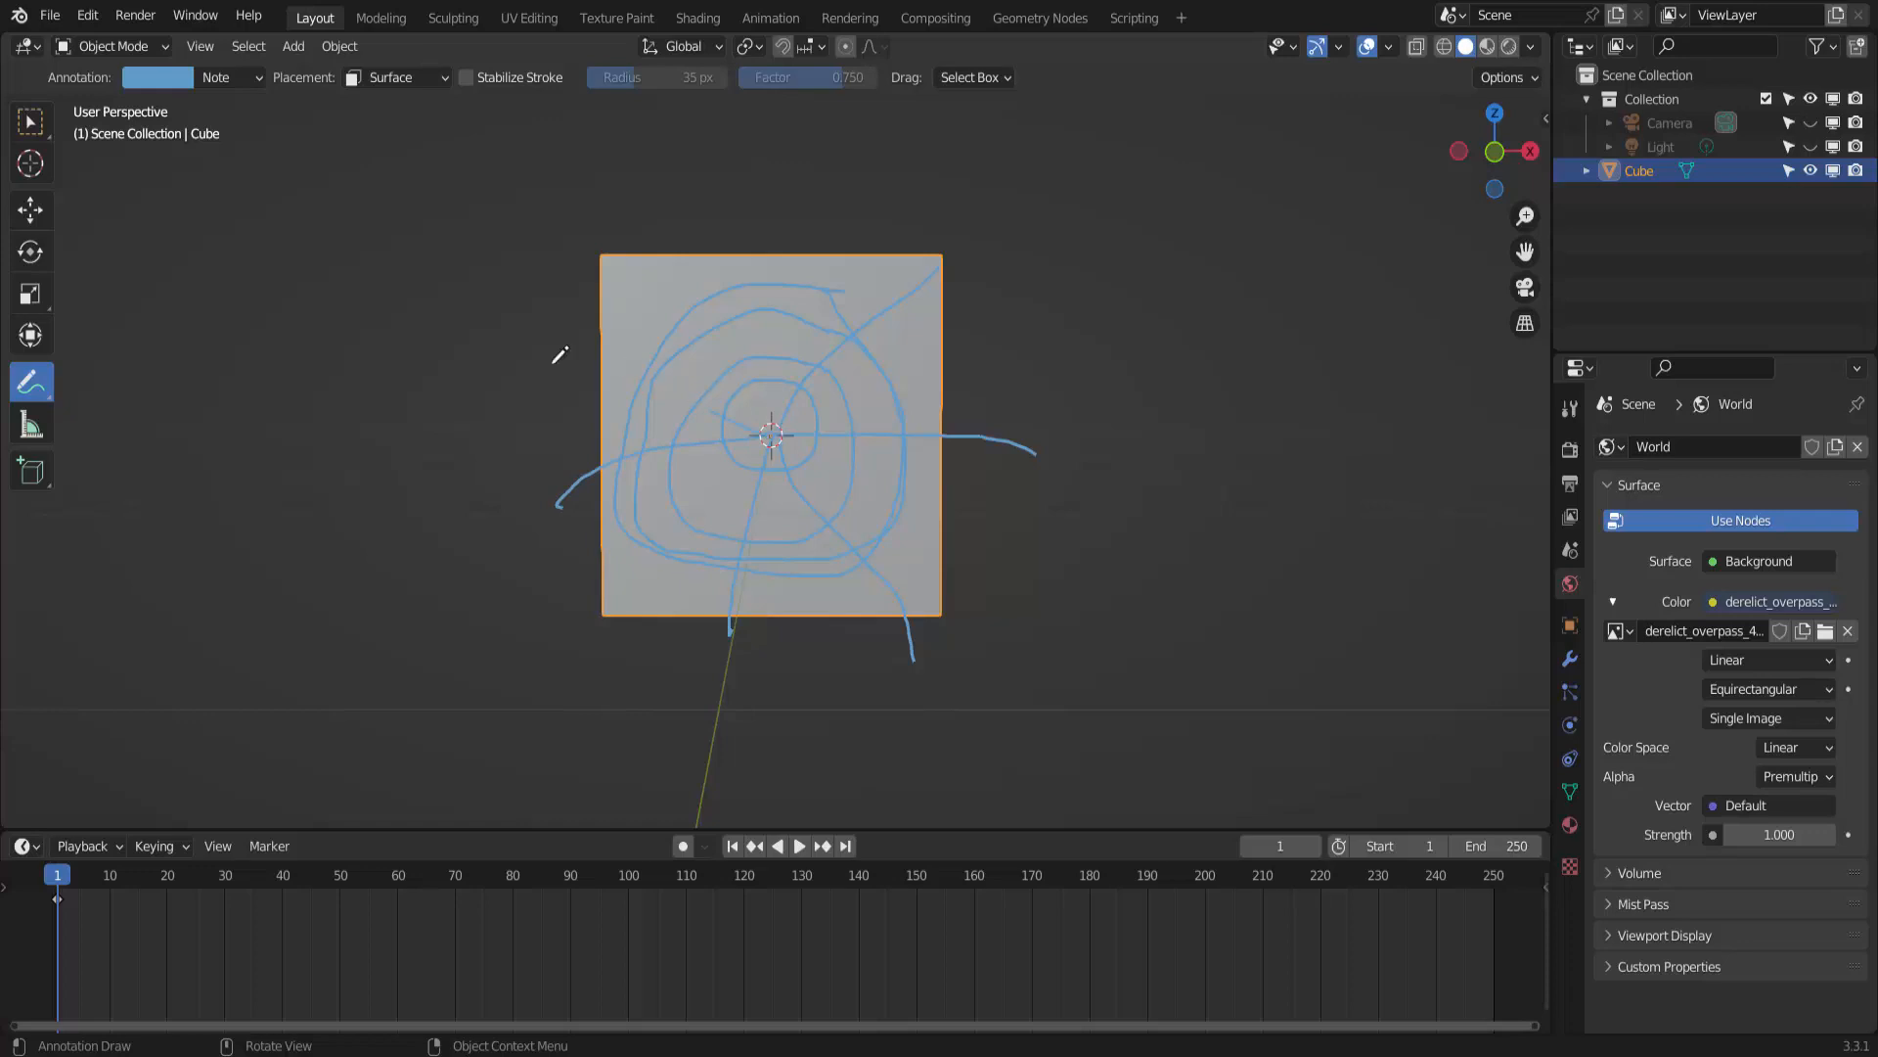
pyautogui.moveTo(601, 368); pyautogui.dragTo(479, 366)
pyautogui.moveTo(773, 432); pyautogui.dragTo(577, 293)
pyautogui.moveTo(776, 435); pyautogui.dragTo(716, 200)
pyautogui.click(29, 127)
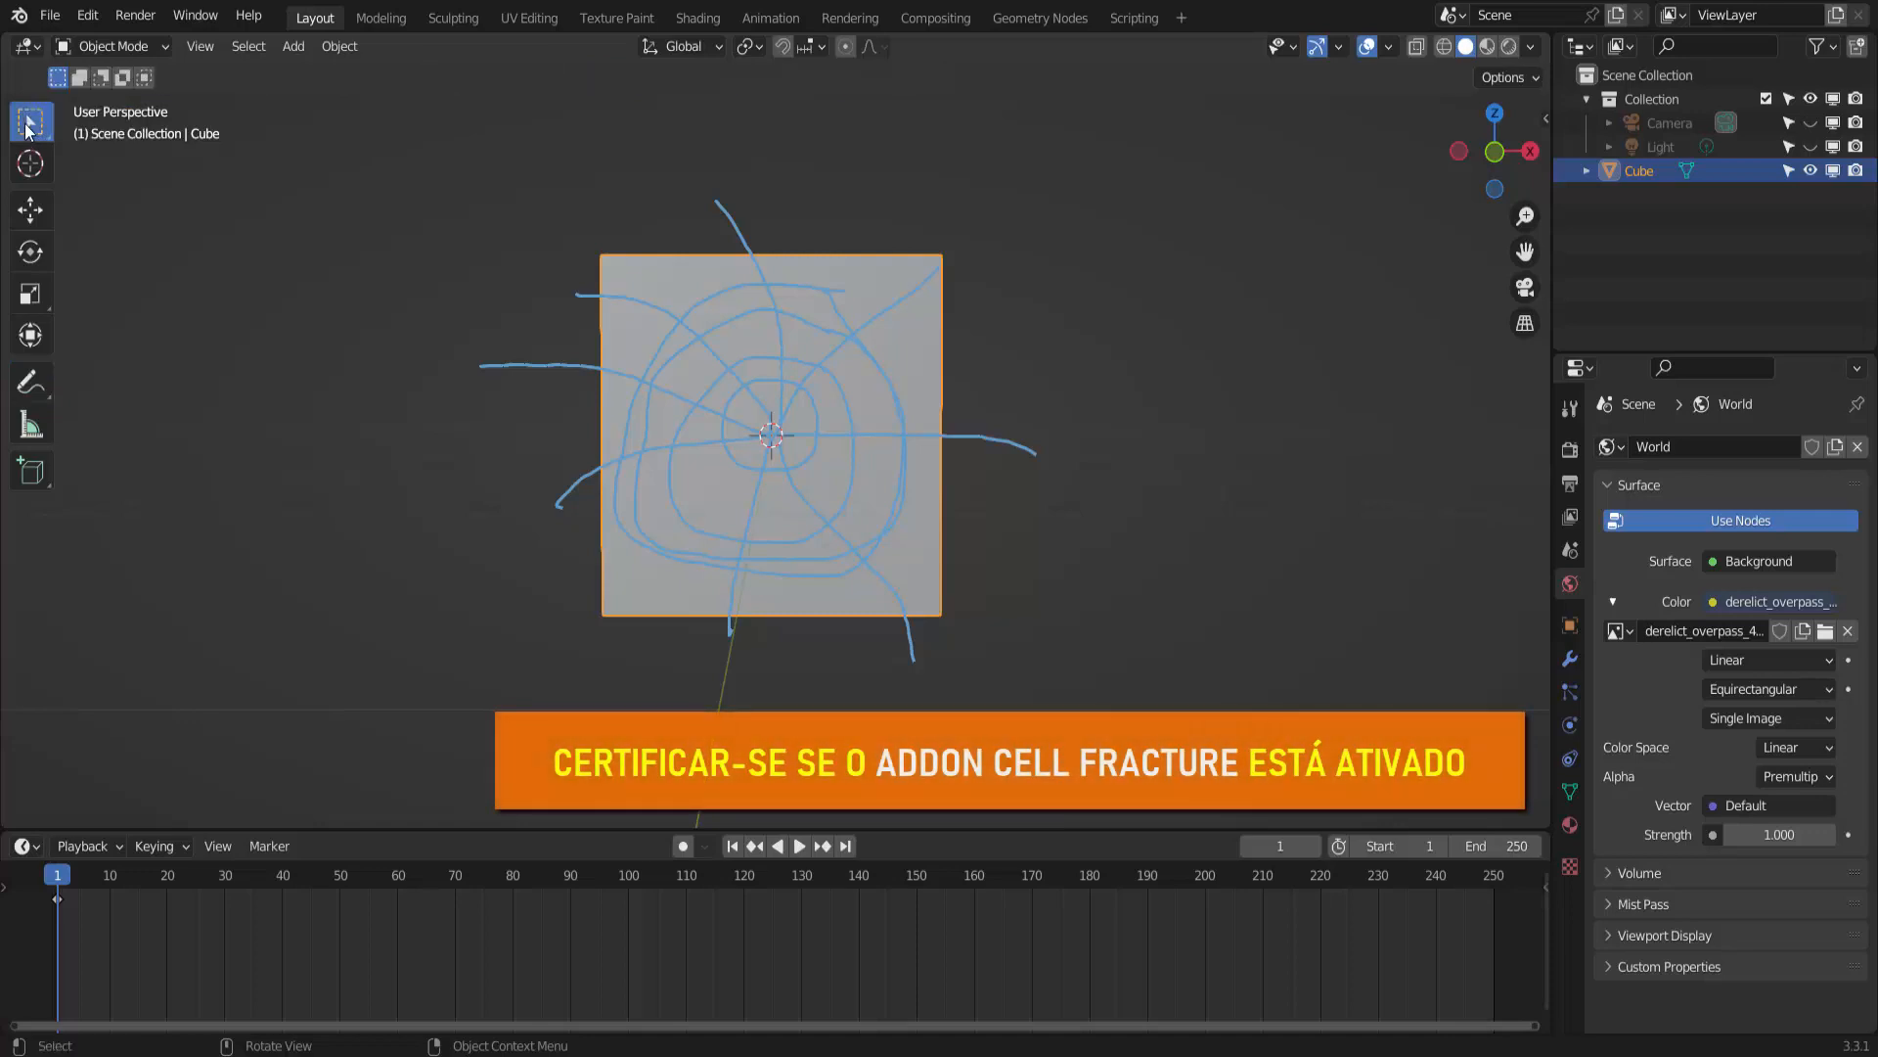
# - Find the Cell Fracture add-on by searching for "cell" in the preferences, enable it, and return to the scene
pyautogui.click(95, 18)
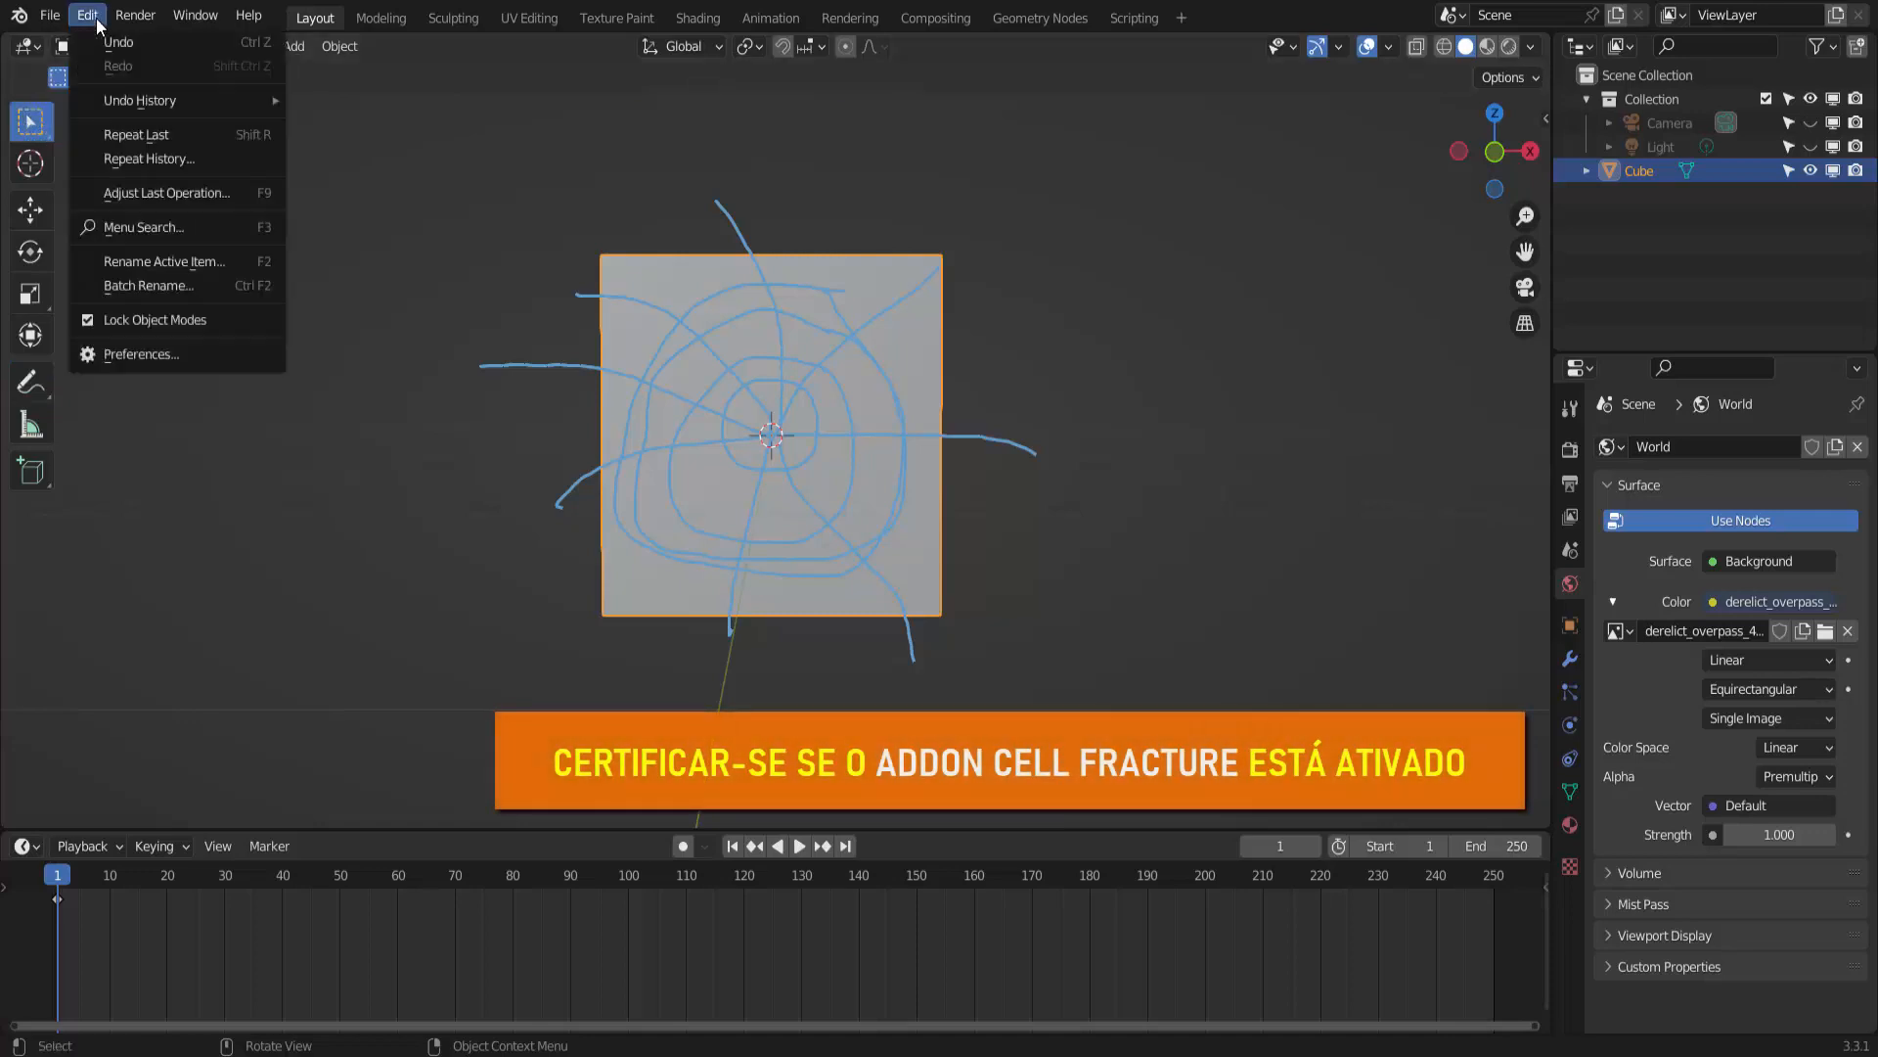
pyautogui.click(139, 350)
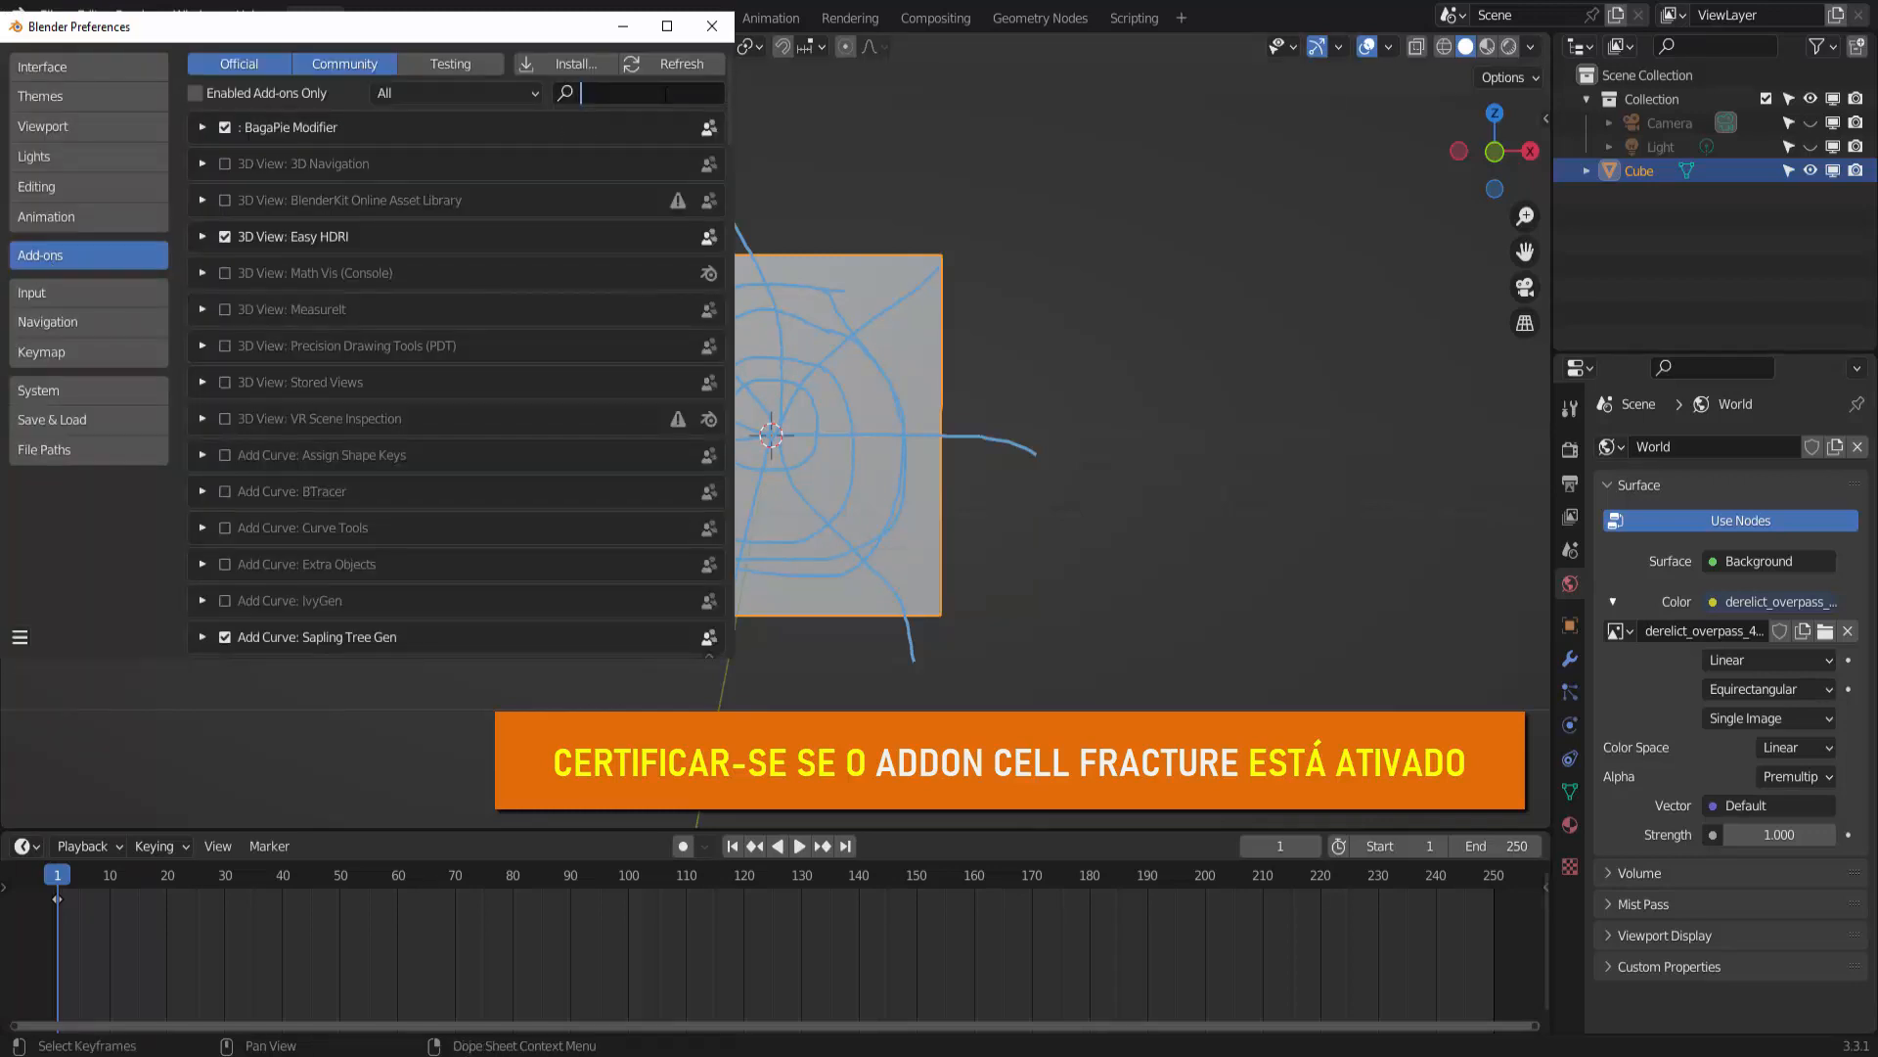
pyautogui.write('ce')
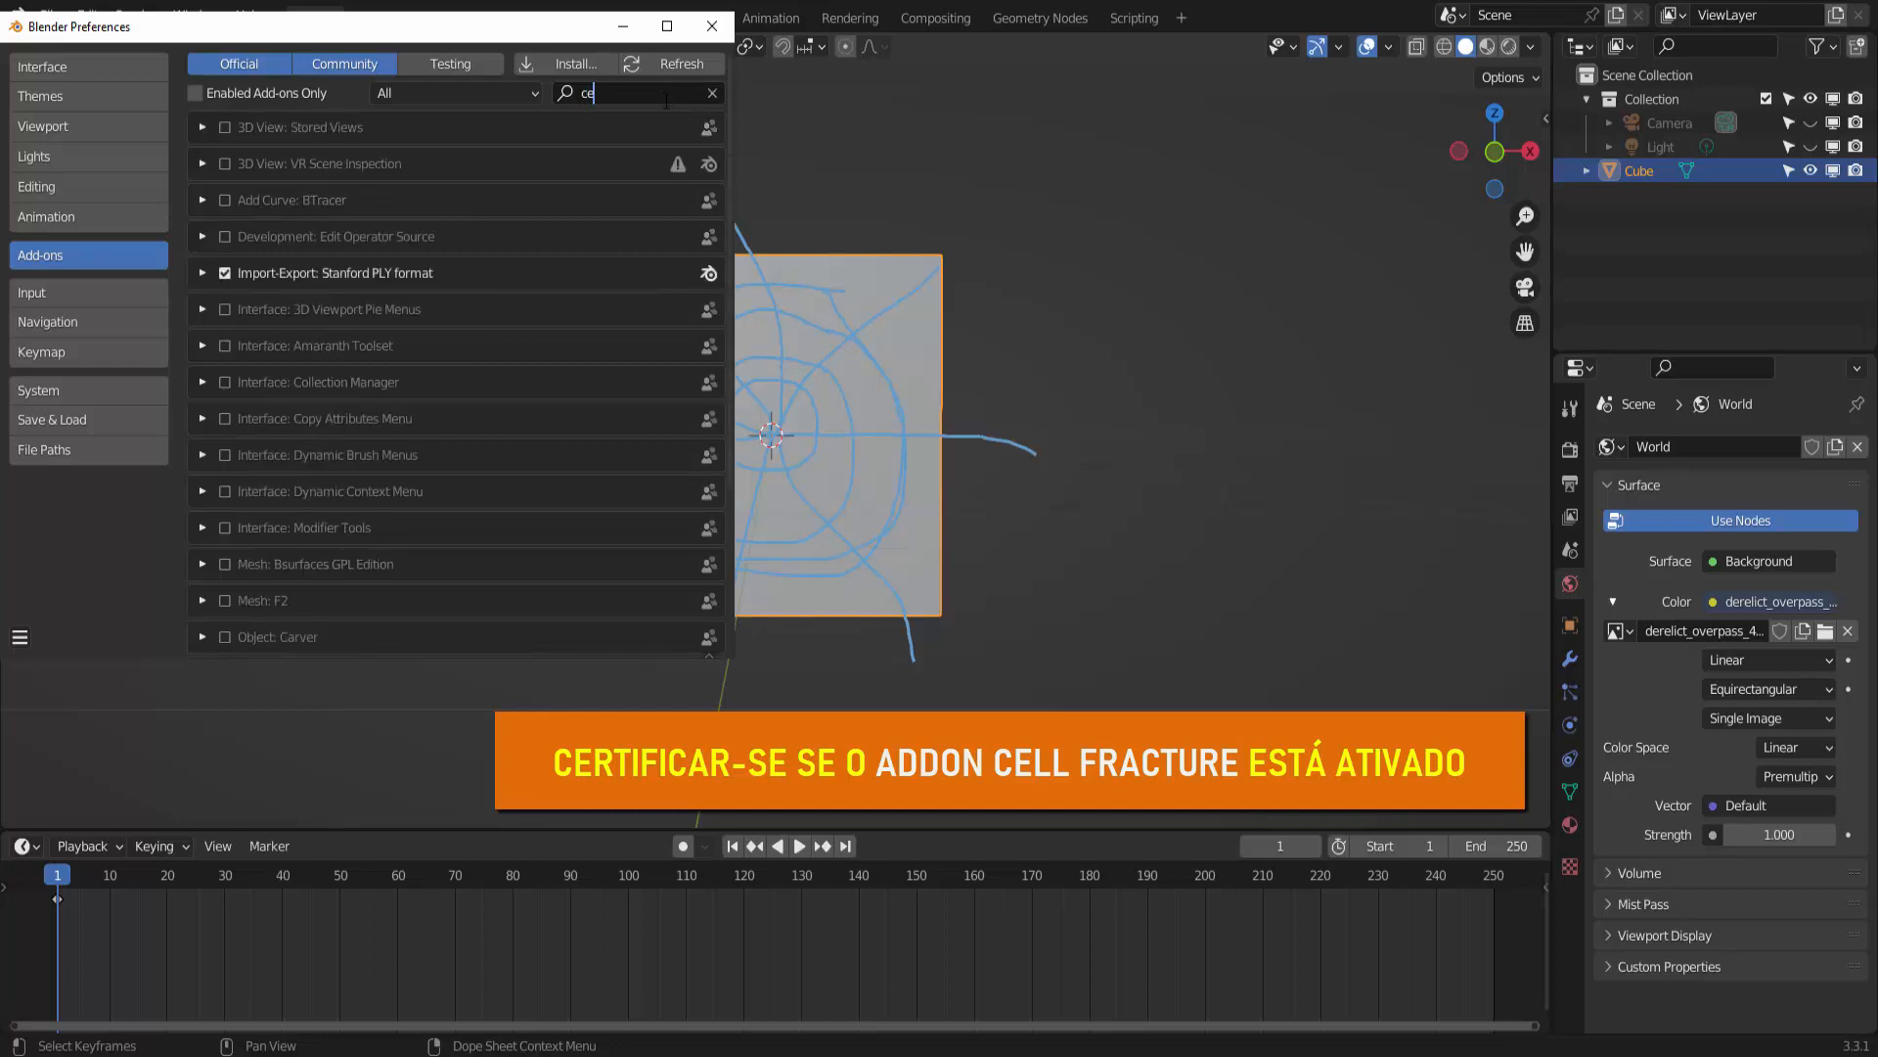
pyautogui.write('ll')
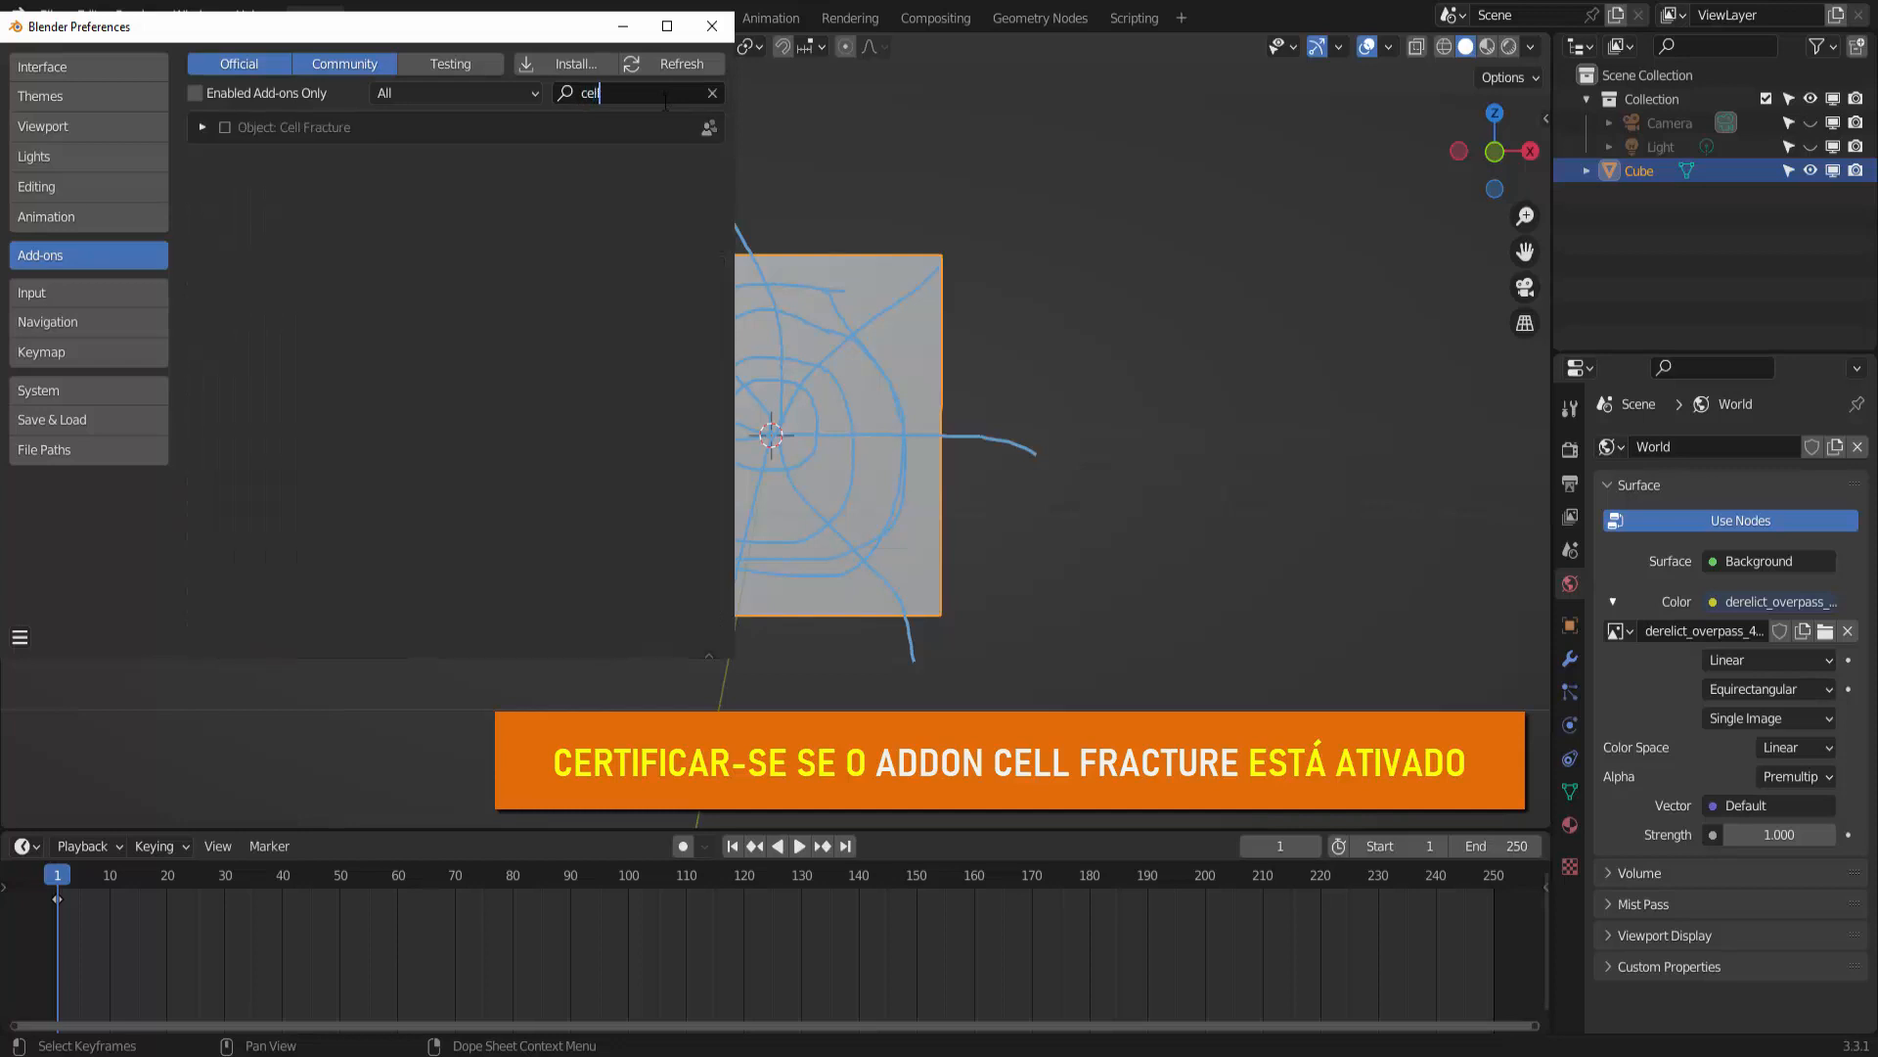
pyautogui.click(226, 131)
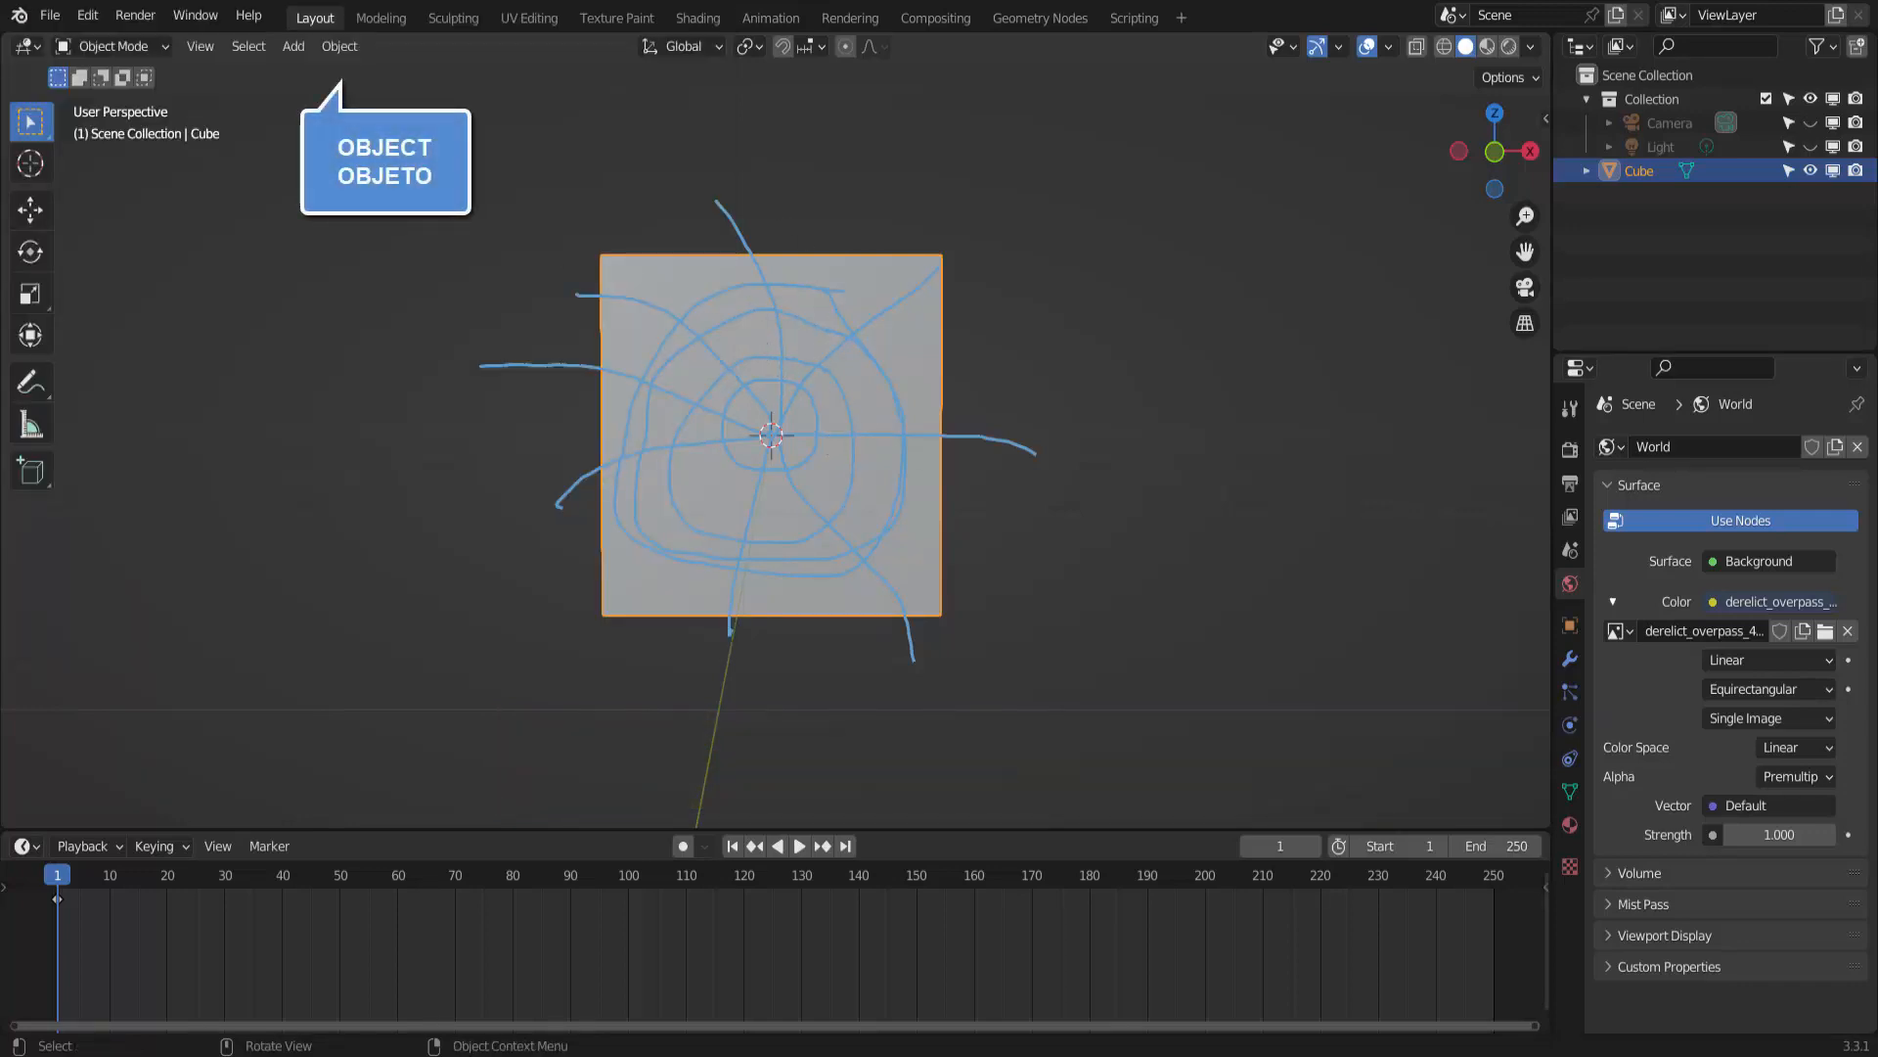
# - Start Cell Fracture on the cube with Annotation Pencil as point source, source limit 150 and recursive shatter source limit 0
pyautogui.click(340, 46)
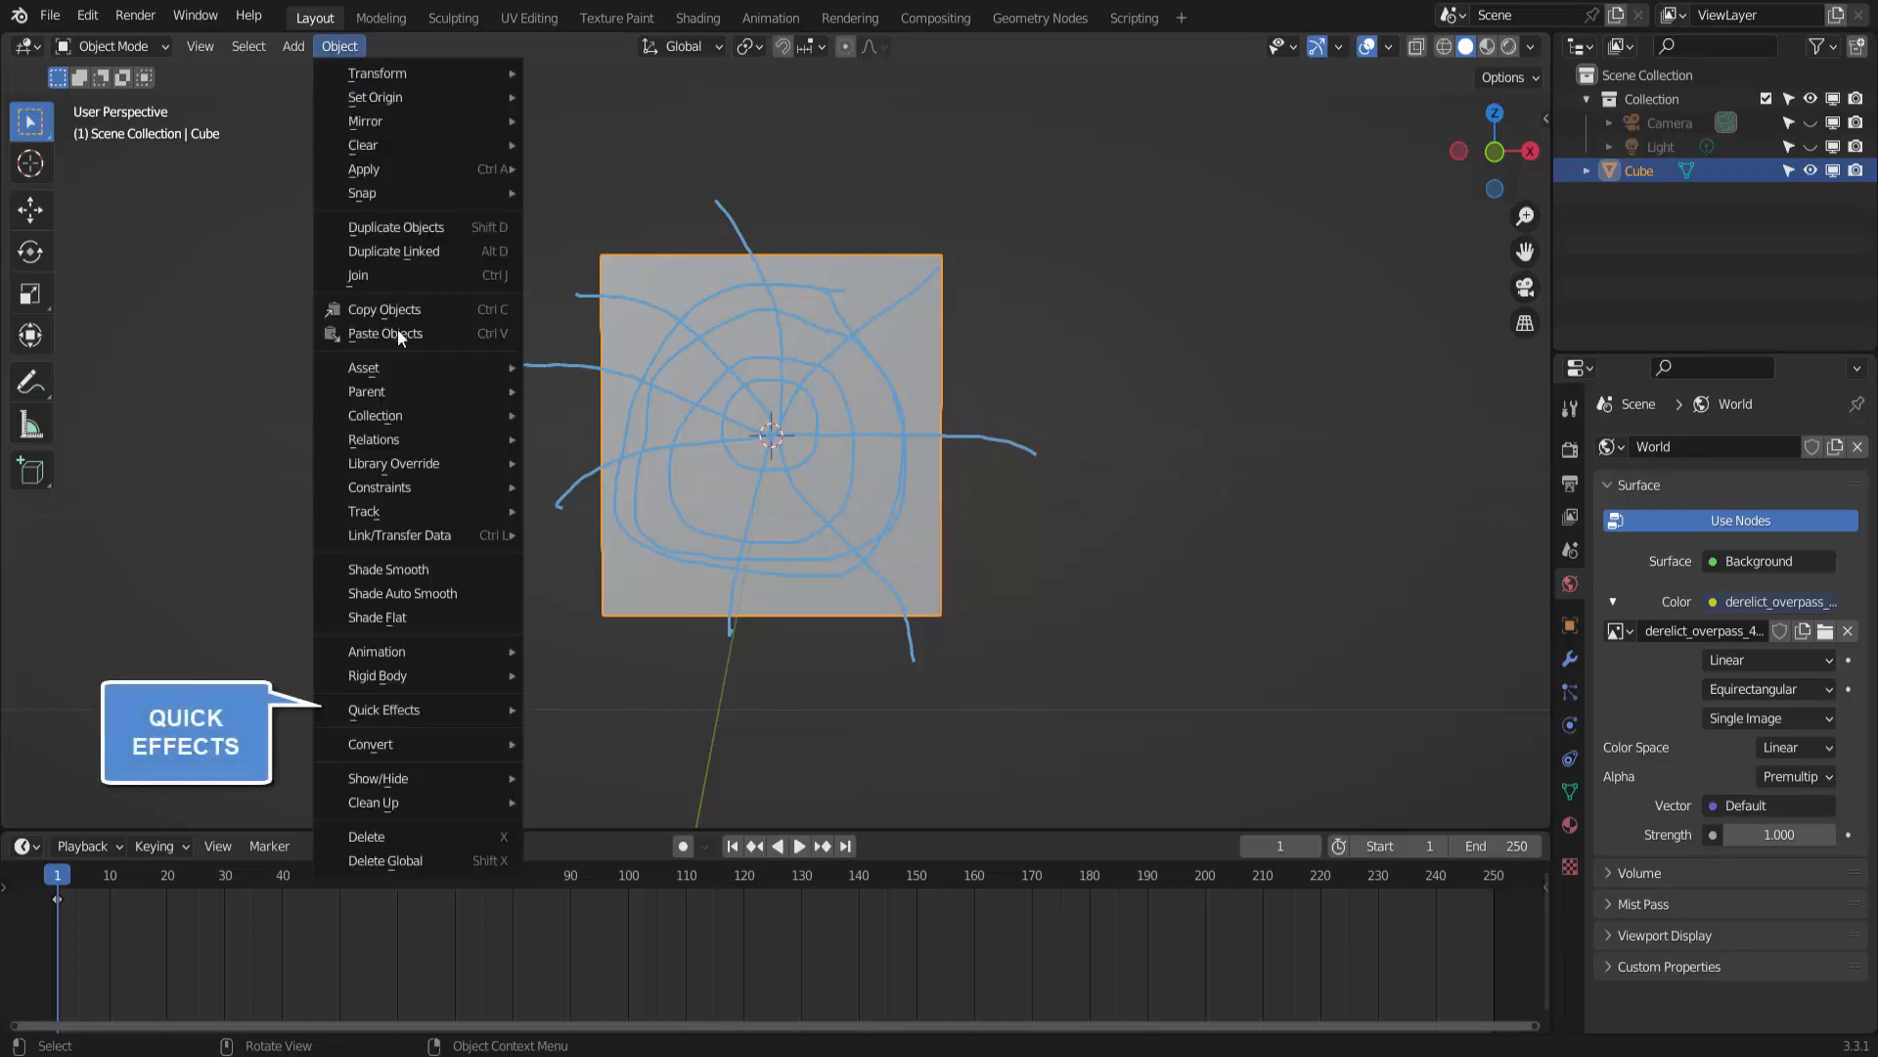
pyautogui.moveTo(406, 713)
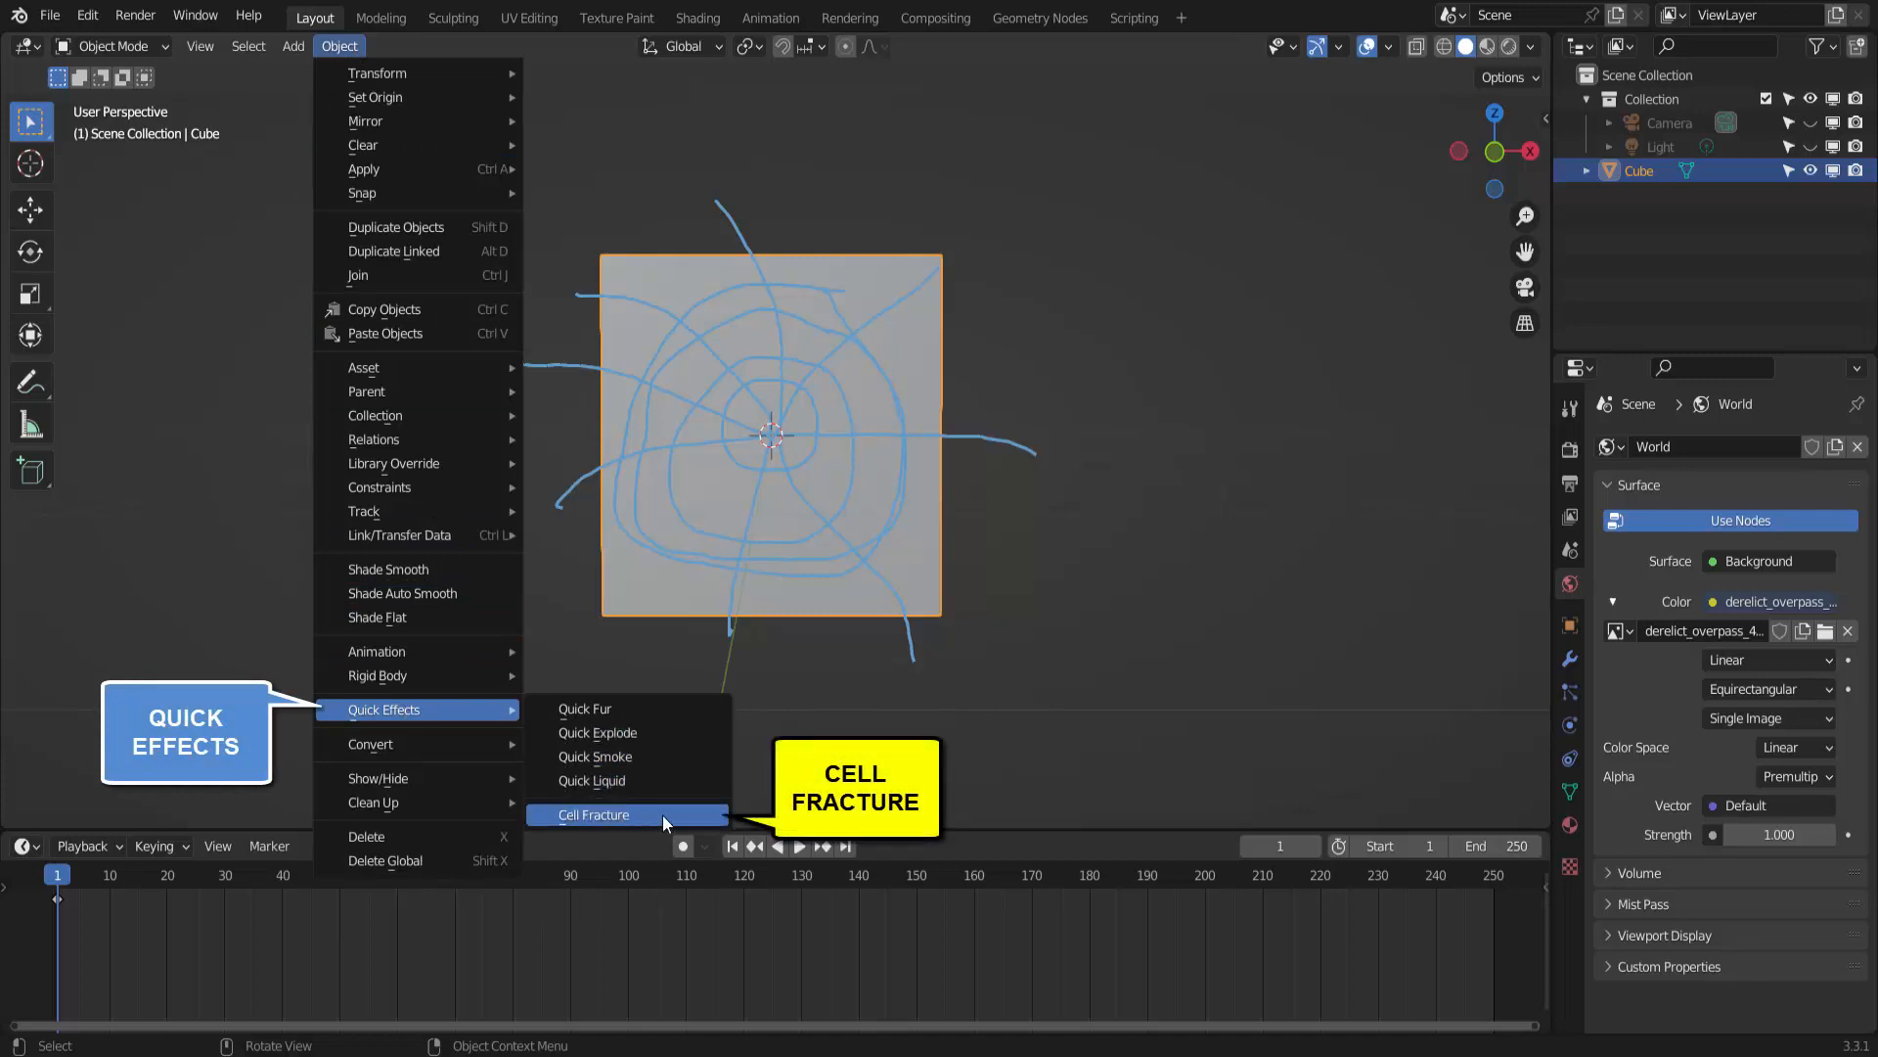
pyautogui.click(614, 814)
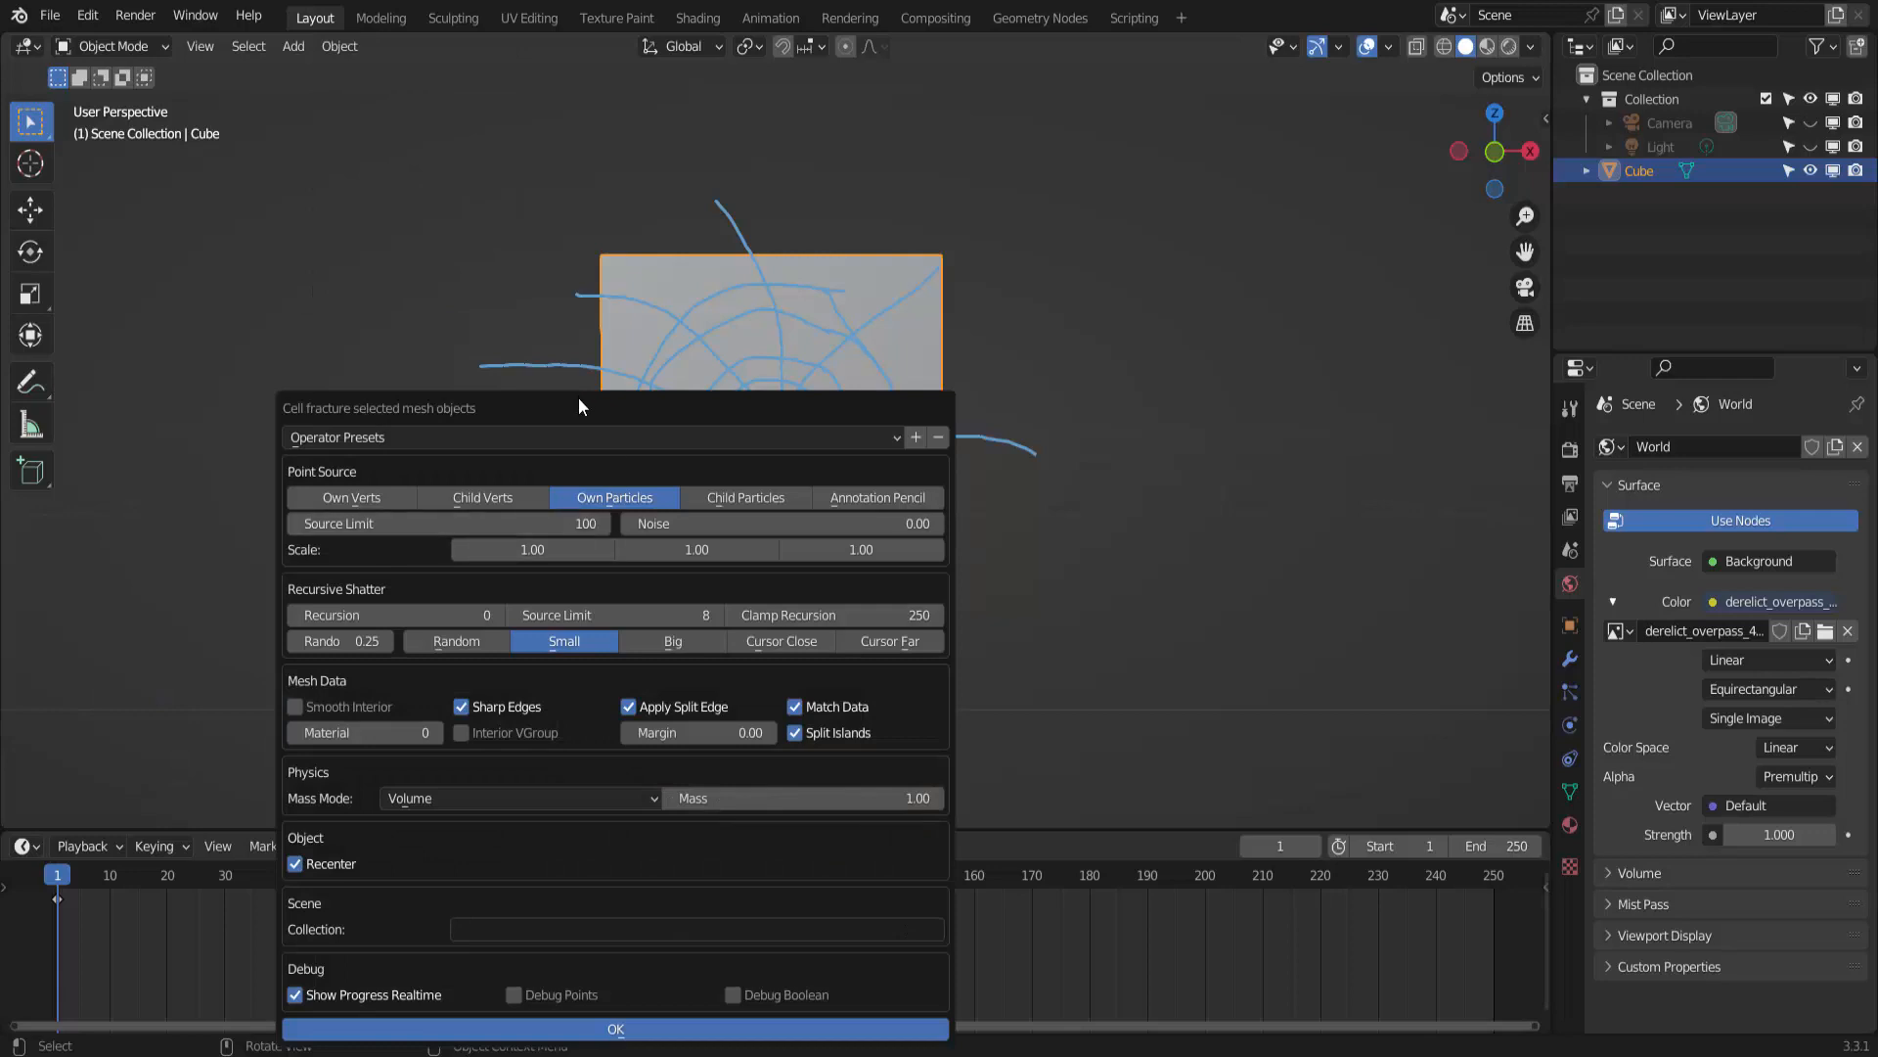
pyautogui.moveTo(578, 397); pyautogui.dragTo(712, 139)
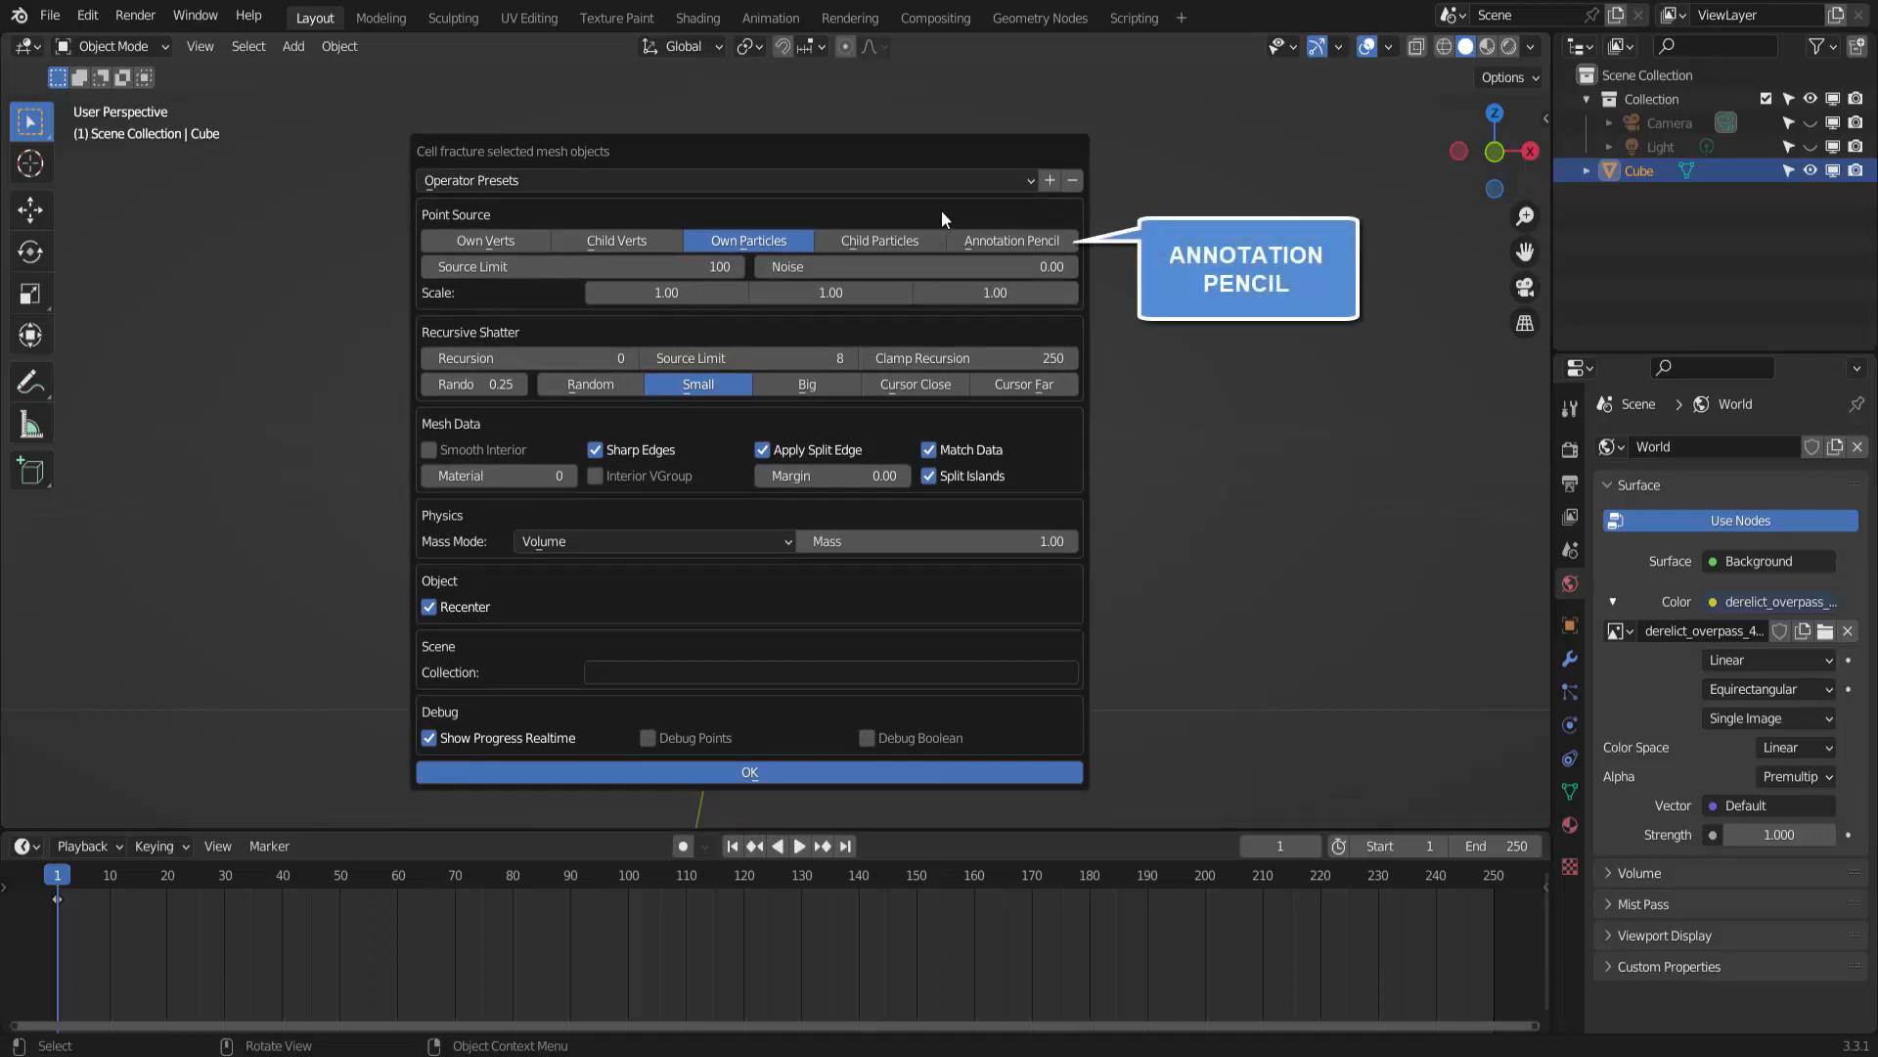
pyautogui.click(1012, 242)
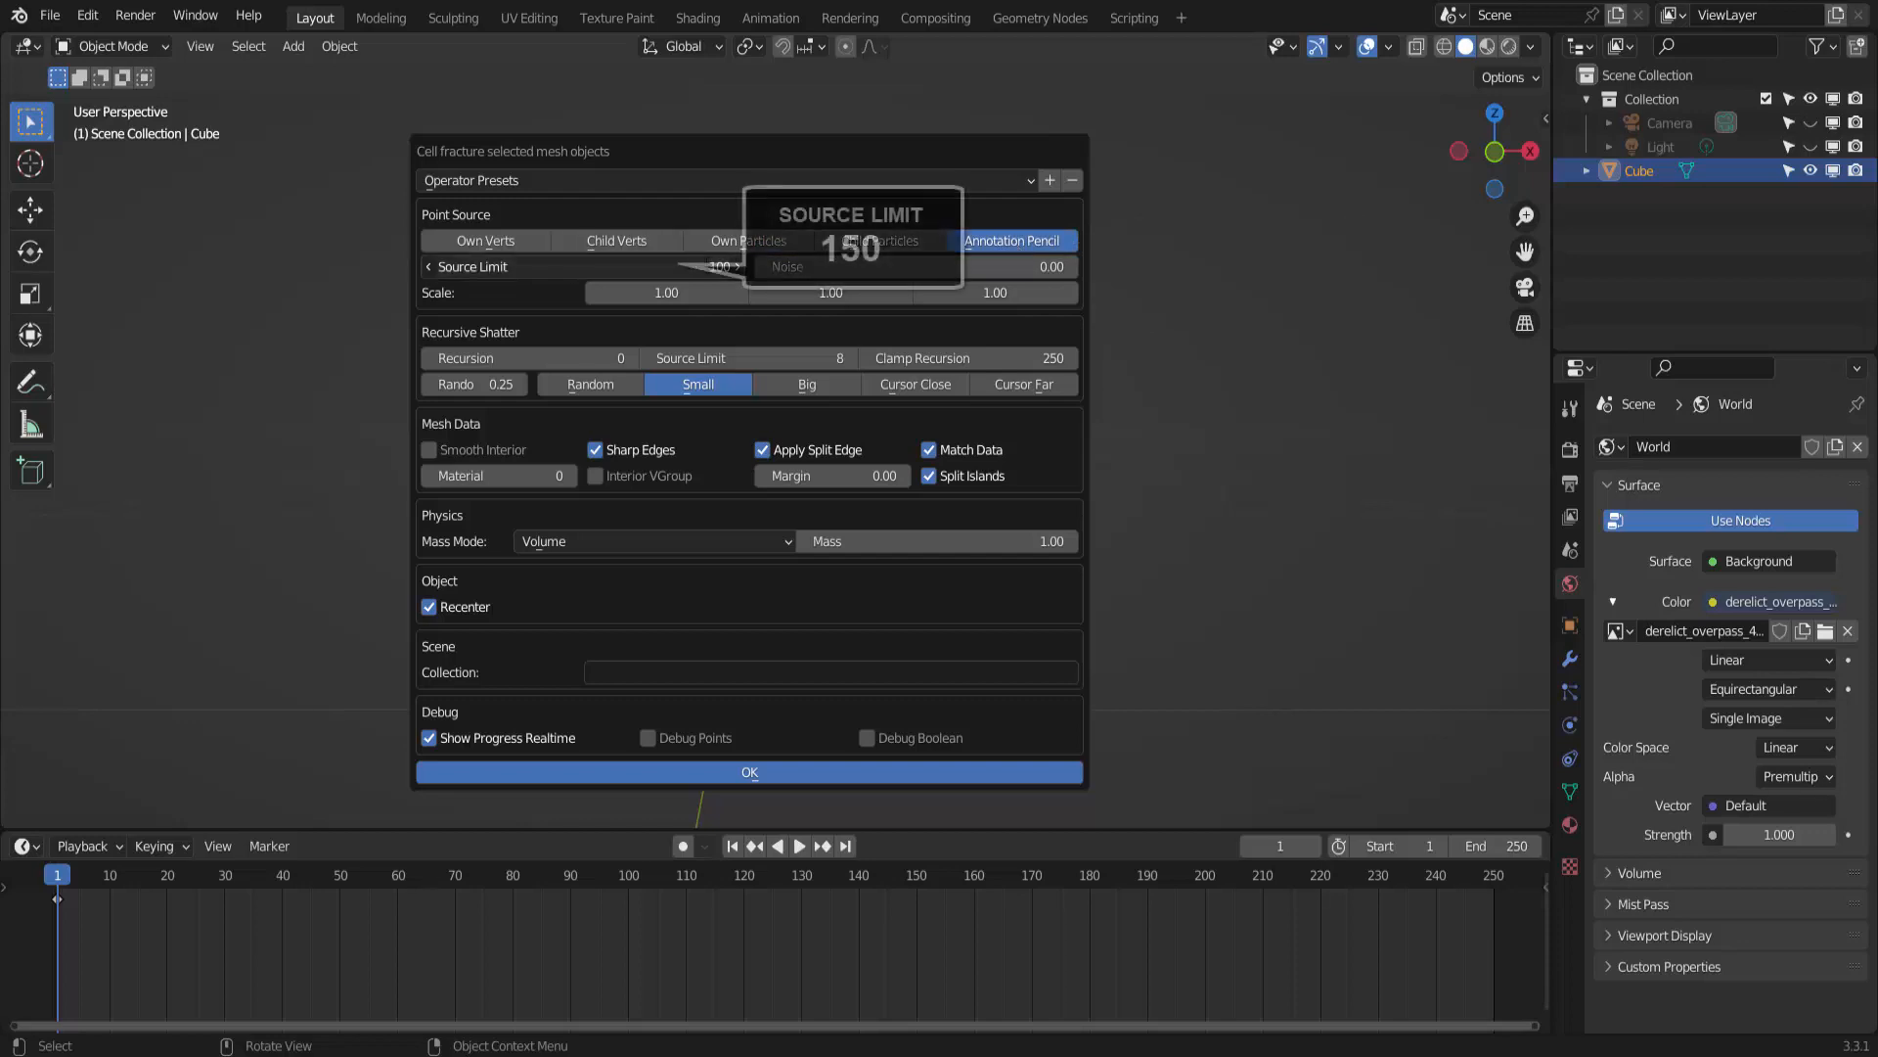
pyautogui.click(694, 265)
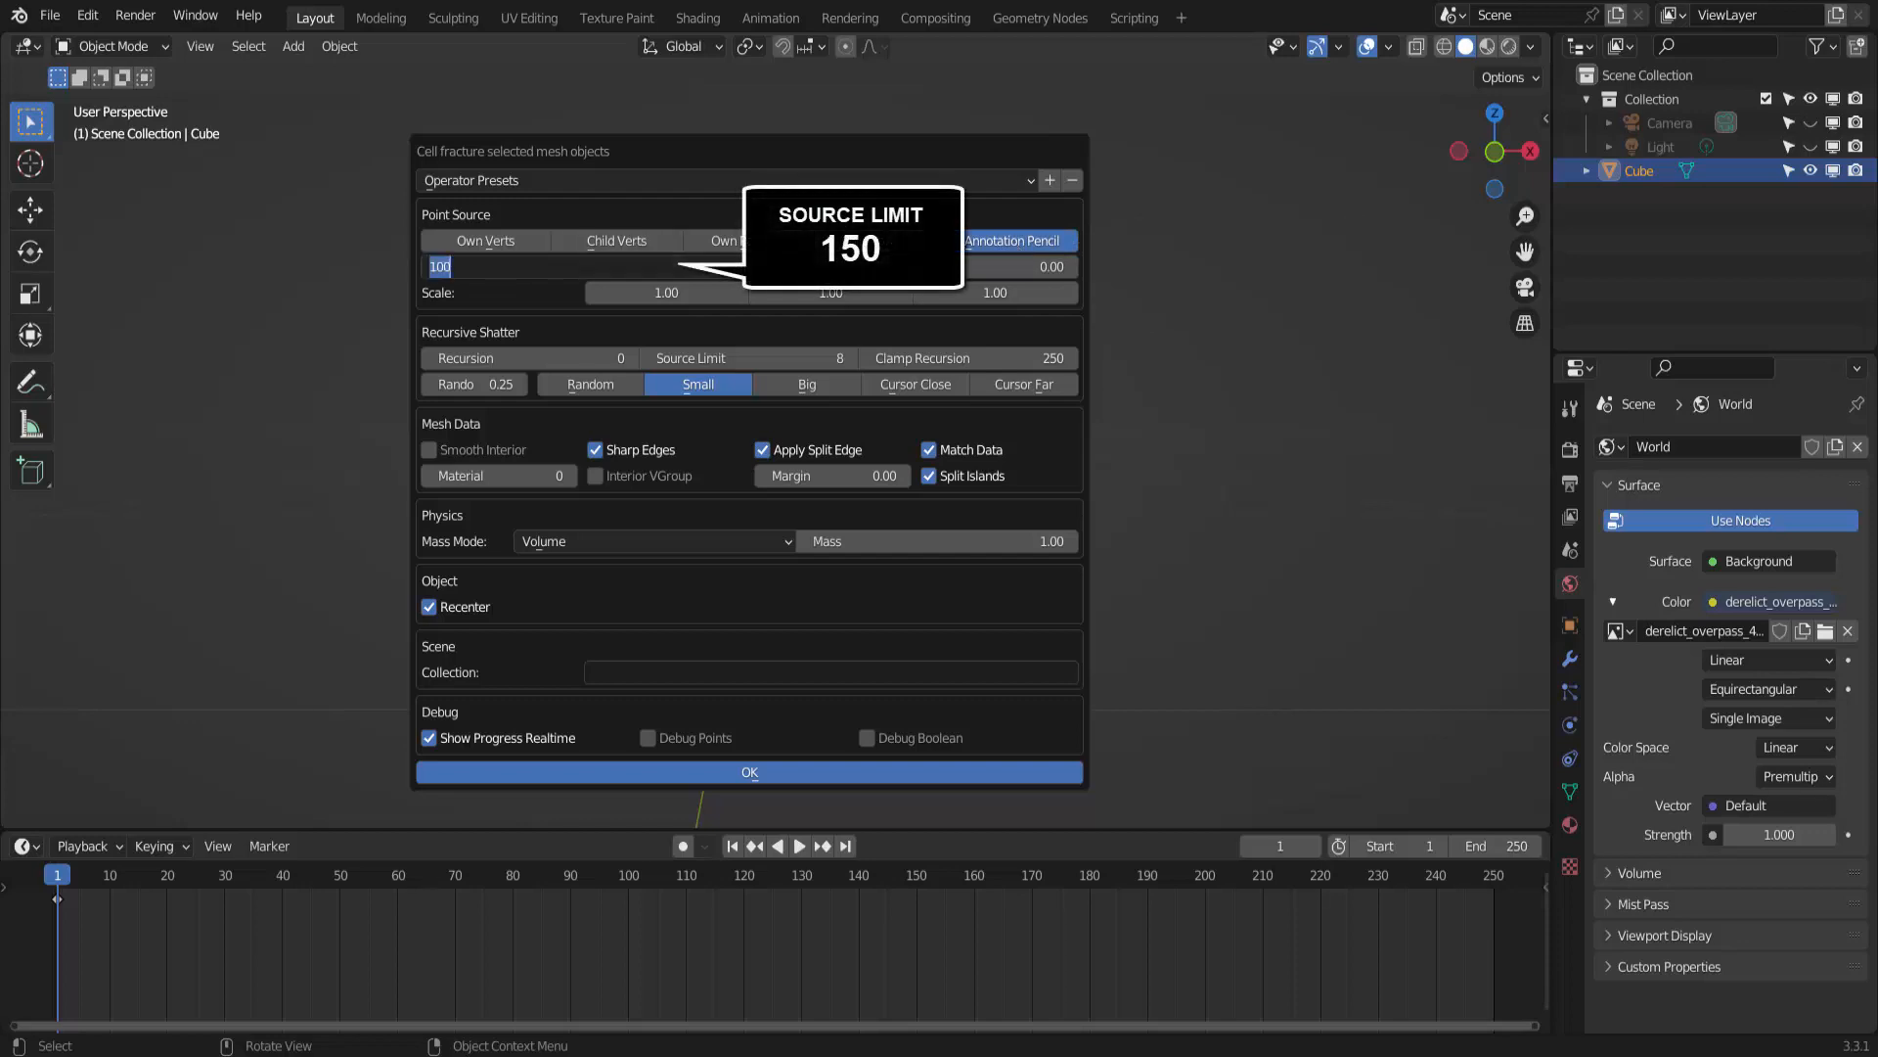
pyautogui.write('150')
pyautogui.click(748, 358)
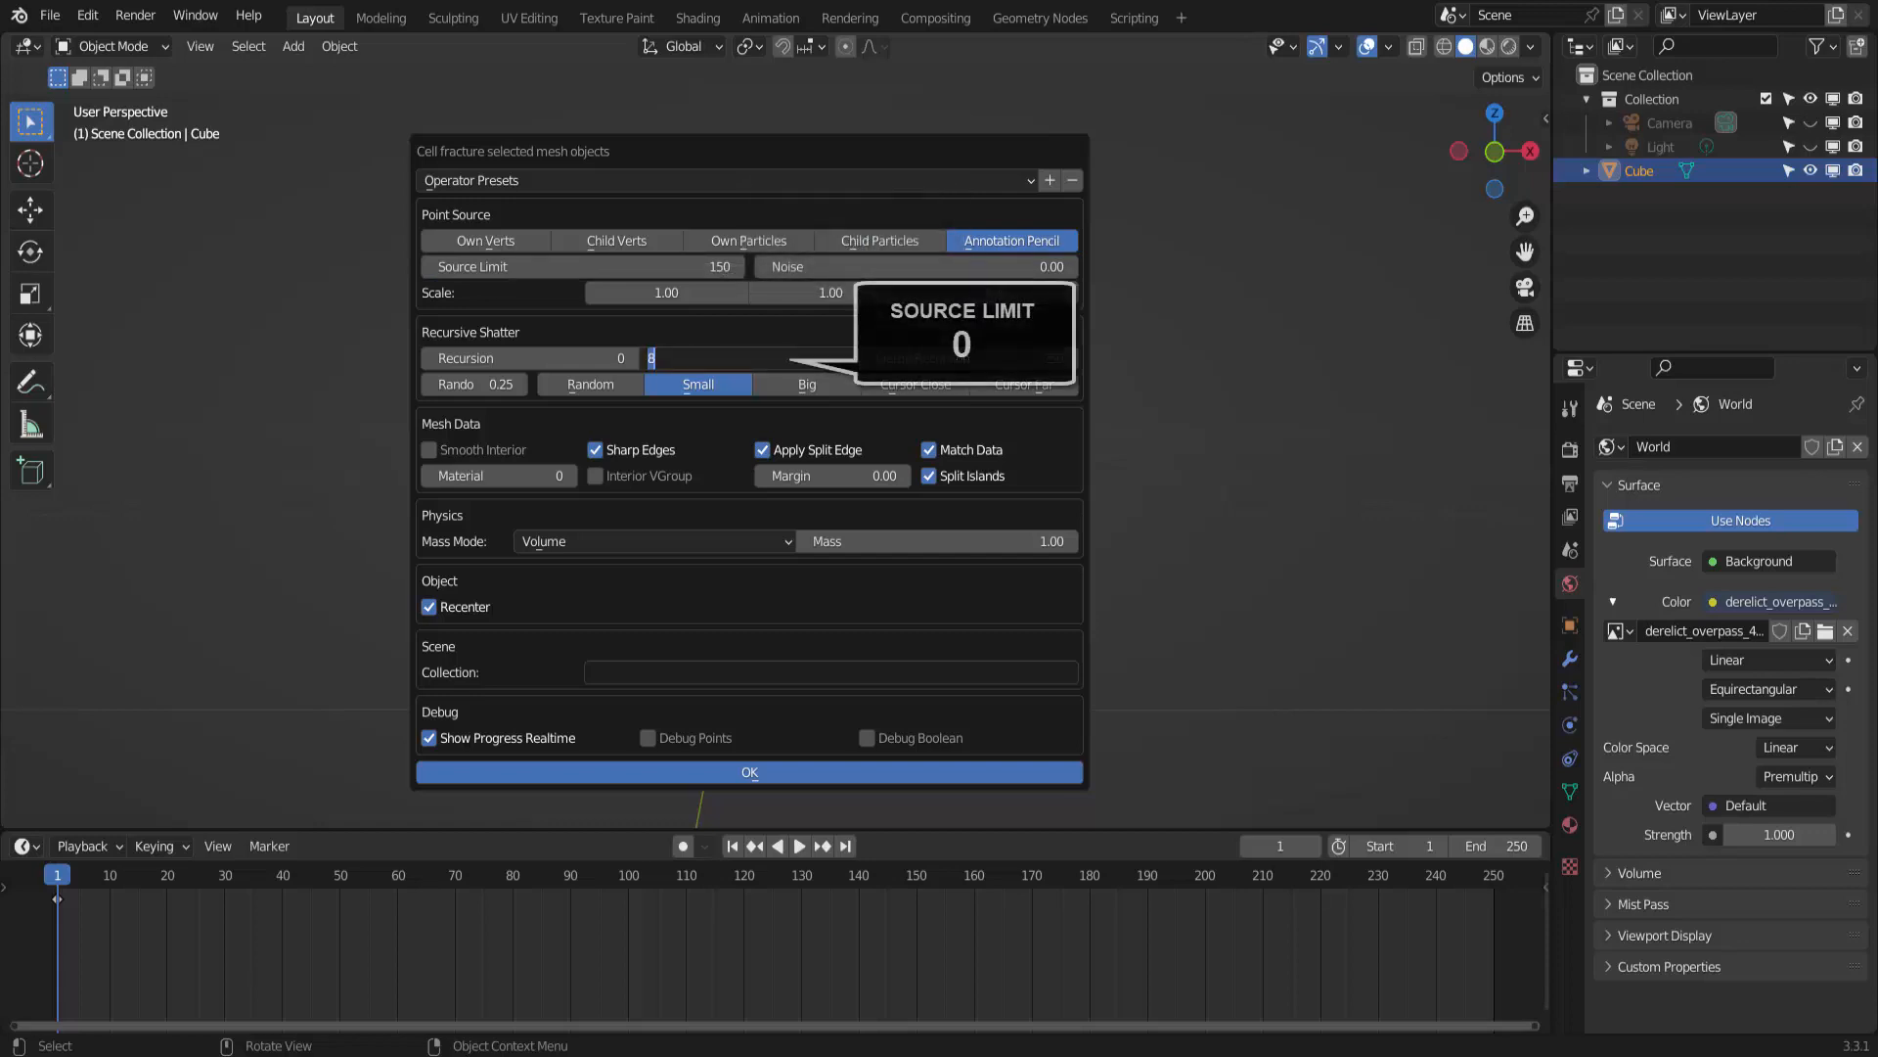
pyautogui.write('0')
pyautogui.press('Return')
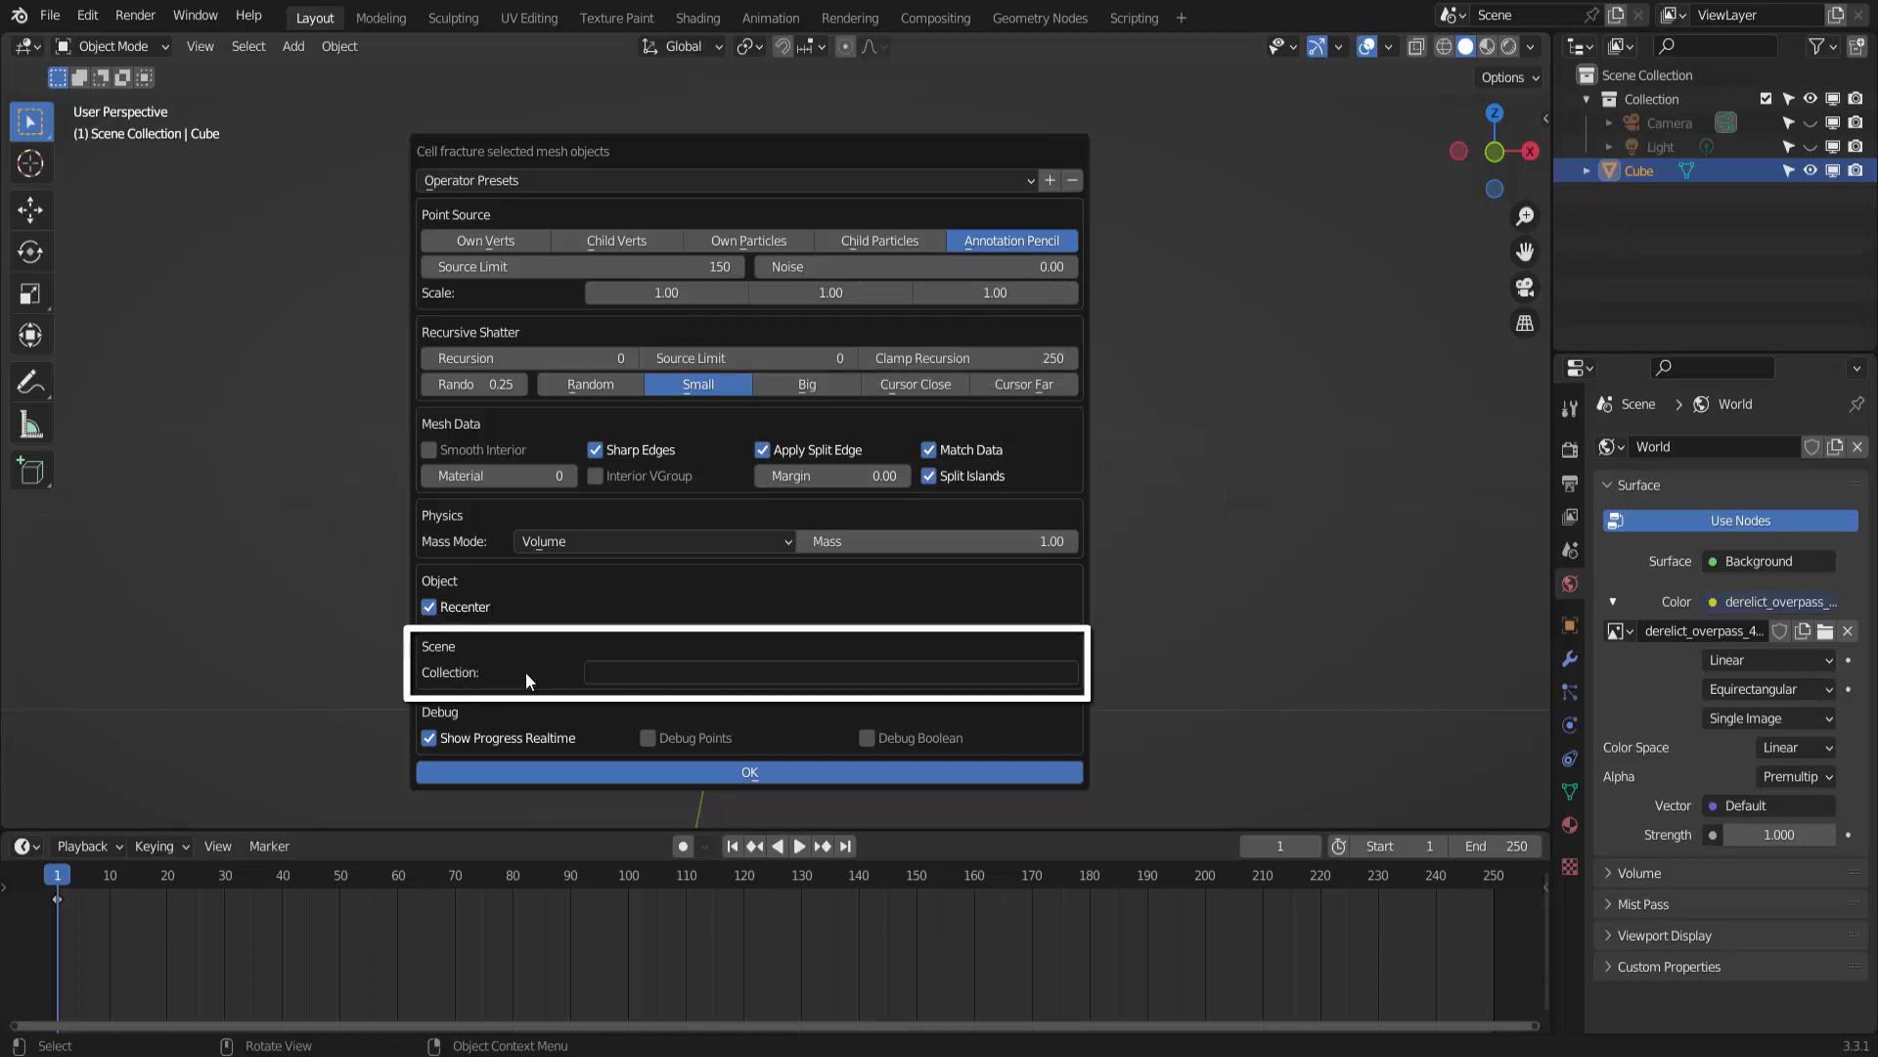
# - Name the fragments' collection "pedaços do cubo" and run the fracture
pyautogui.click(607, 672)
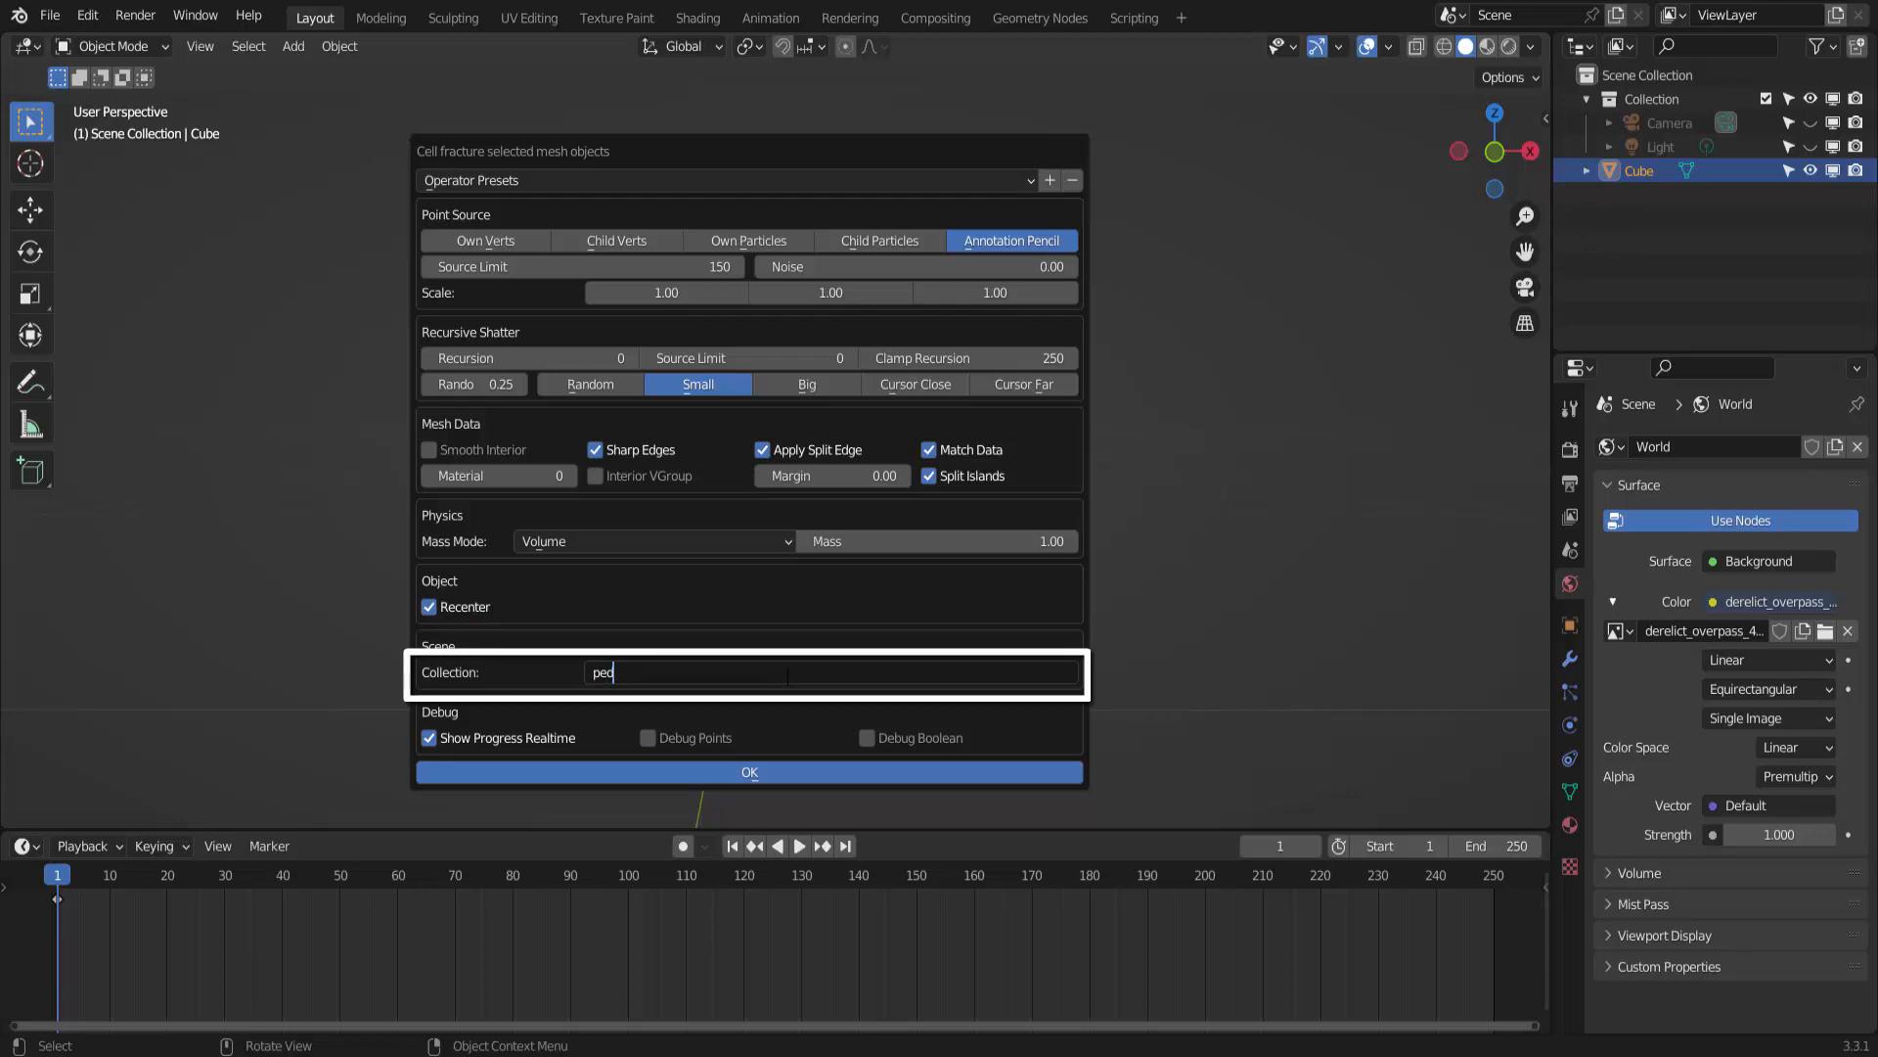
pyautogui.write('pedaços do cubo')
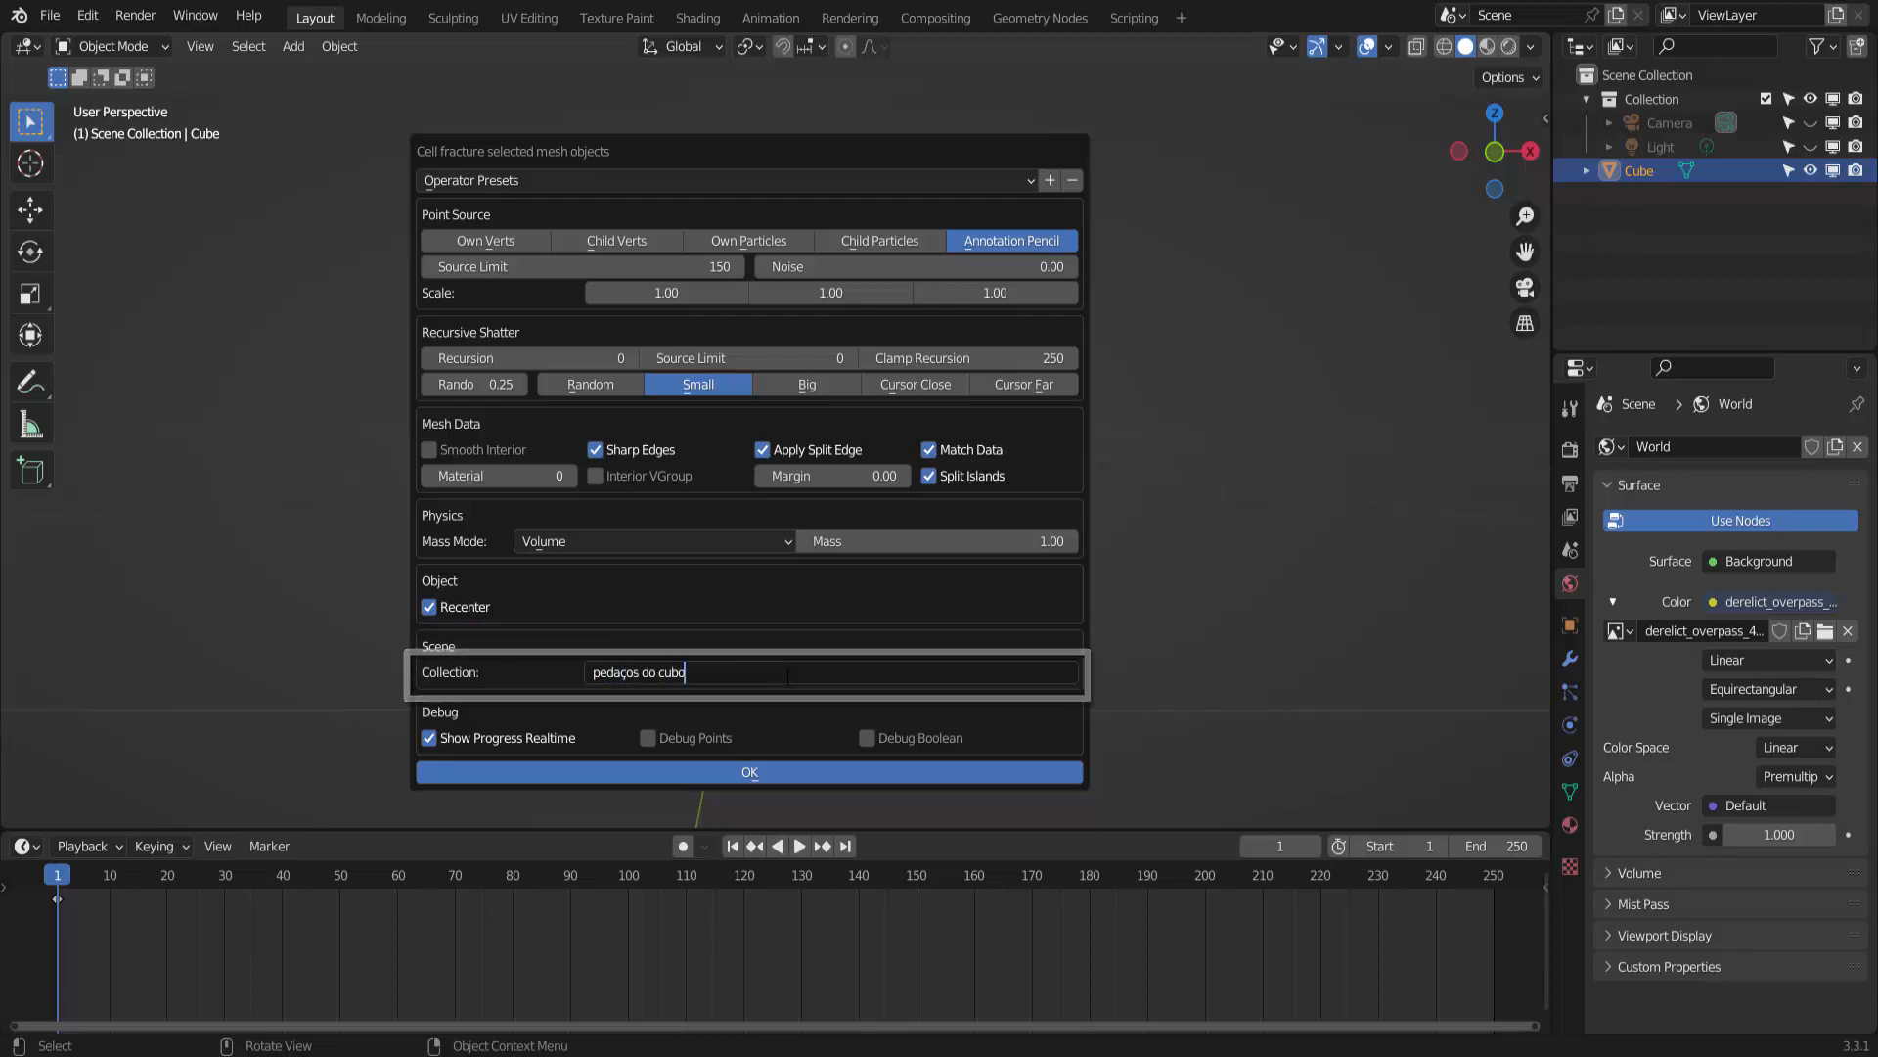
pyautogui.press('Return')
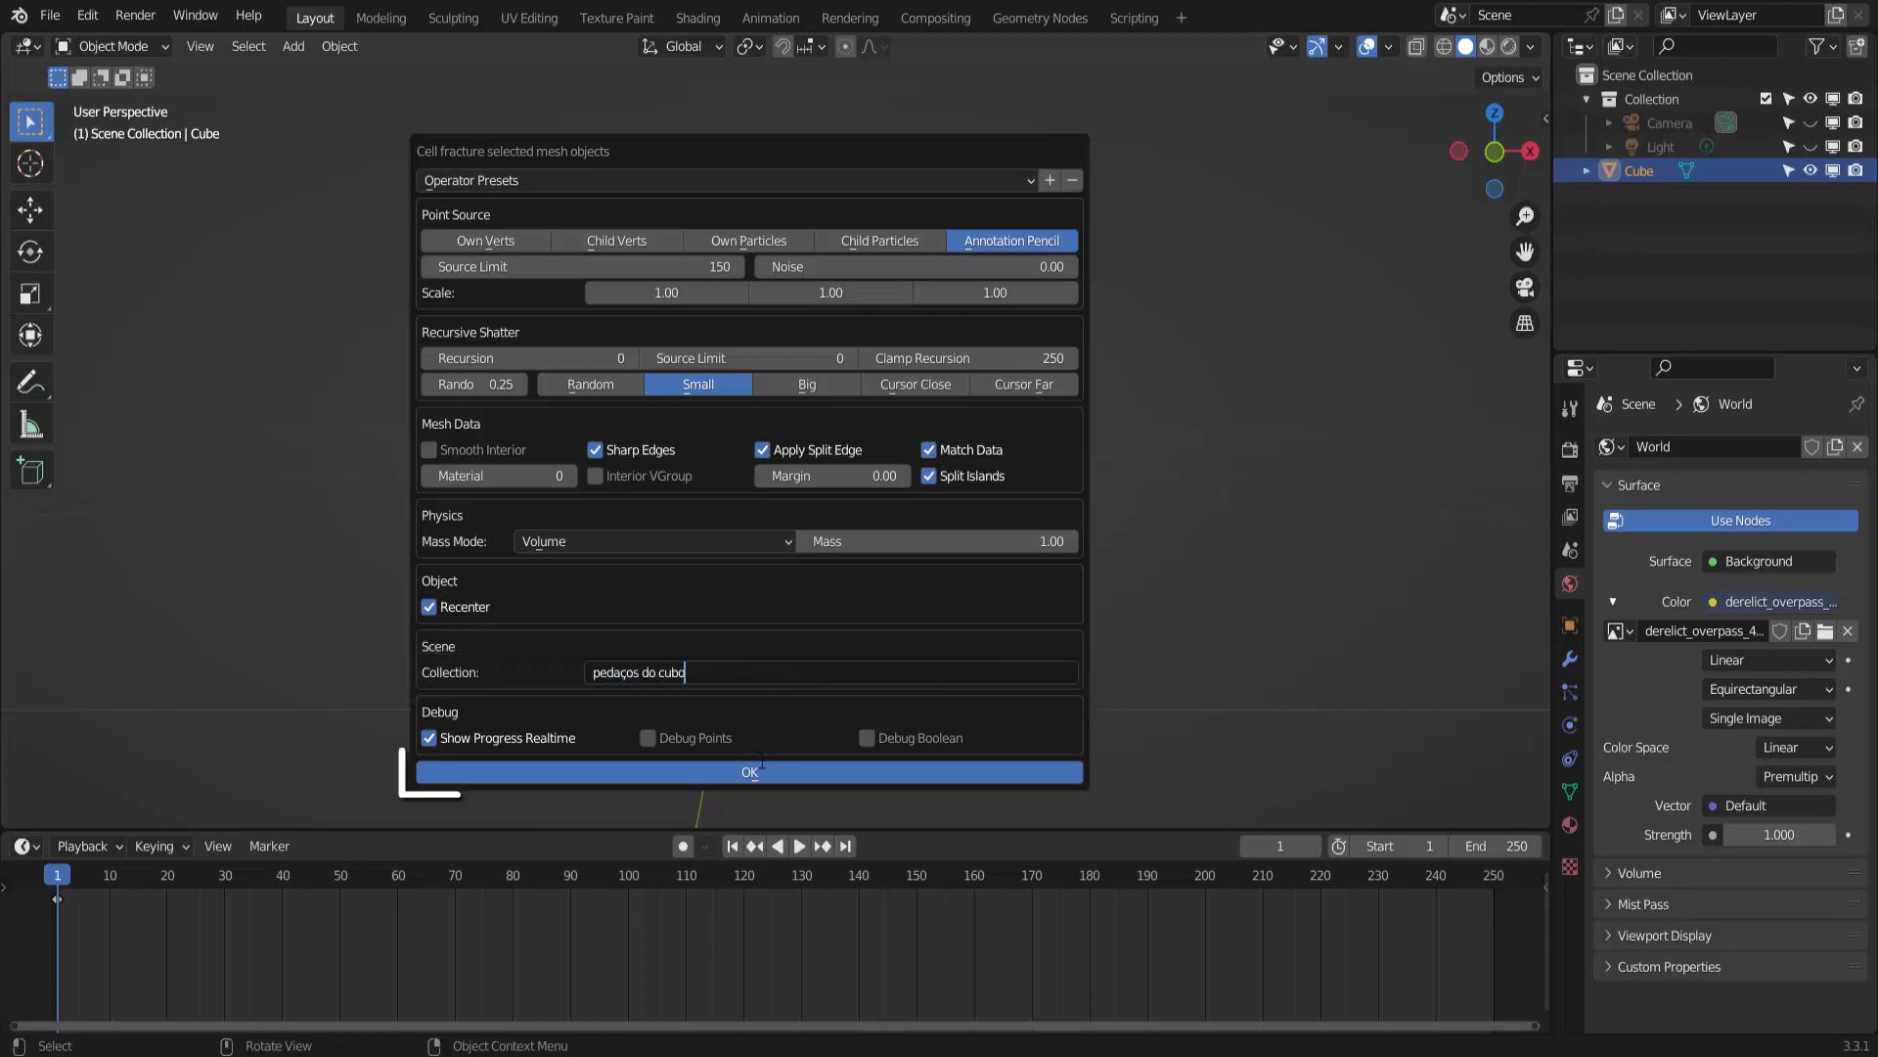
pyautogui.click(751, 773)
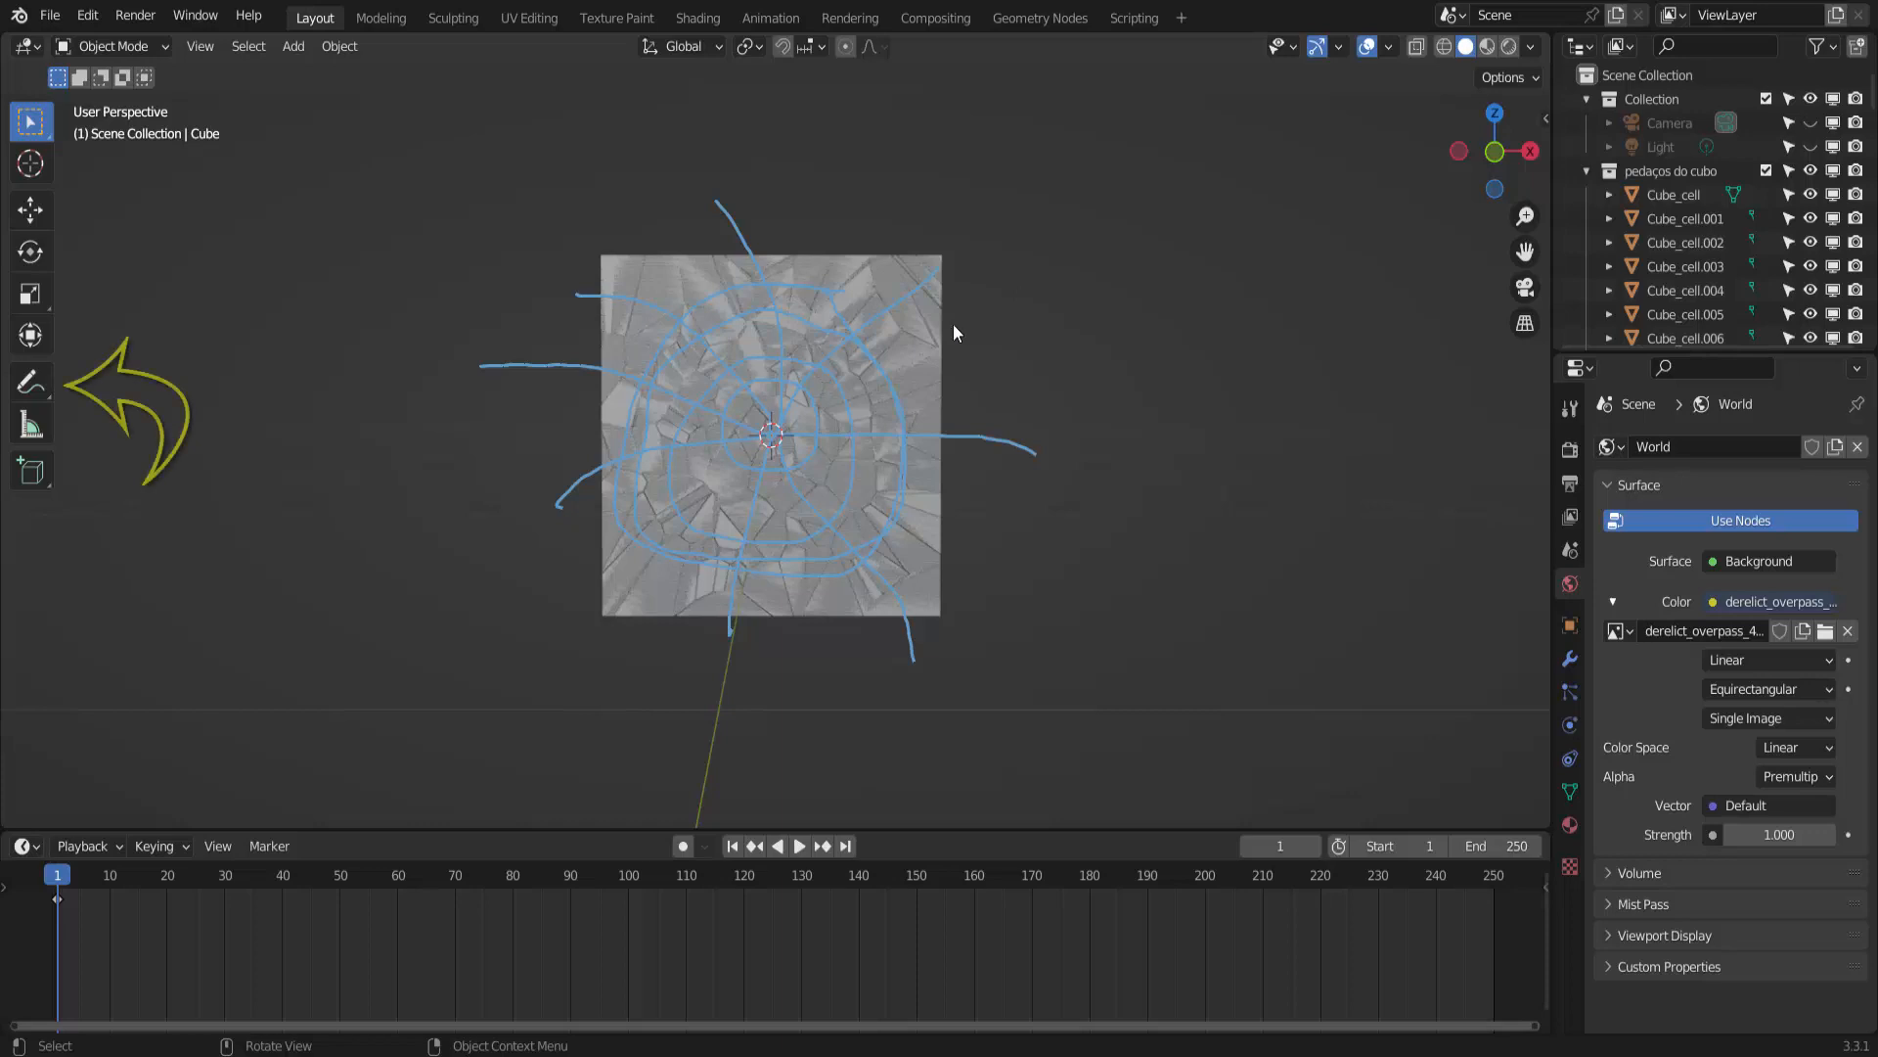
# - Erase all the annotation strokes around the cube with the Annotate Eraser and return to the Select Box tool
pyautogui.click(30, 382)
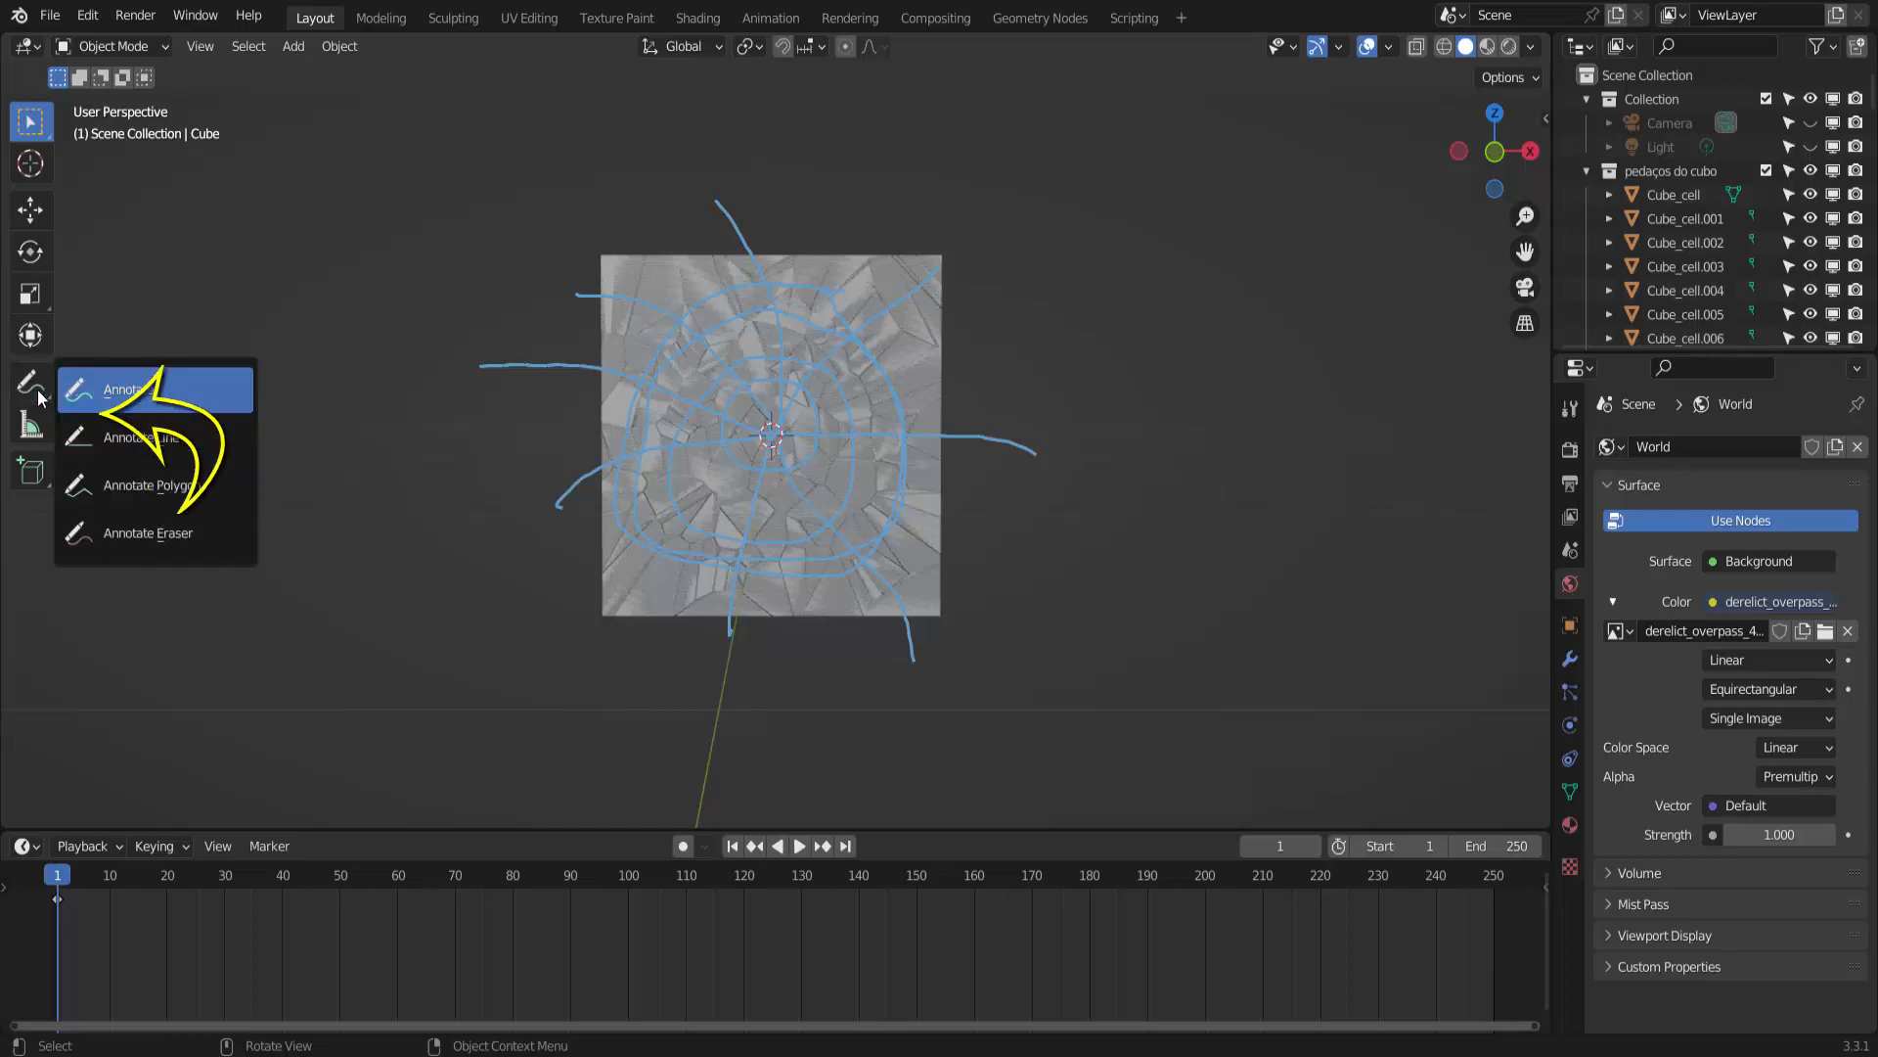
pyautogui.click(164, 533)
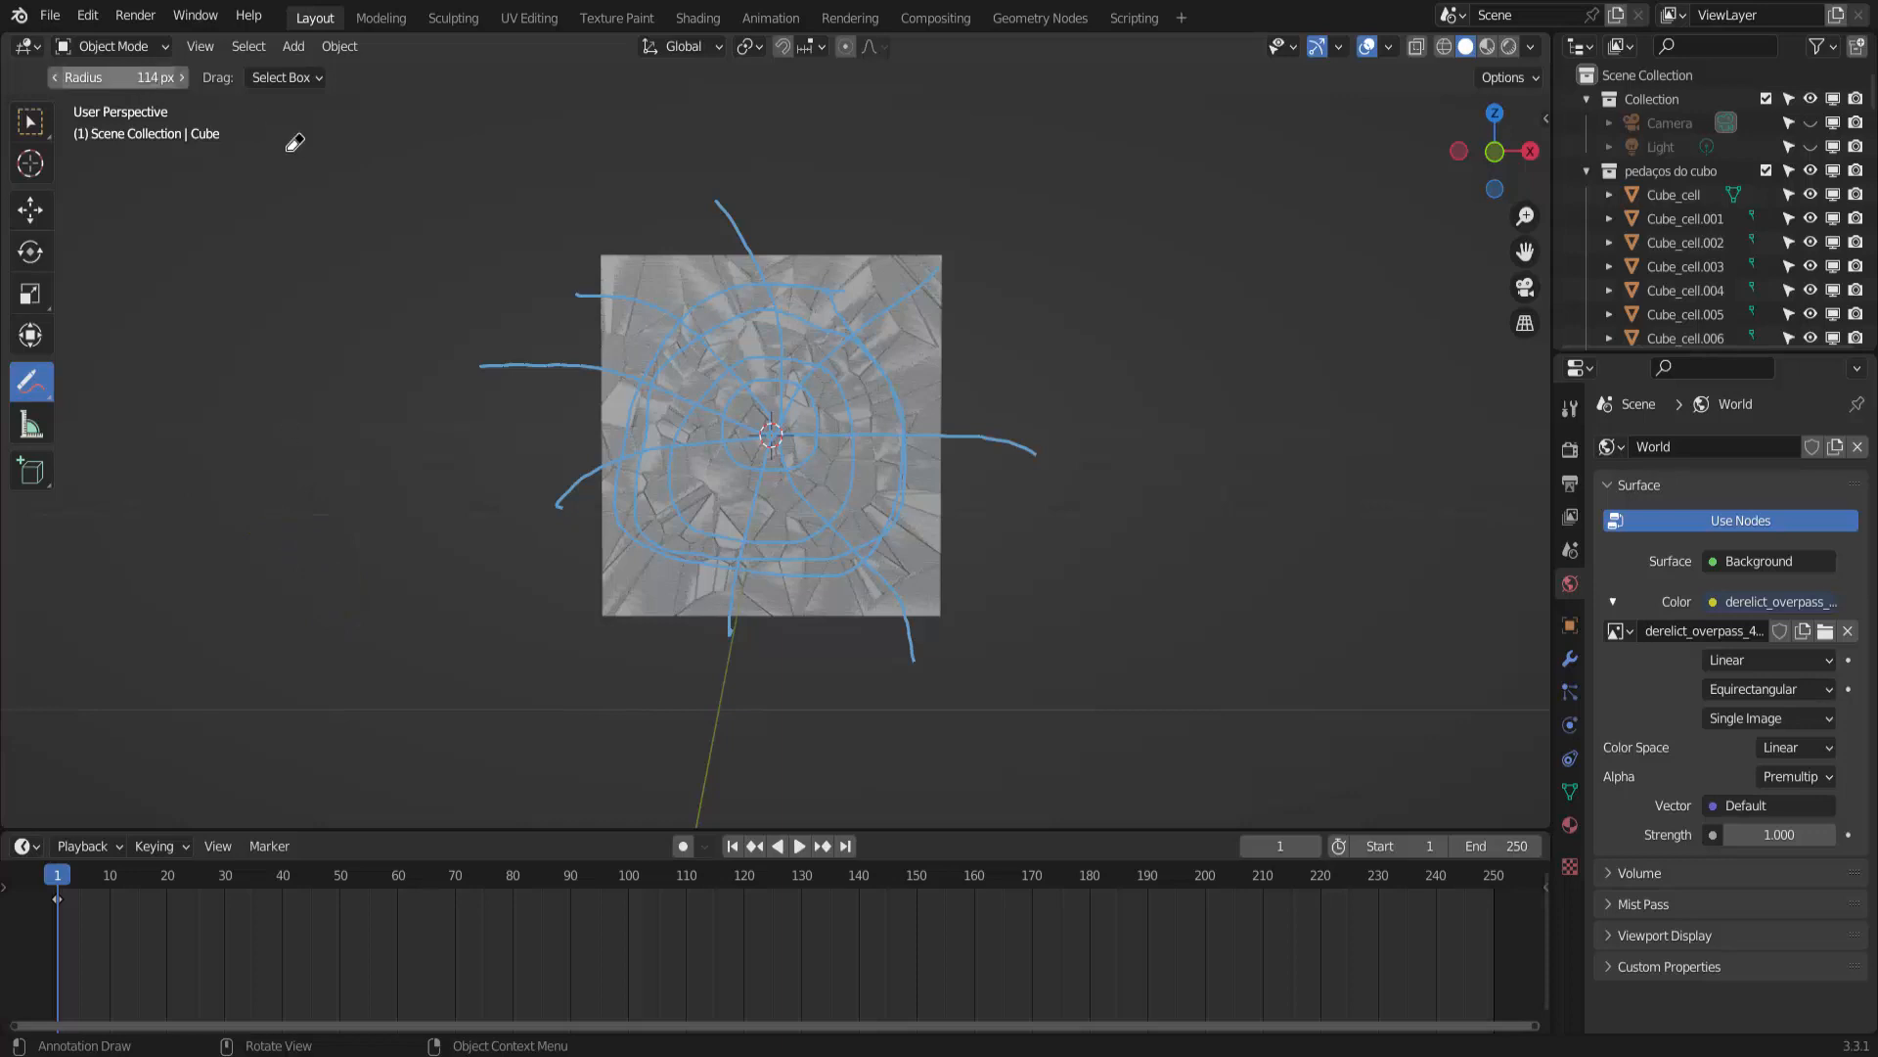
pyautogui.moveTo(472, 354)
pyautogui.mouseDown()
pyautogui.moveTo(705, 445)
pyautogui.moveTo(951, 428)
pyautogui.mouseUp()
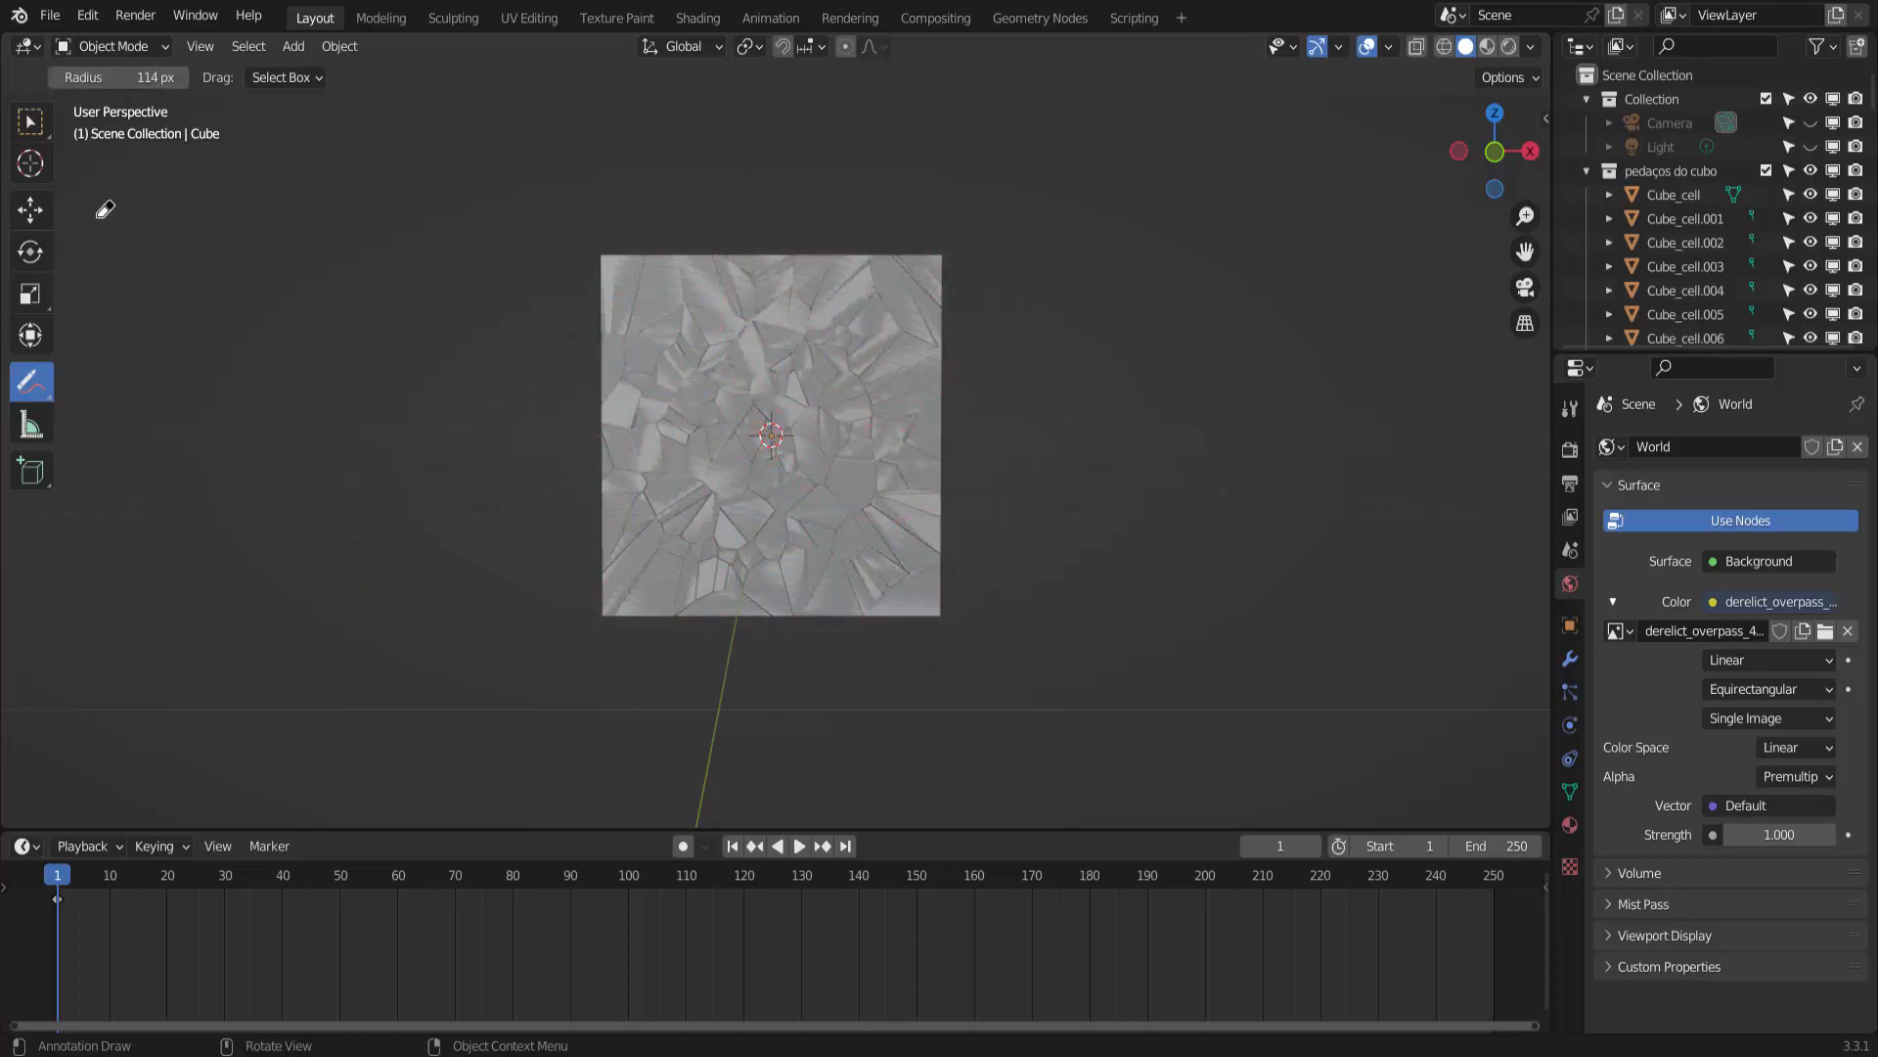
pyautogui.click(32, 123)
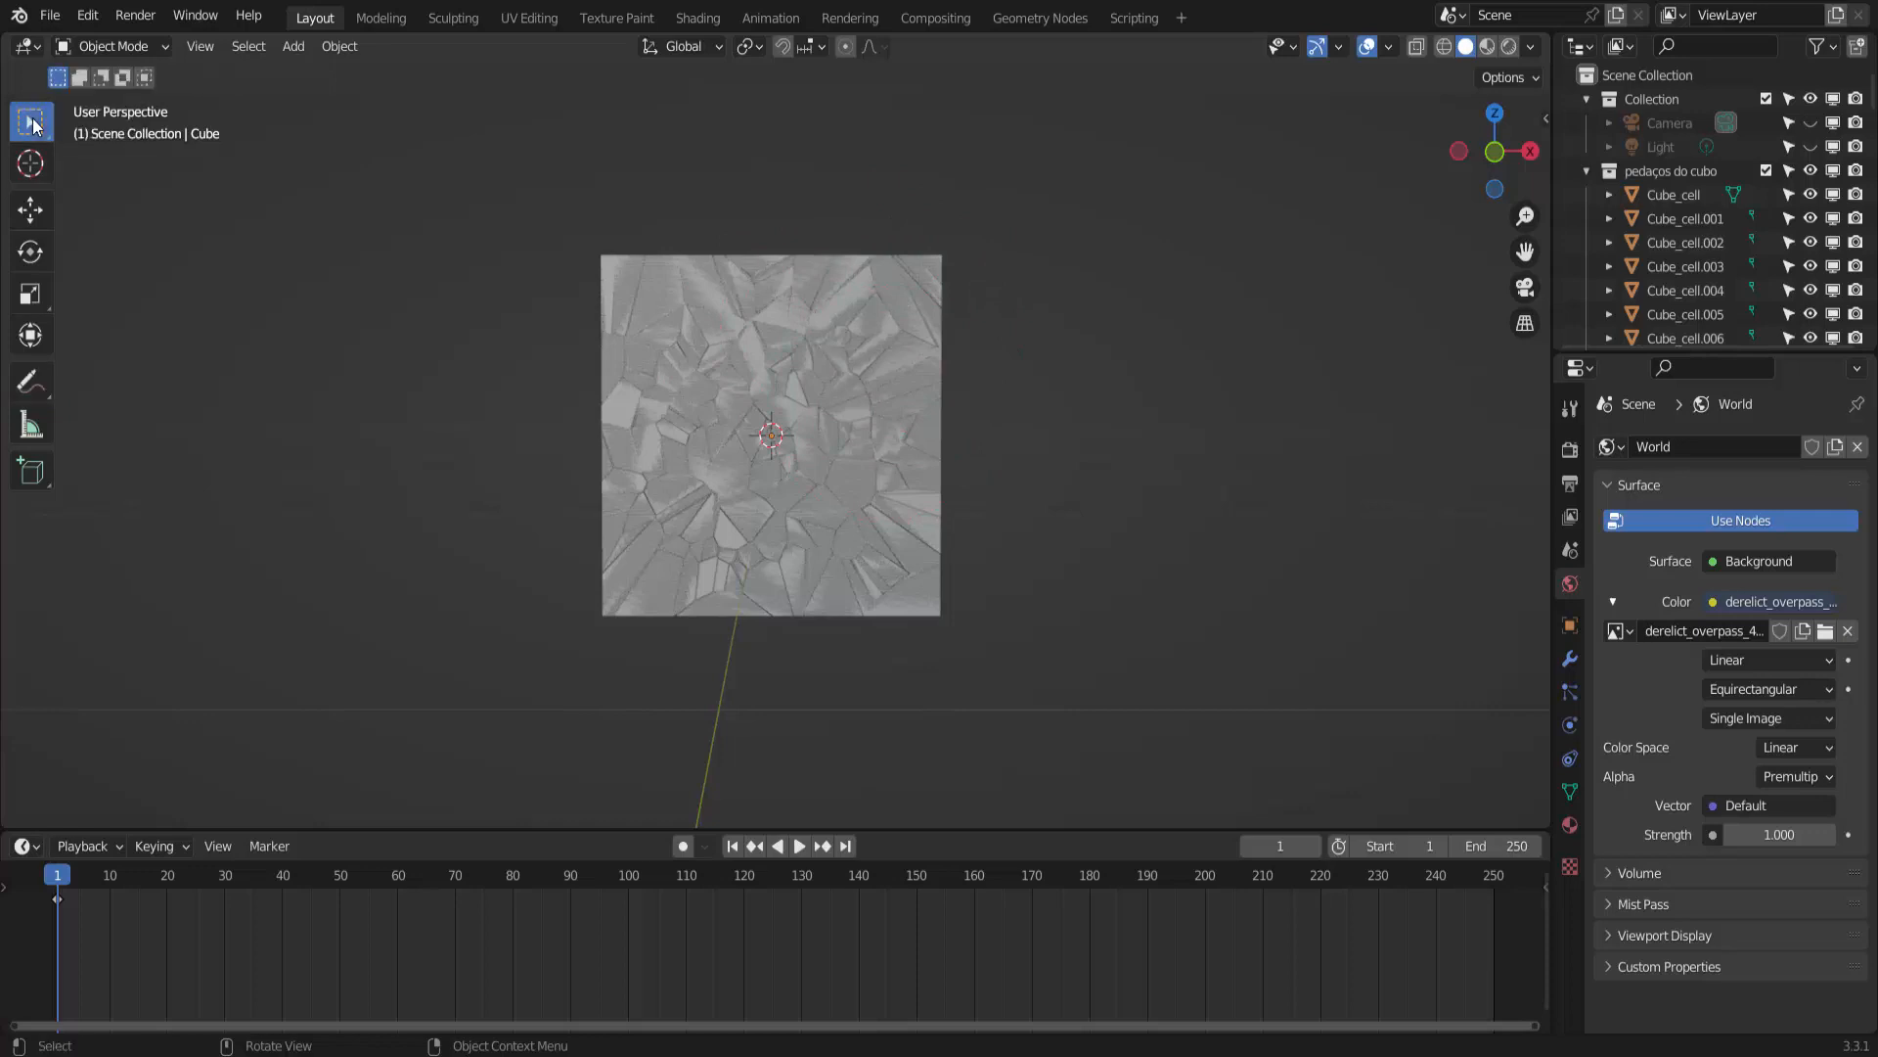
# - Collapse the "pedaços do cubo" collection and hide the original Cube in both the viewport and renders
pyautogui.click(1587, 170)
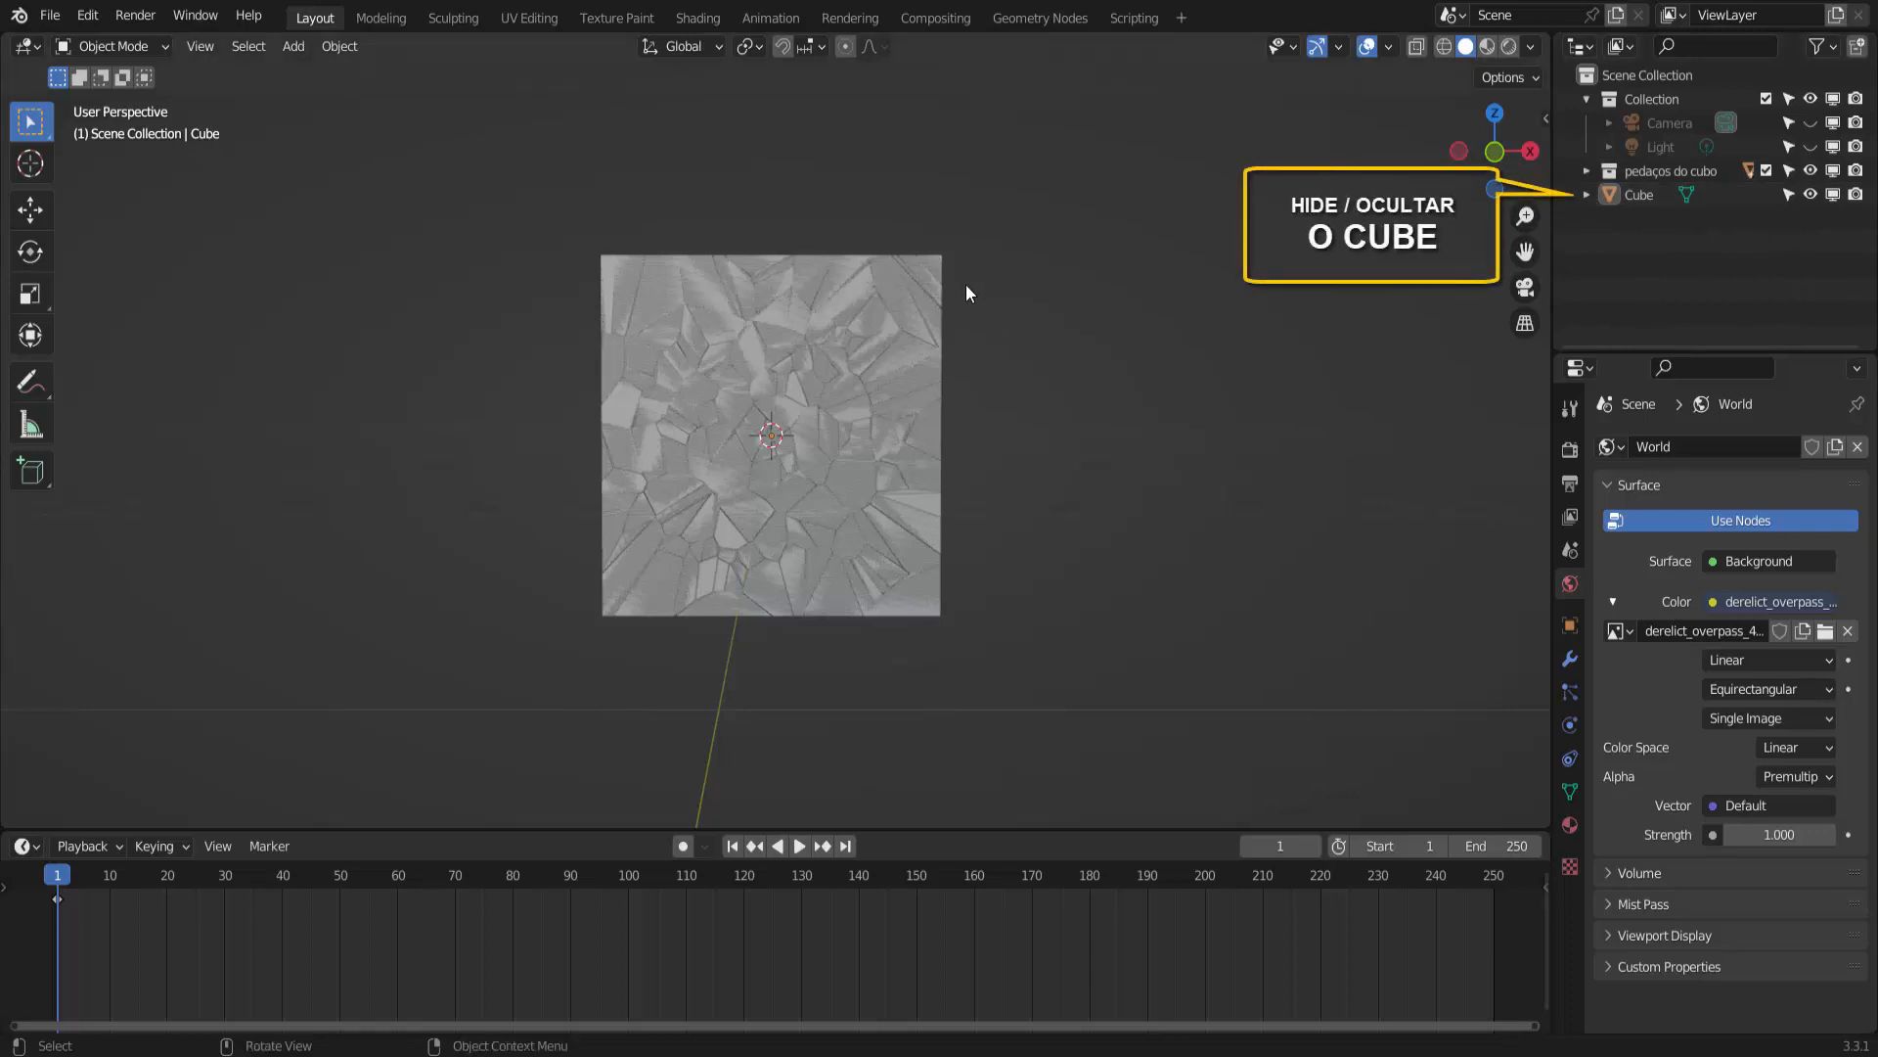
pyautogui.click(1809, 194)
pyautogui.click(1854, 195)
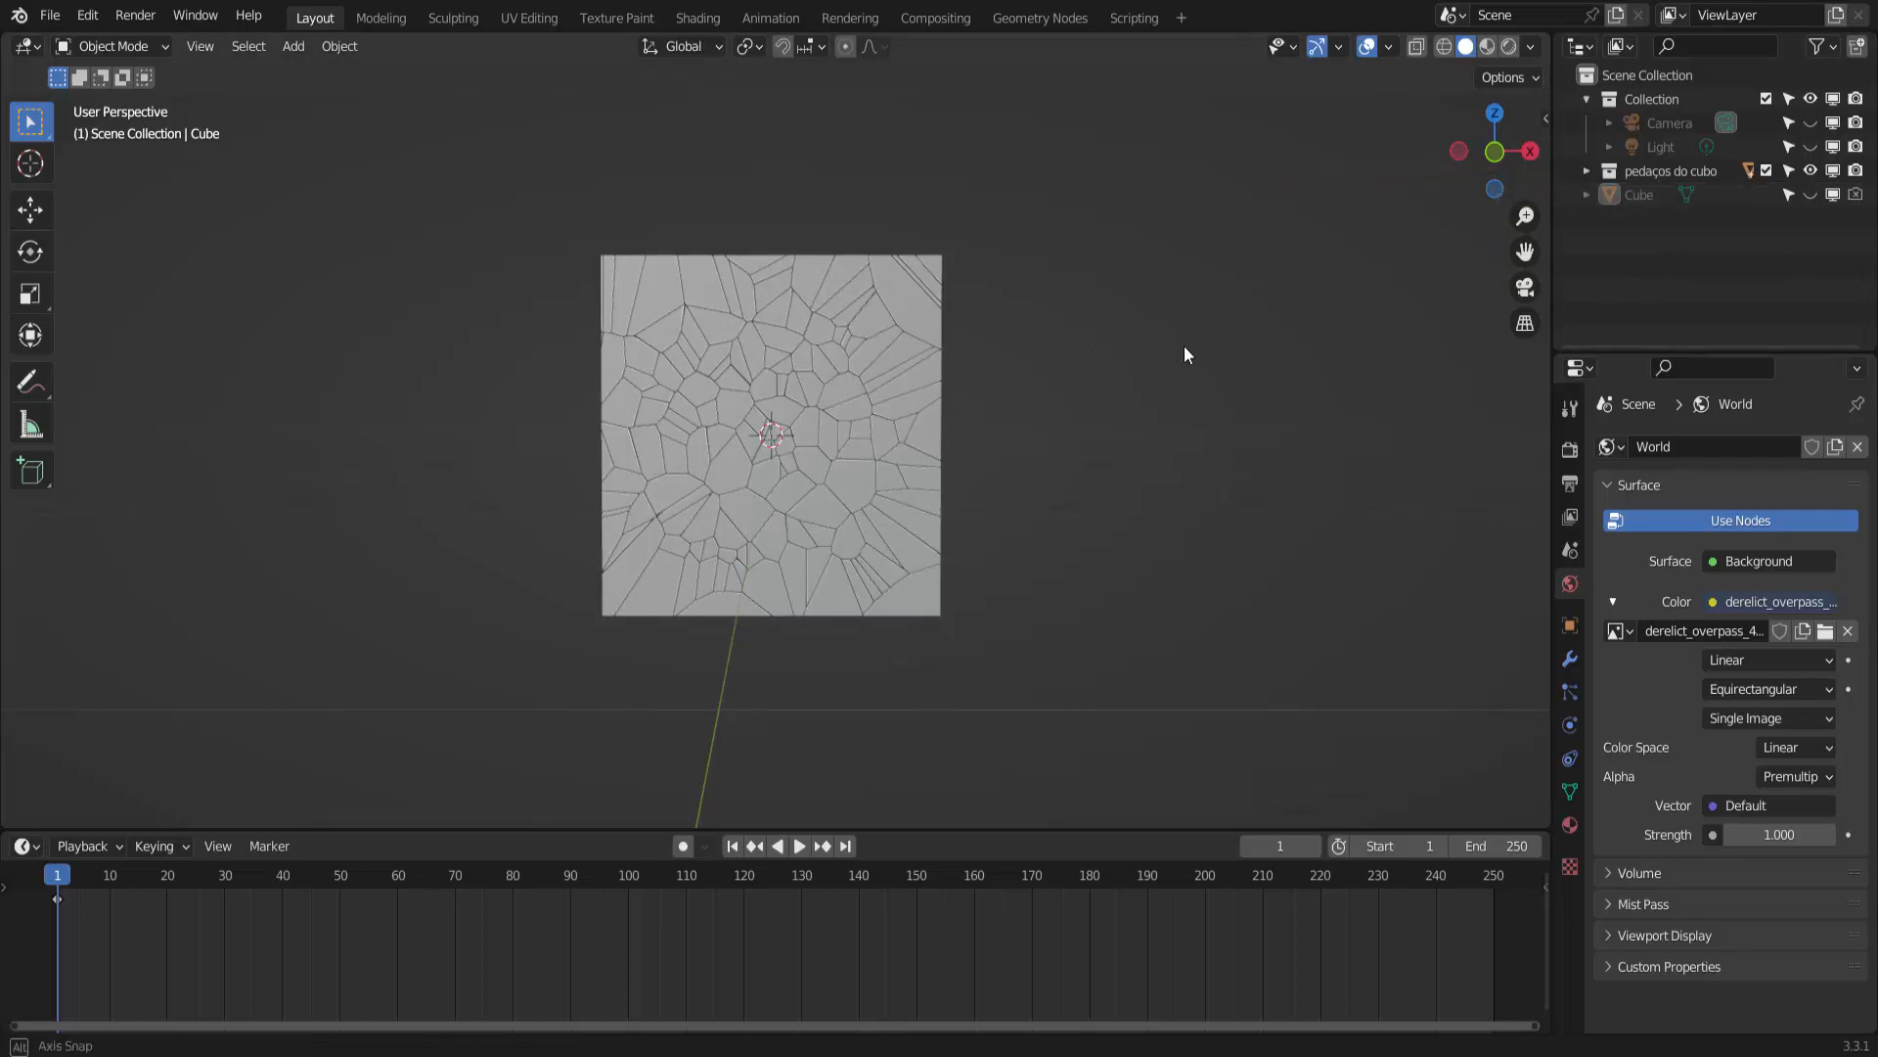
# - Inspect the fractured cube's emoji texture from an angle in Material Preview, and return to Solid shading
pyautogui.moveTo(1184, 344); pyautogui.dragTo(1135, 357, button='middle')
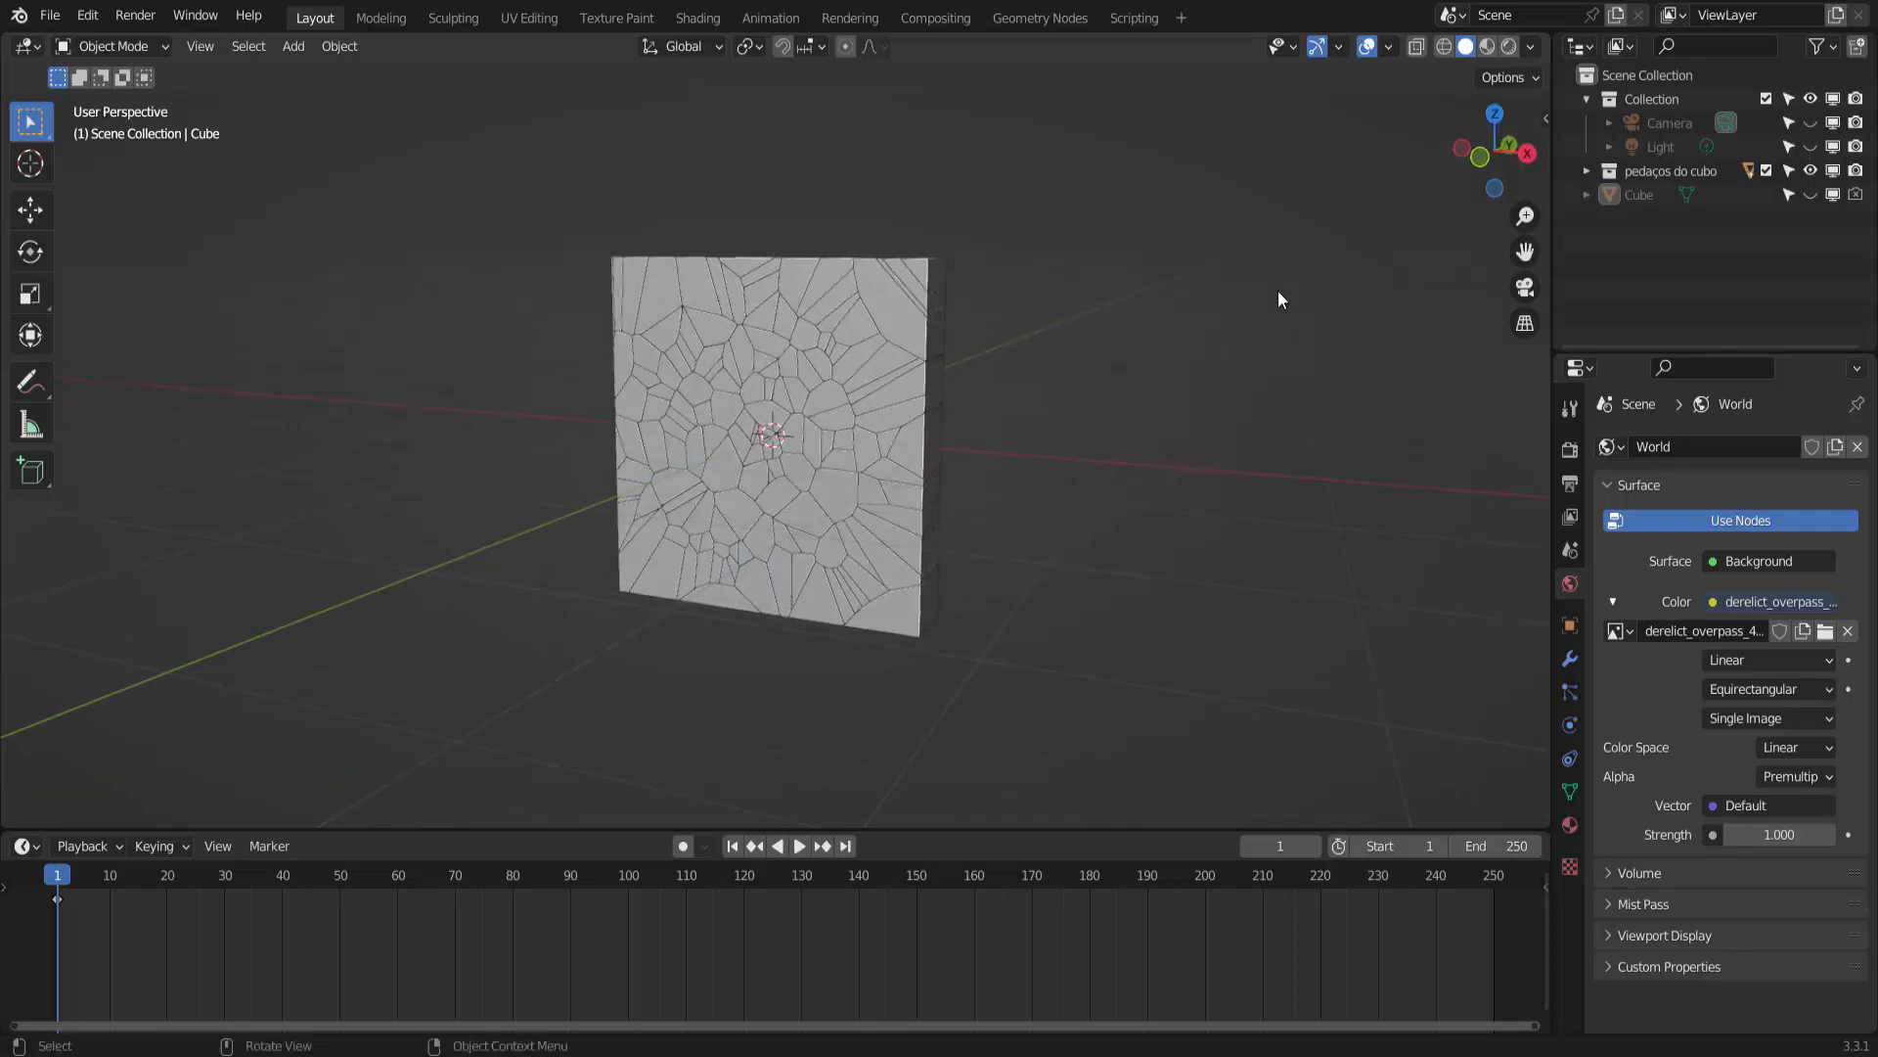
pyautogui.click(1489, 49)
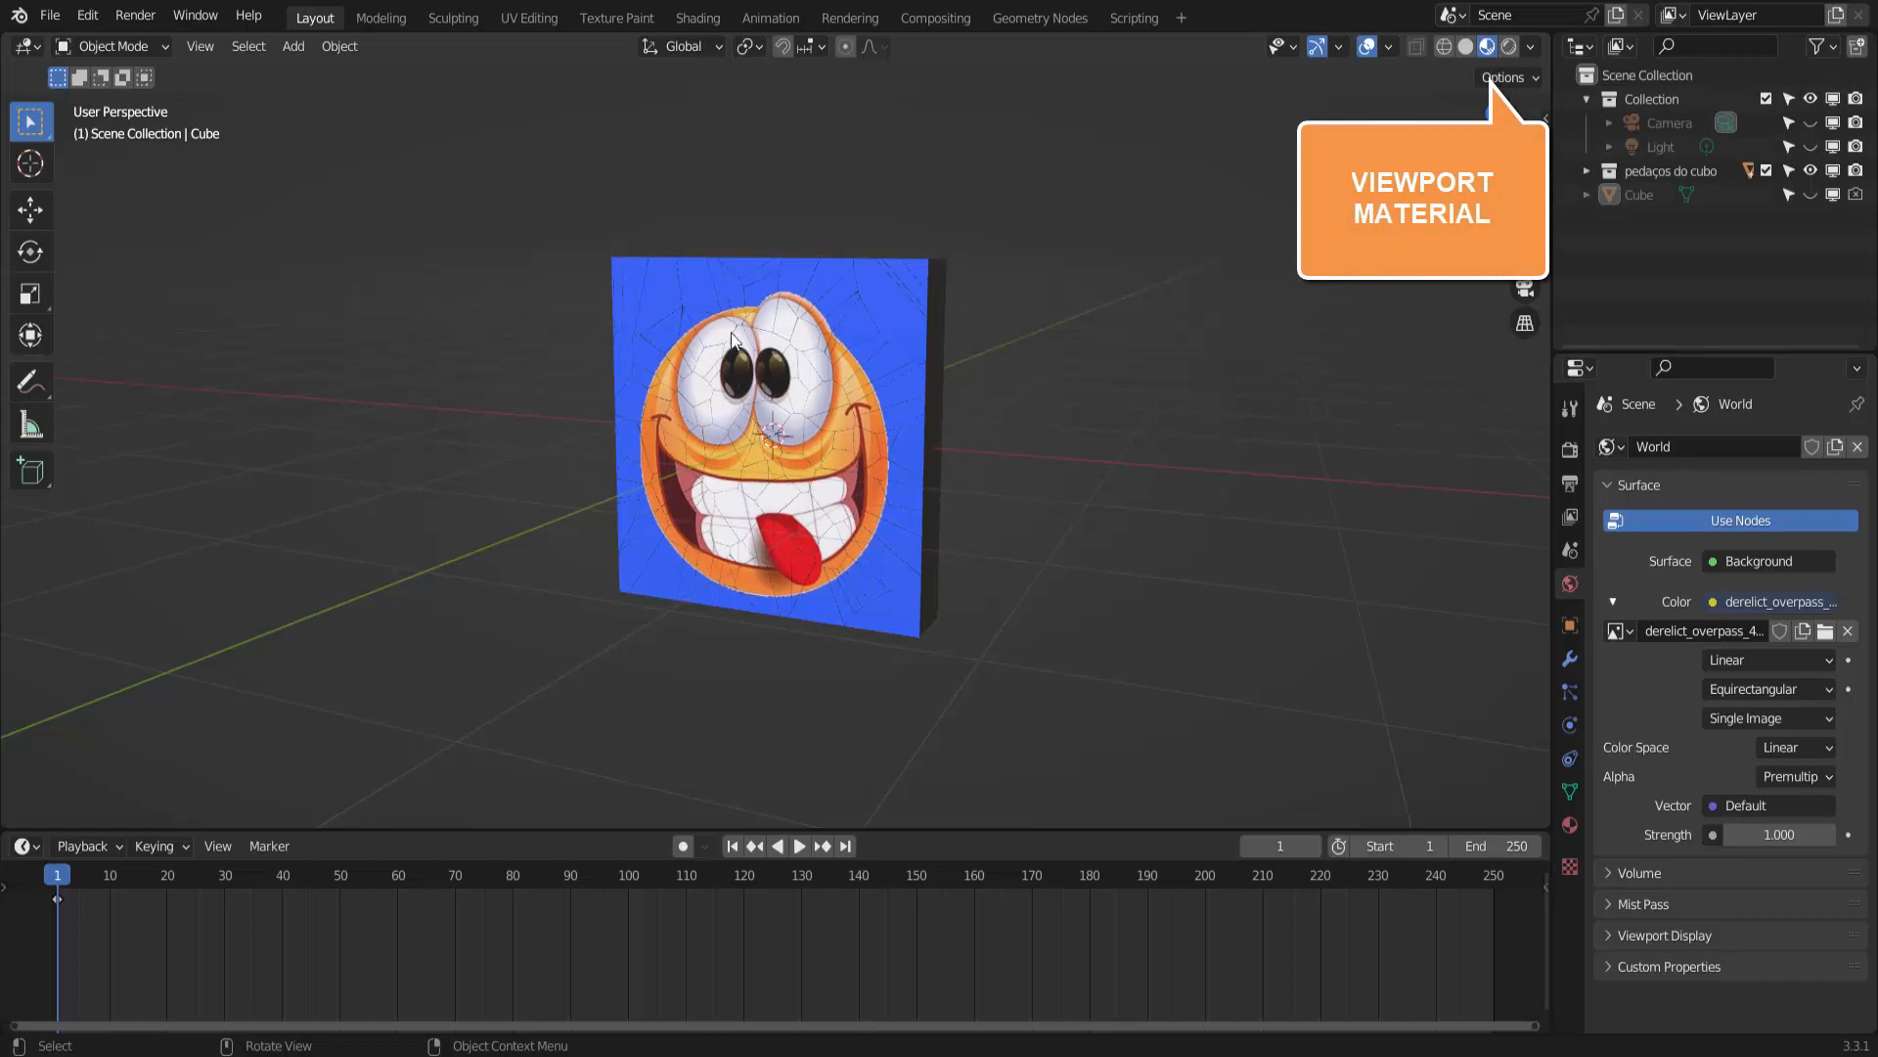
pyautogui.moveTo(1078, 472)
pyautogui.mouseDown(button='middle')
pyautogui.moveTo(1043, 497)
pyautogui.moveTo(1025, 474)
pyautogui.moveTo(1044, 469)
pyautogui.mouseUp(button='middle')
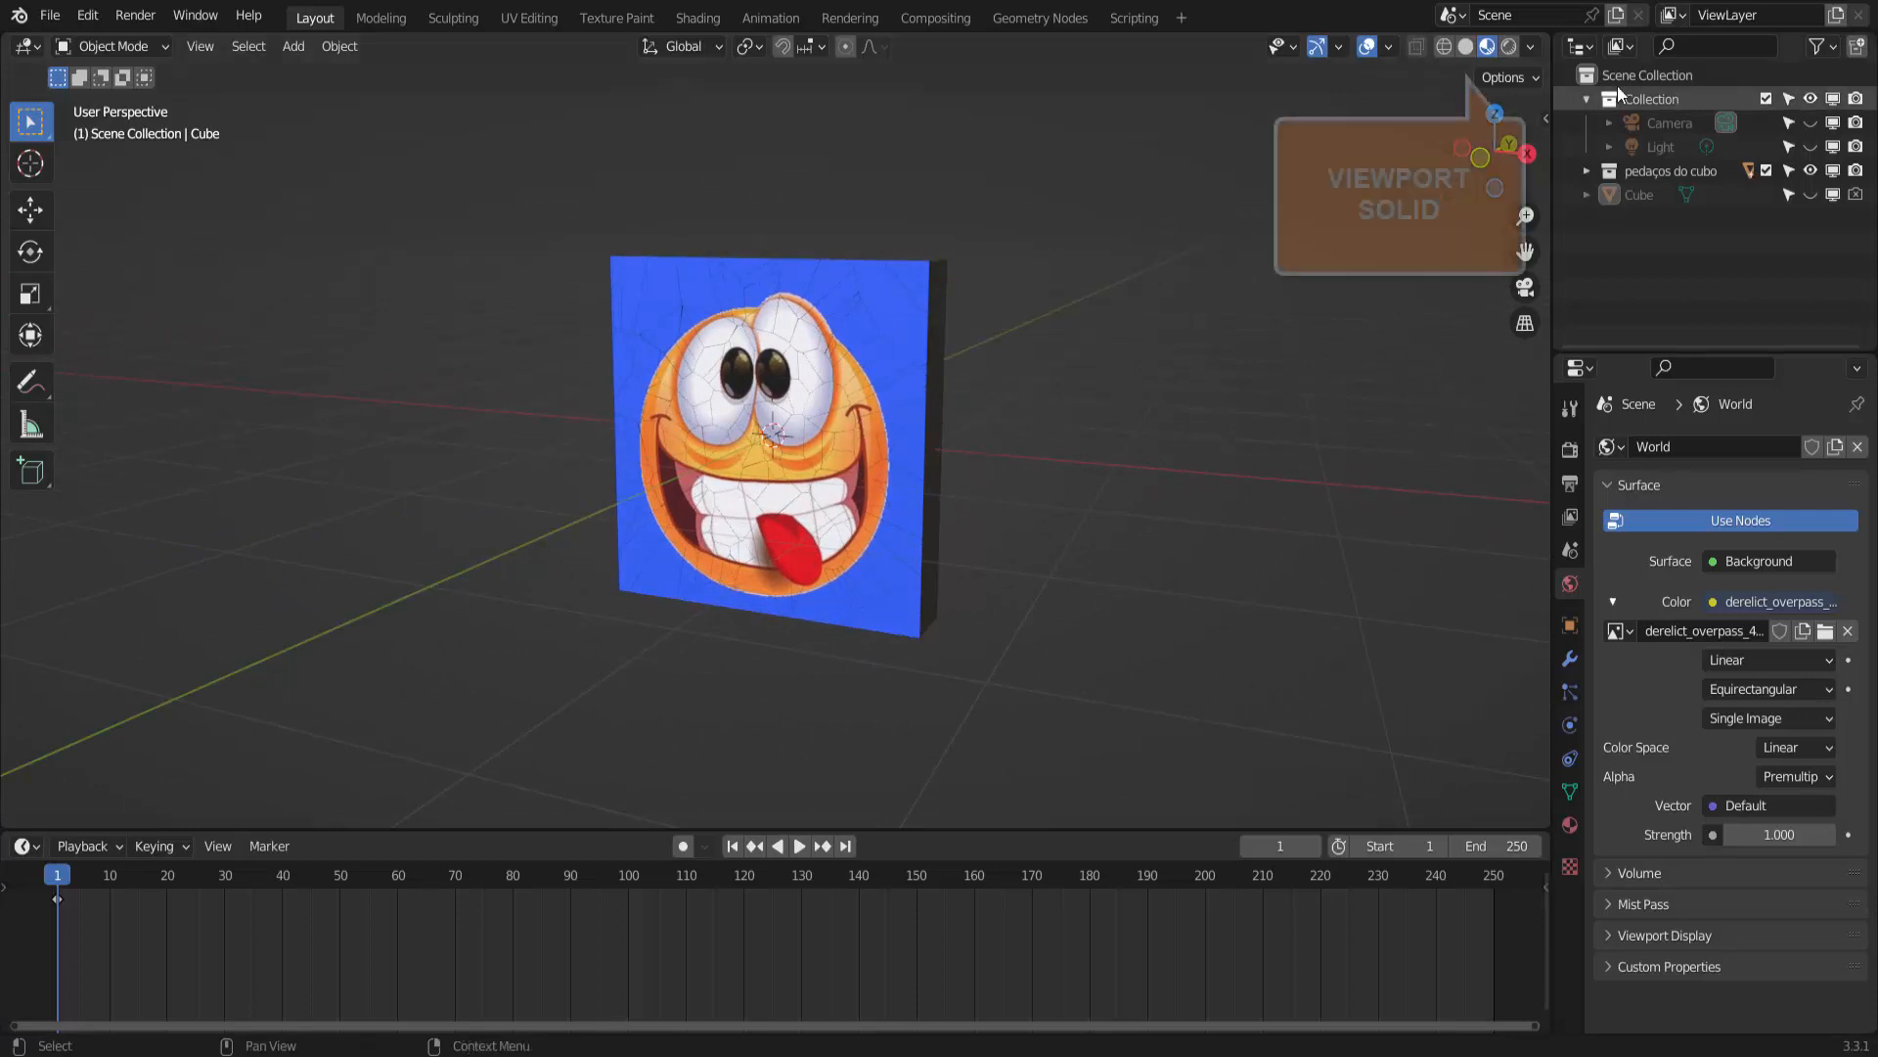
pyautogui.click(1466, 47)
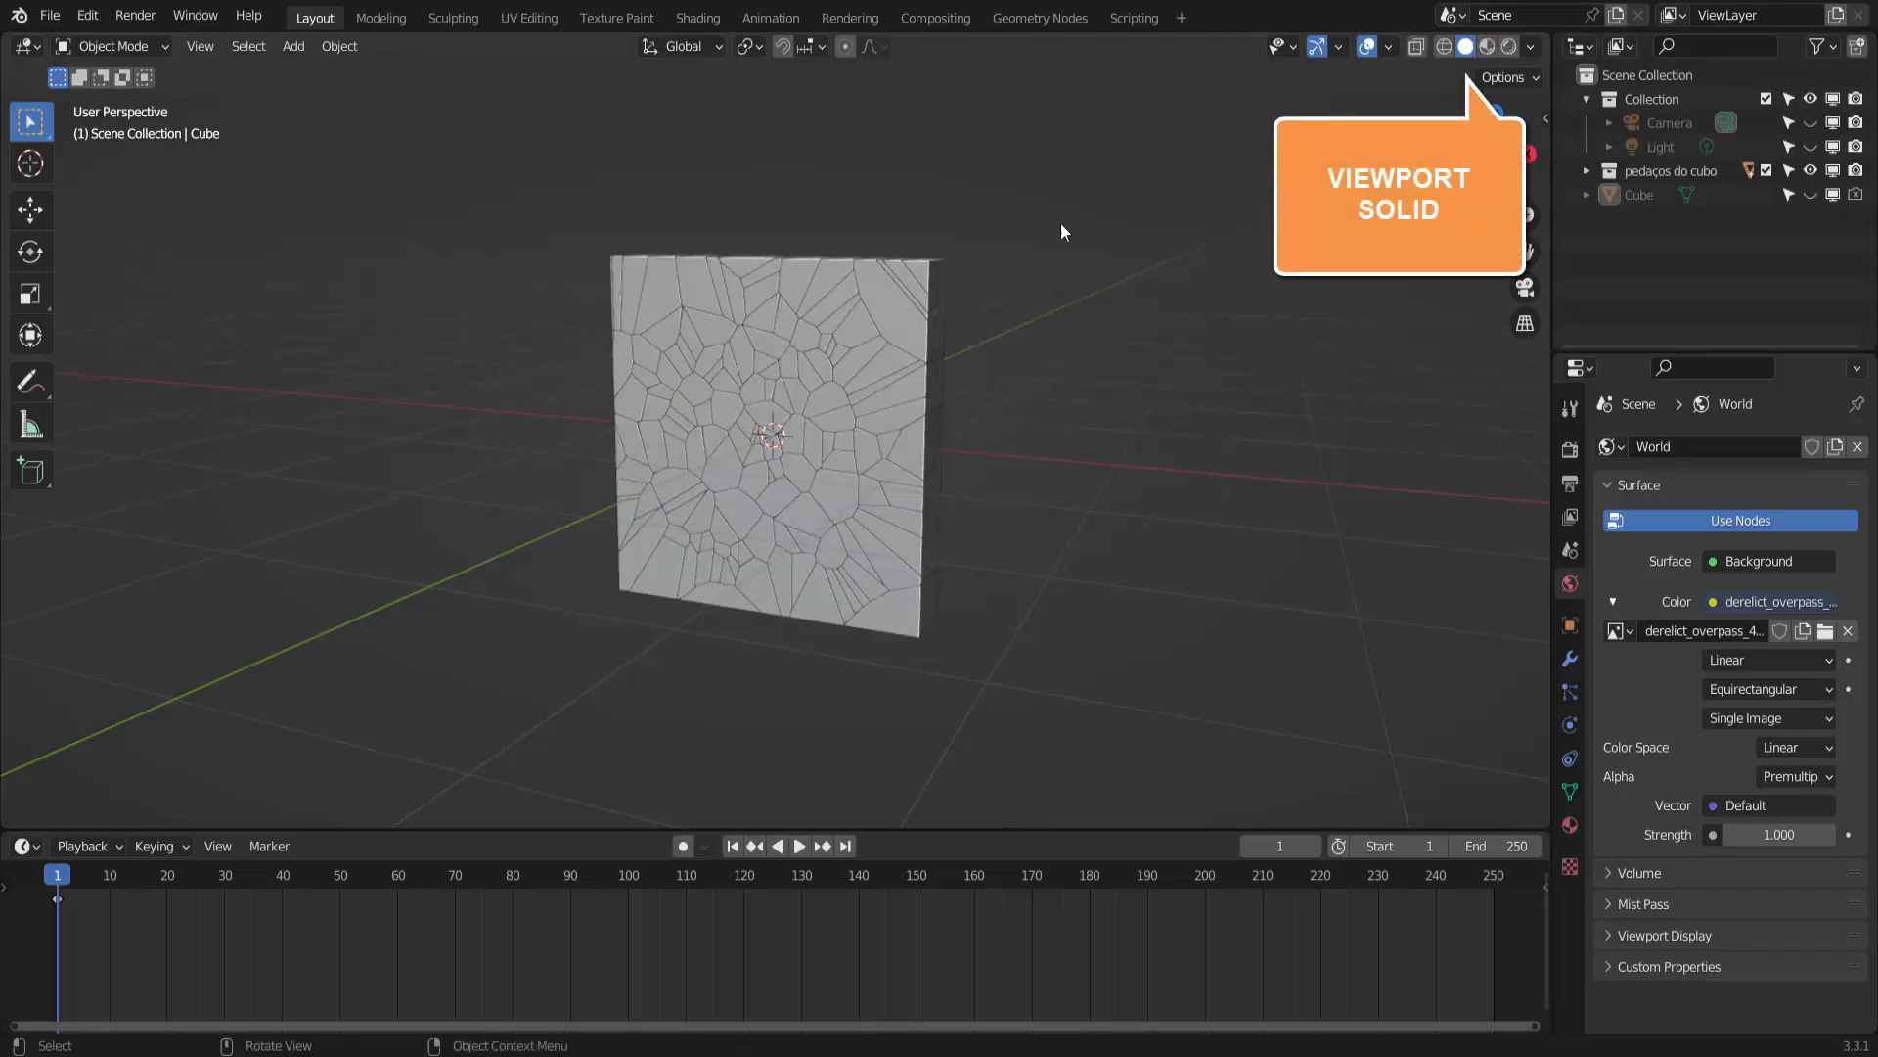
# - Add Rigid Body physics to one fragment near the center of the cube's face
pyautogui.click(777, 419)
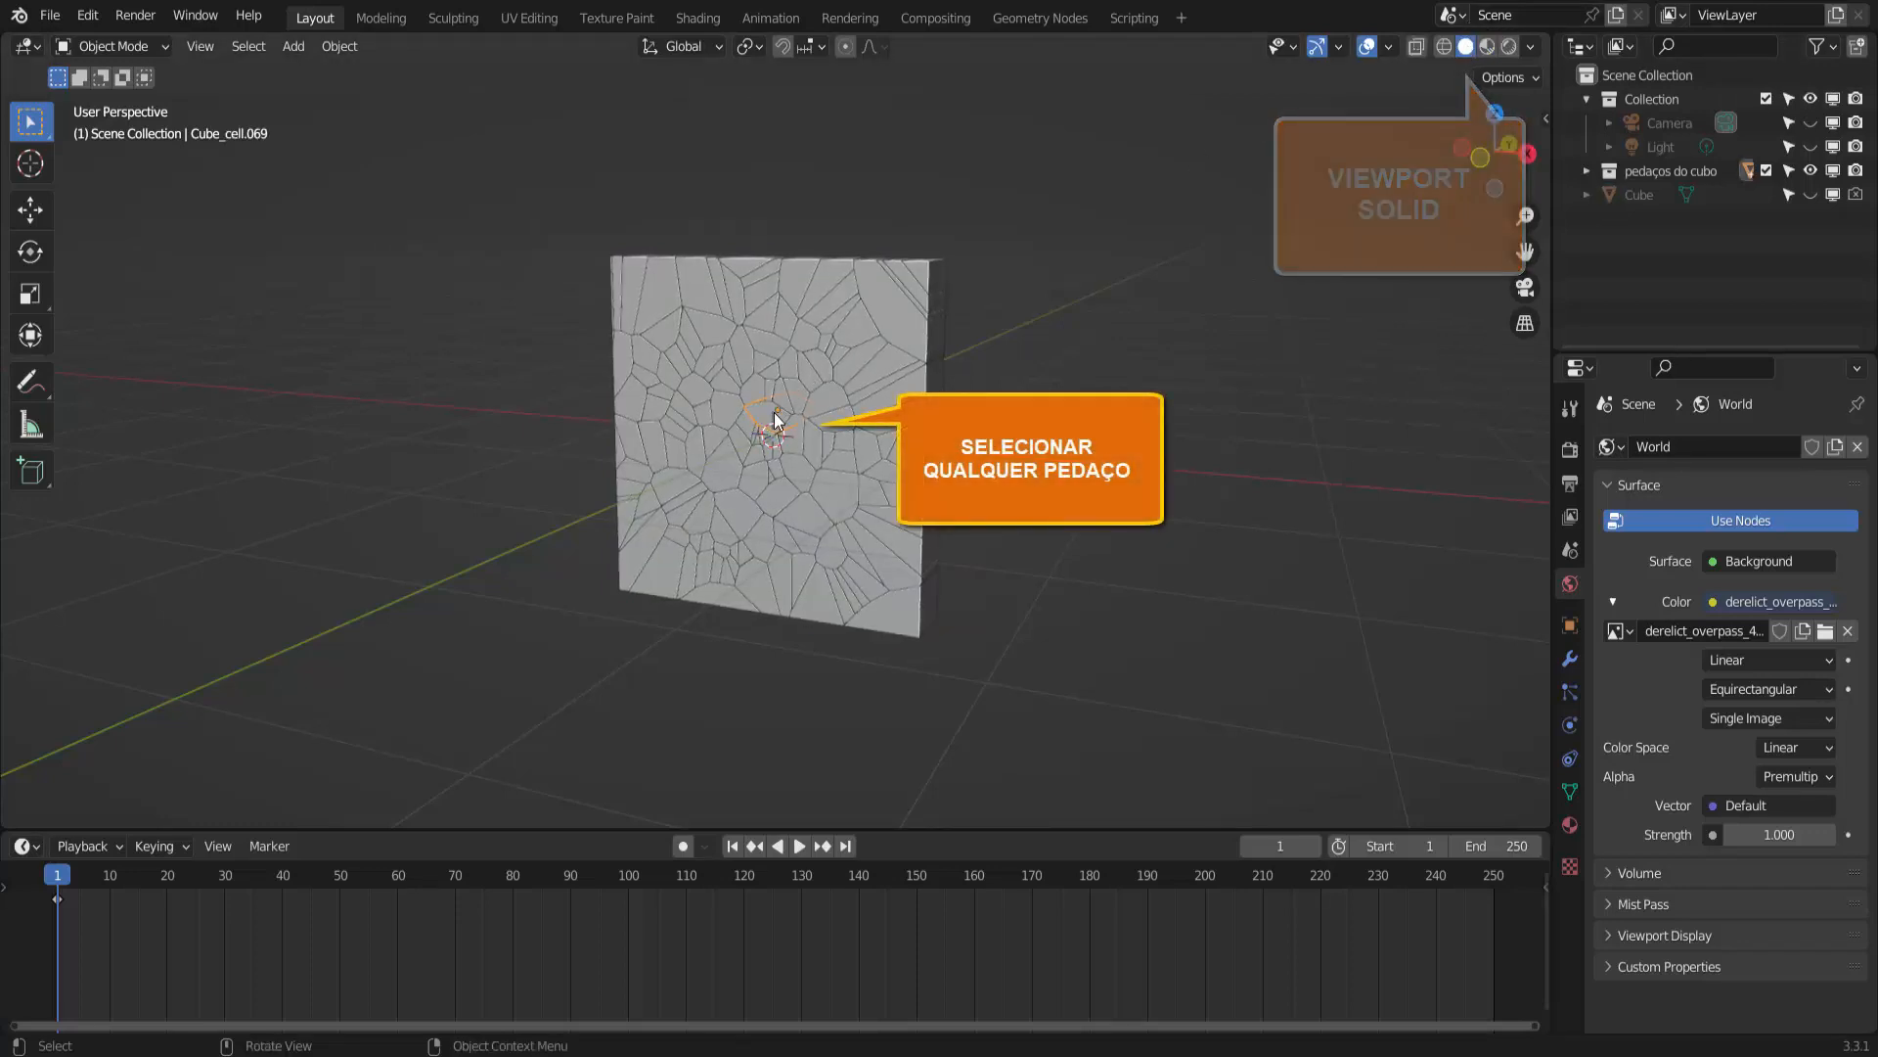
pyautogui.click(1569, 725)
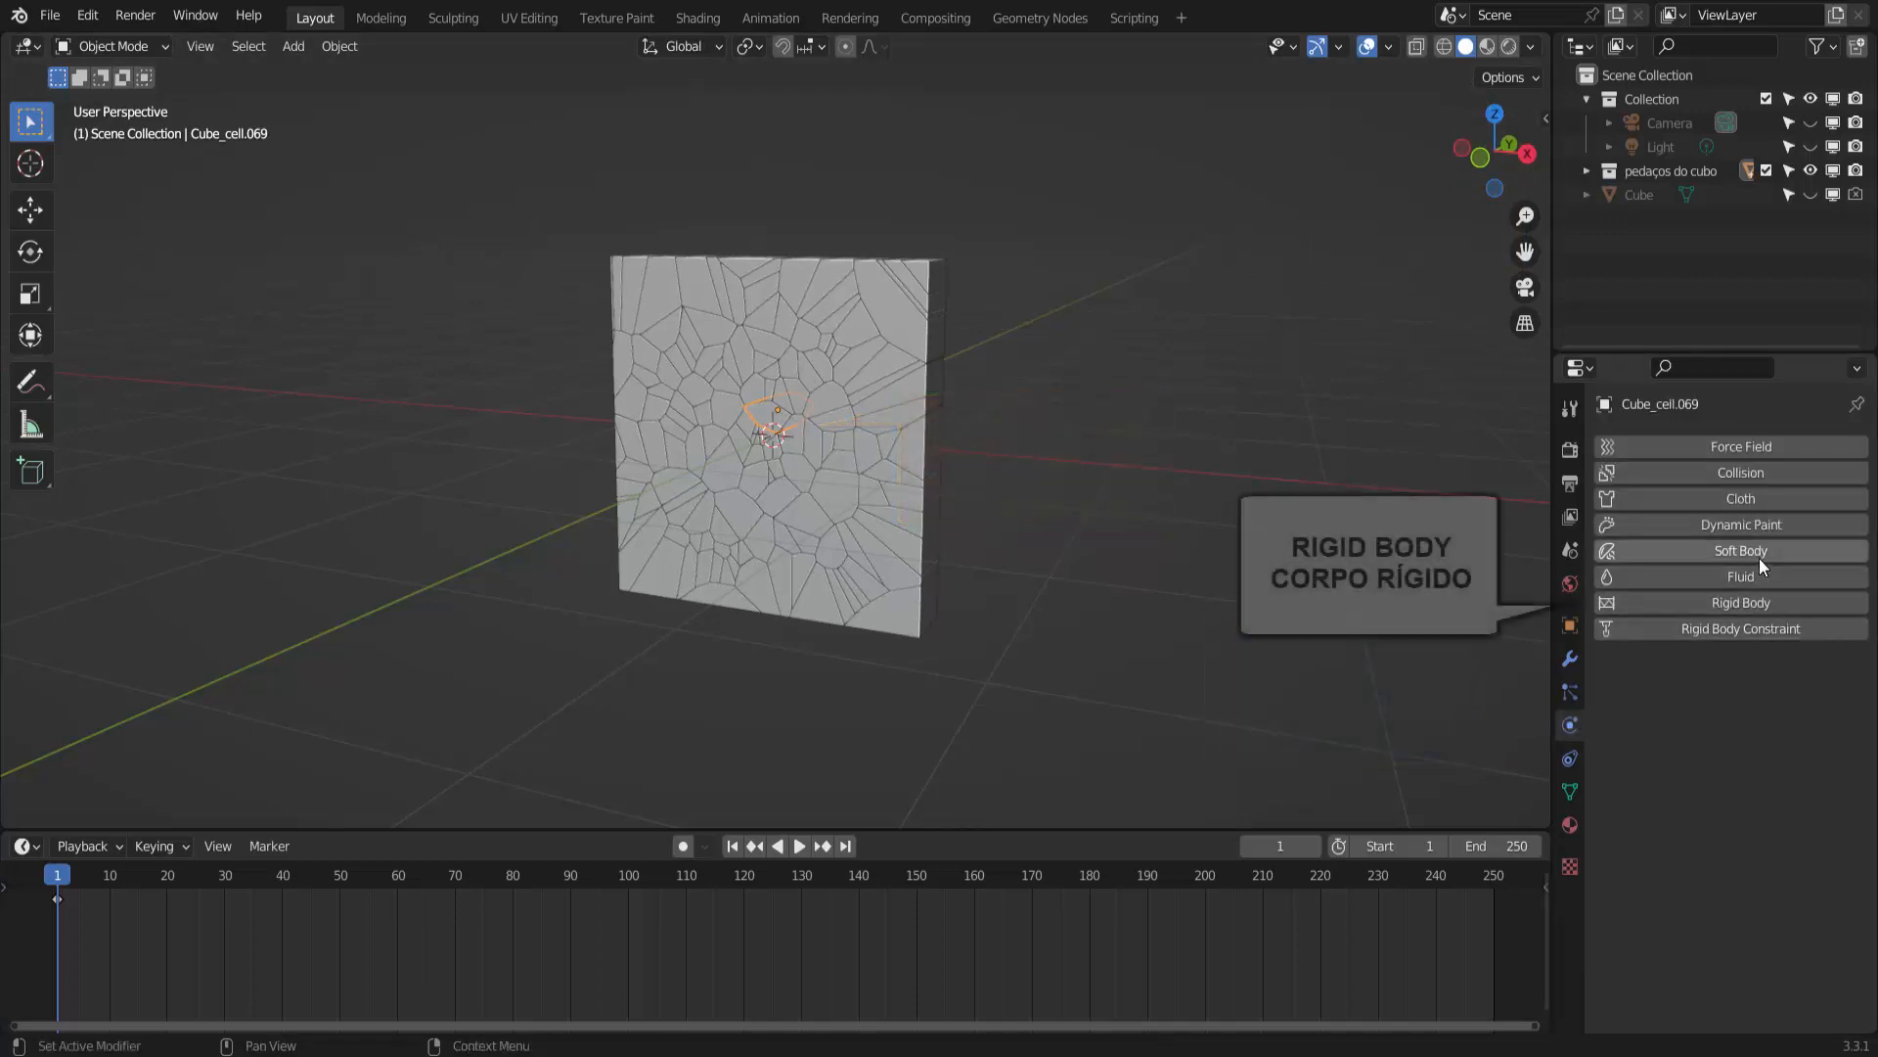
pyautogui.click(1743, 602)
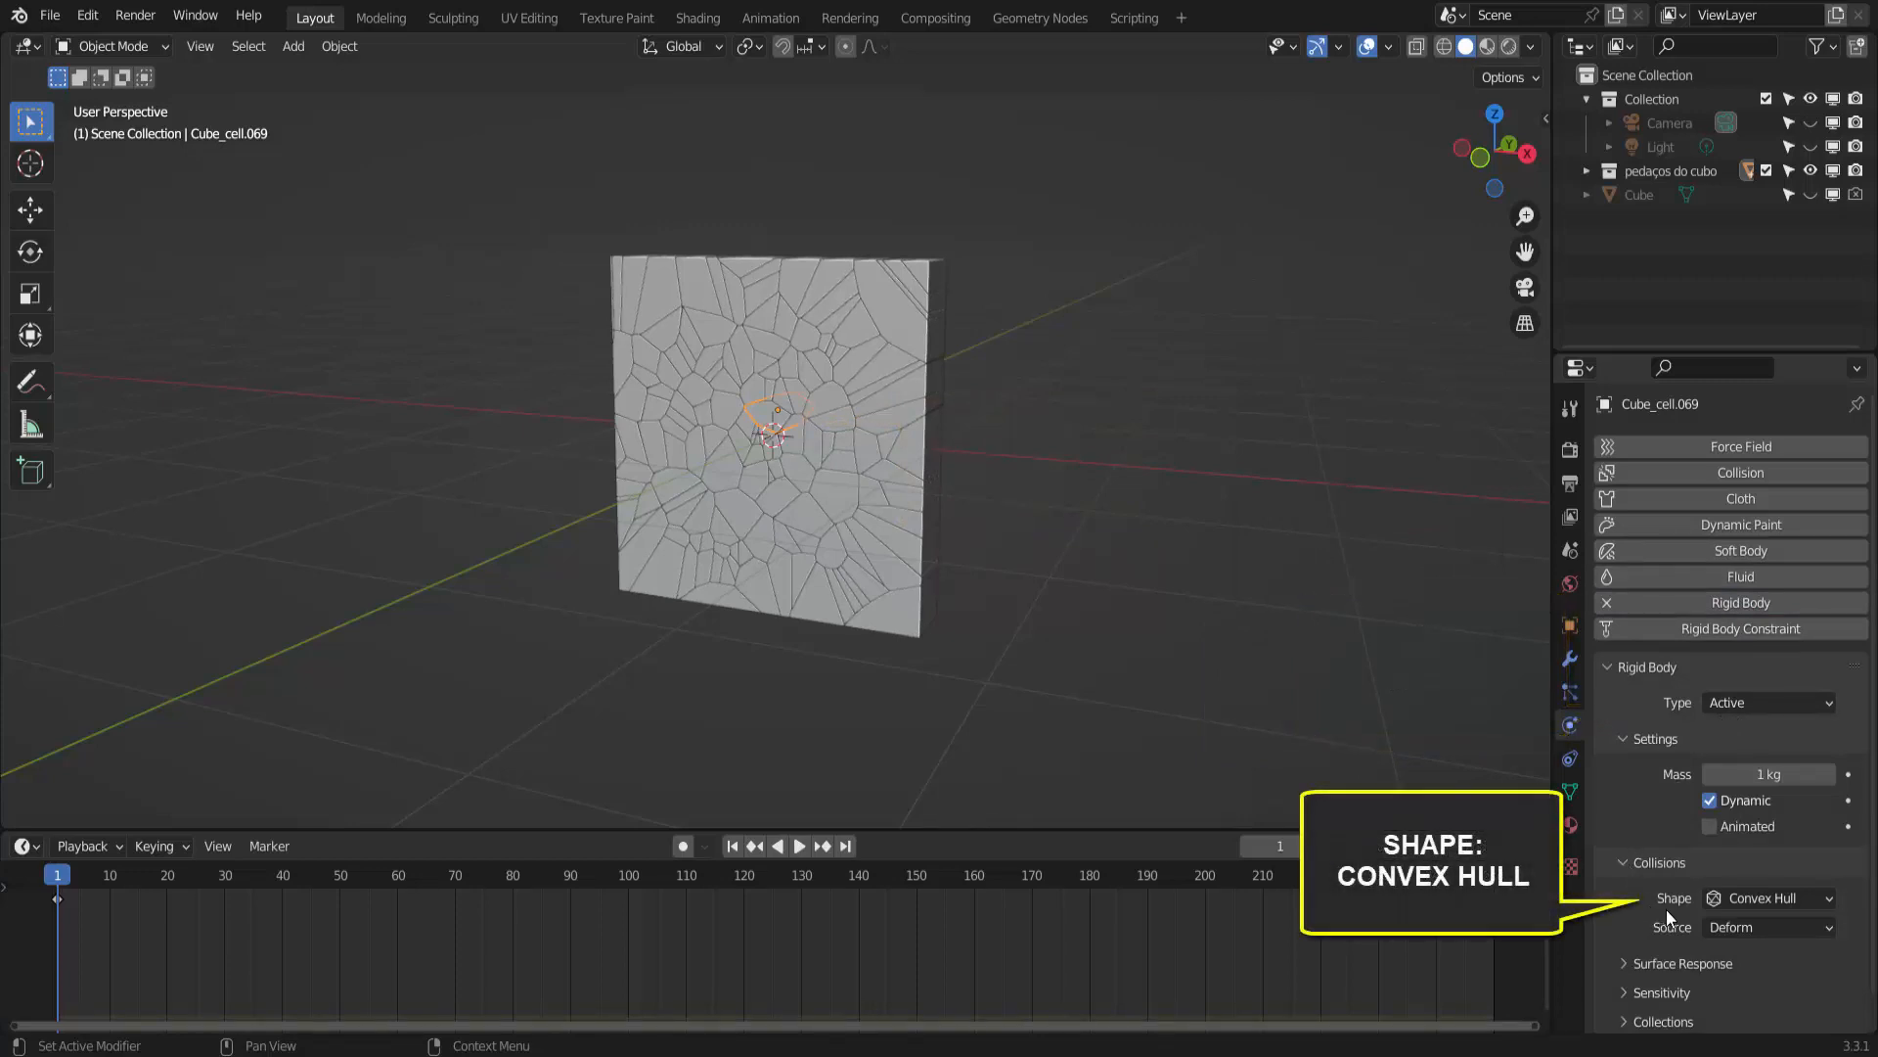
# - Enable Deactivation with Start Deactivated in the fragment's rigid body dynamics
pyautogui.scroll(-1, 1665, 908)
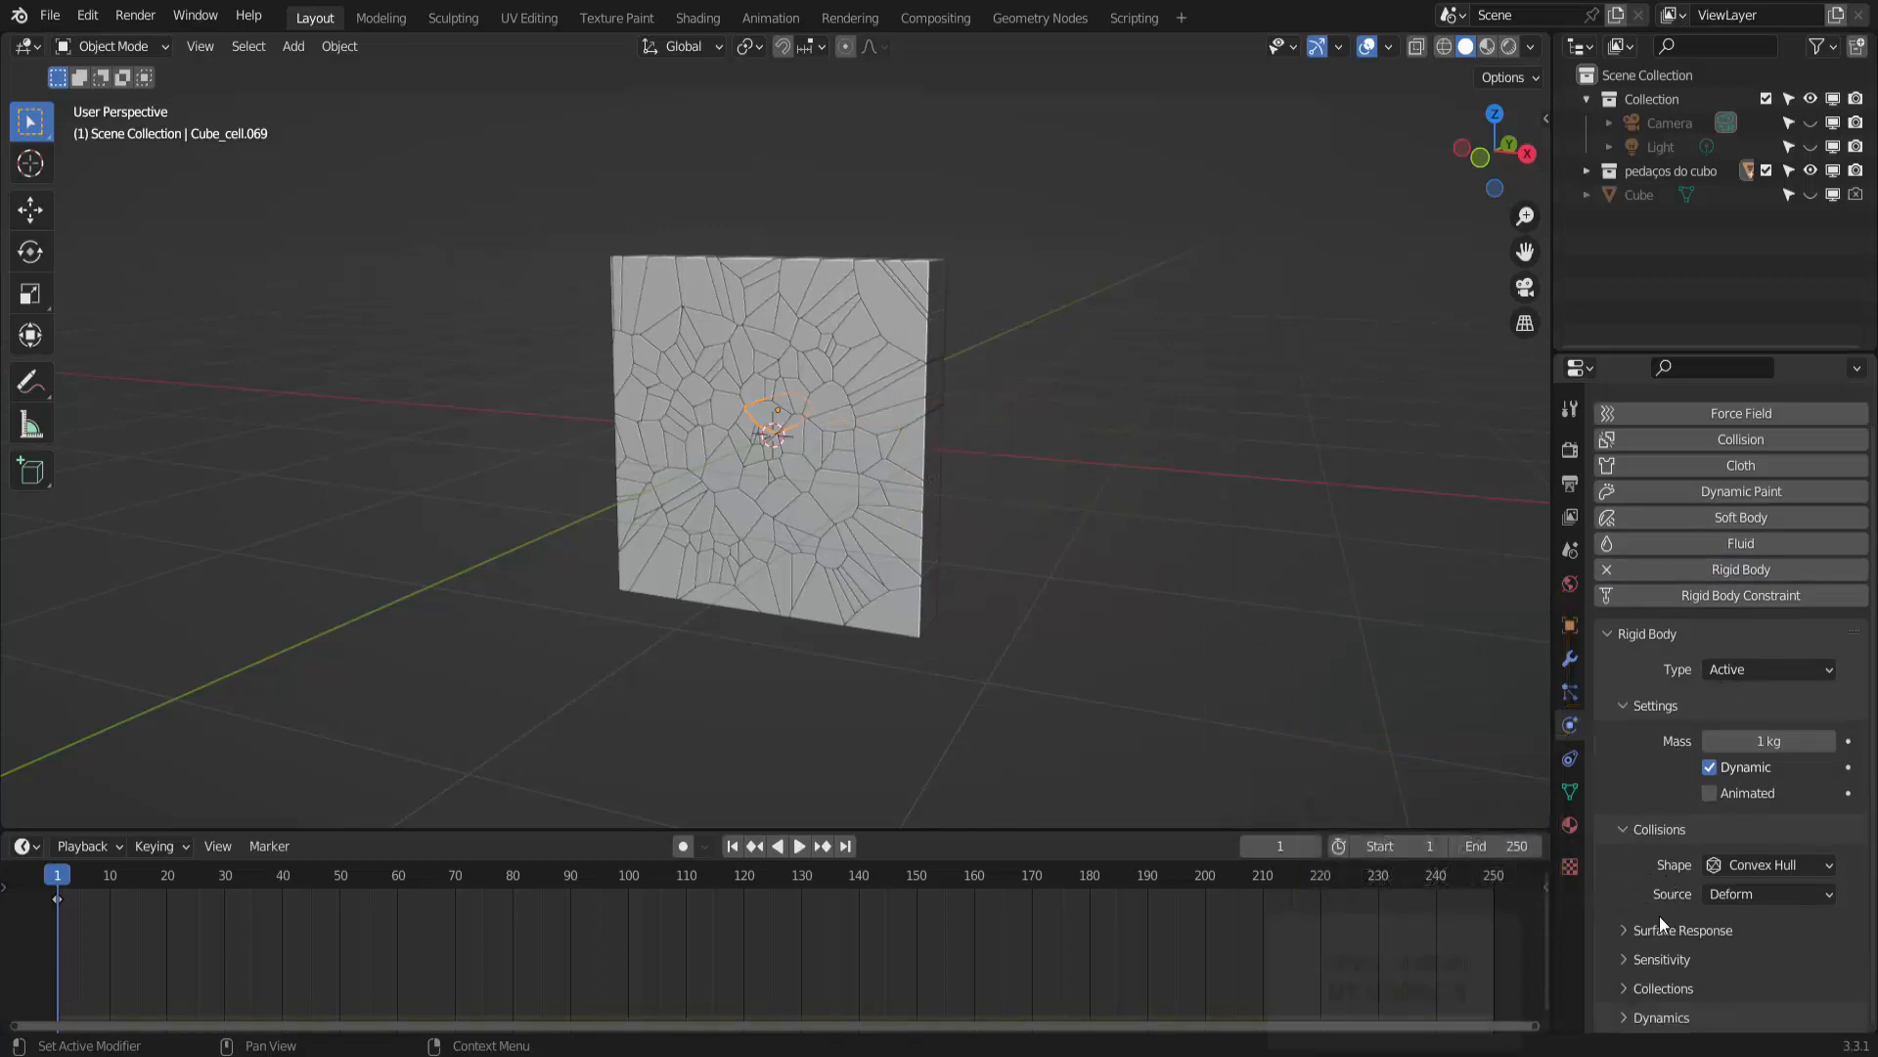
pyautogui.click(1629, 1017)
pyautogui.scroll(-1, 1626, 1008)
pyautogui.scroll(-2, 1624, 1000)
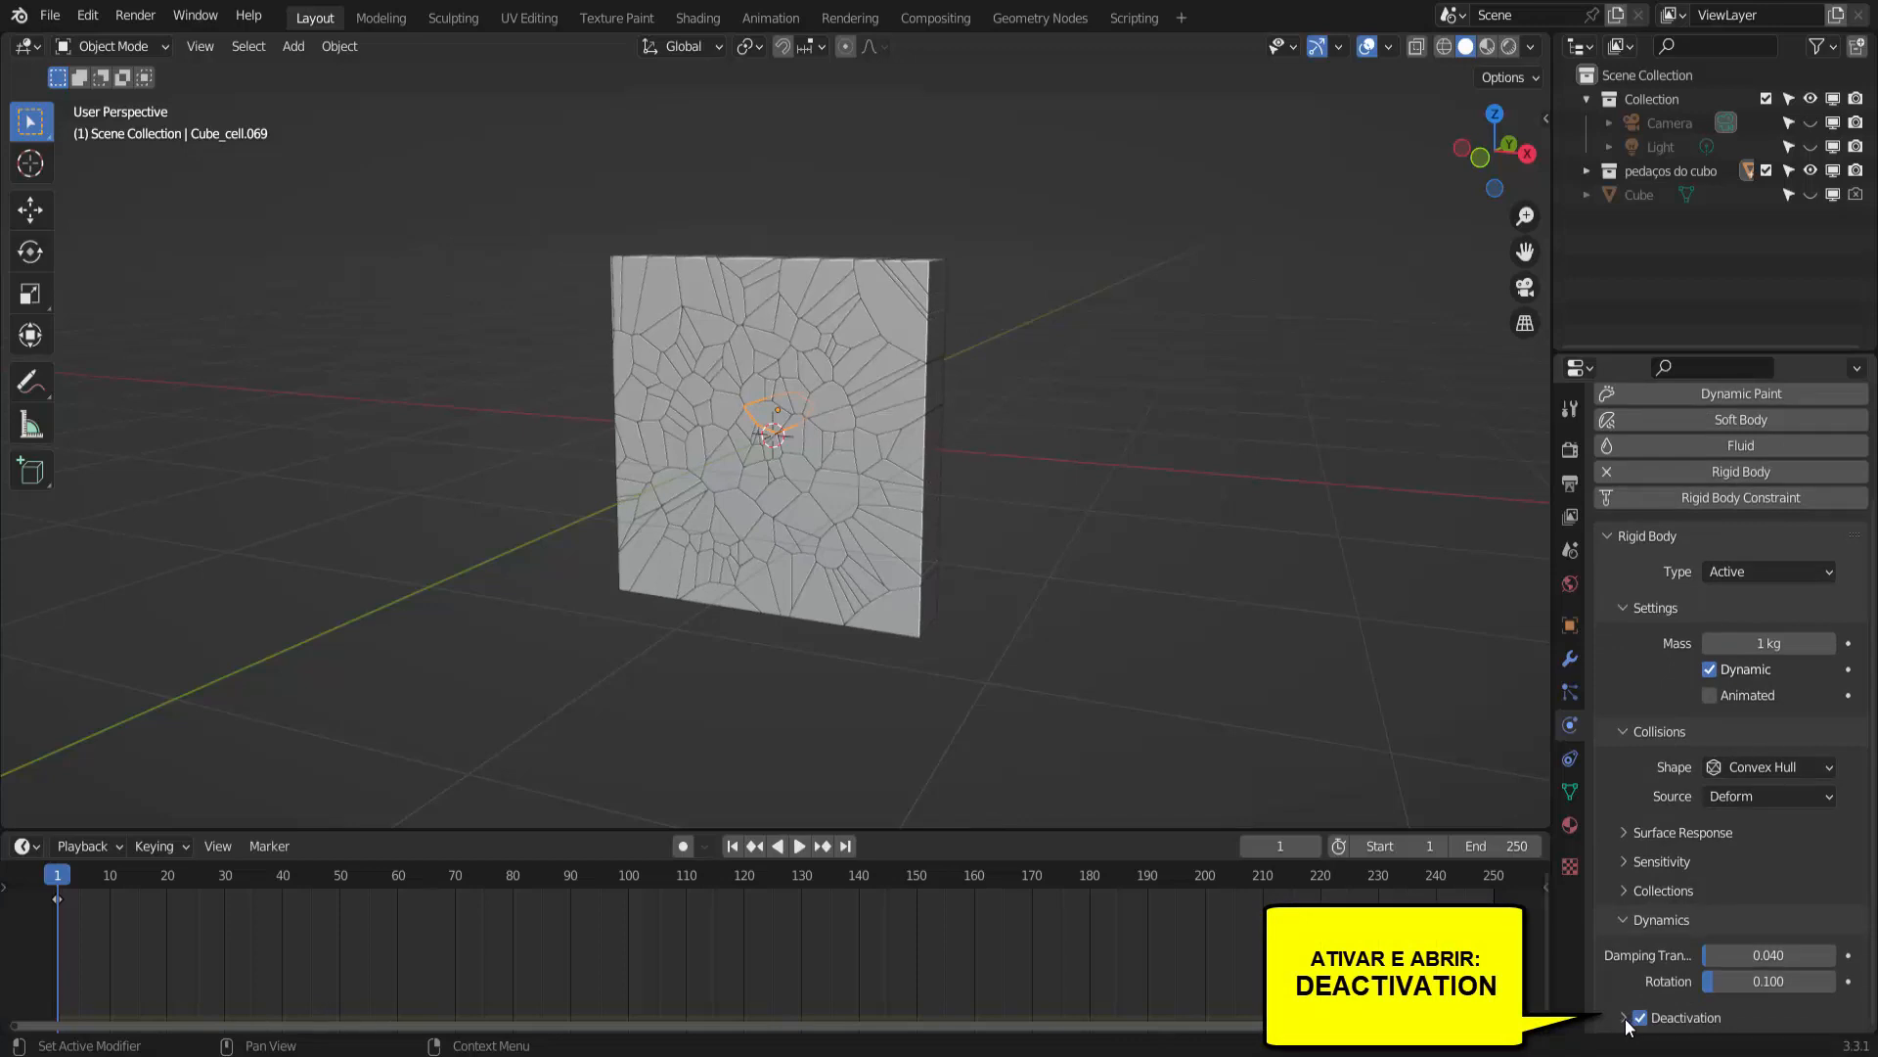
pyautogui.click(1625, 1020)
pyautogui.scroll(-3, 1621, 1025)
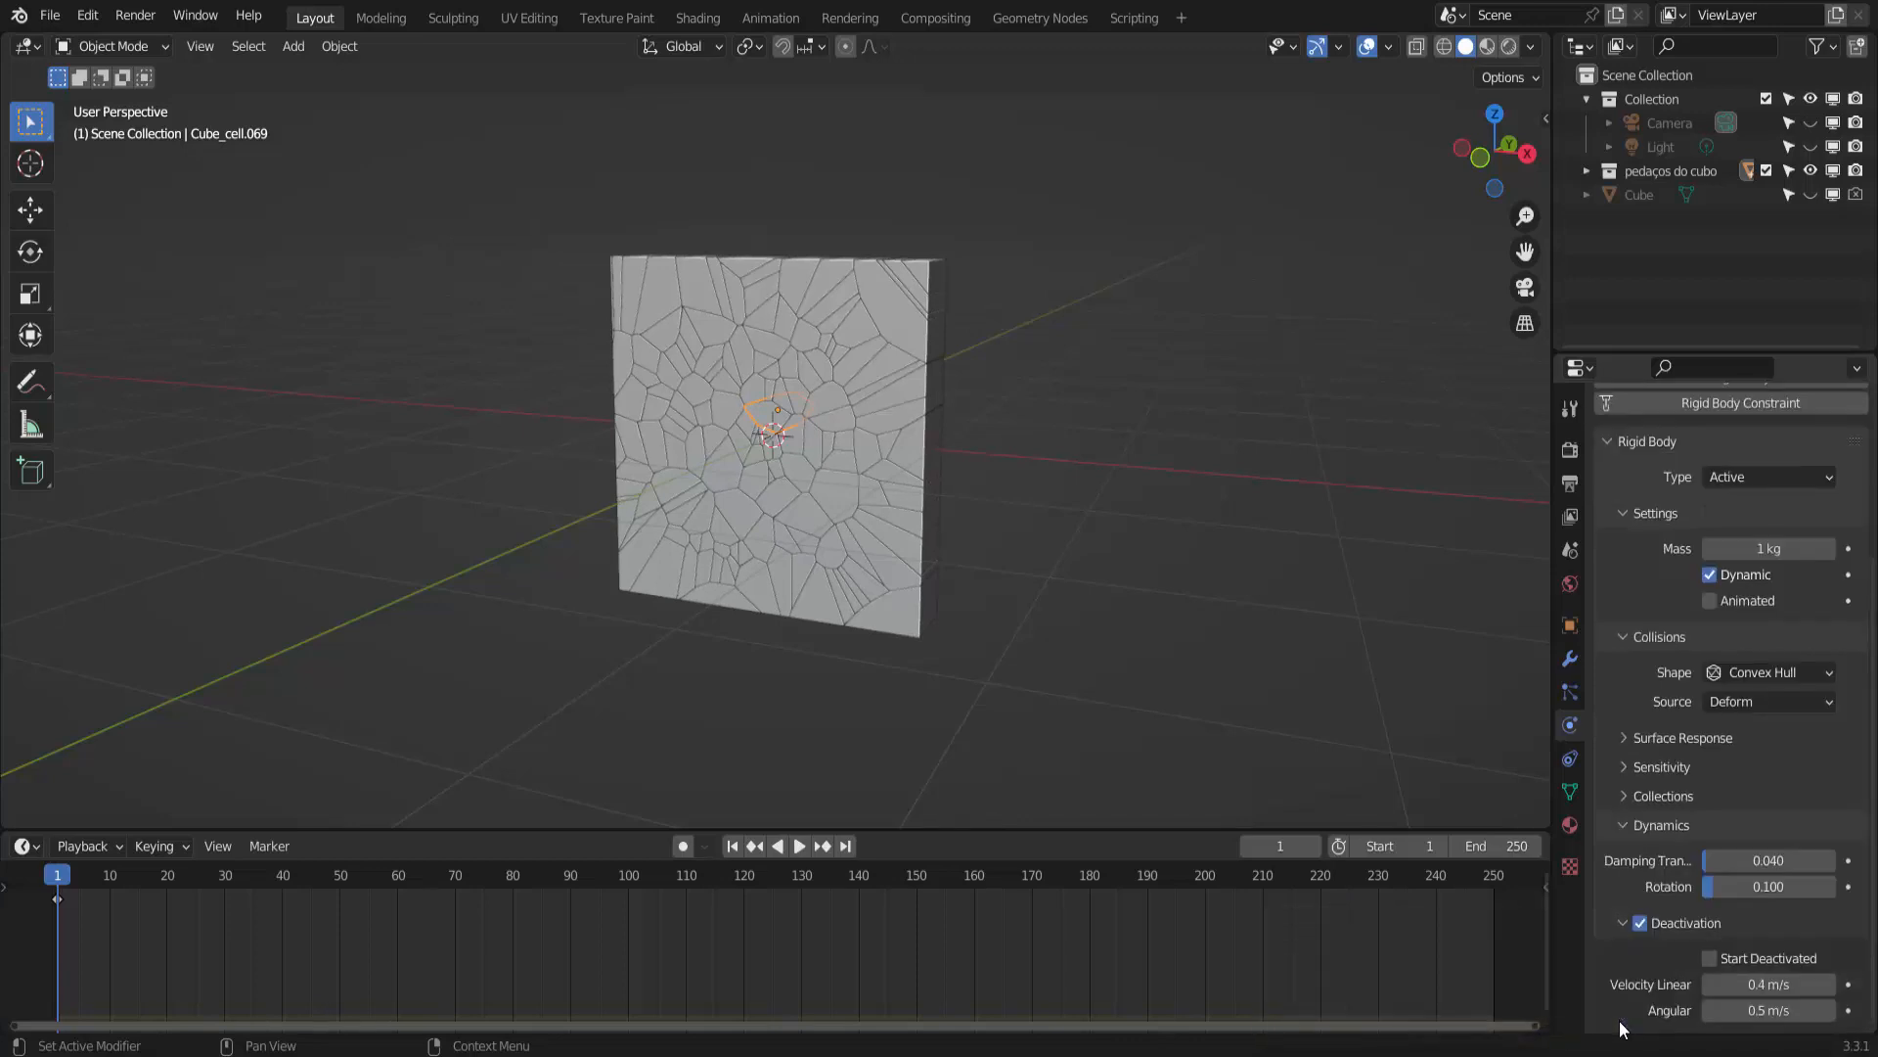
pyautogui.click(1710, 958)
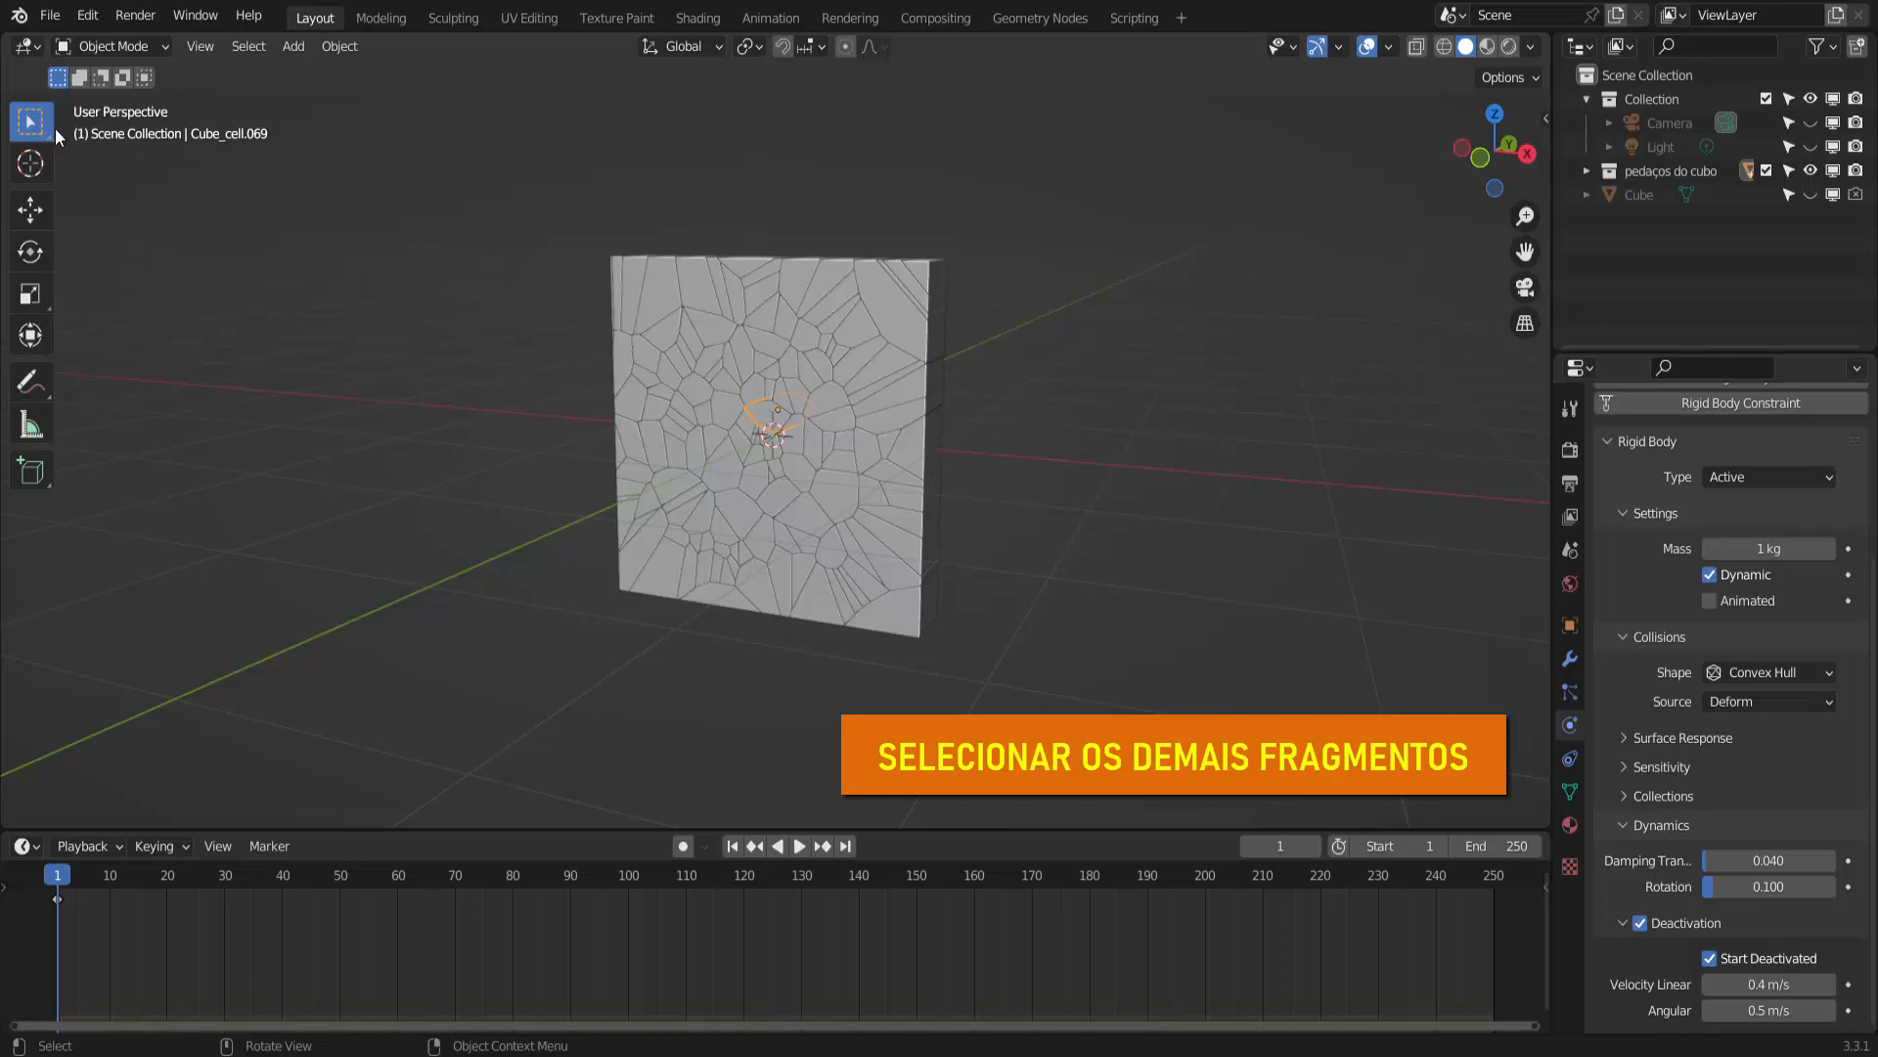
# - Select all the cube fragments and copy the active fragment's rigid body settings to them with Copy from Active
pyautogui.moveTo(547, 204); pyautogui.dragTo(1015, 696)
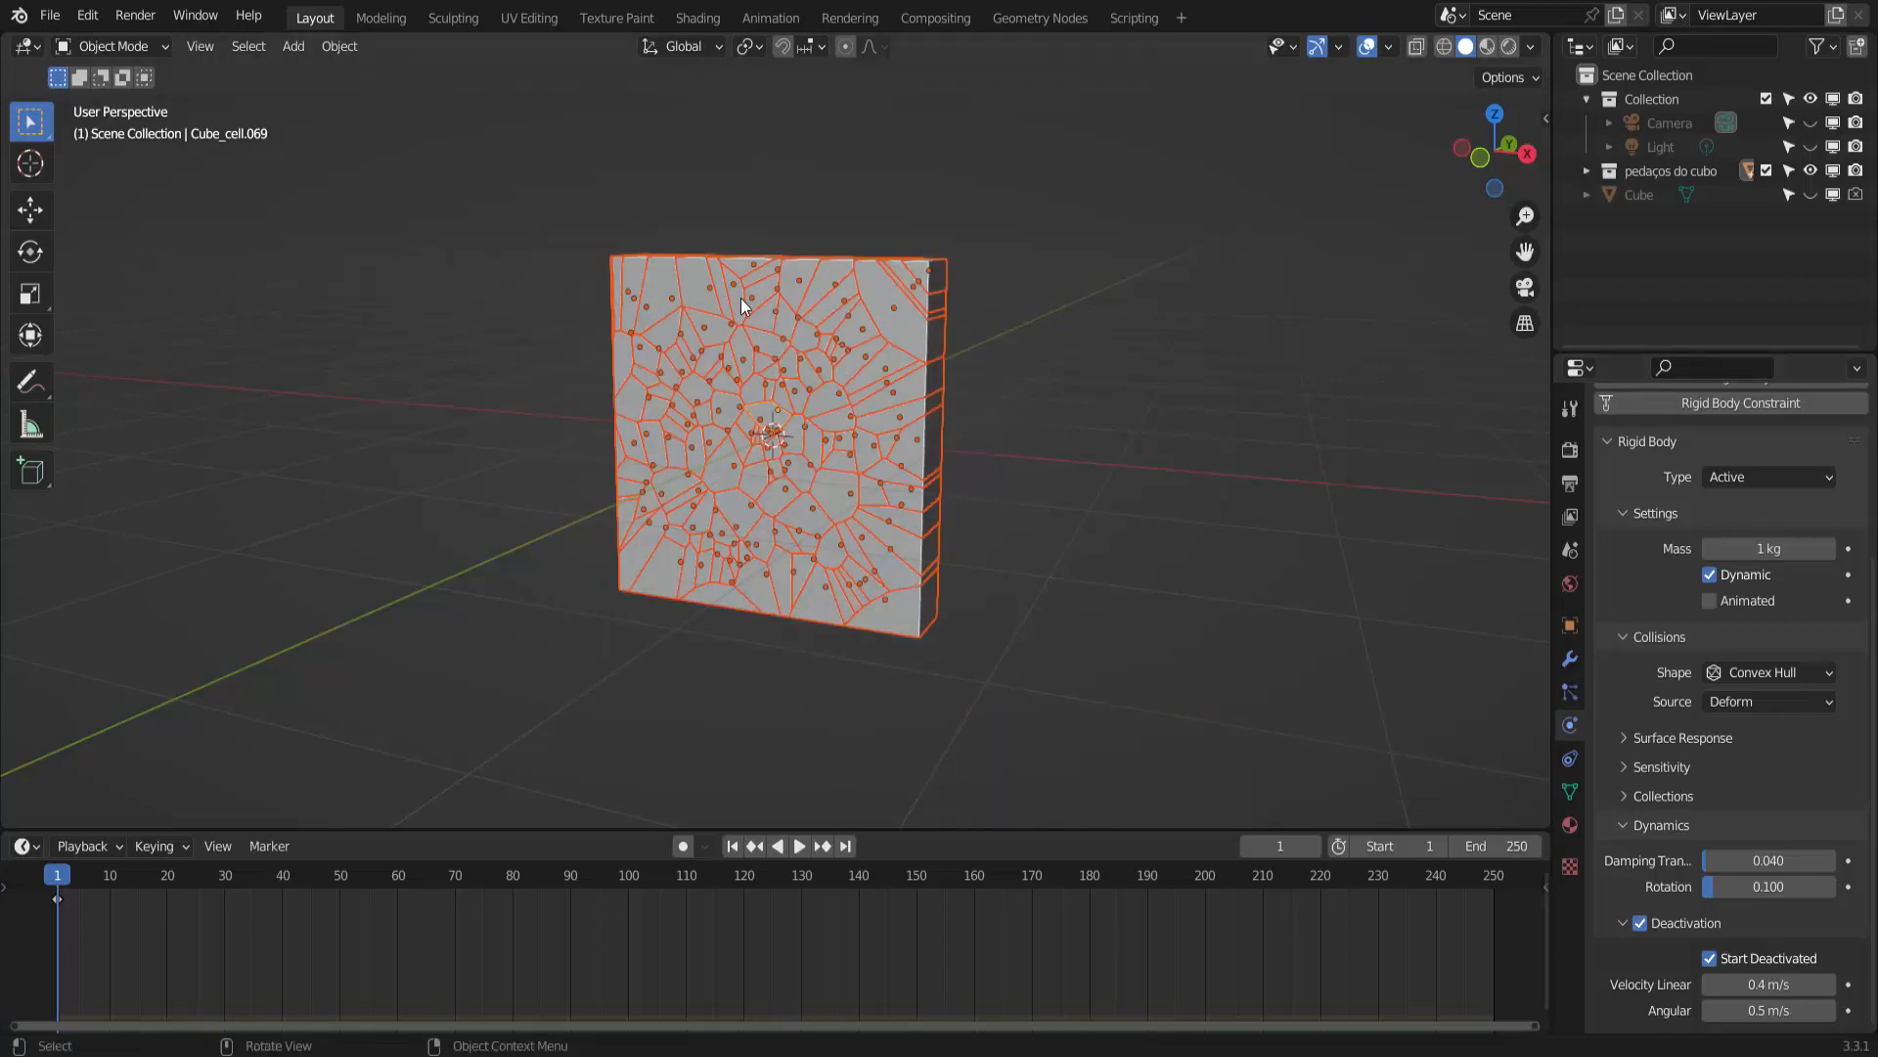
pyautogui.click(342, 49)
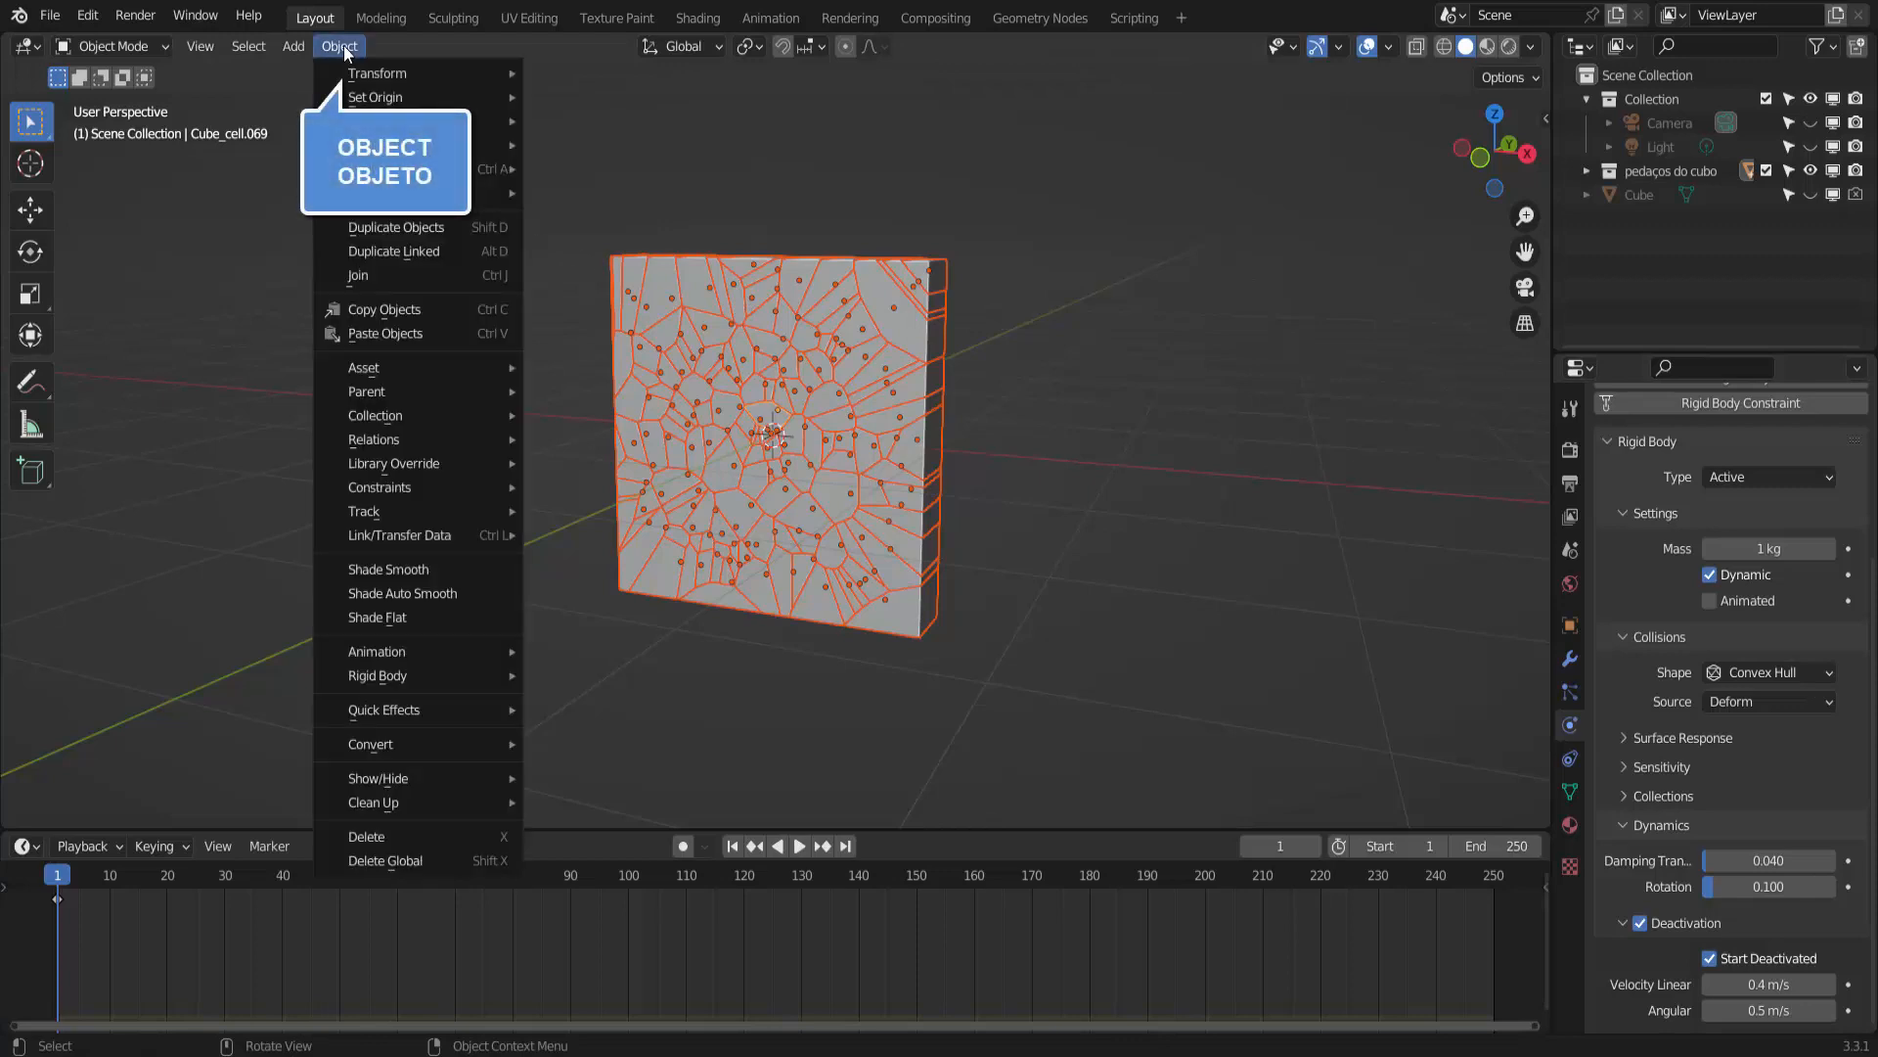
pyautogui.moveTo(384, 675)
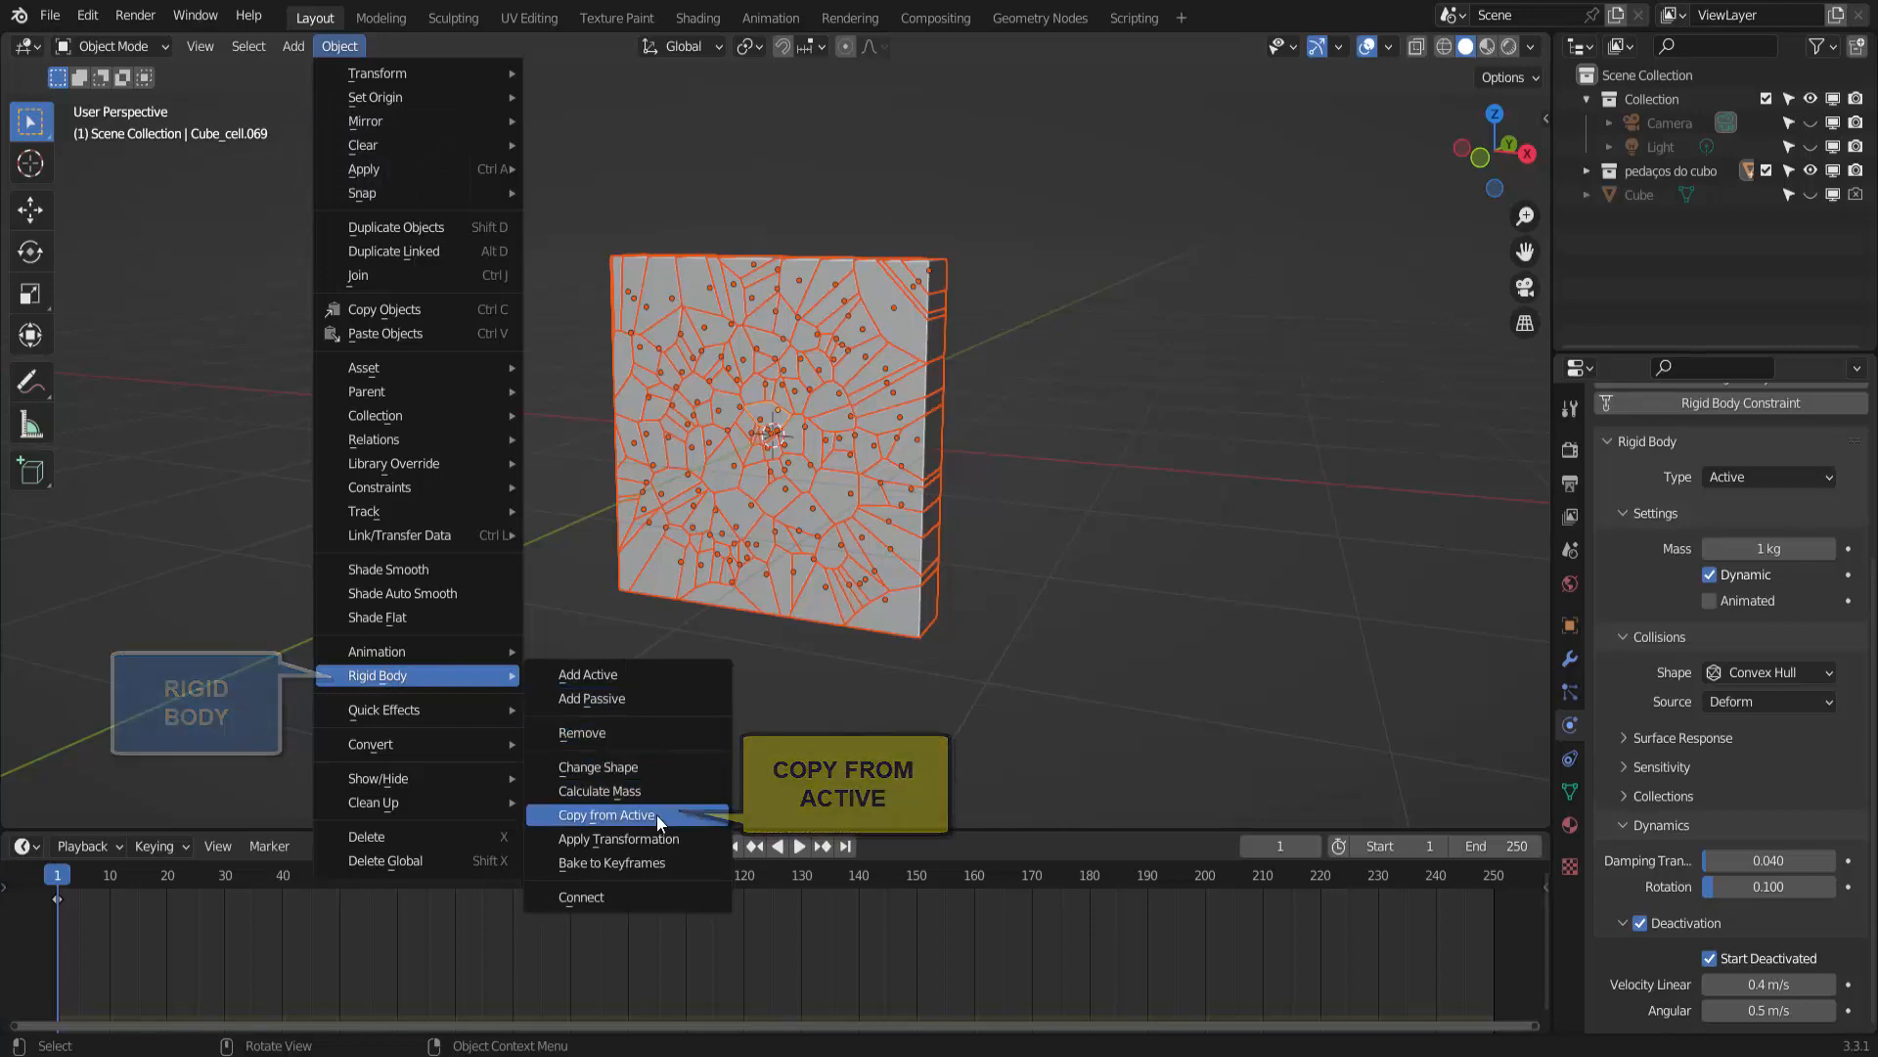
pyautogui.click(655, 814)
# - Play the timeline briefly to check how the fragments behave in the rigid body simulation, and return to frame 1
pyautogui.moveTo(1061, 544); pyautogui.dragTo(1002, 548, button='middle')
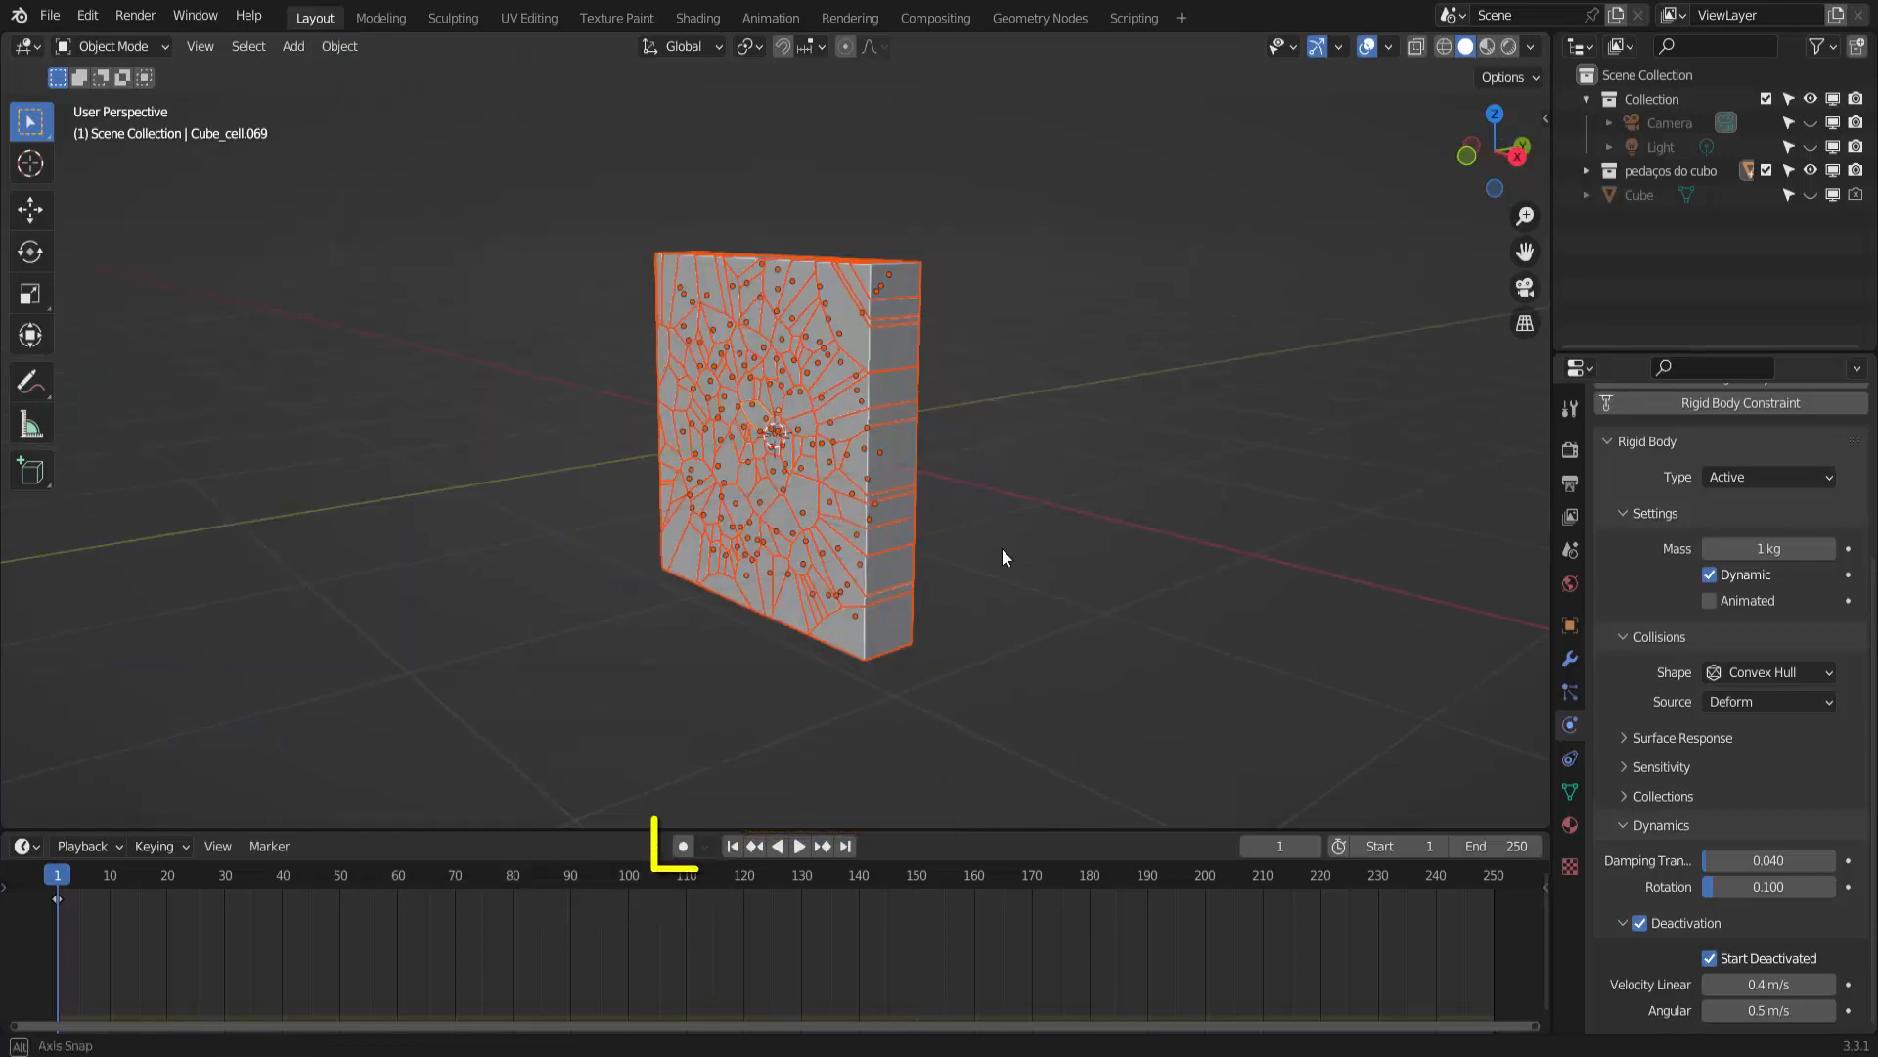
pyautogui.click(793, 846)
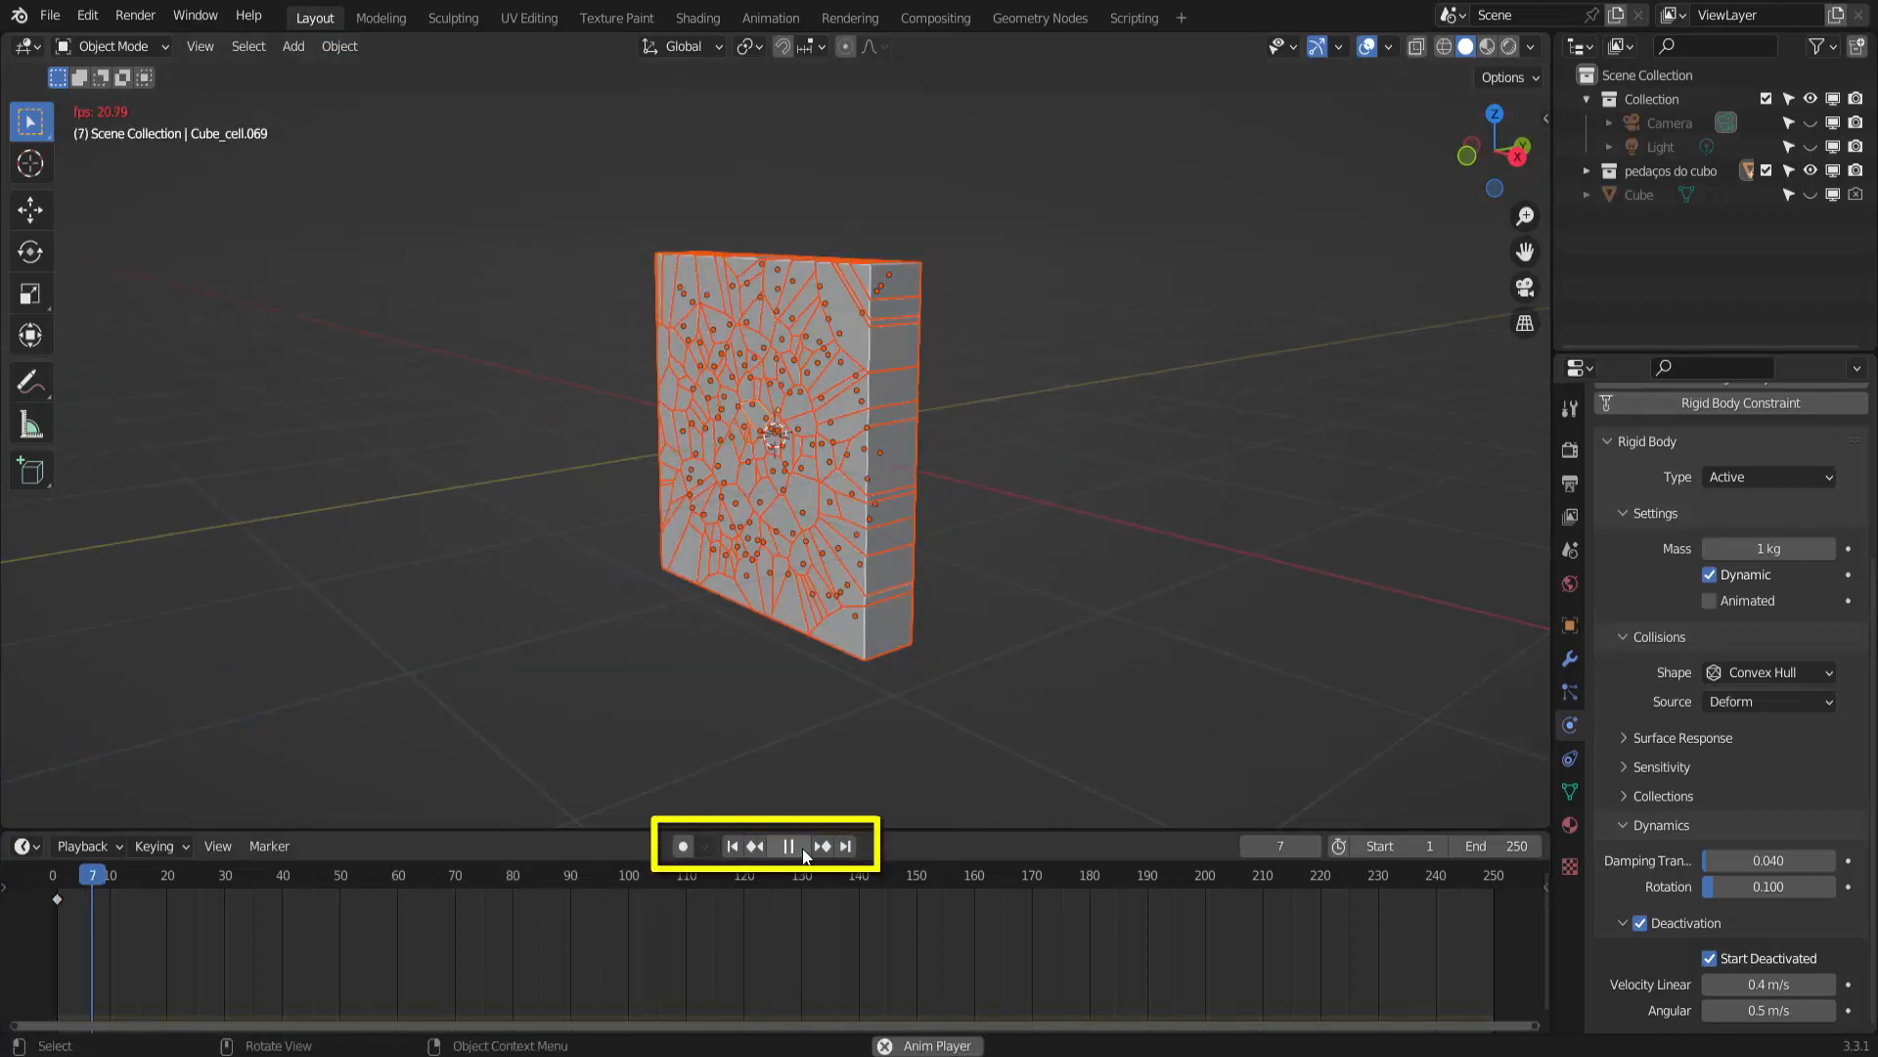
pyautogui.click(790, 846)
pyautogui.click(732, 846)
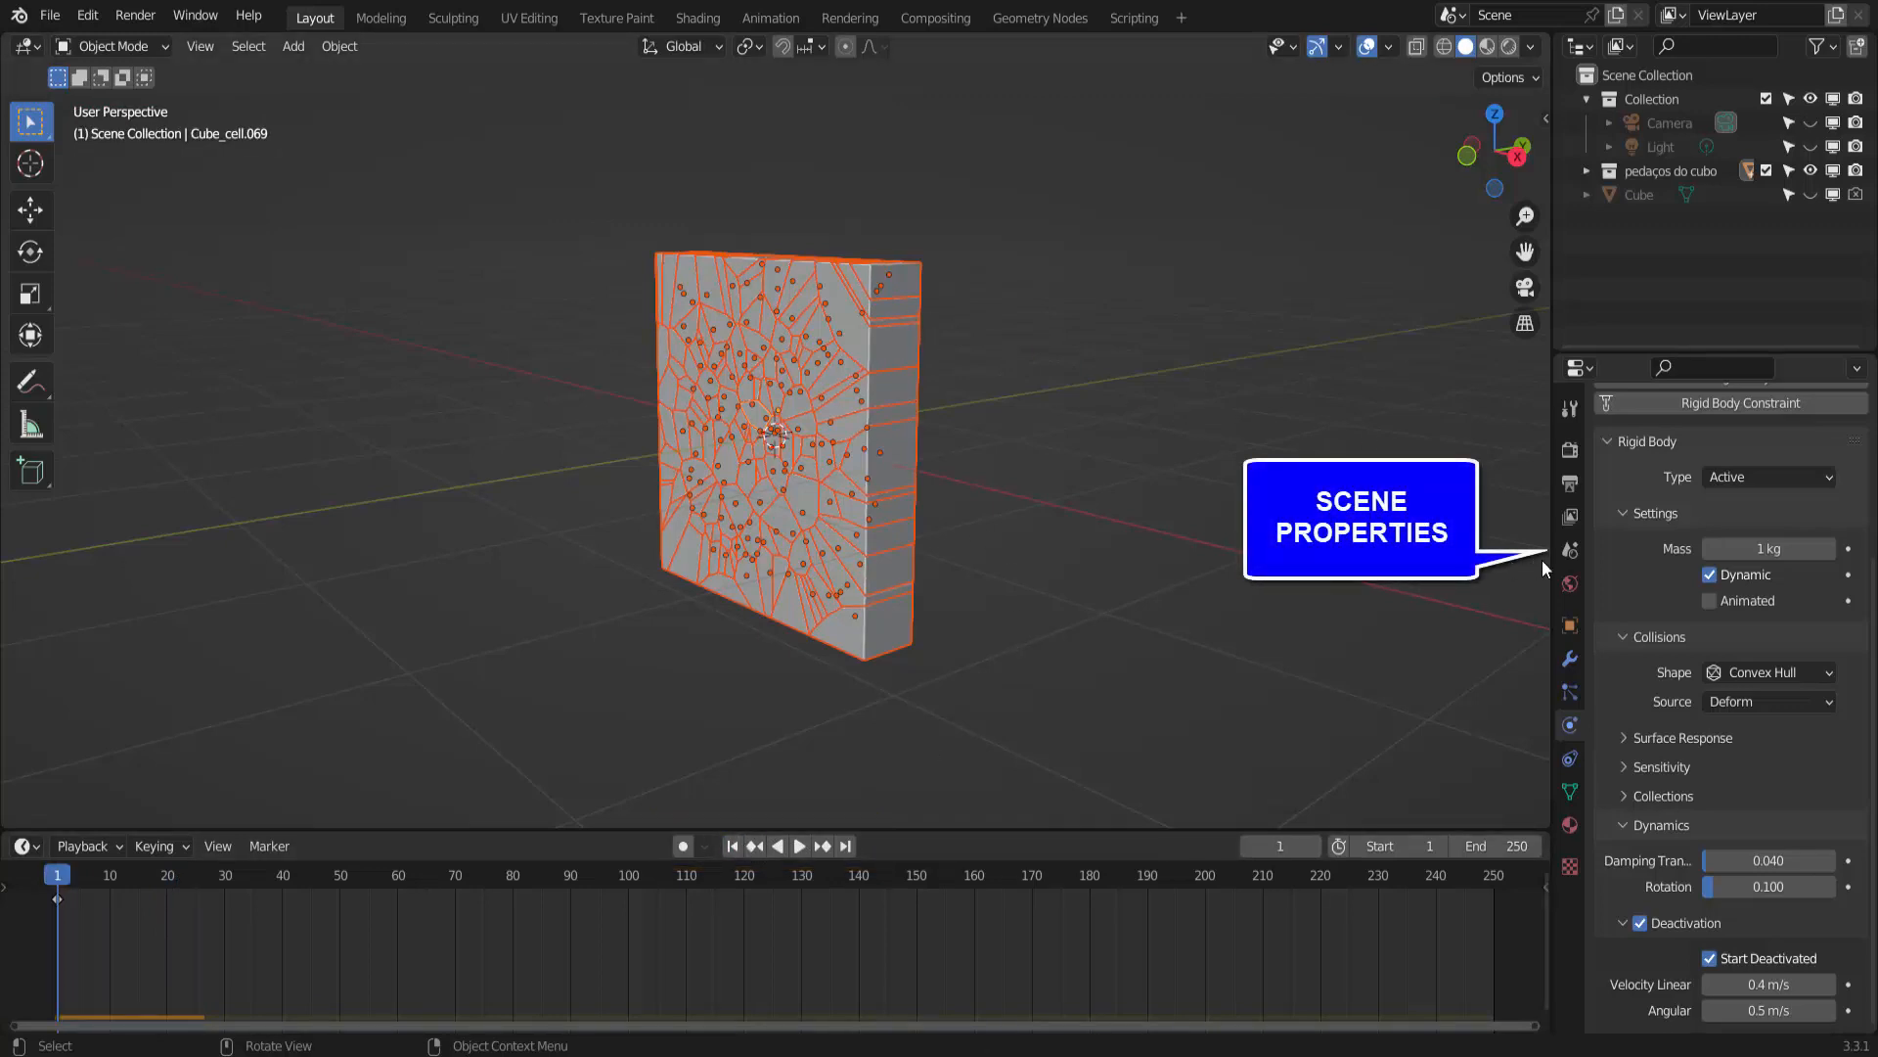
# - Disable Gravity for the scene
pyautogui.click(1569, 550)
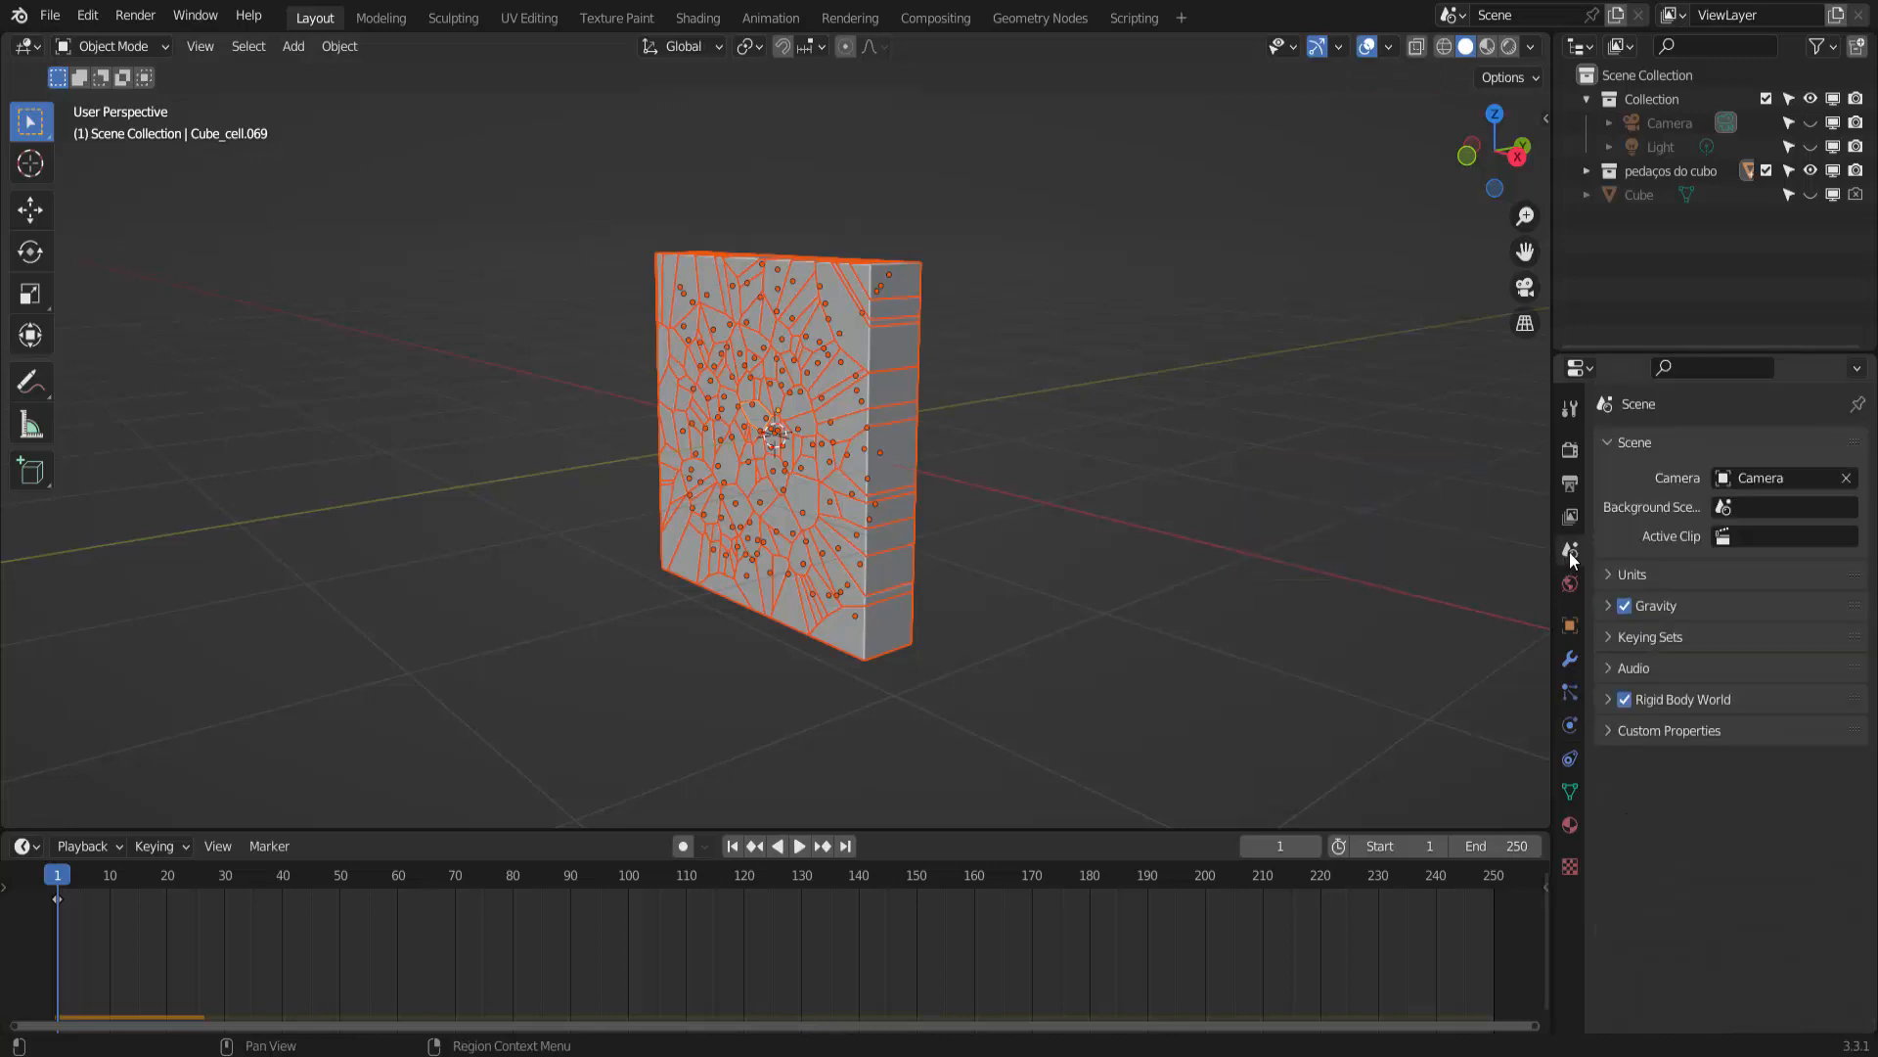
pyautogui.click(1624, 606)
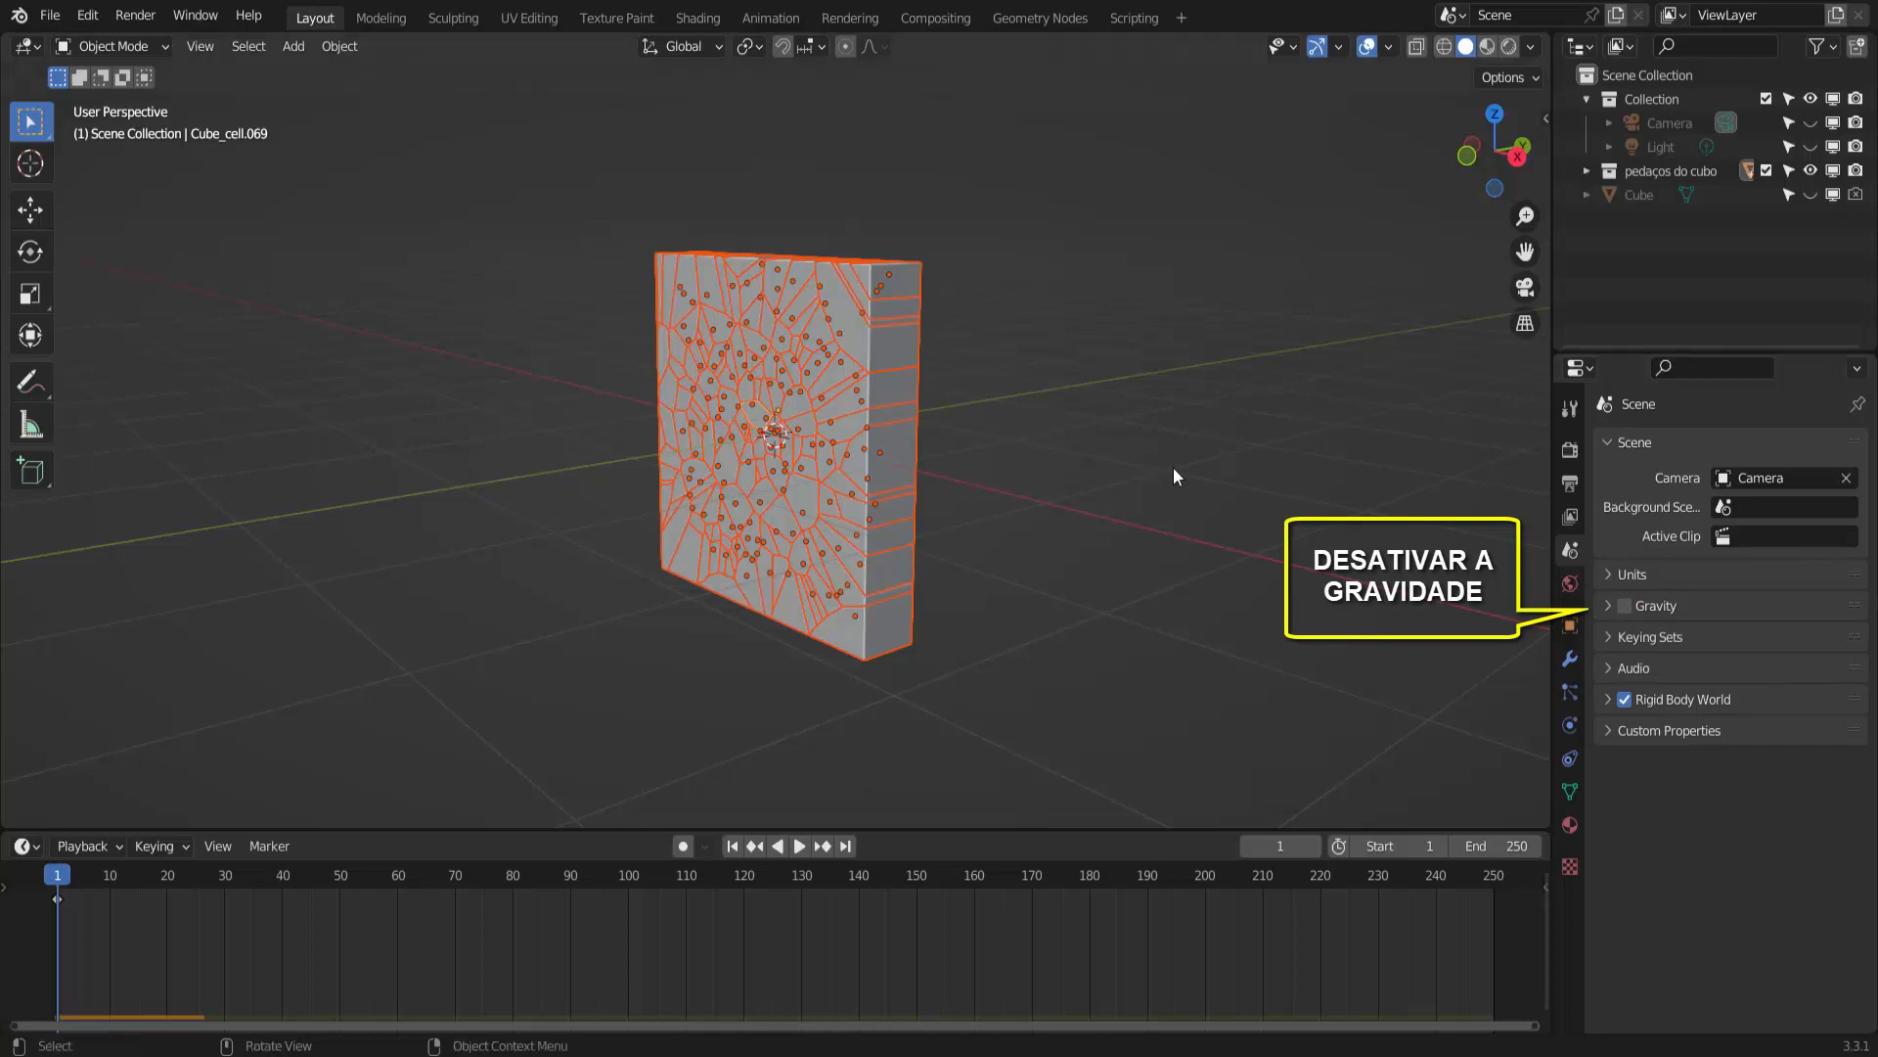
# - Add a UV sphere at the fractured cube's center and scale it down to slightly wider than the cube's thickness
pyautogui.moveTo(770, 371); pyautogui.dragTo(902, 620, button='middle')
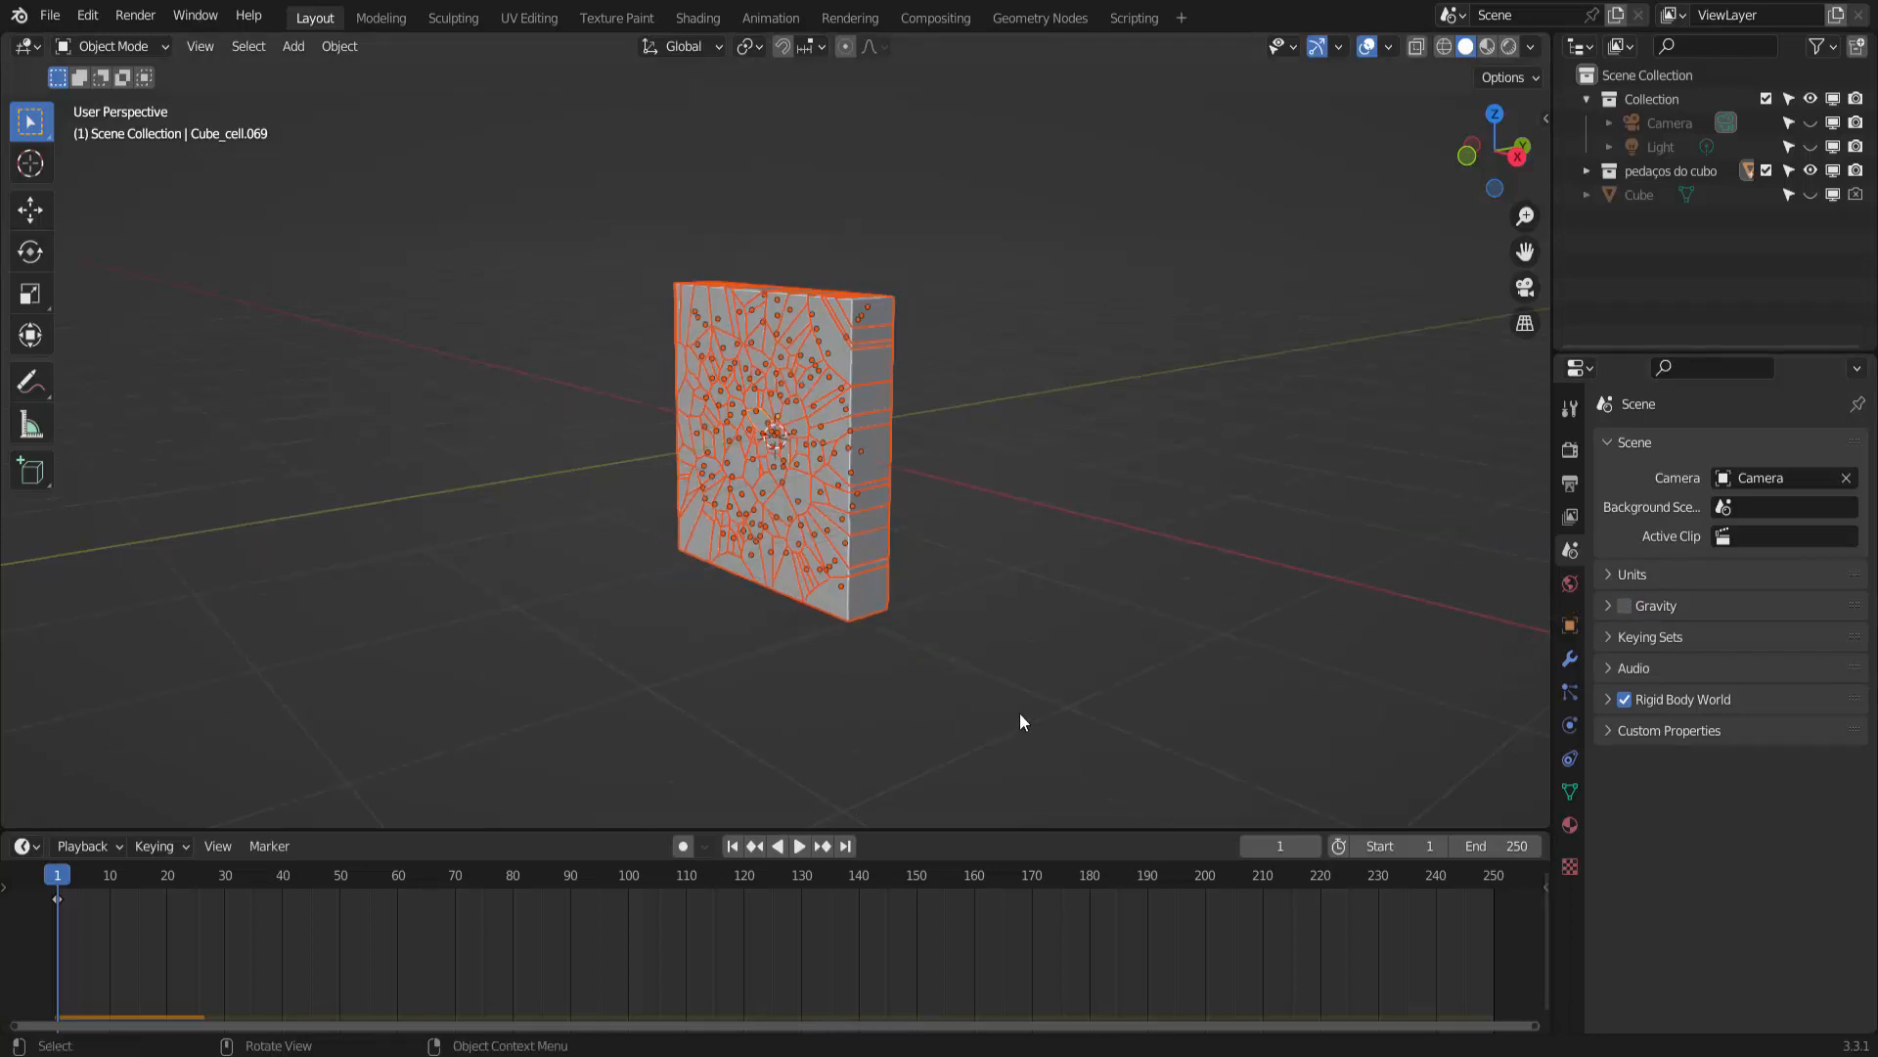
pyautogui.moveTo(1019, 712); pyautogui.dragTo(844, 697, button='middle')
pyautogui.click(293, 49)
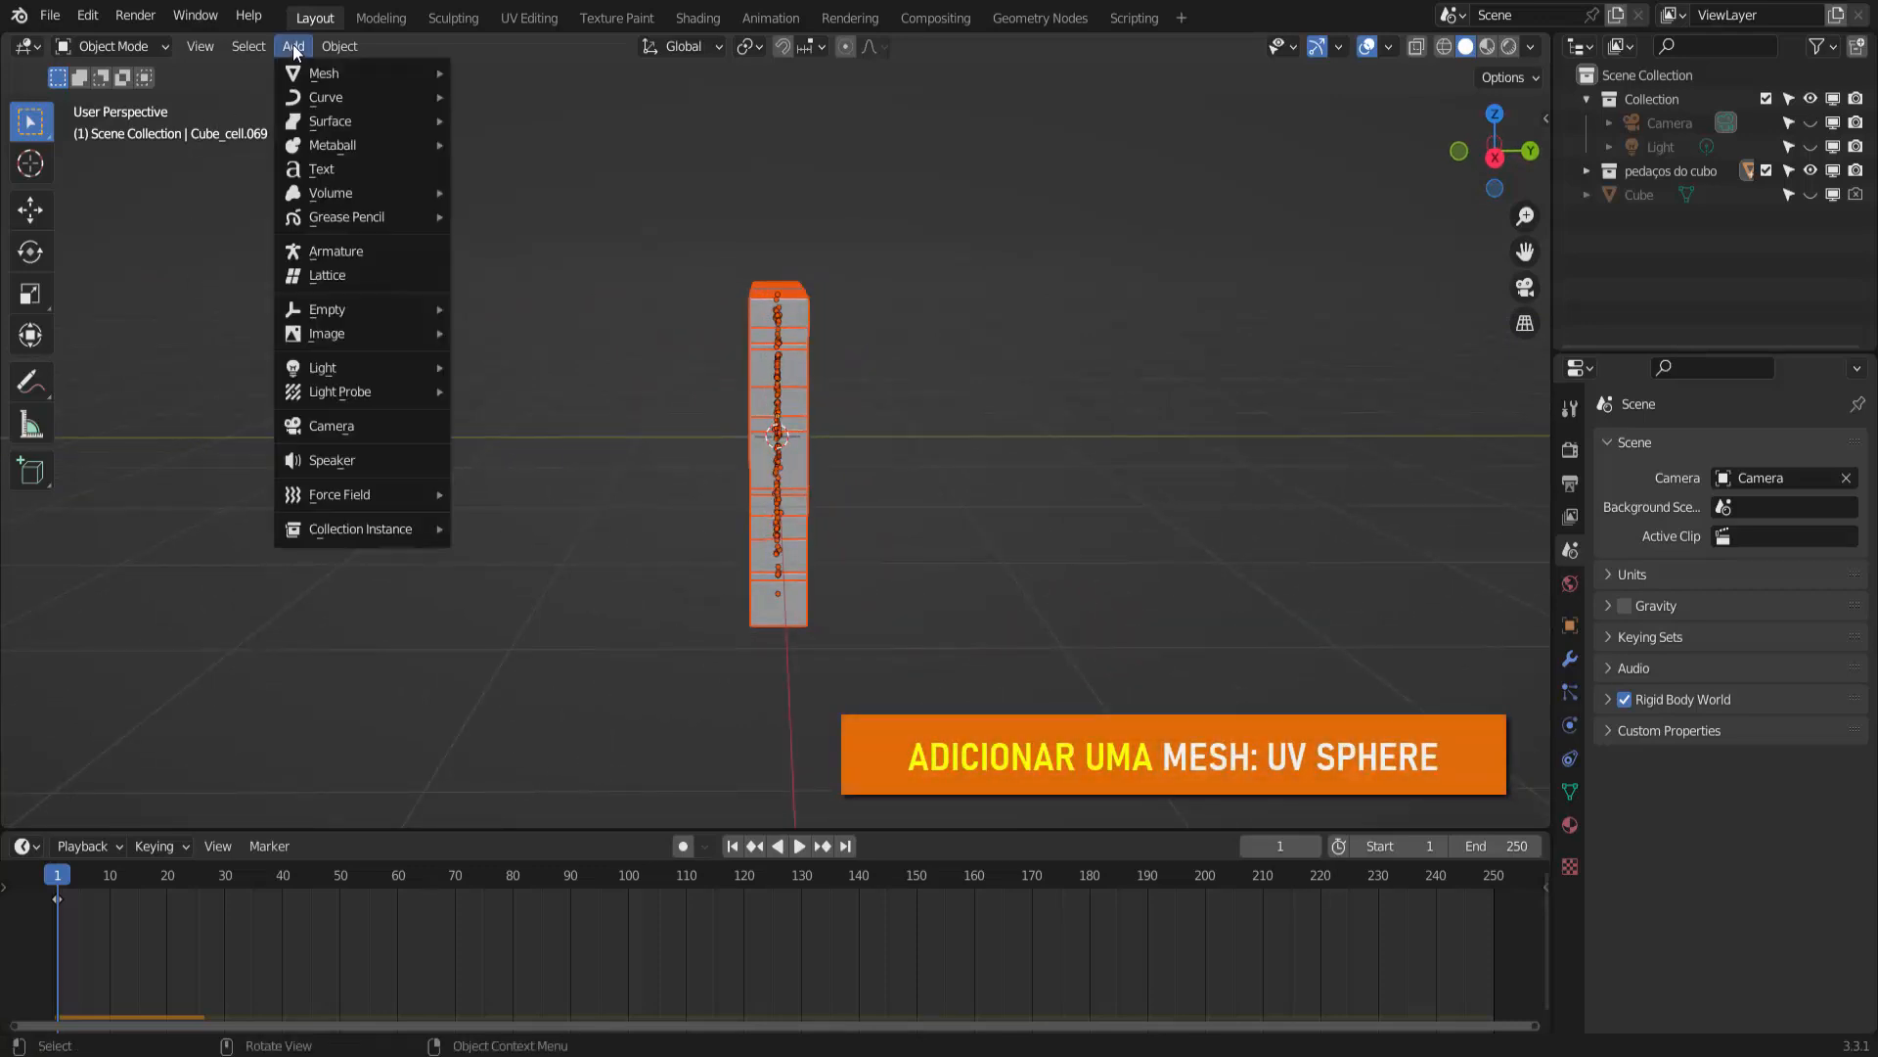
pyautogui.moveTo(316, 76)
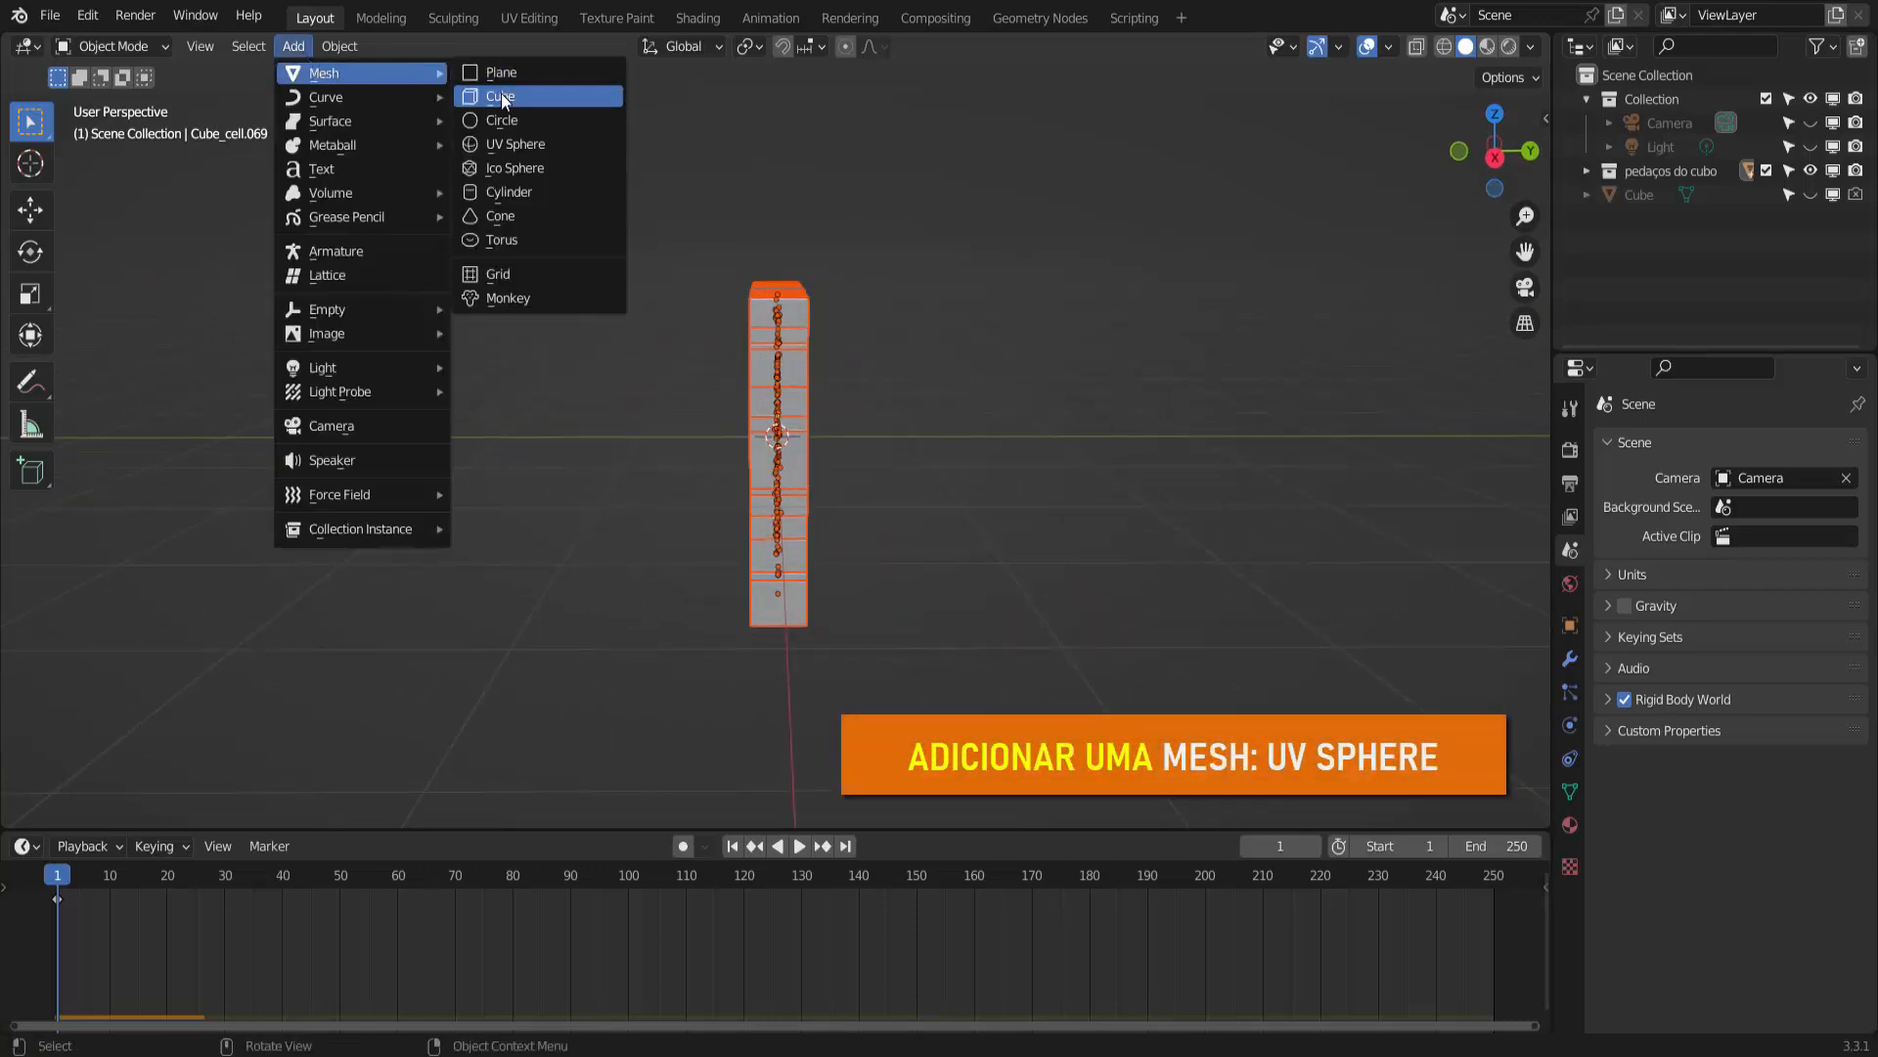
pyautogui.click(520, 145)
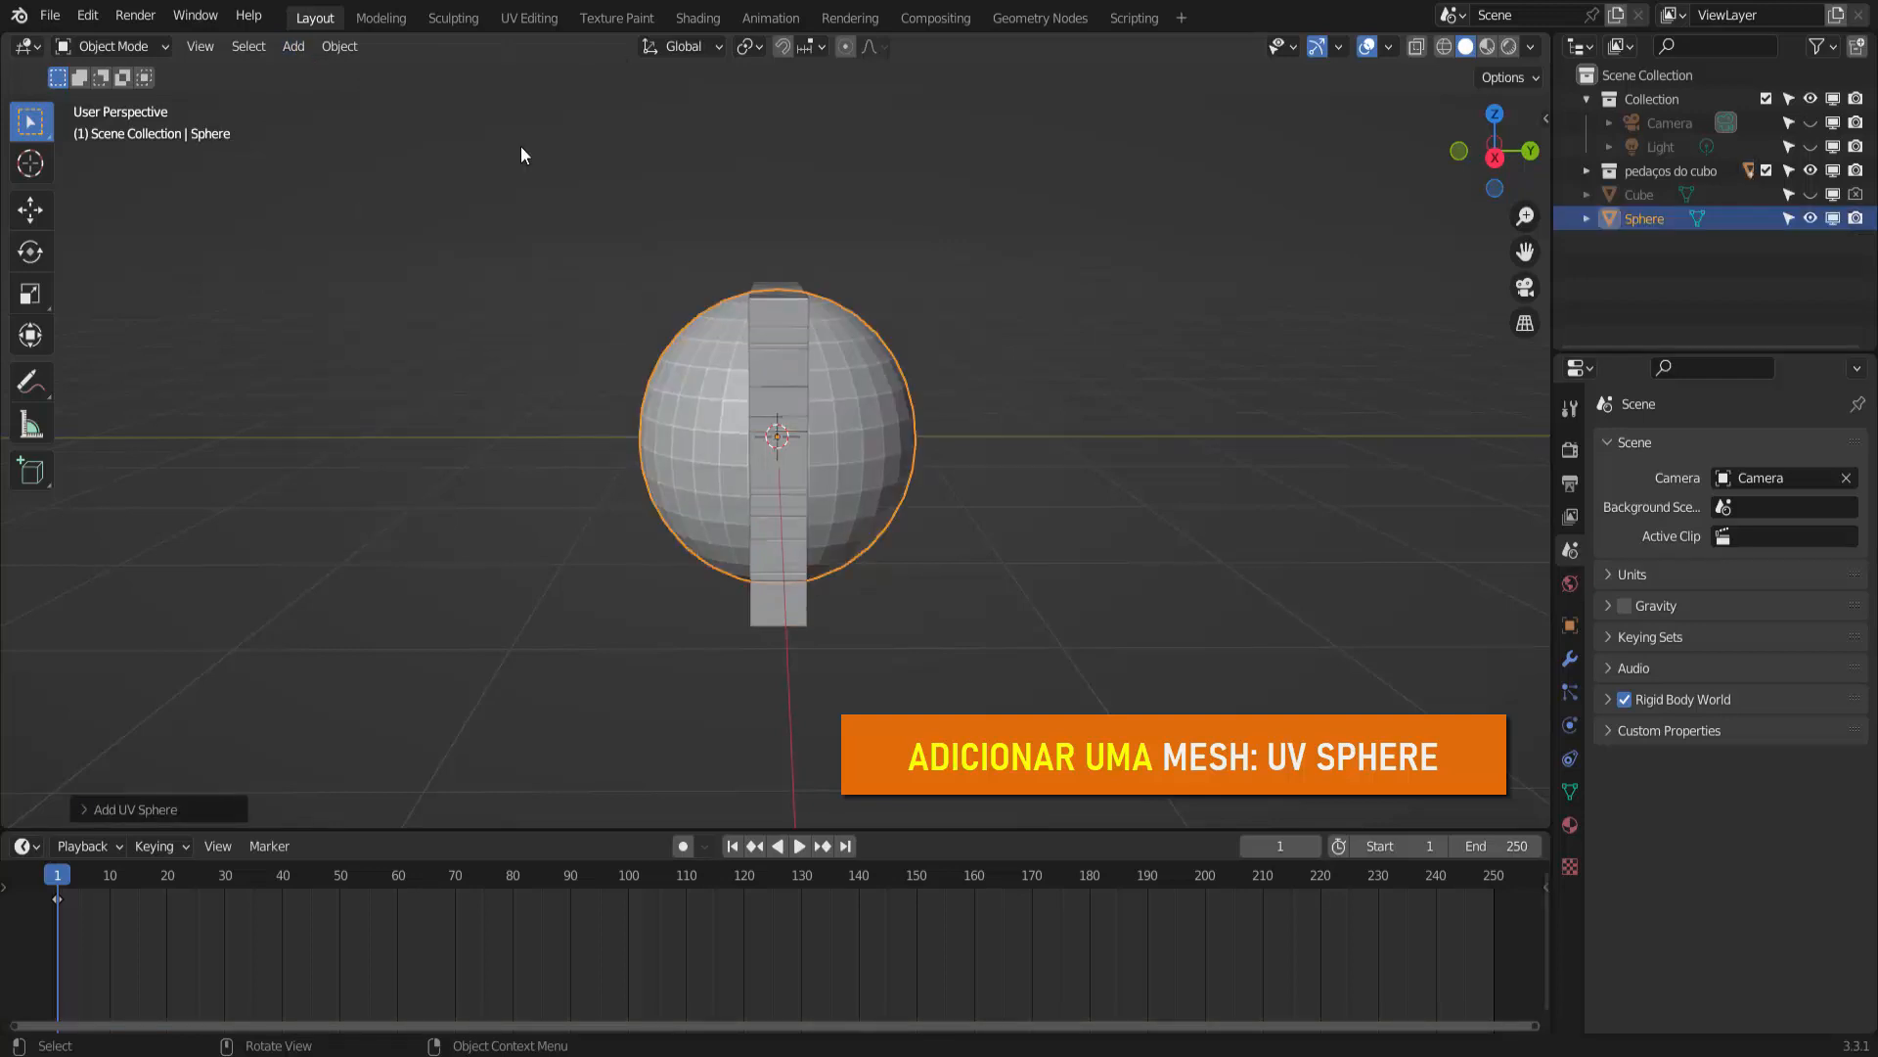
pyautogui.press('s')
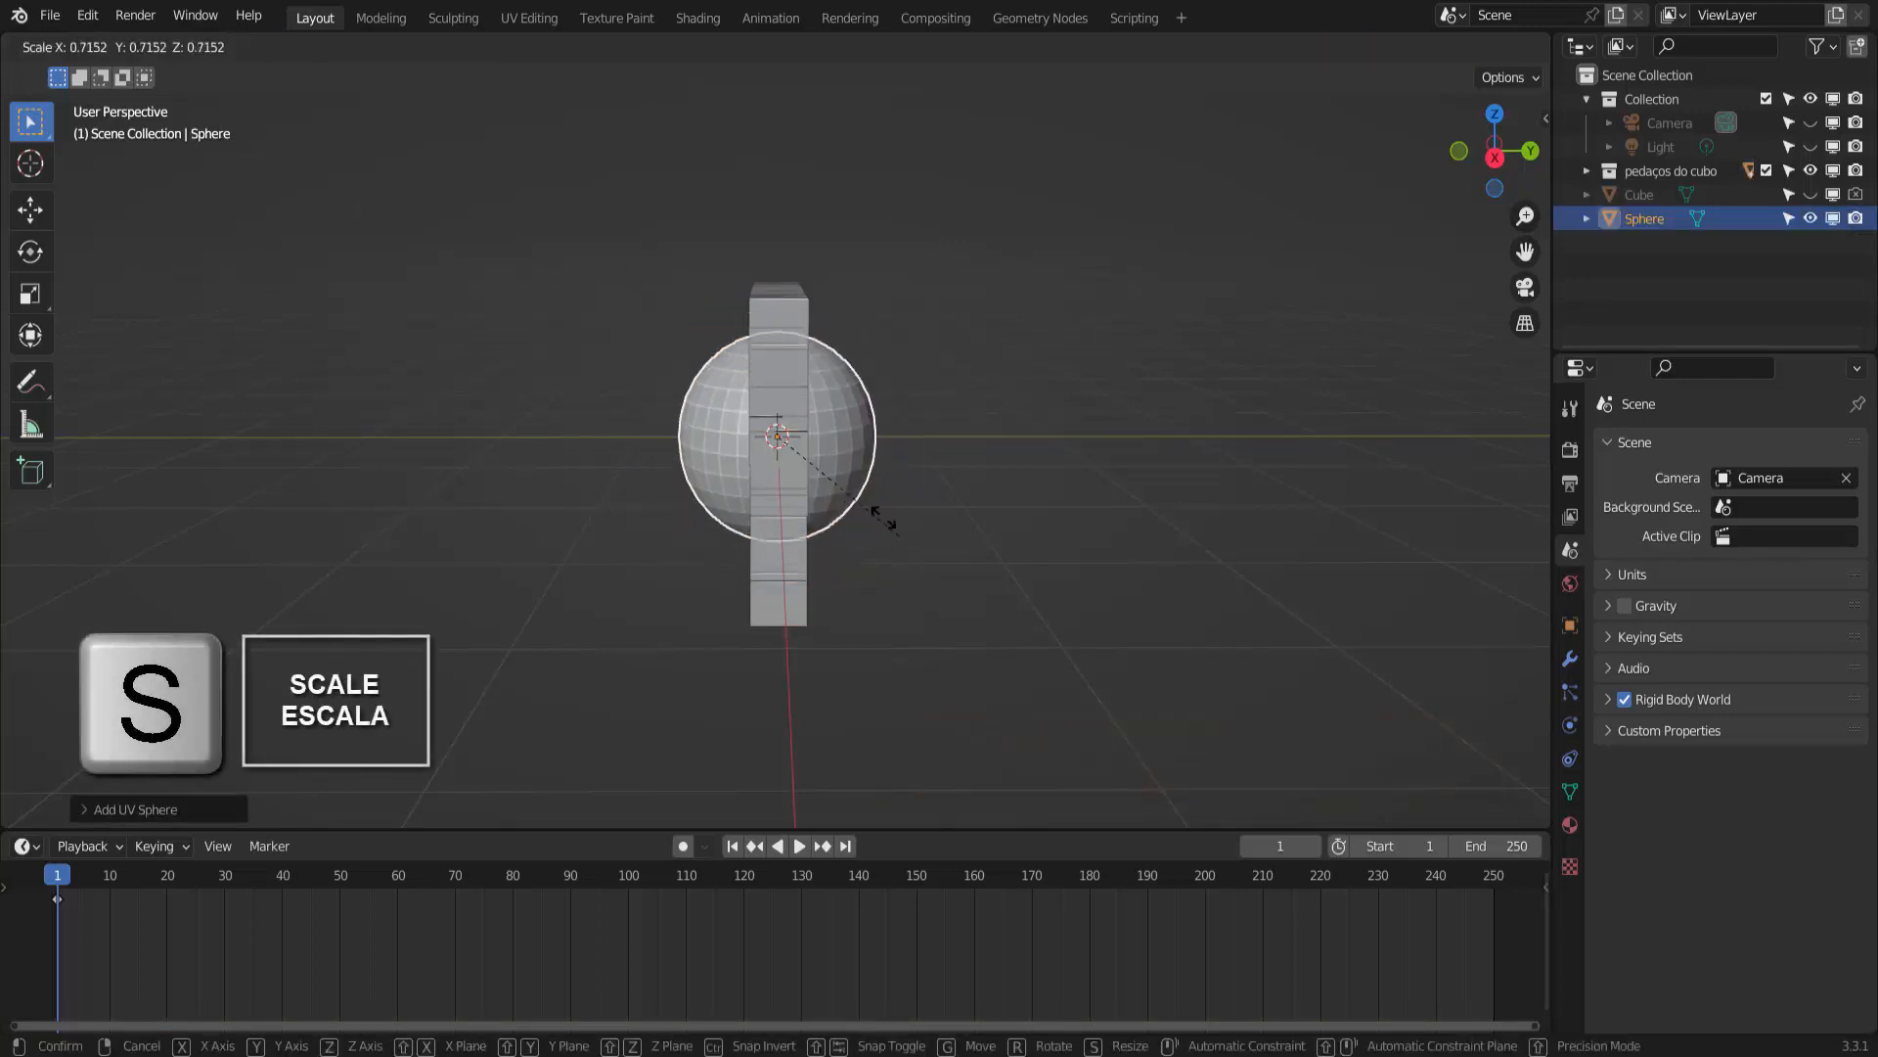
pyautogui.click(835, 456)
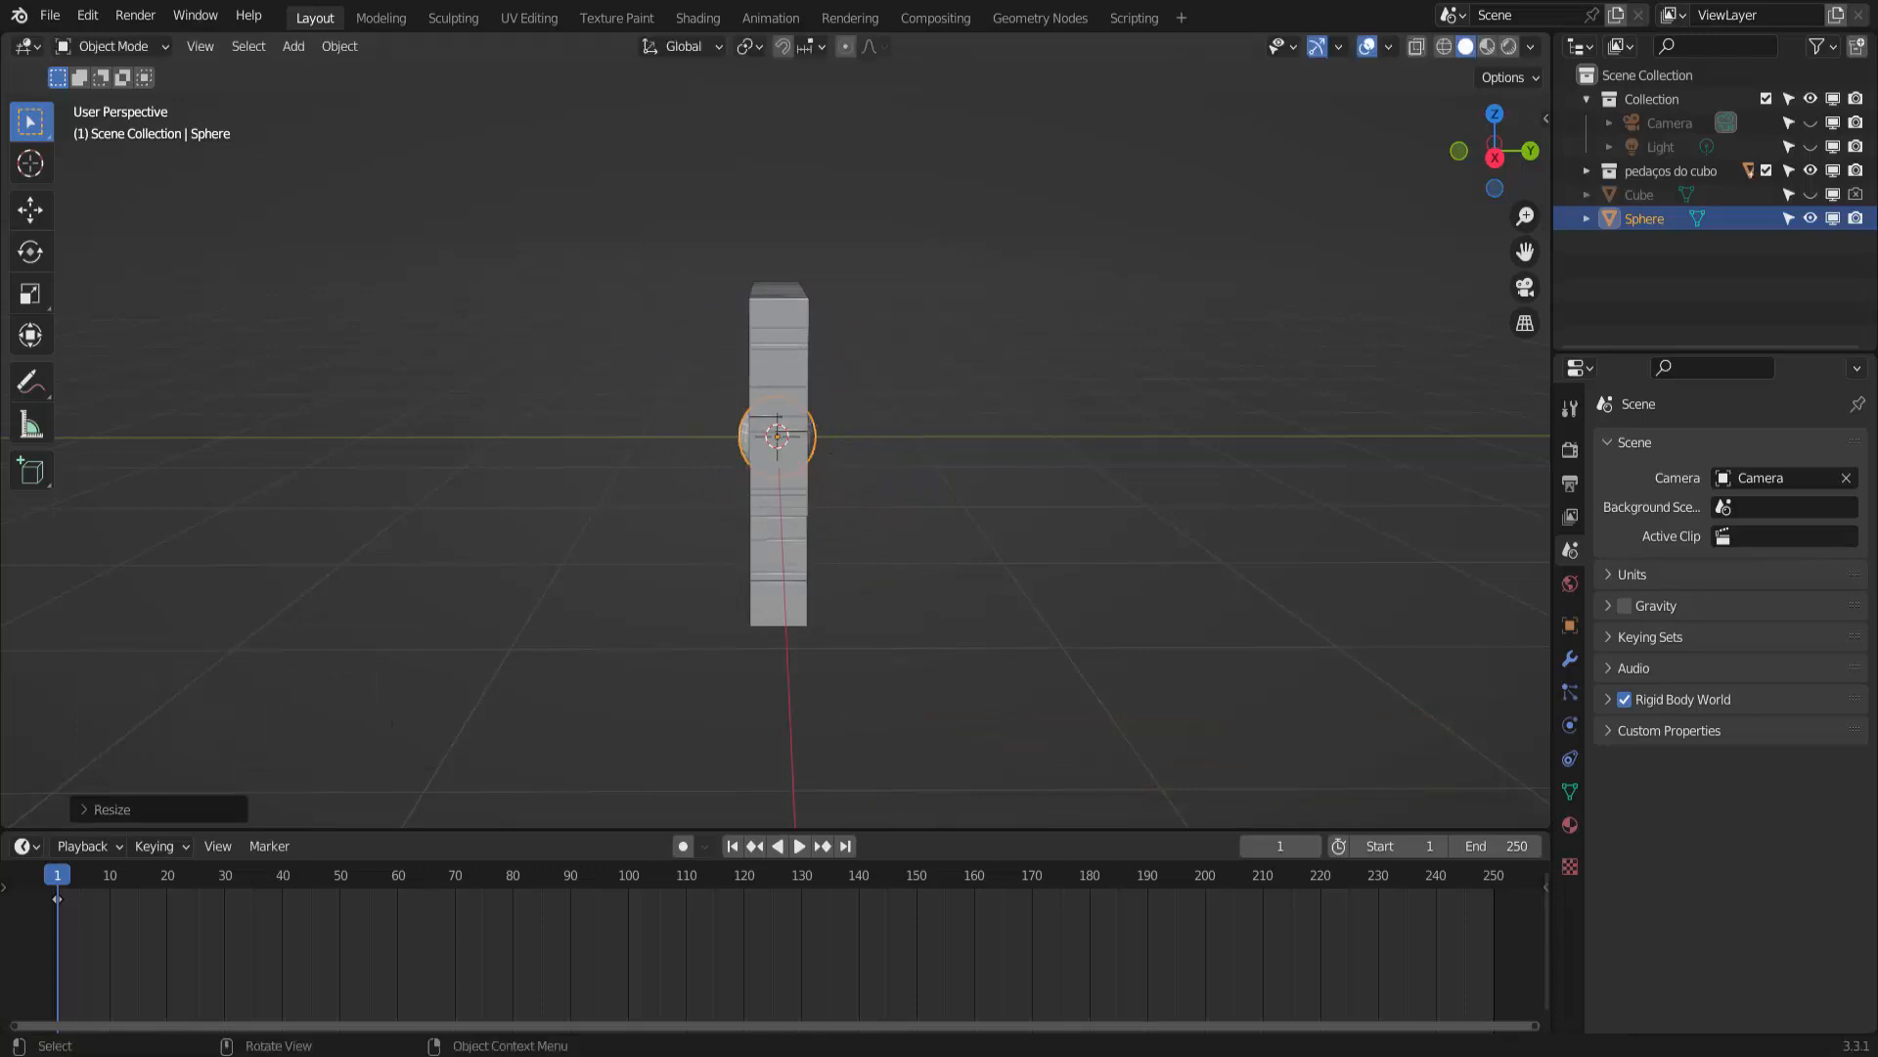
# - Move the sphere along positive Y until well clear of the cube, and insert a Location keyframe at frame 80
pyautogui.click(30, 208)
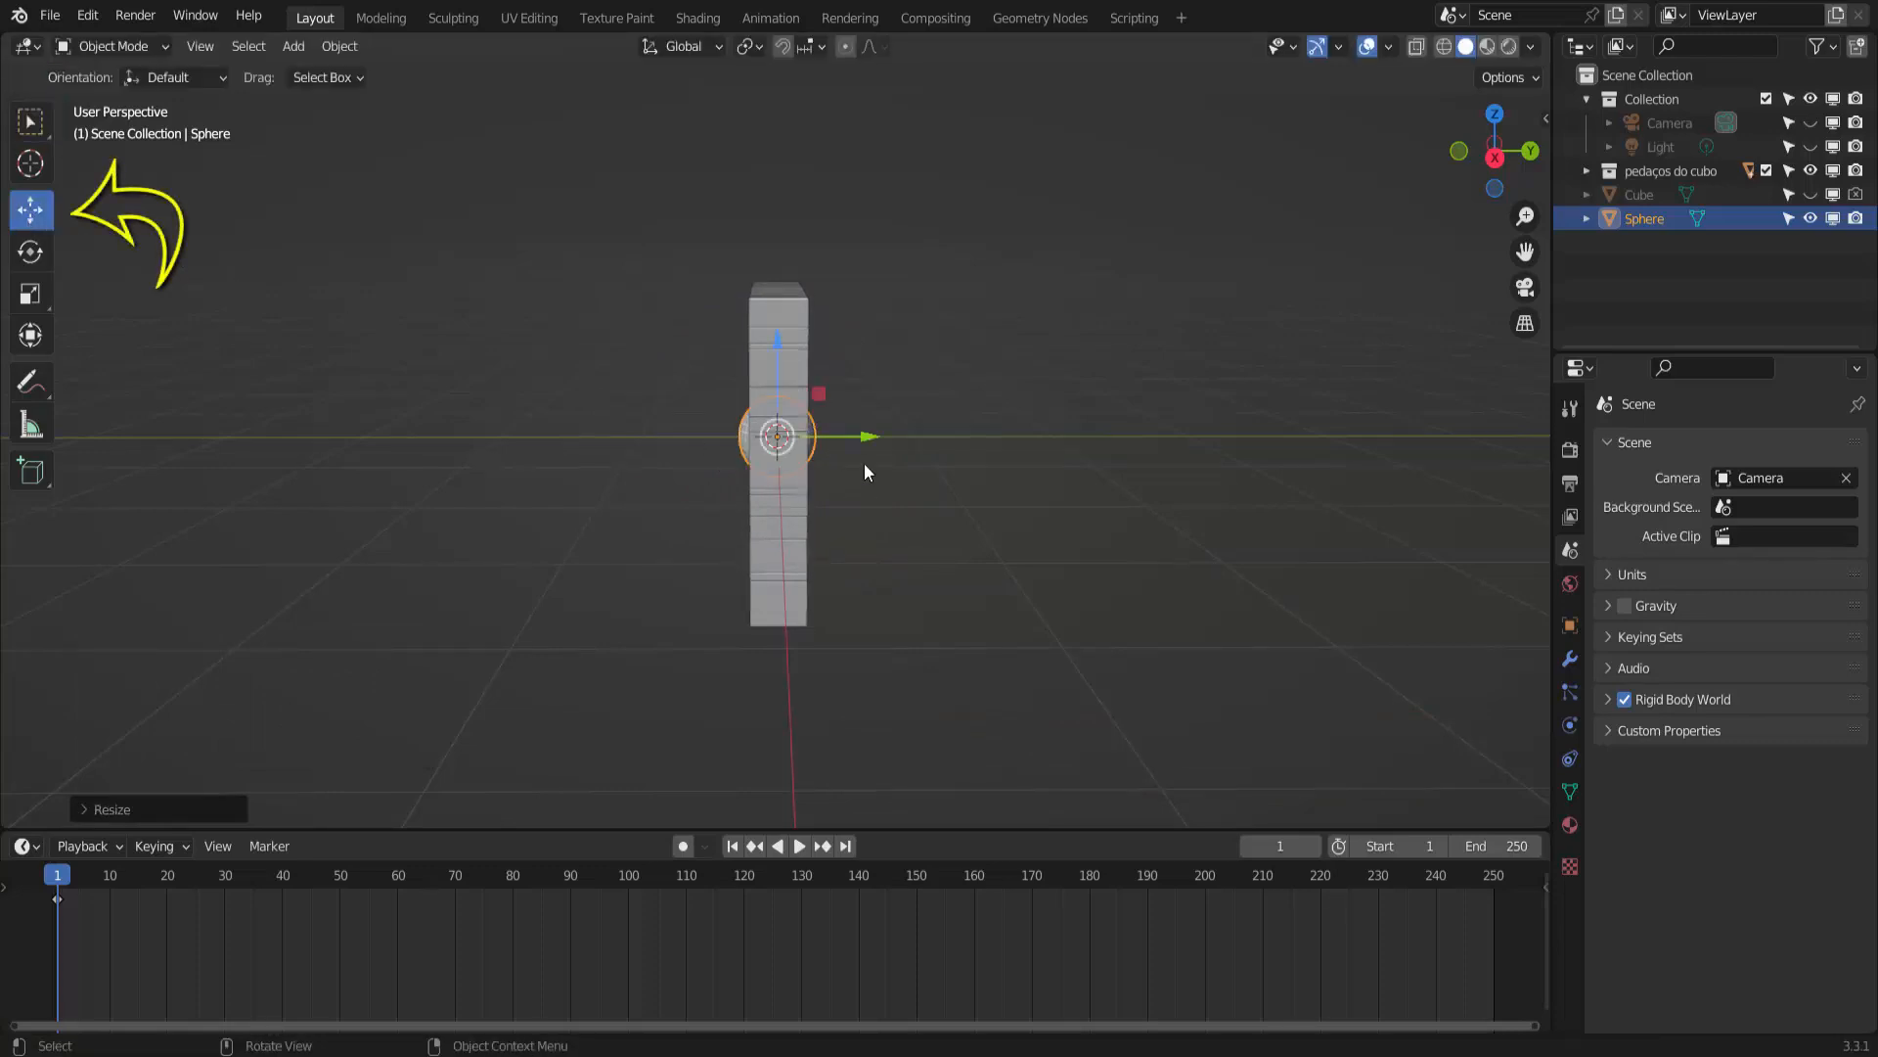
pyautogui.moveTo(867, 437); pyautogui.dragTo(1410, 436)
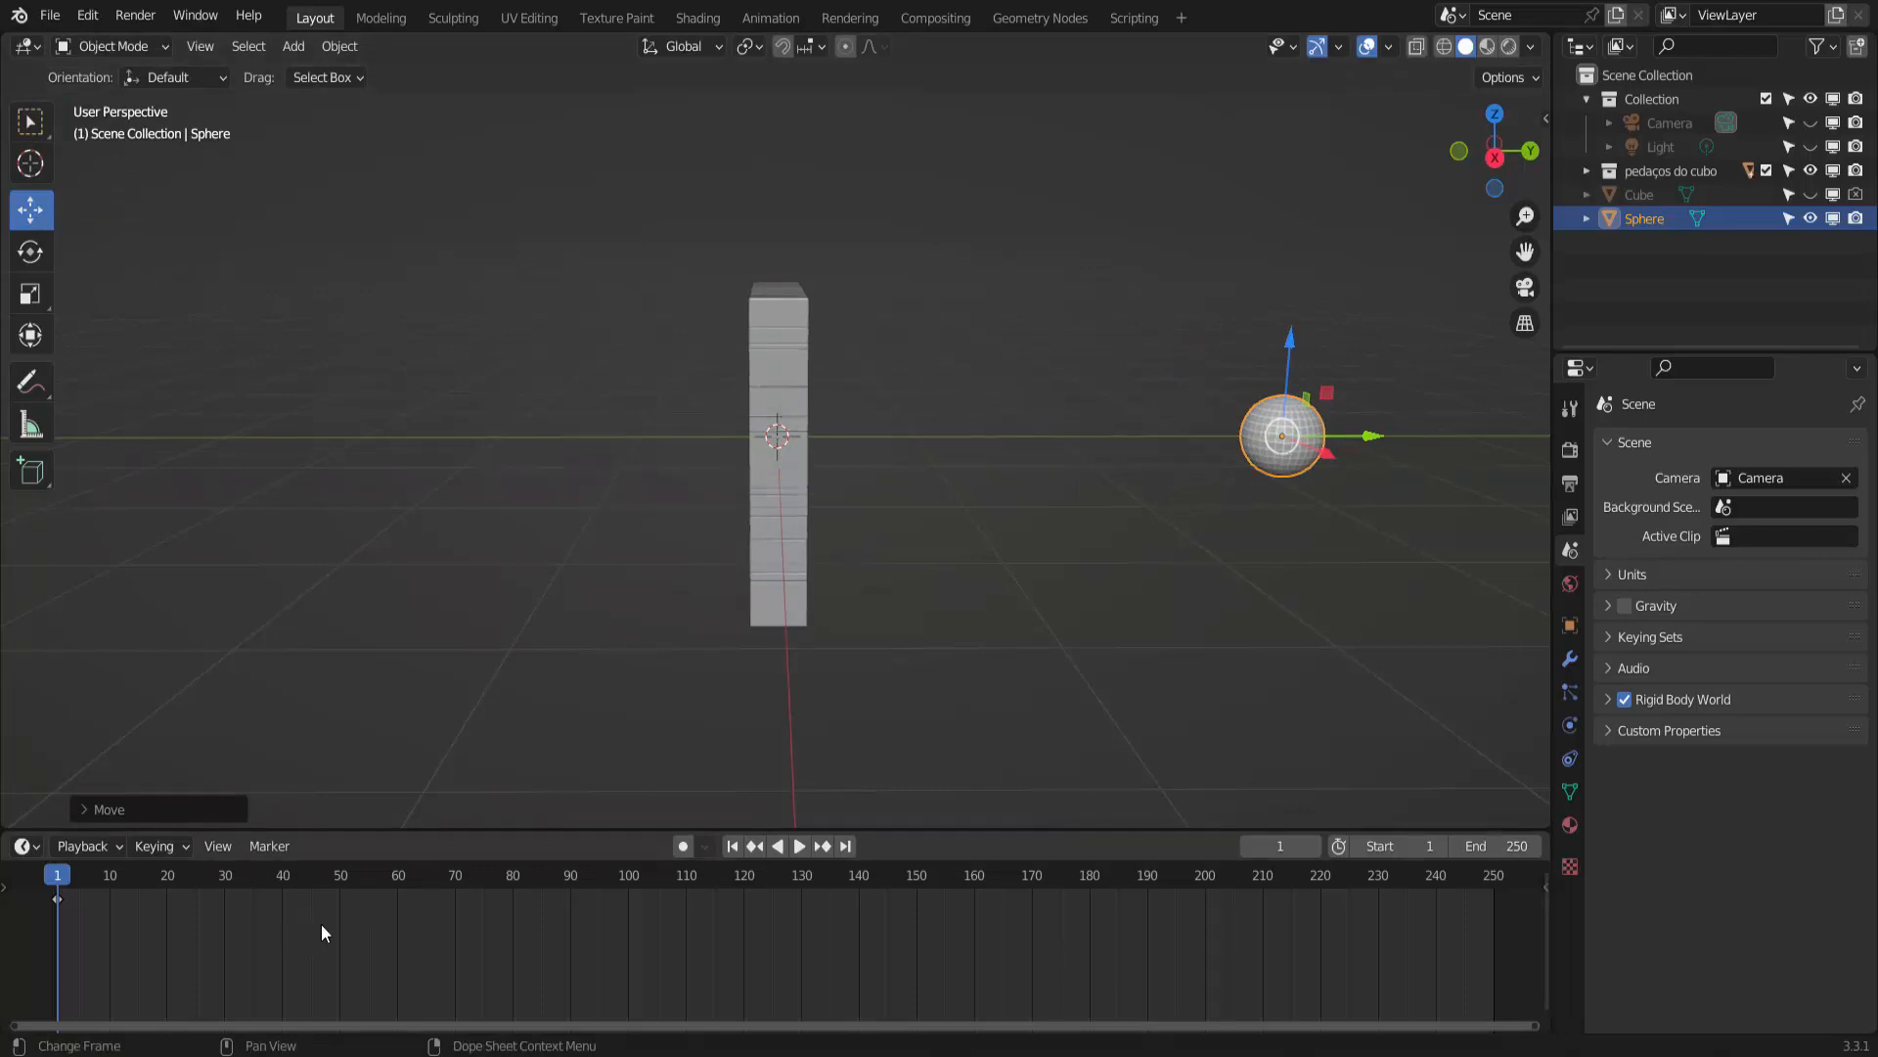
pyautogui.click(513, 879)
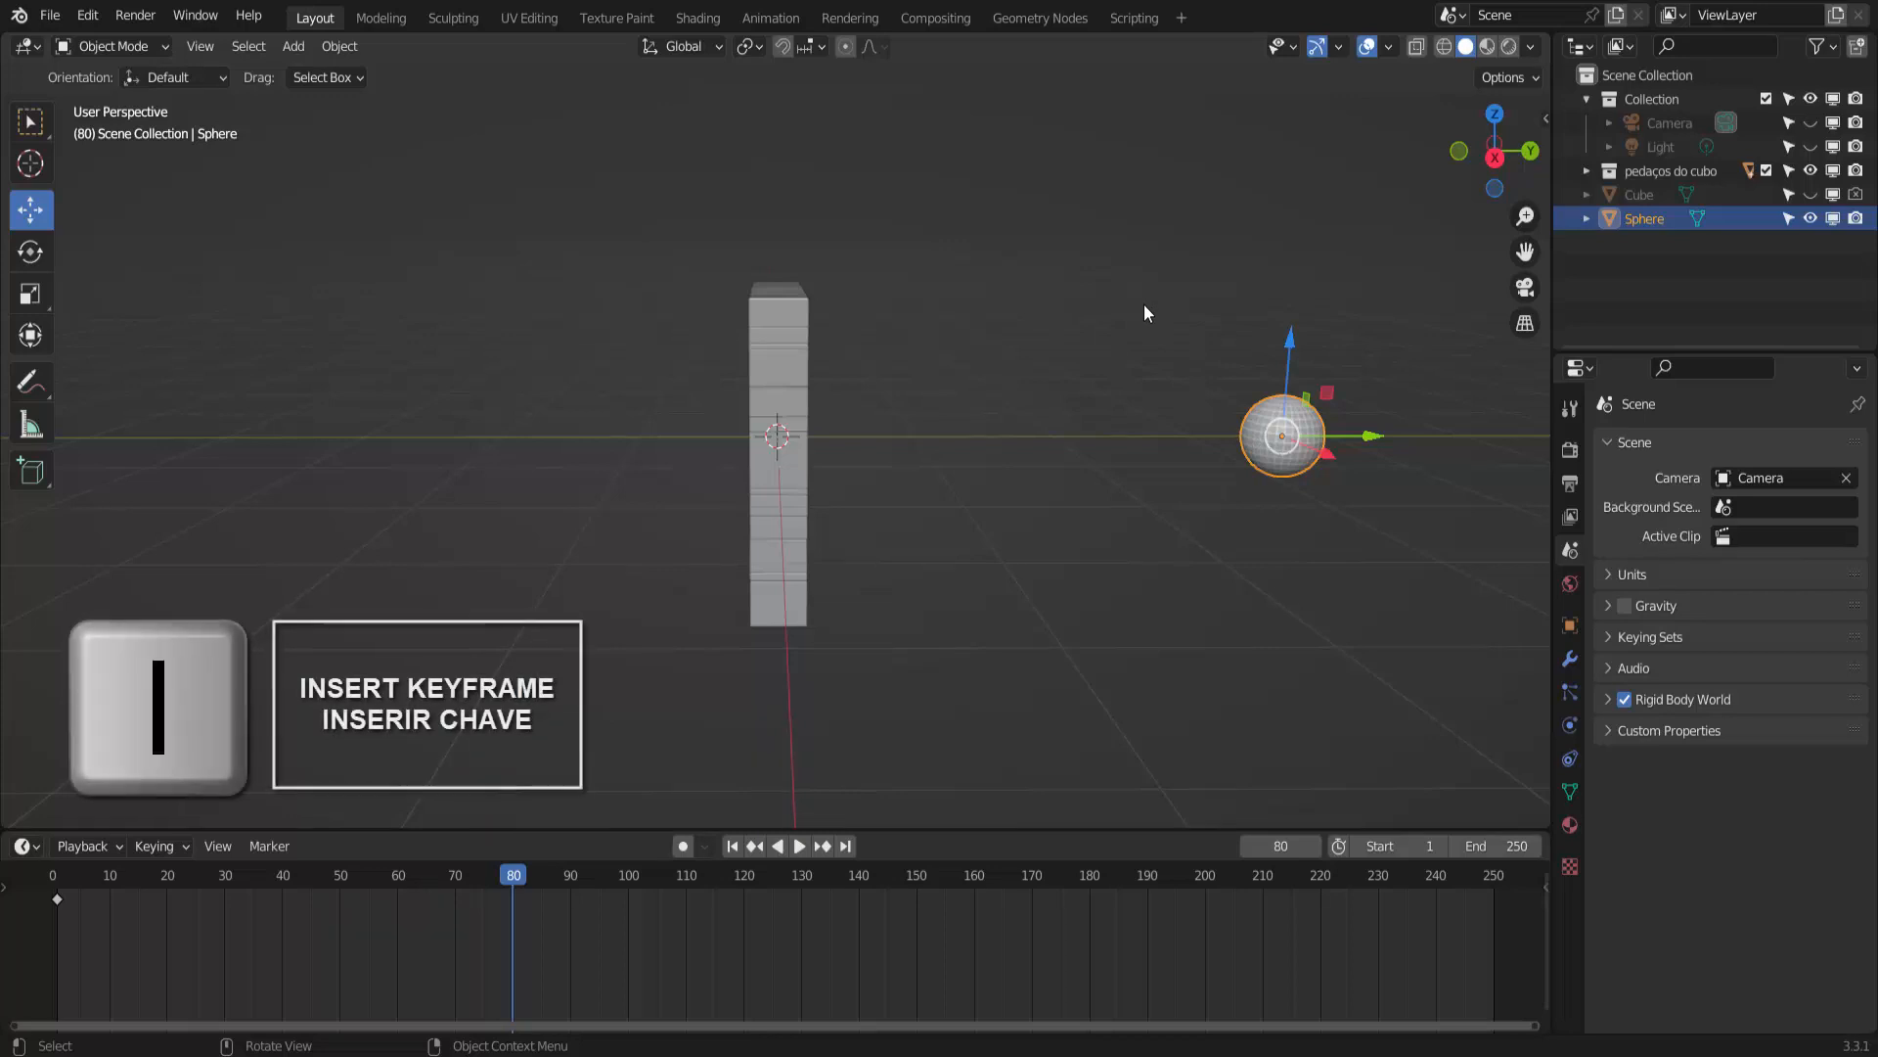
pyautogui.press('i')
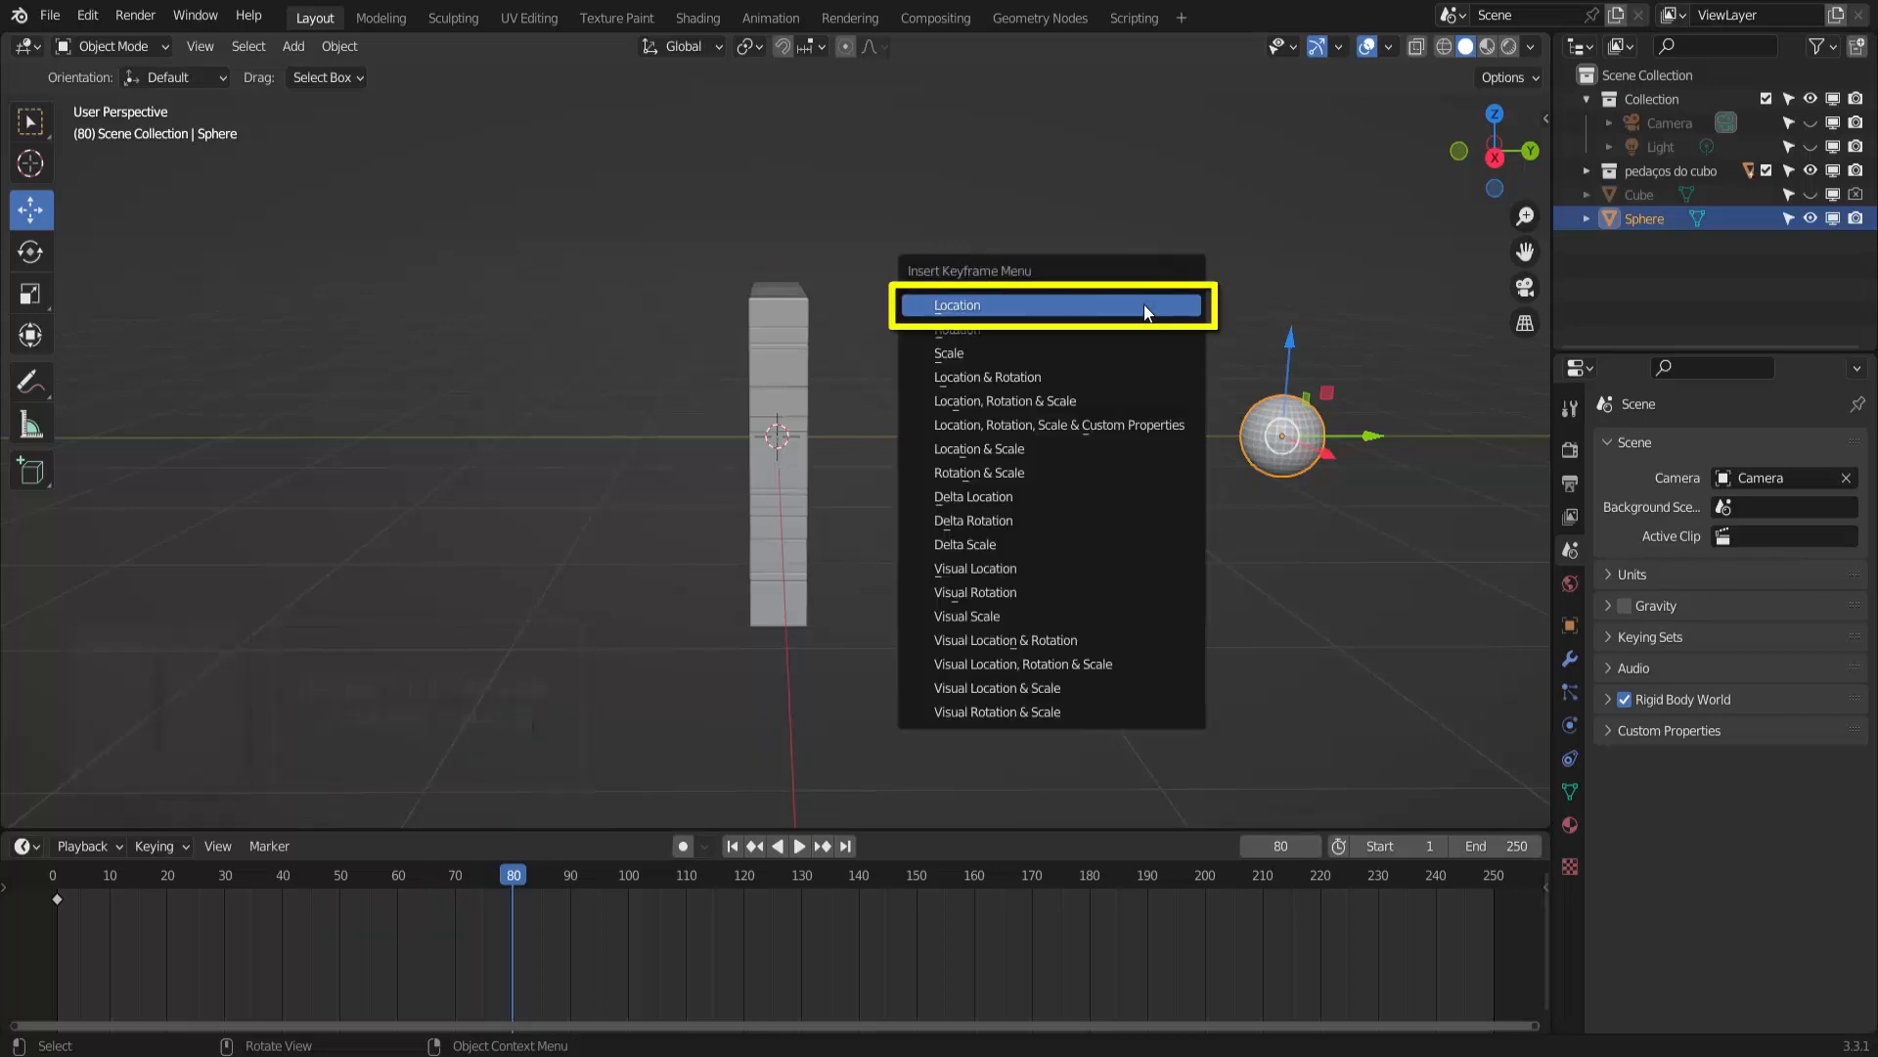
pyautogui.click(1143, 303)
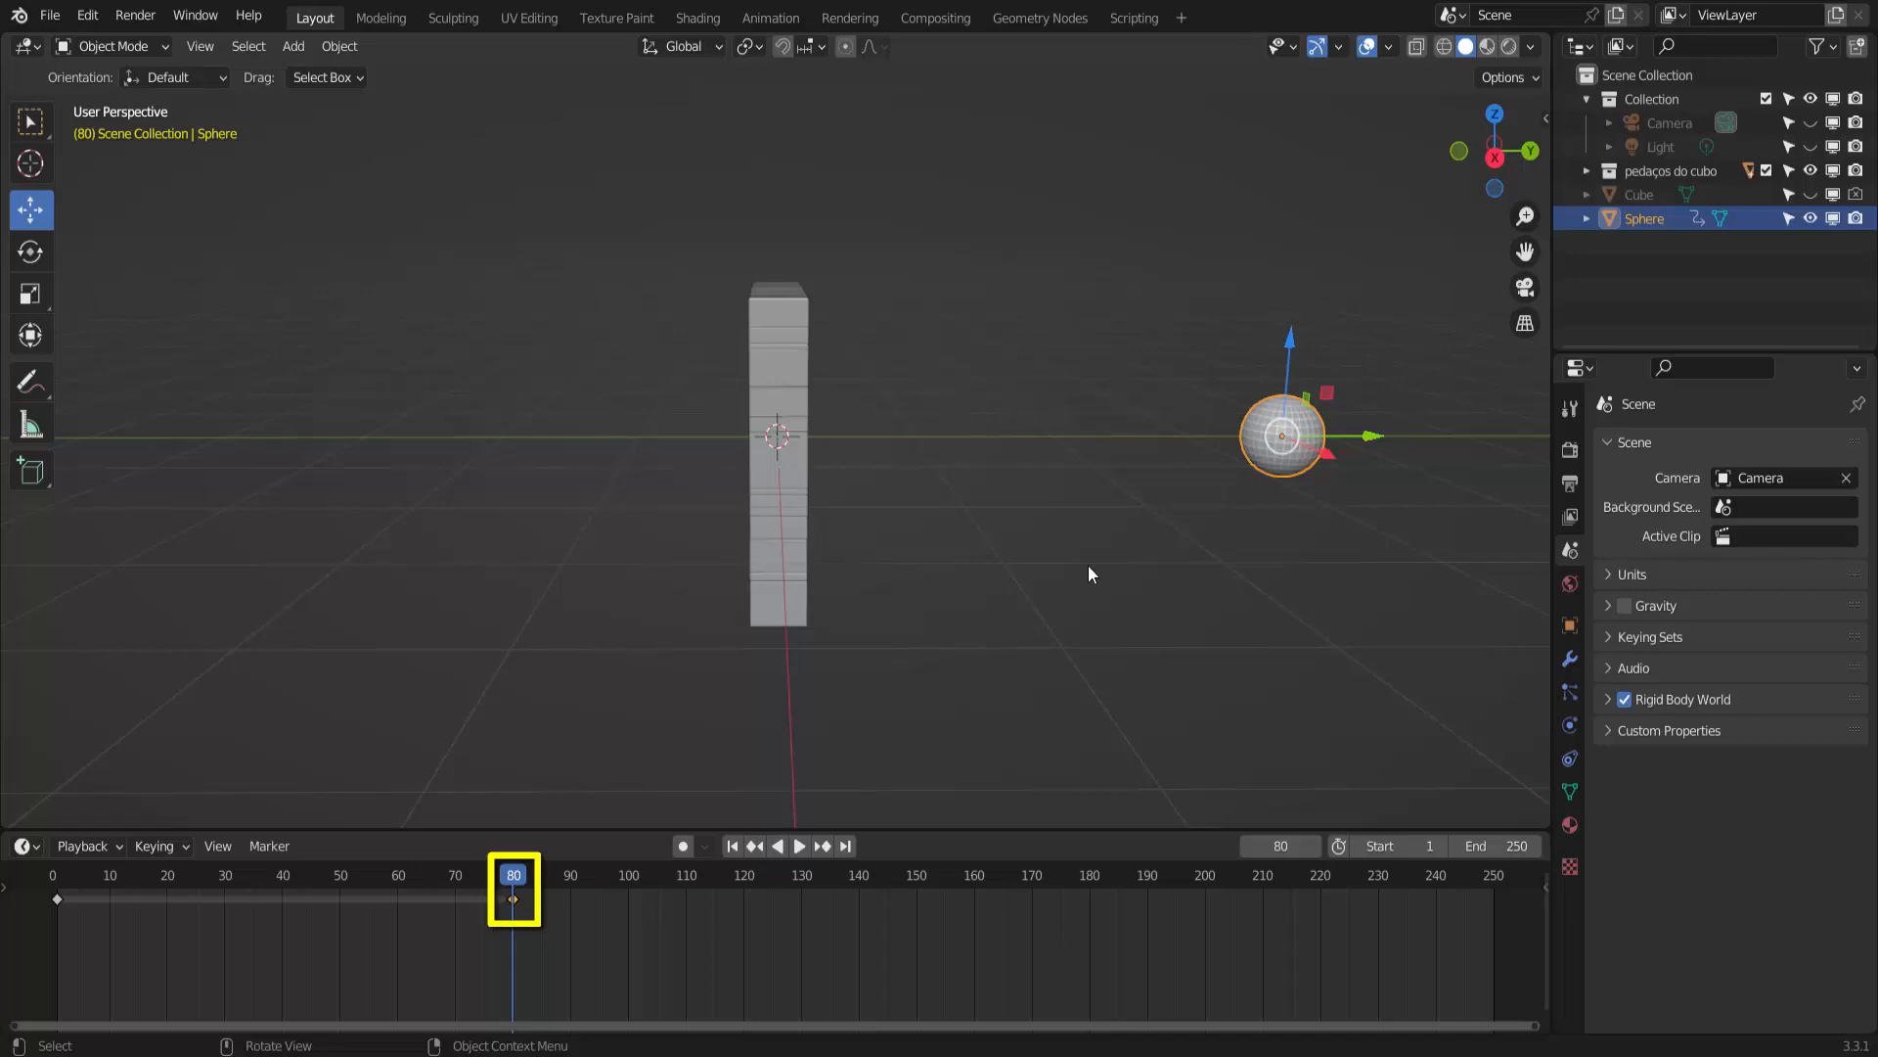
# - At frame 120, move the sphere along negative Y to the far side of the cube and insert a Location keyframe
pyautogui.click(743, 882)
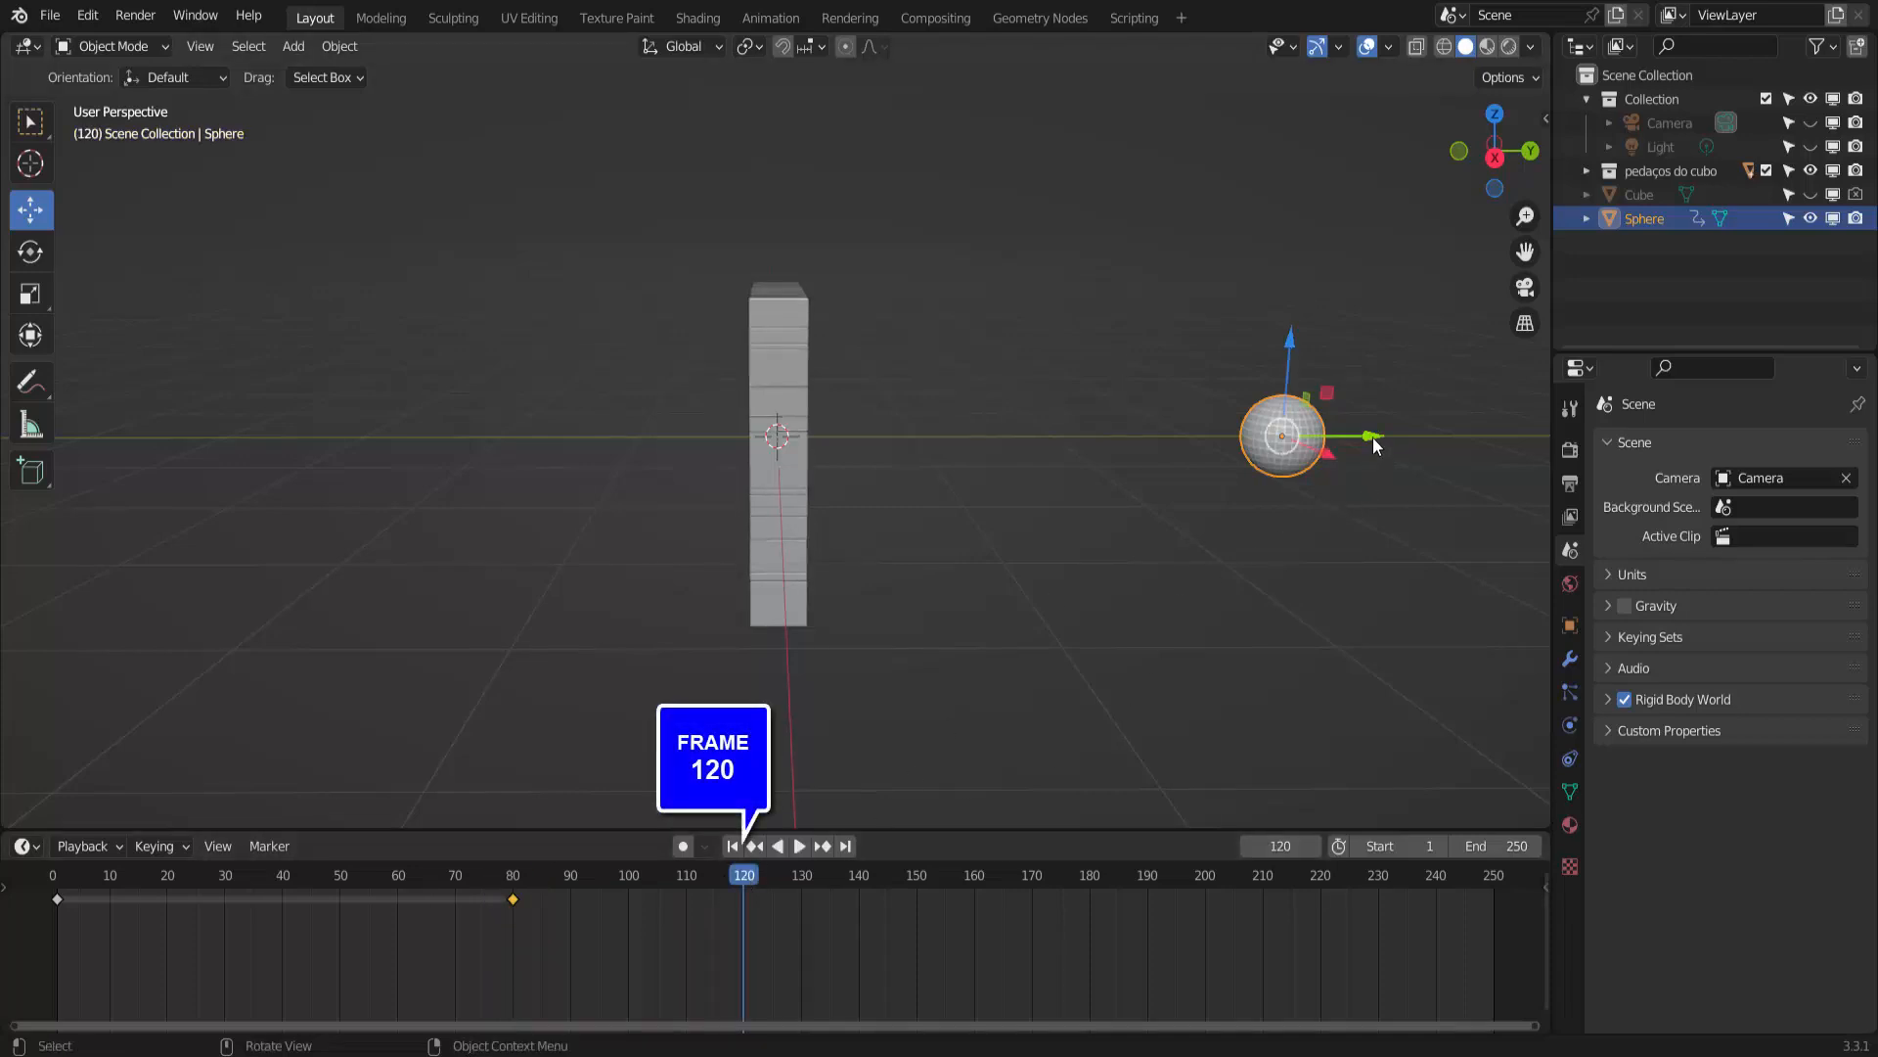
pyautogui.moveTo(1371, 437); pyautogui.dragTo(11, 458)
pyautogui.scroll(-3, 1024, 628)
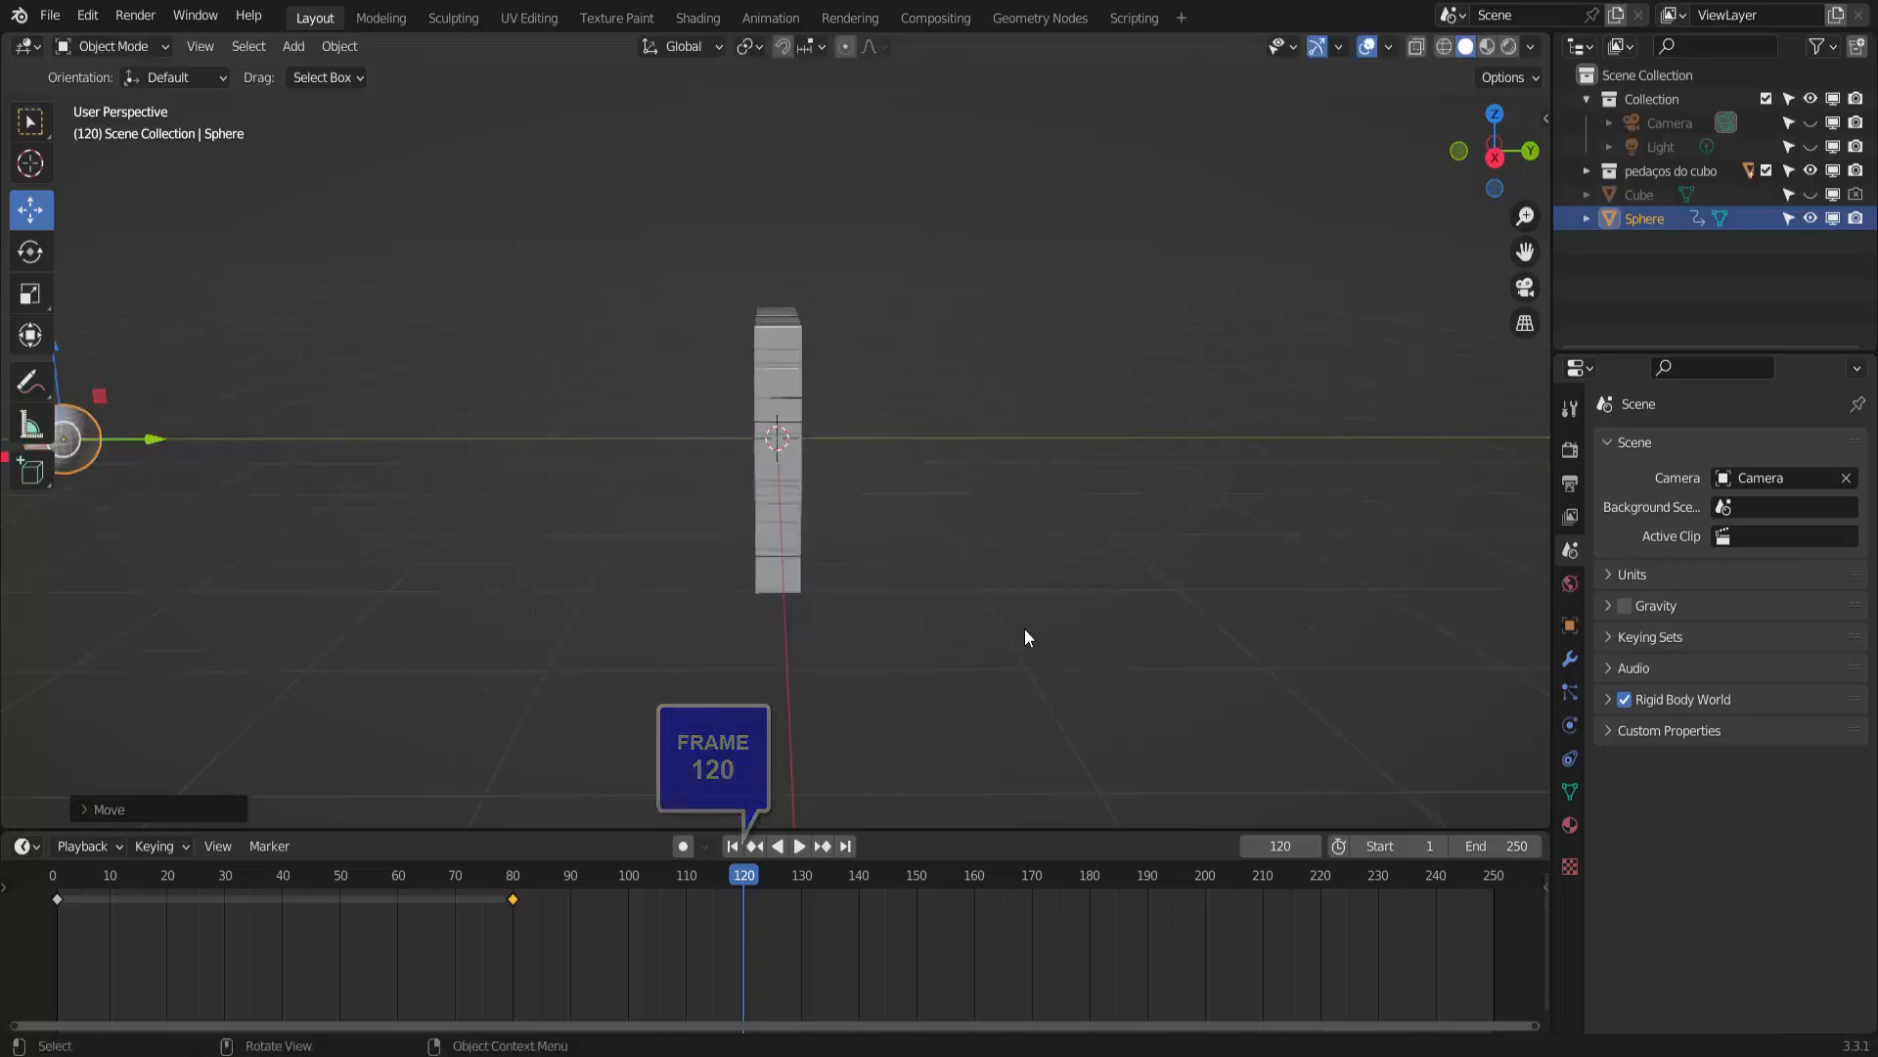
pyautogui.scroll(-1, 1024, 641)
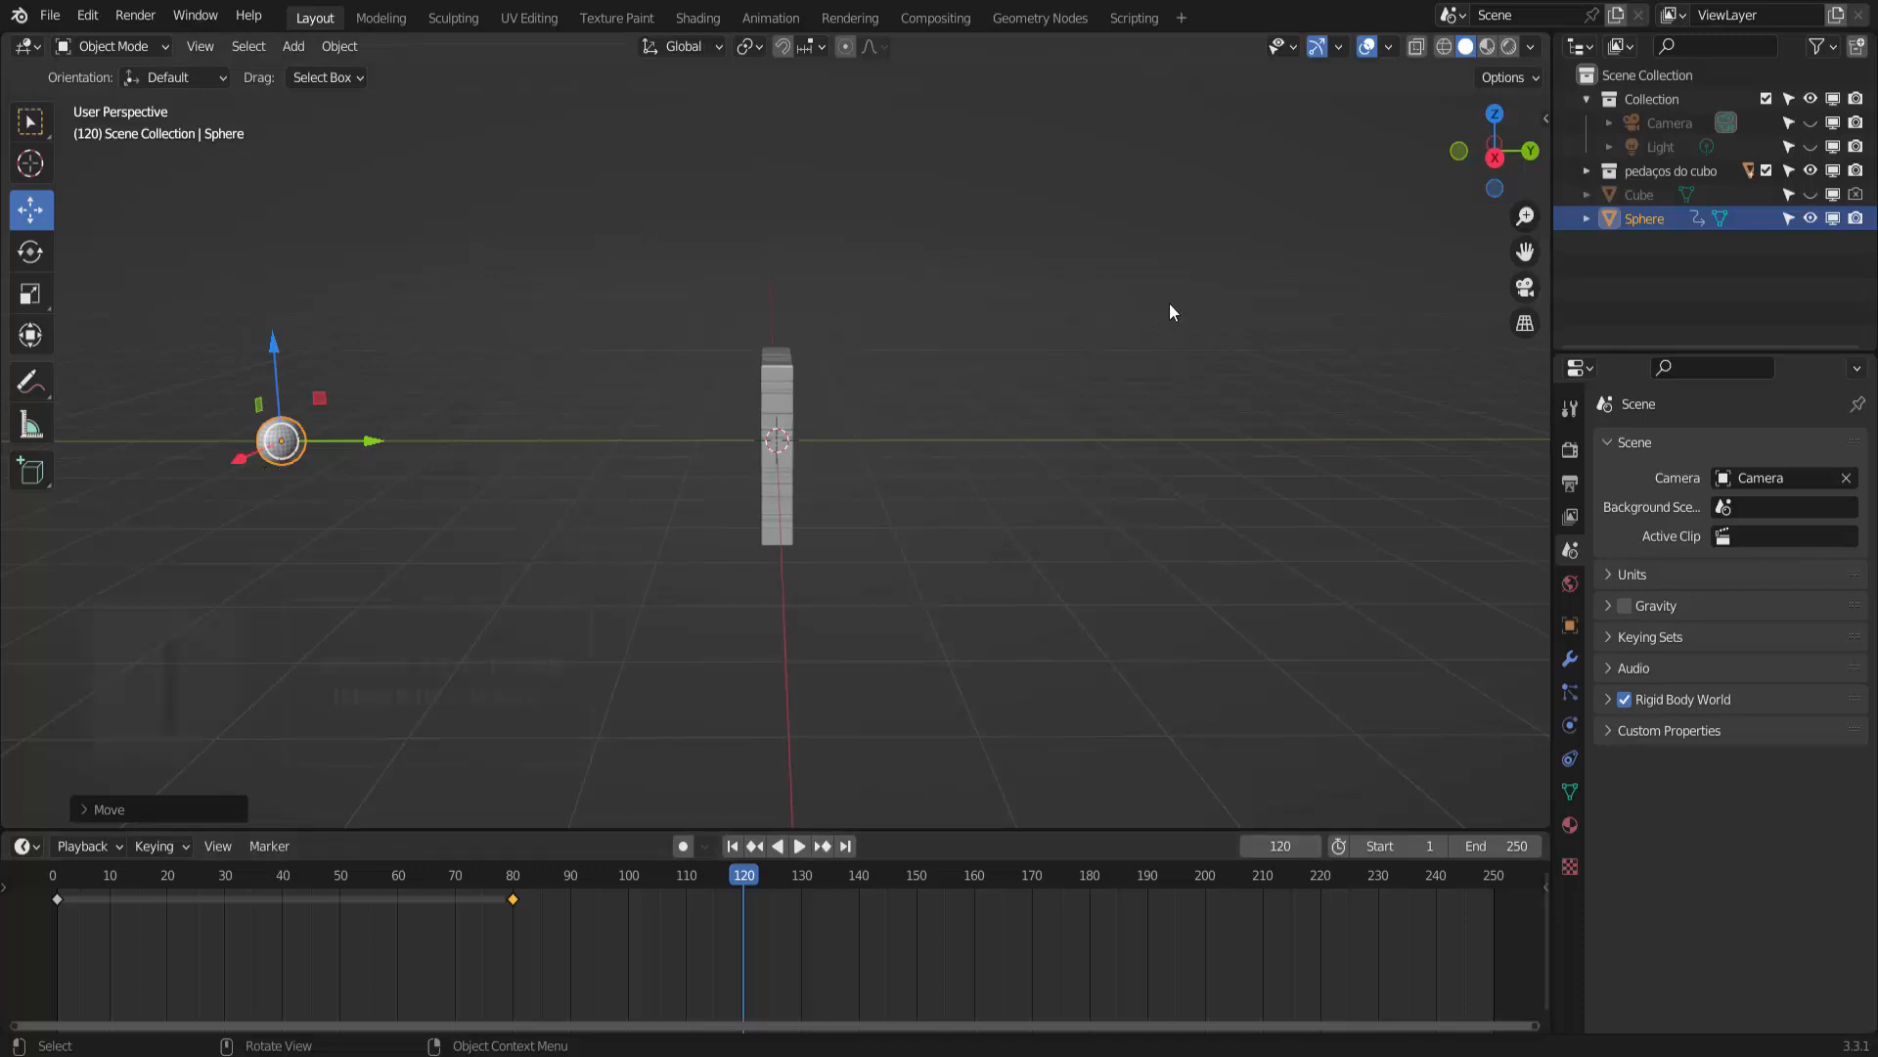
pyautogui.press('i')
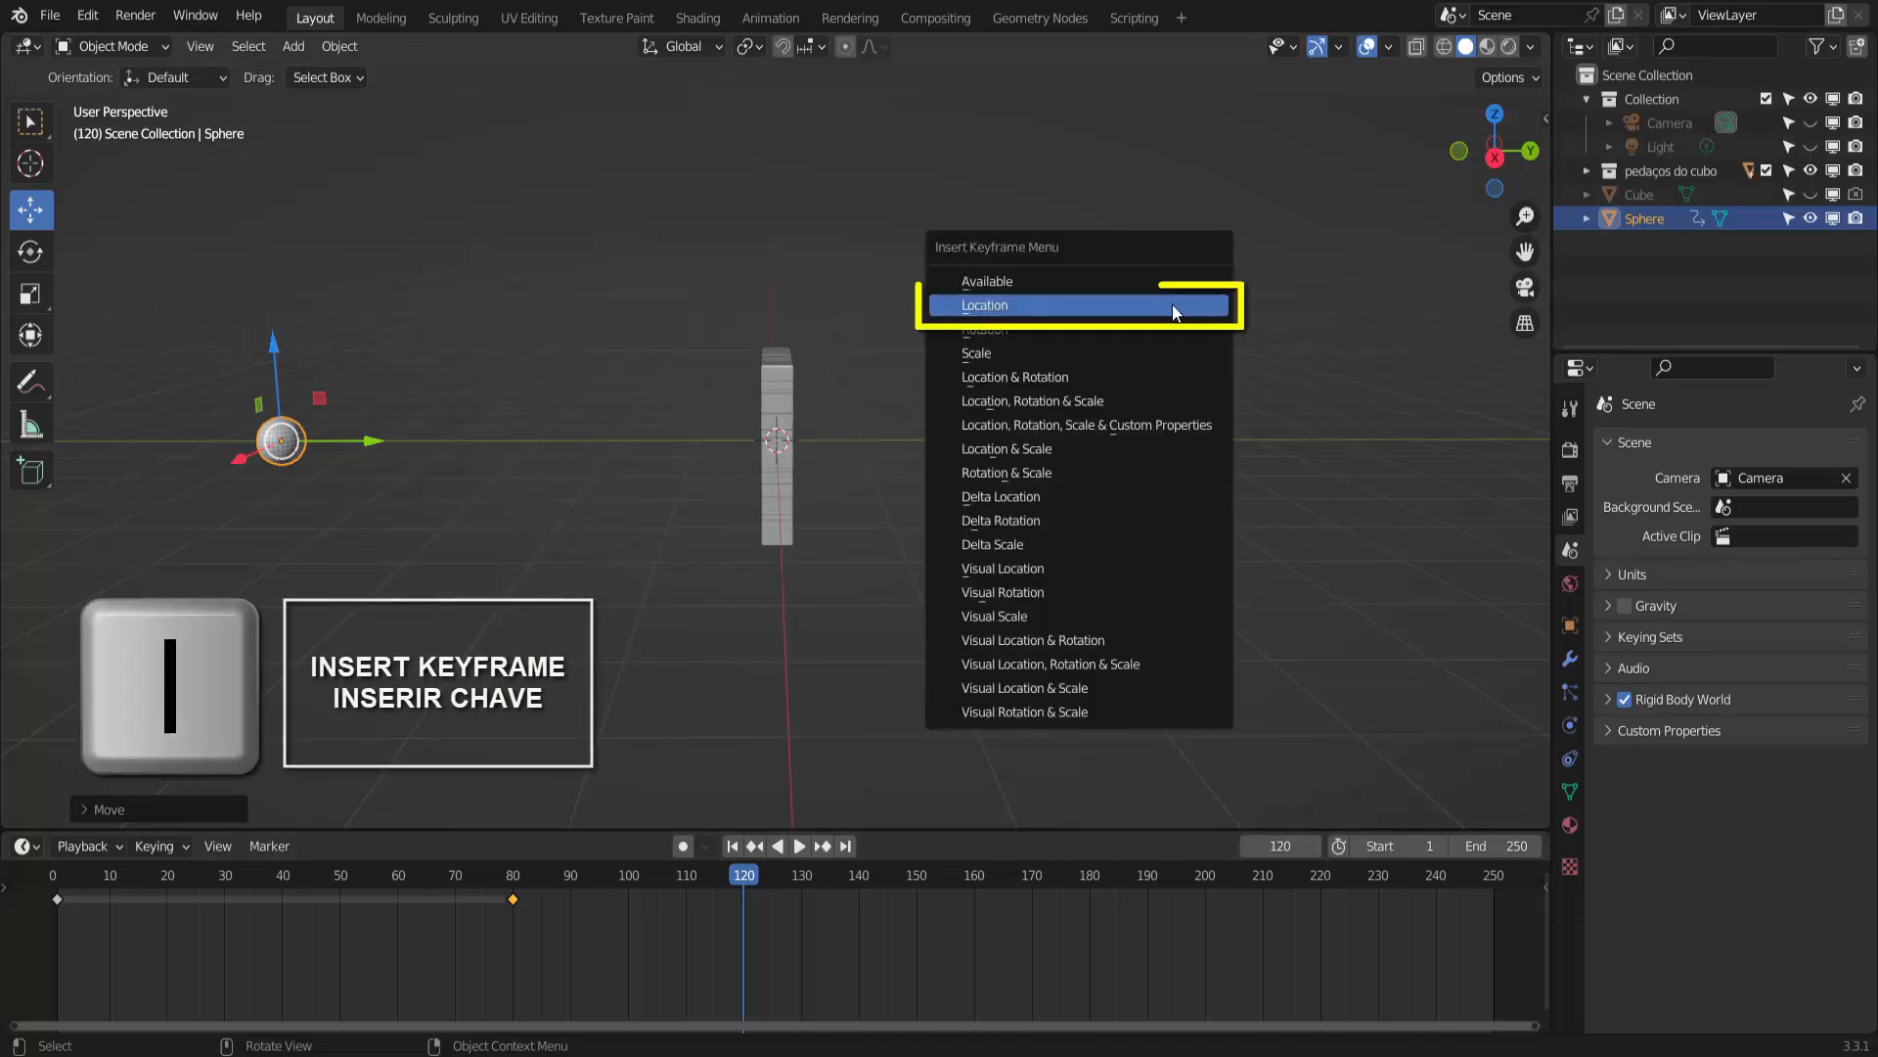
pyautogui.click(1172, 303)
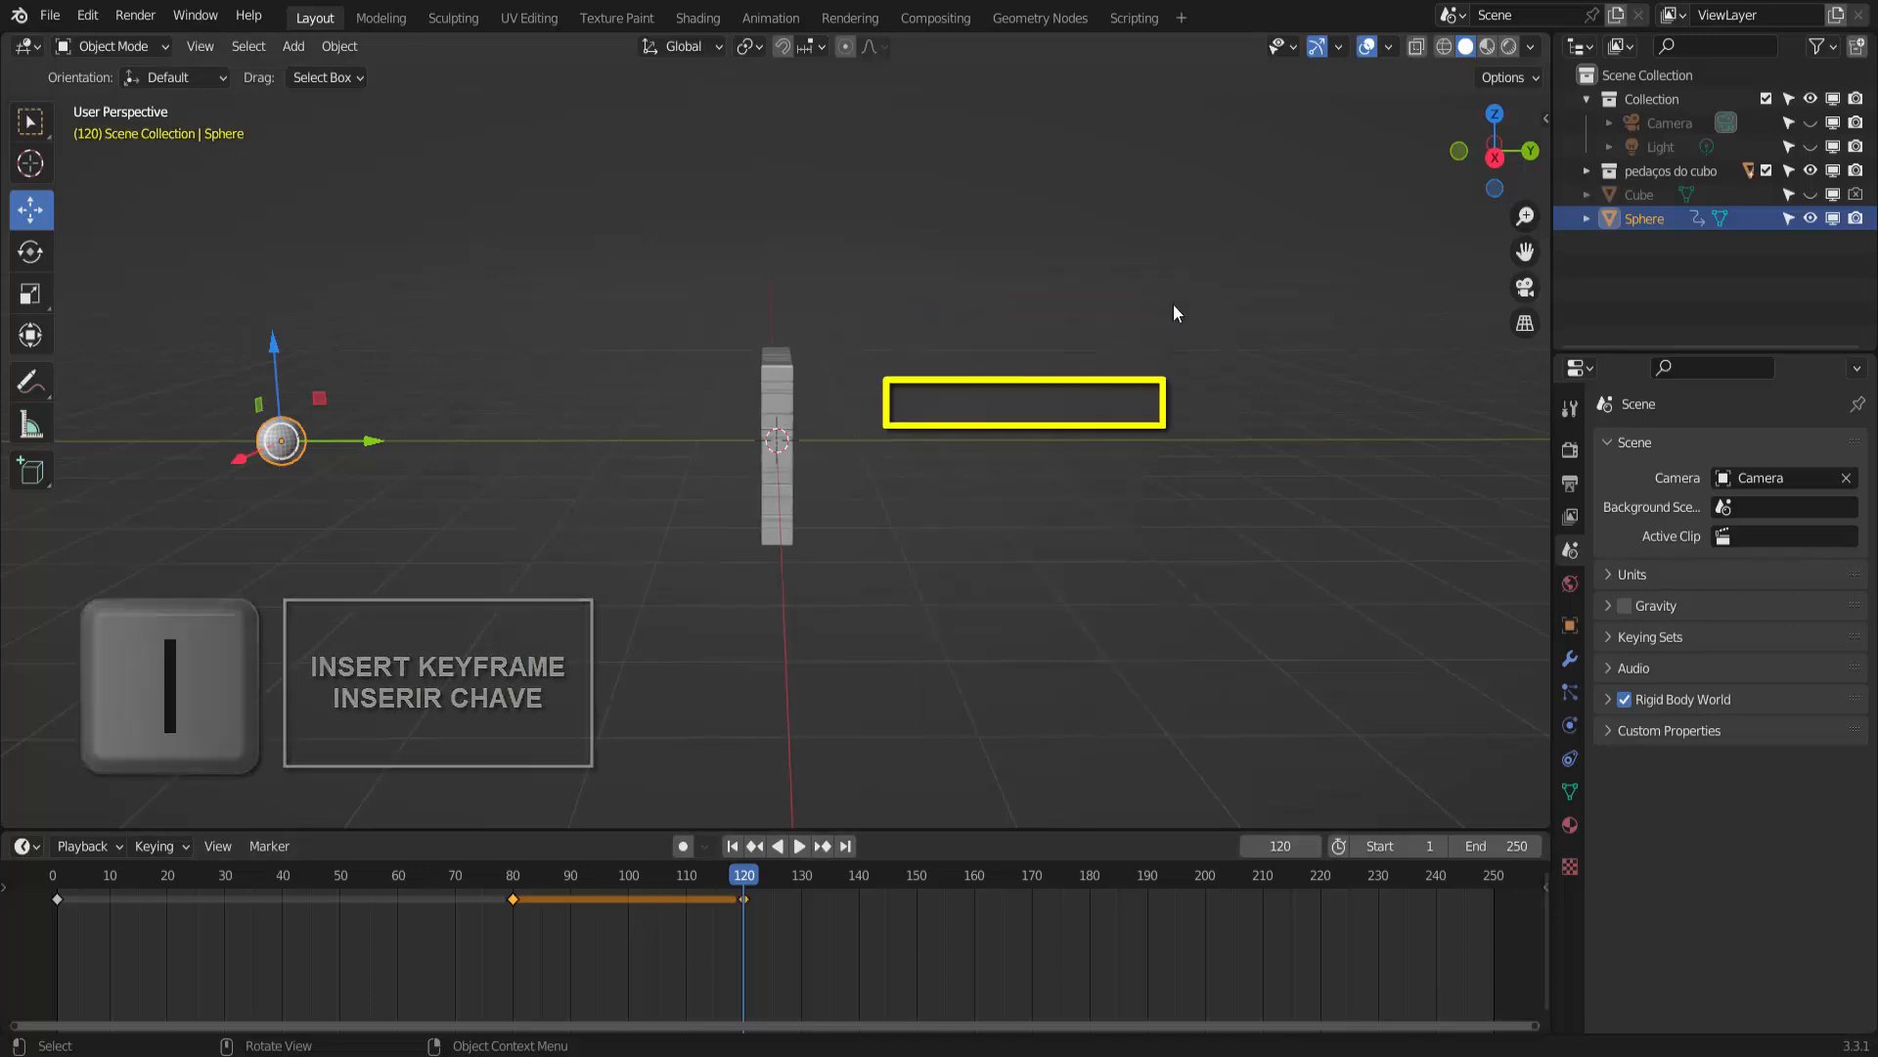
# - Play the sphere's animation from frame 1 to check its path through the cube, and return to frame 1
pyautogui.click(732, 847)
pyautogui.click(798, 847)
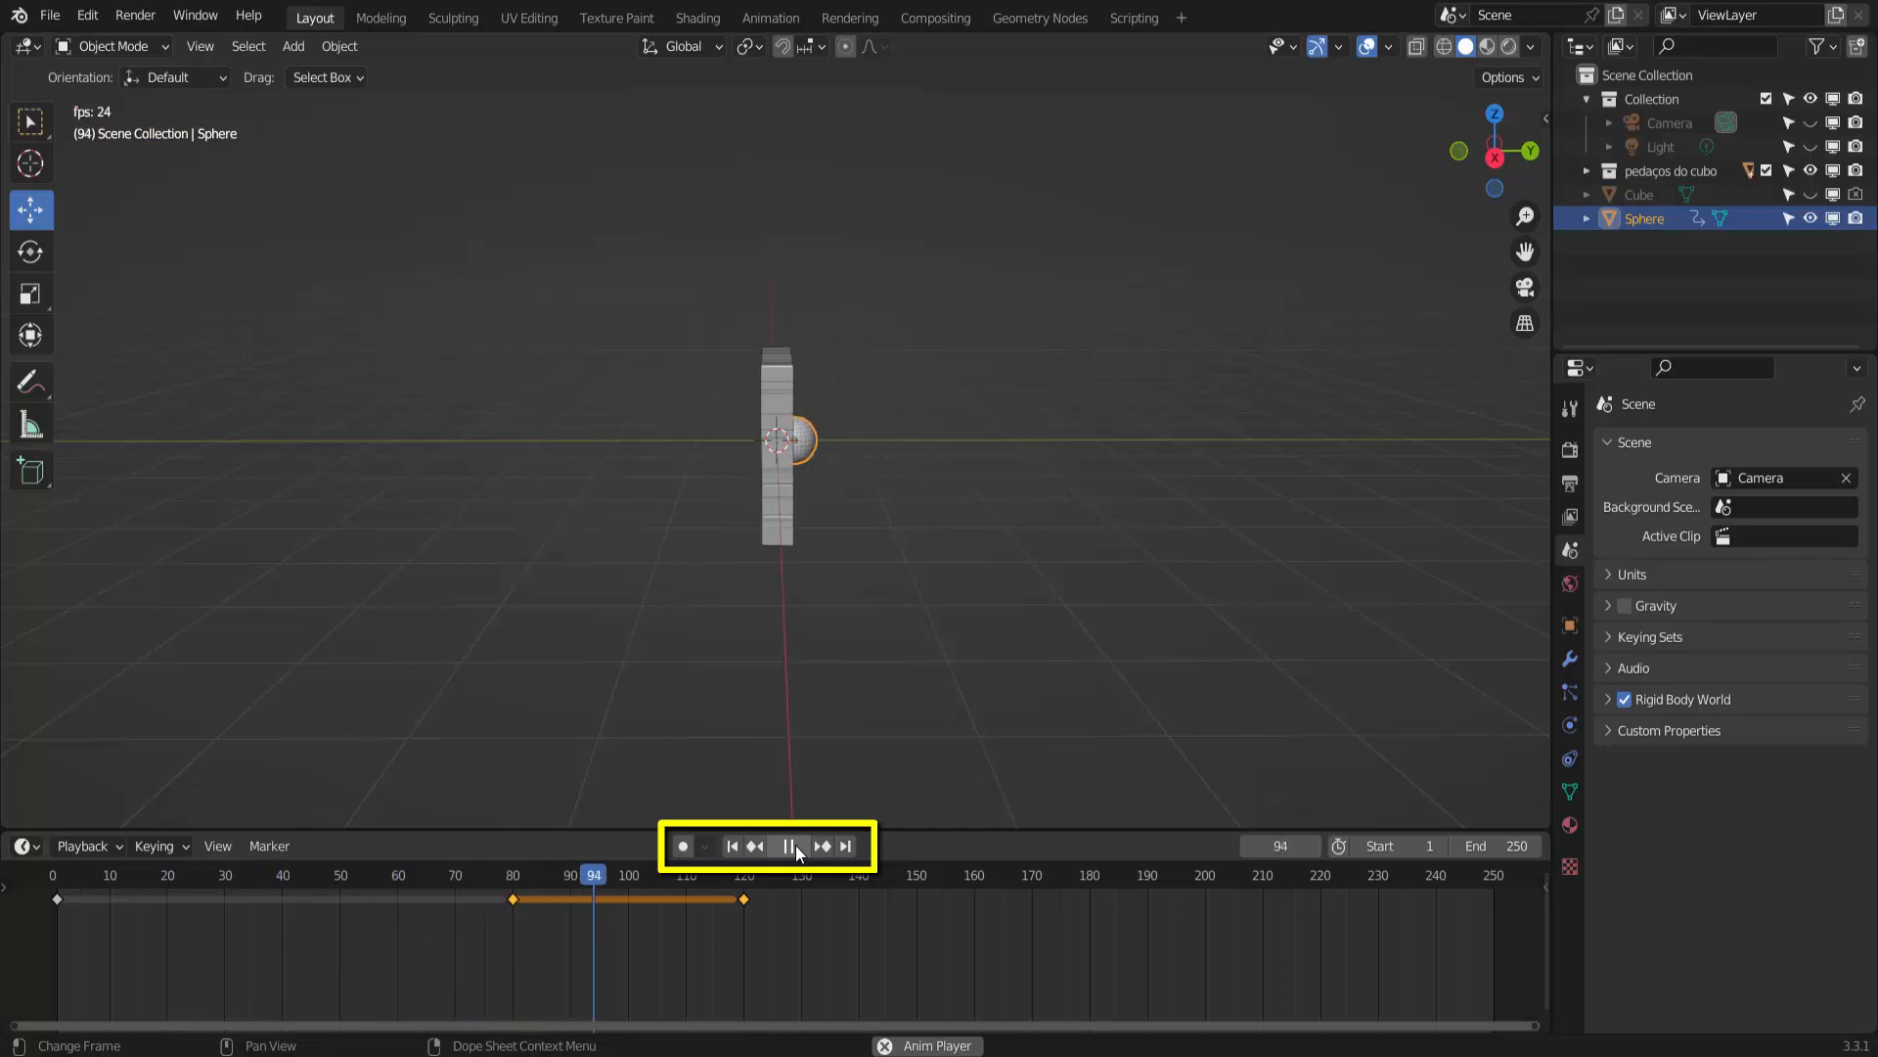
pyautogui.click(795, 847)
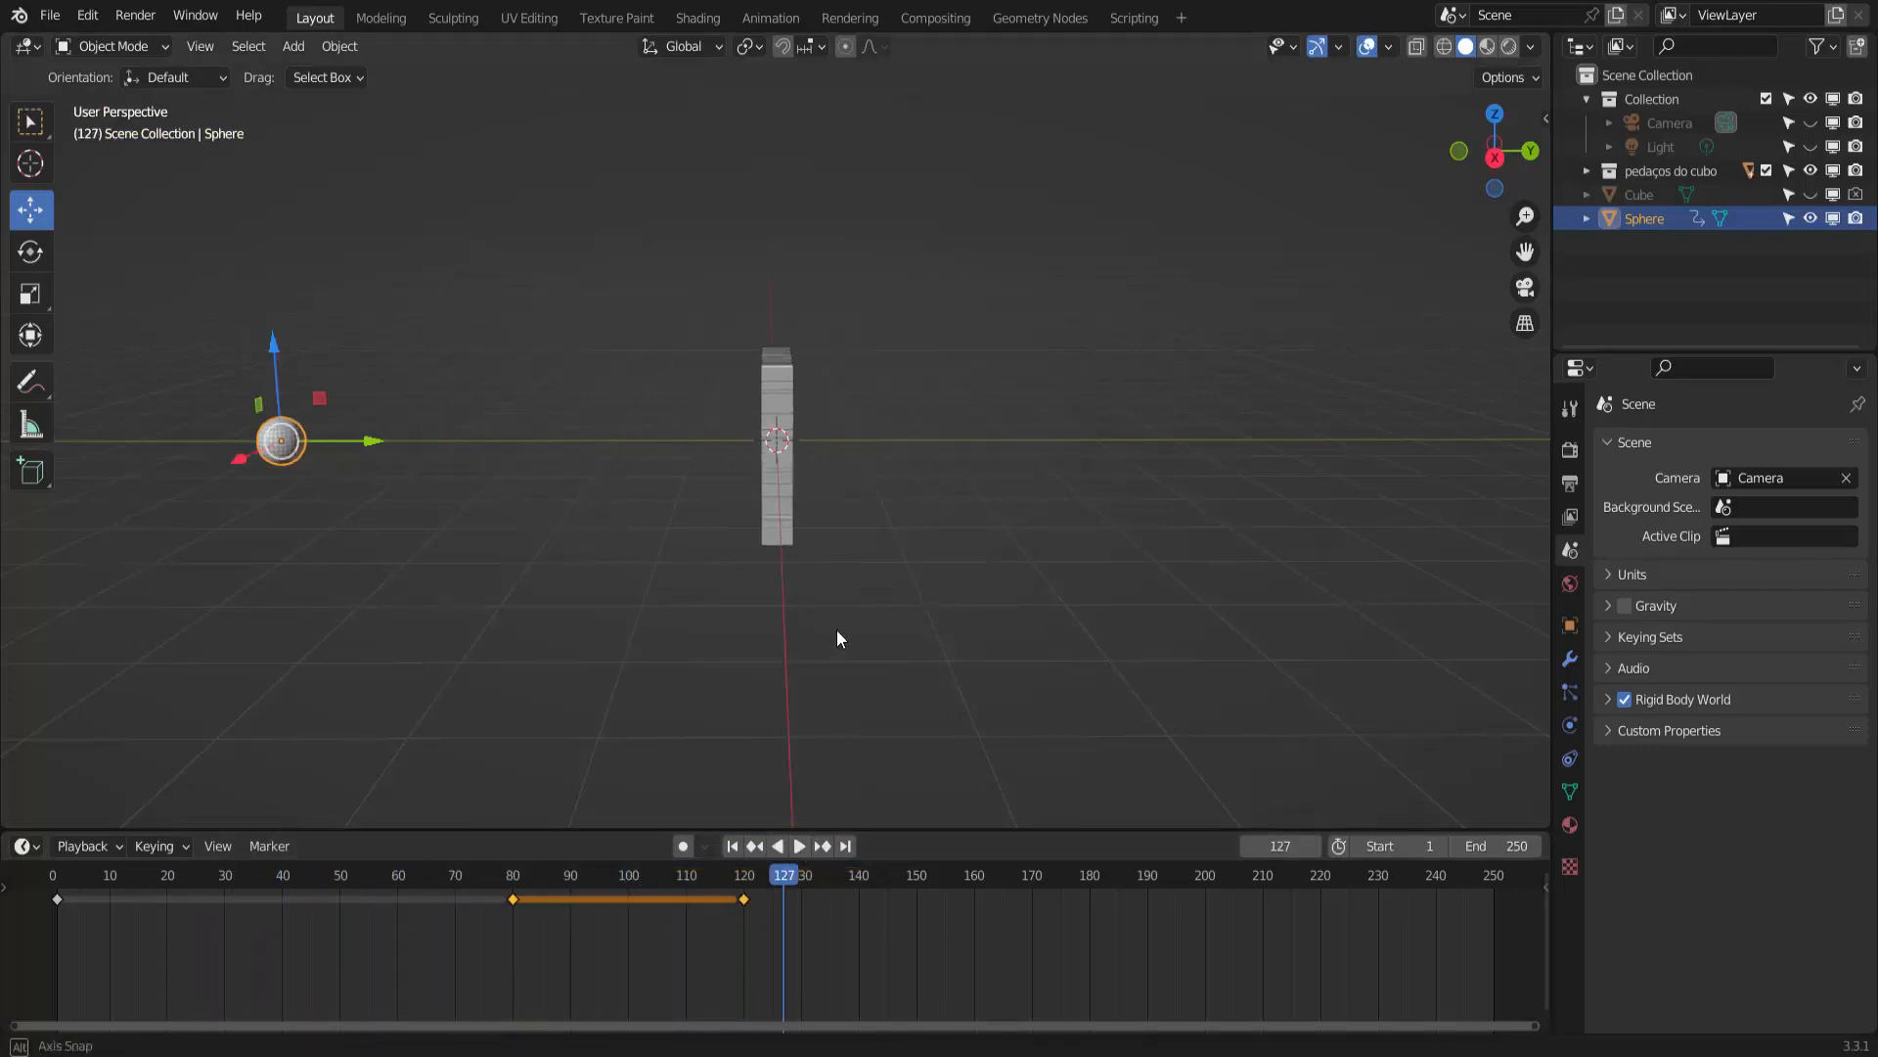
pyautogui.moveTo(838, 634); pyautogui.dragTo(927, 621, button='middle')
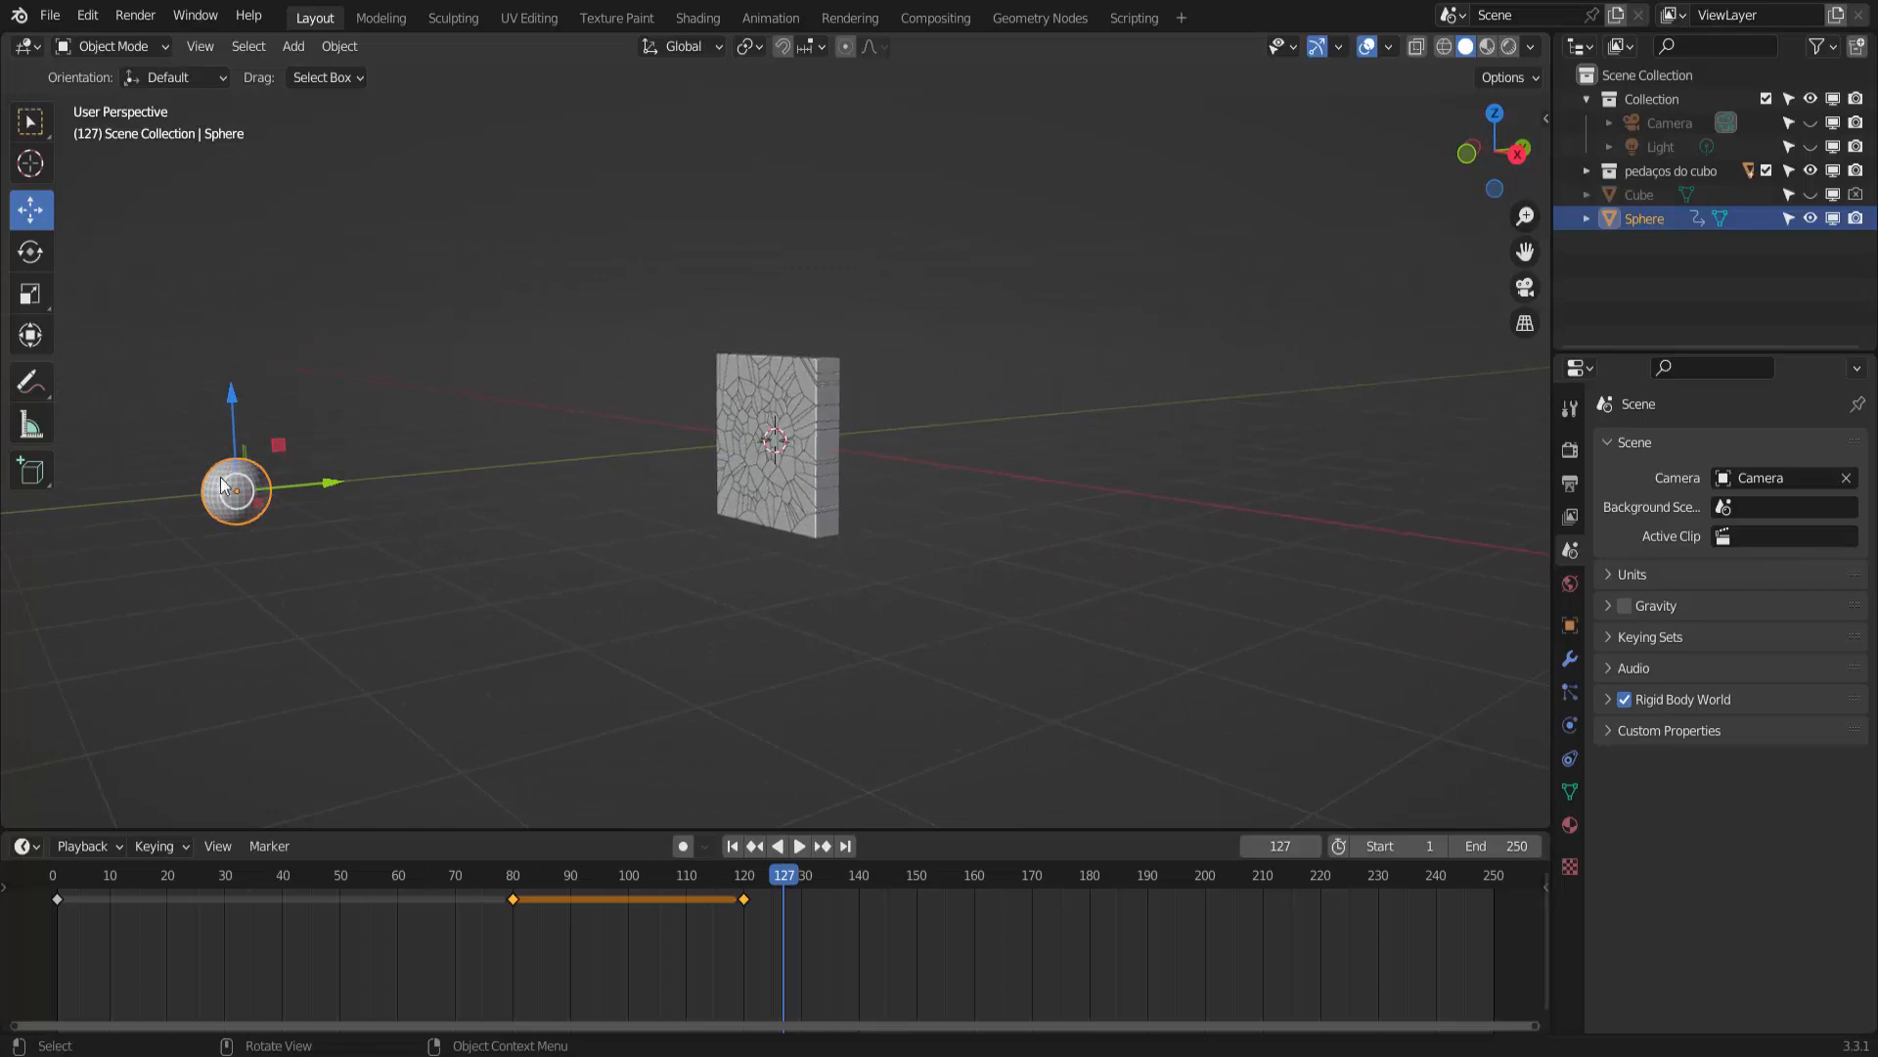
pyautogui.click(734, 847)
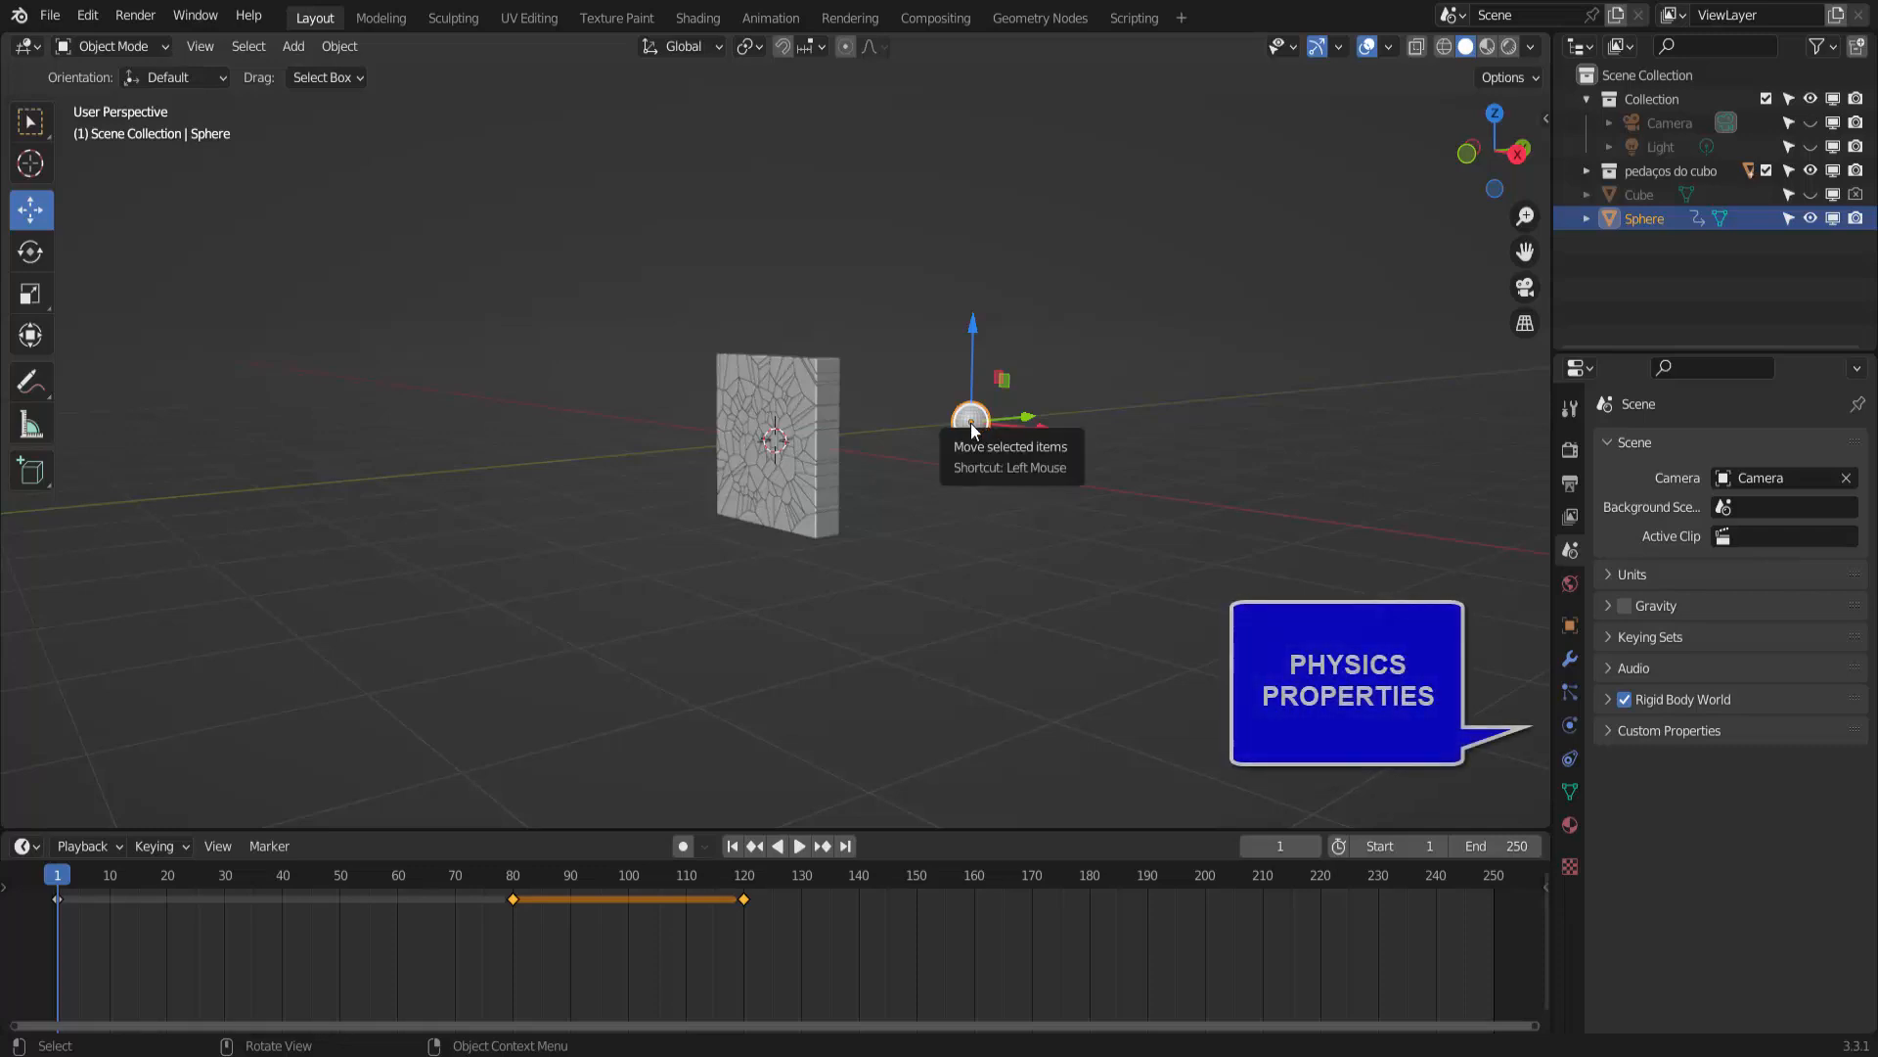
# - Add Rigid Body physics of type Active to the sphere, with Animated enabled and the collision shape set to Mesh
pyautogui.click(1570, 725)
pyautogui.click(1730, 601)
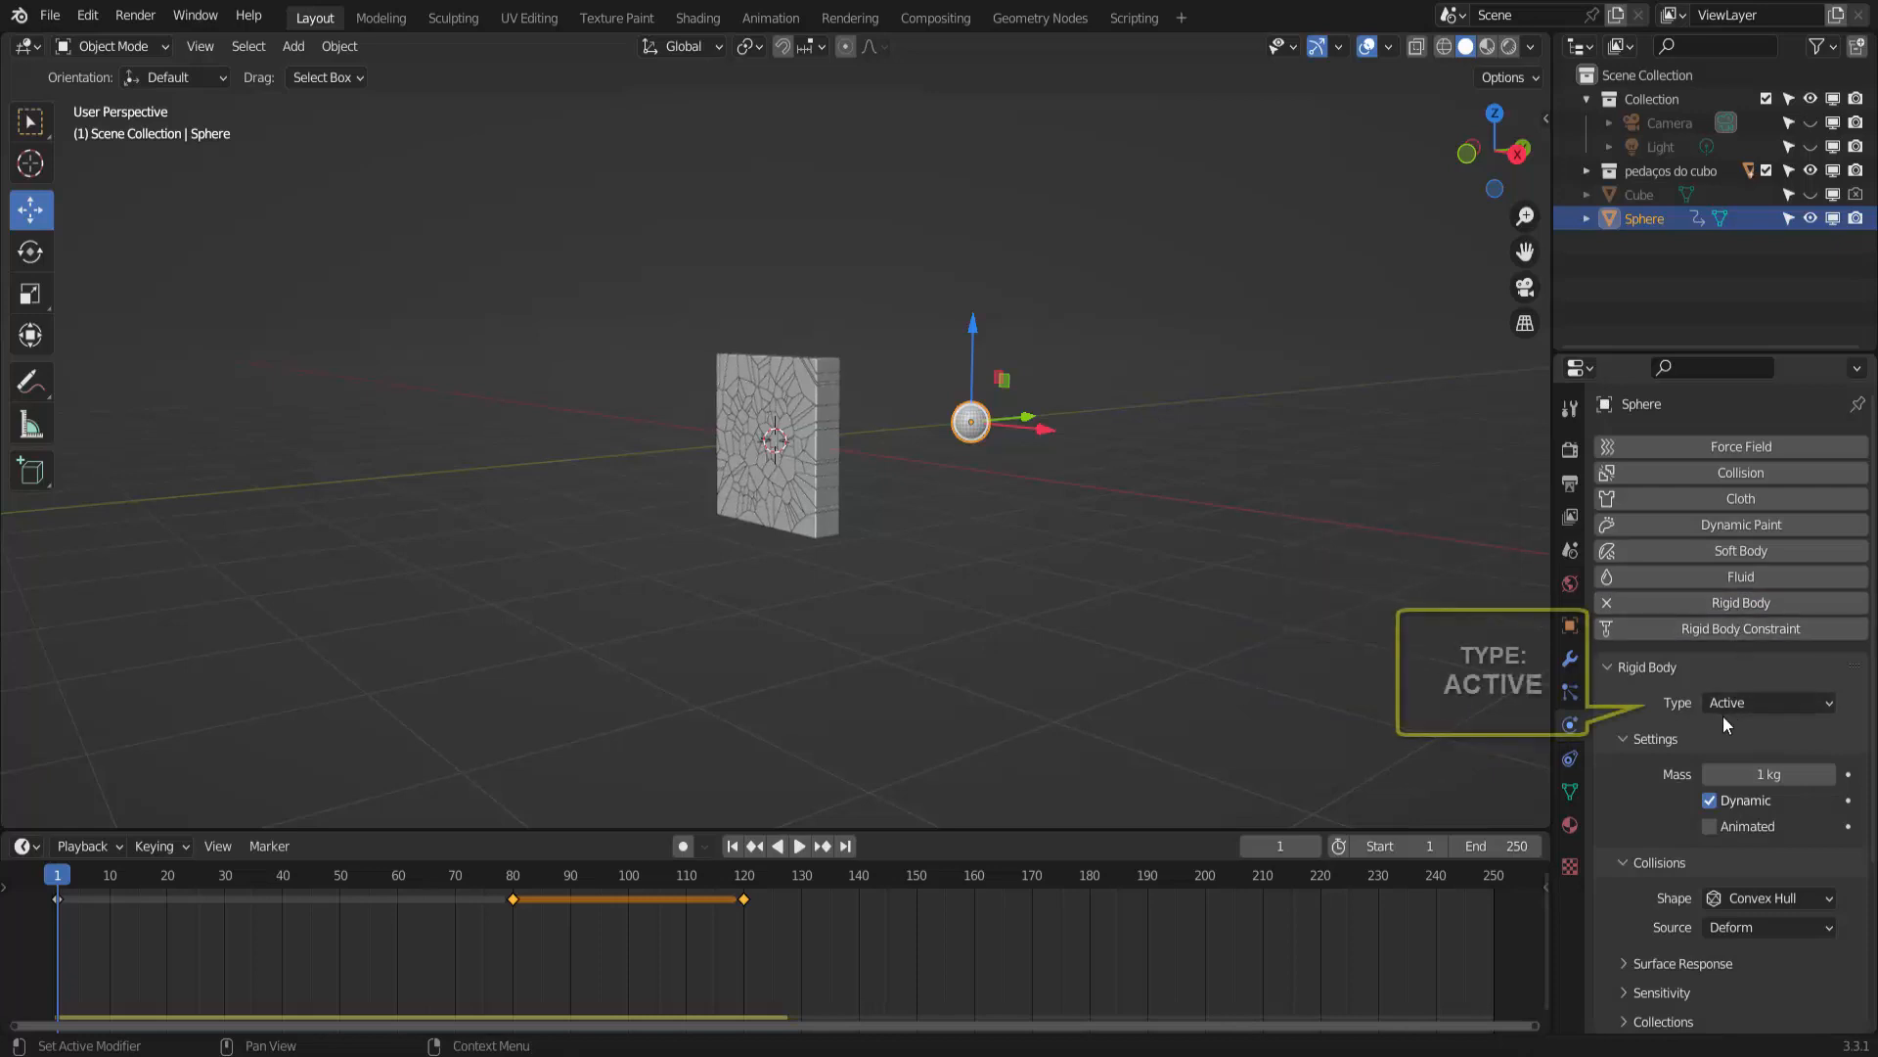
pyautogui.click(1710, 827)
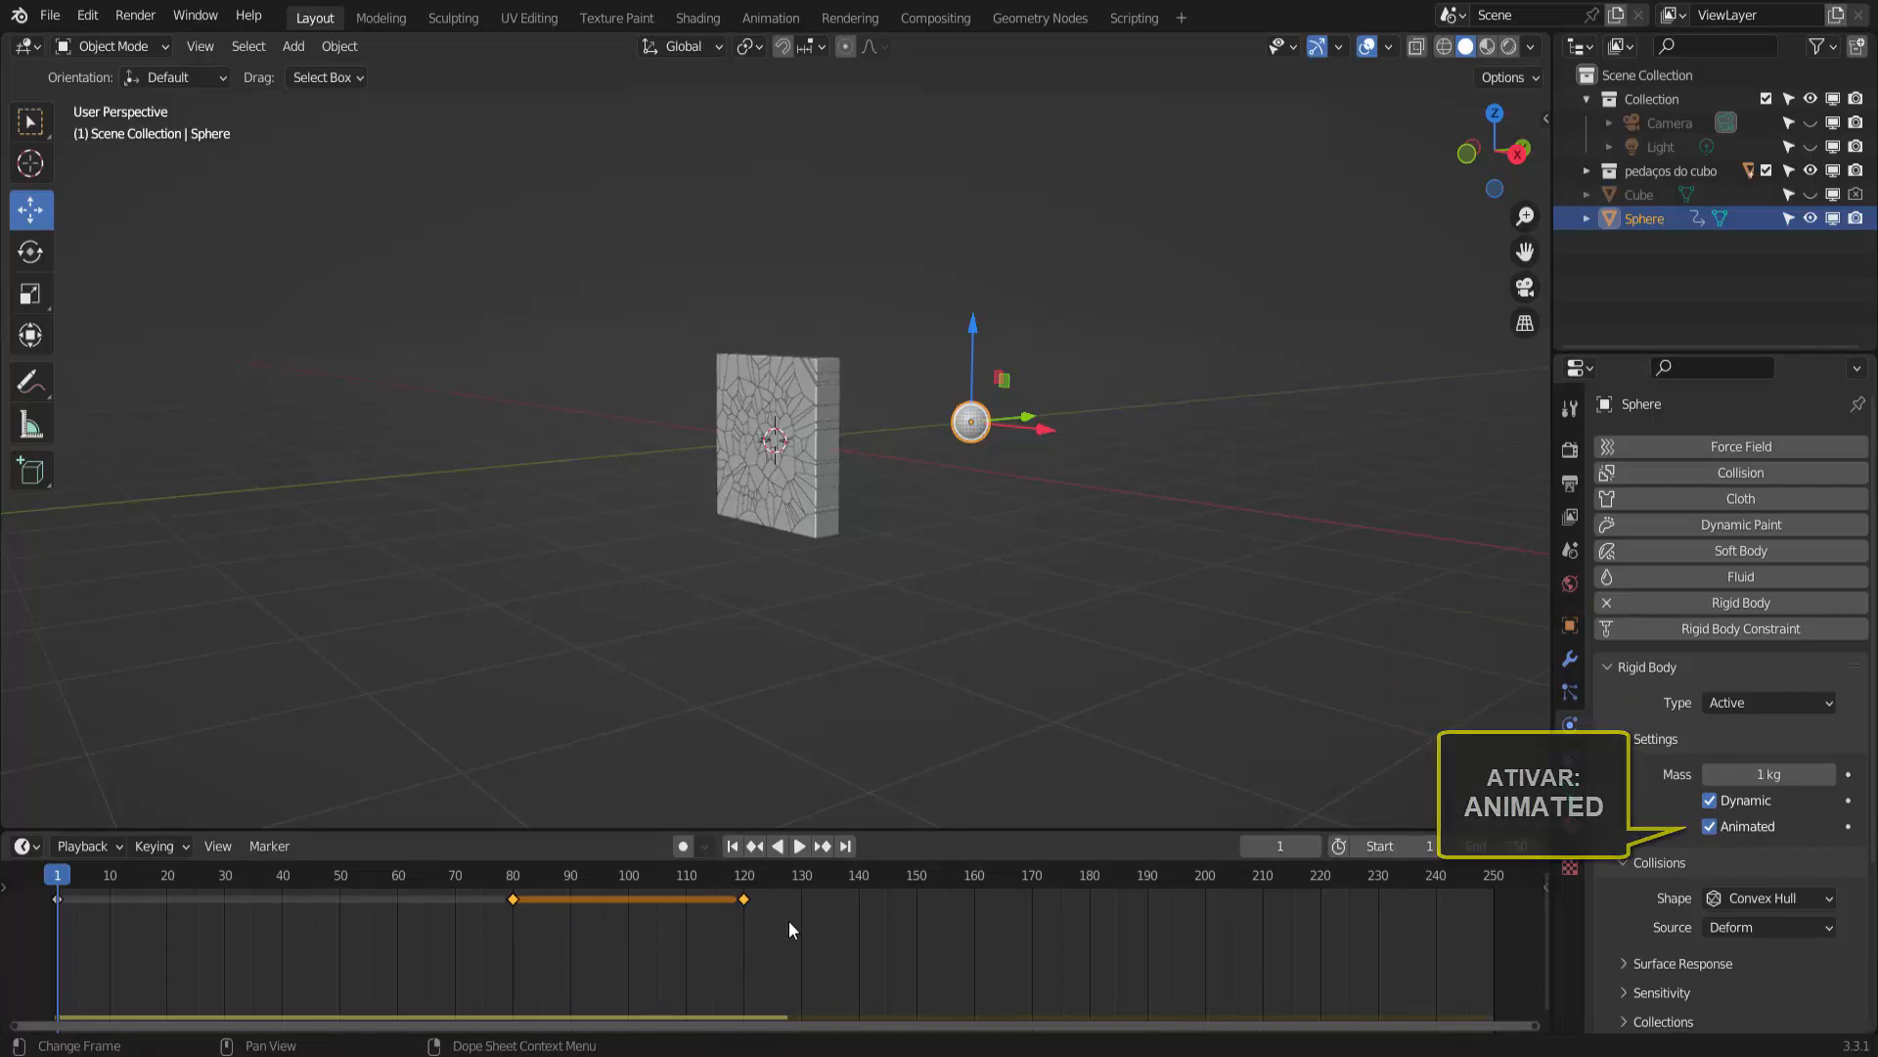
pyautogui.click(1749, 898)
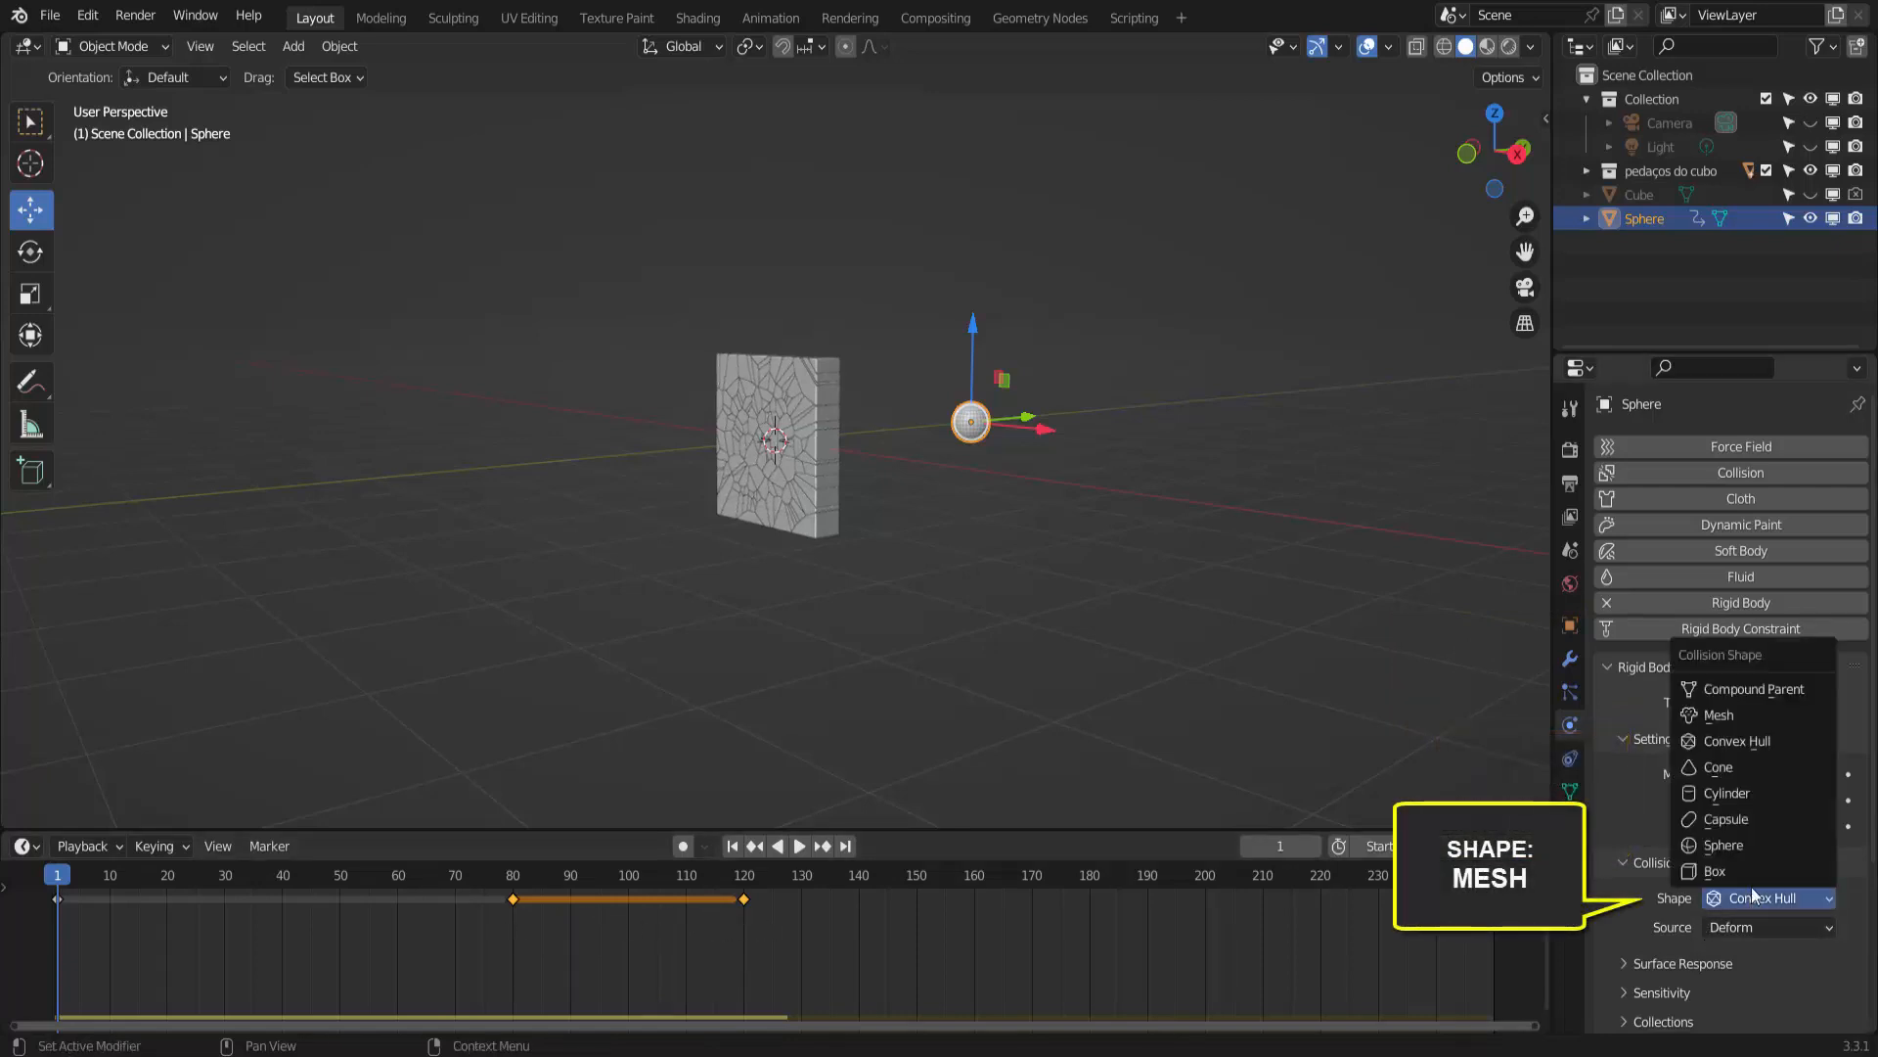
pyautogui.click(1735, 716)
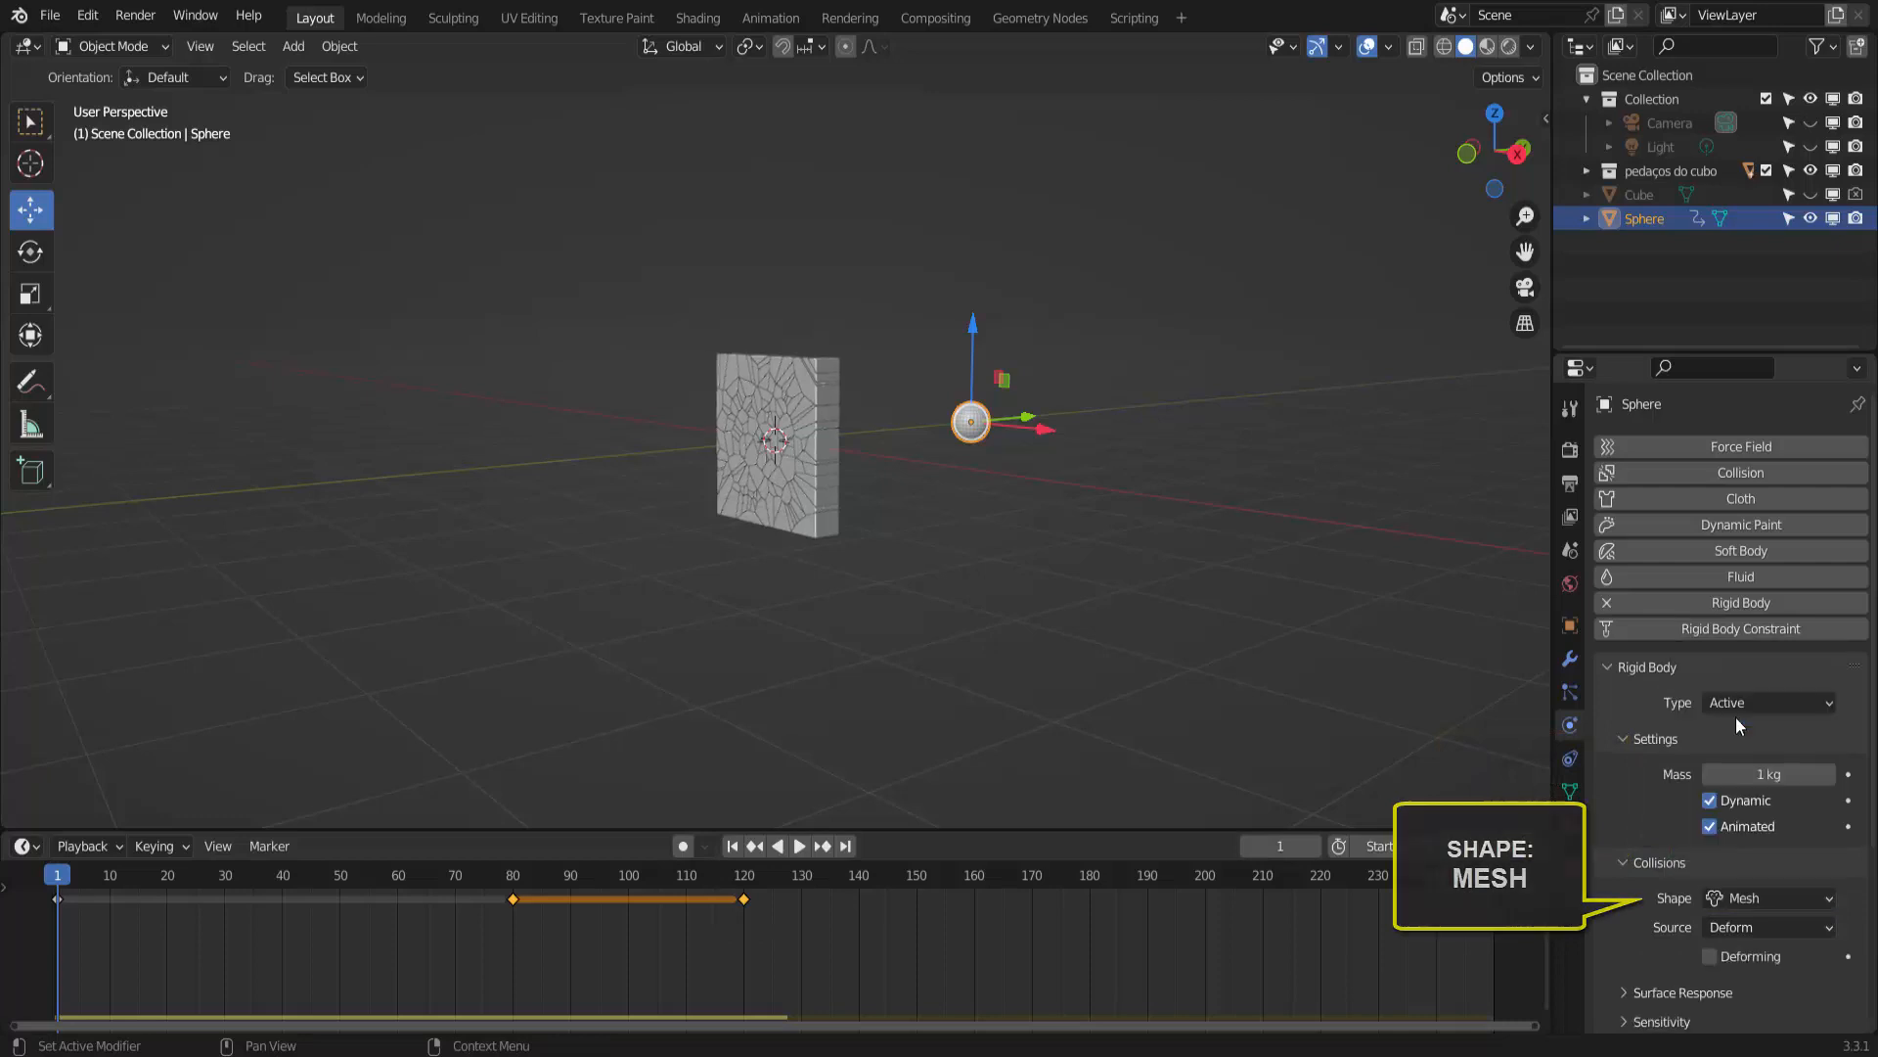
# - Play the simulation to check the sphere shattering the cube, and return to frame 1
pyautogui.click(799, 847)
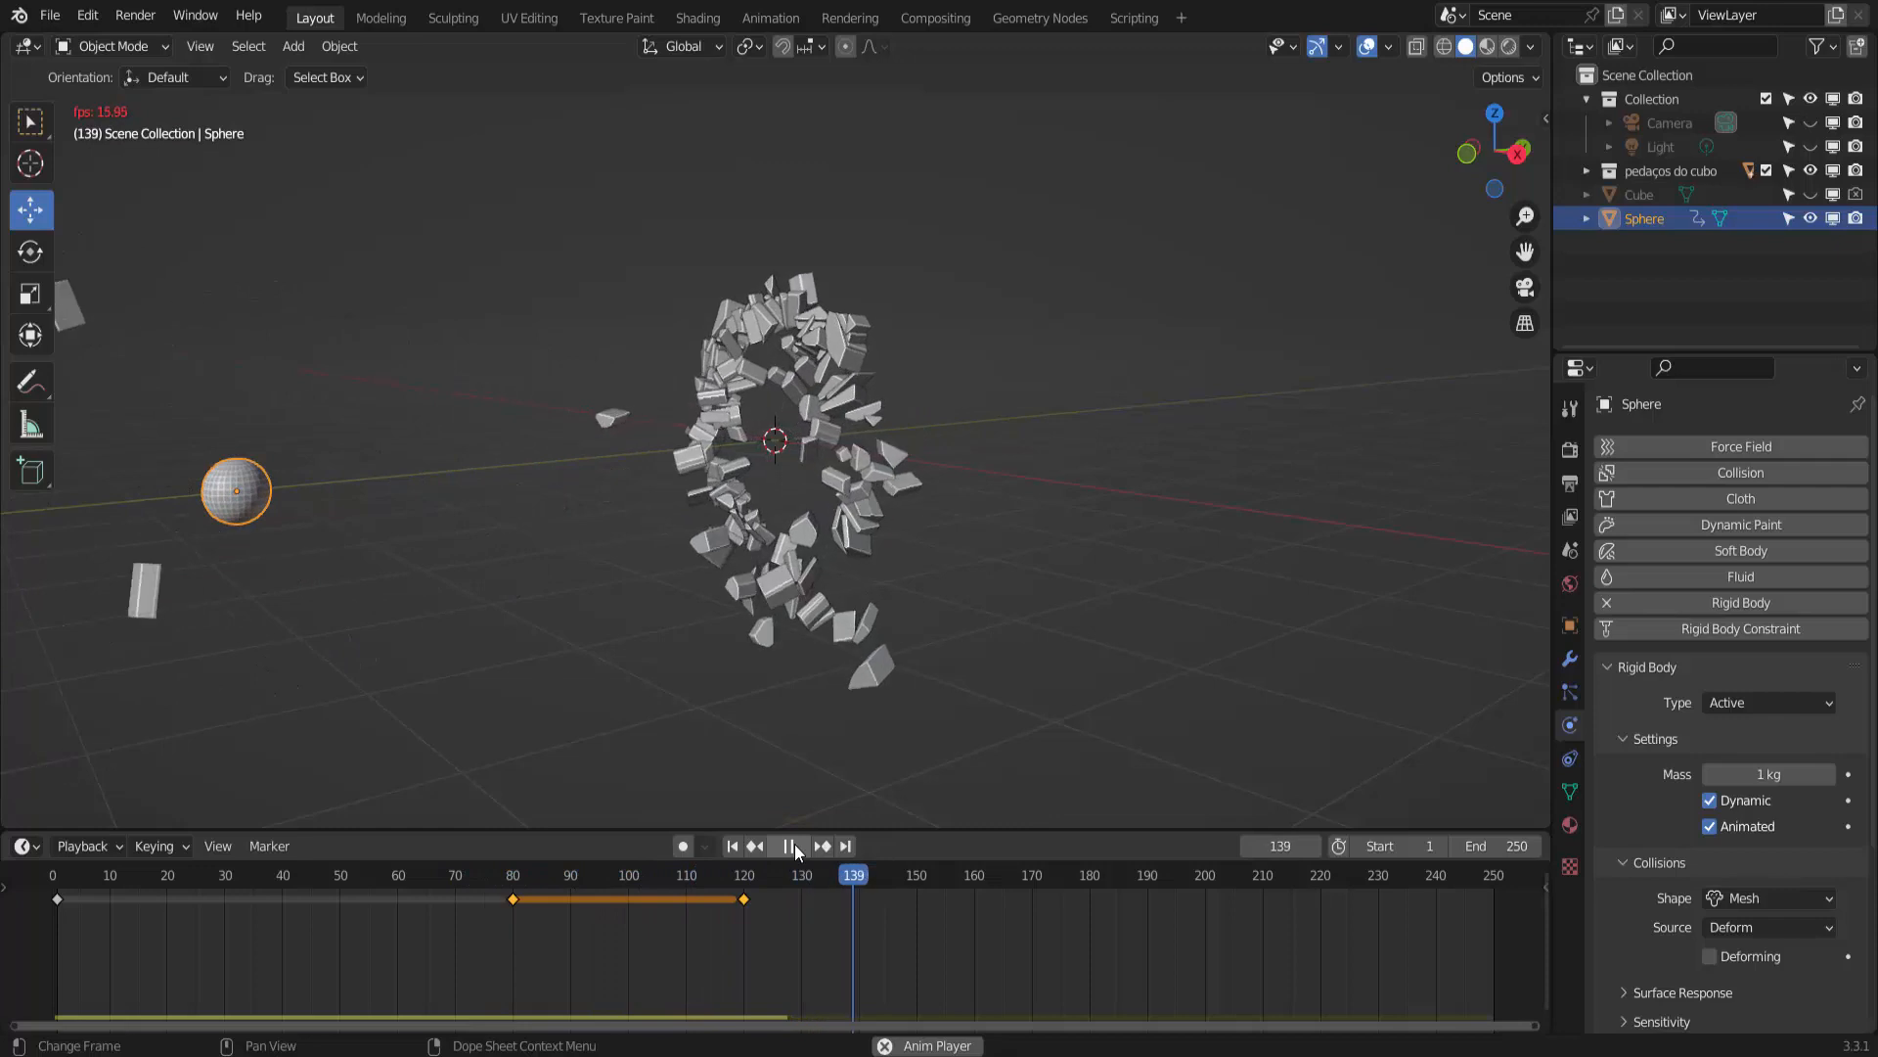
pyautogui.click(790, 846)
pyautogui.click(736, 845)
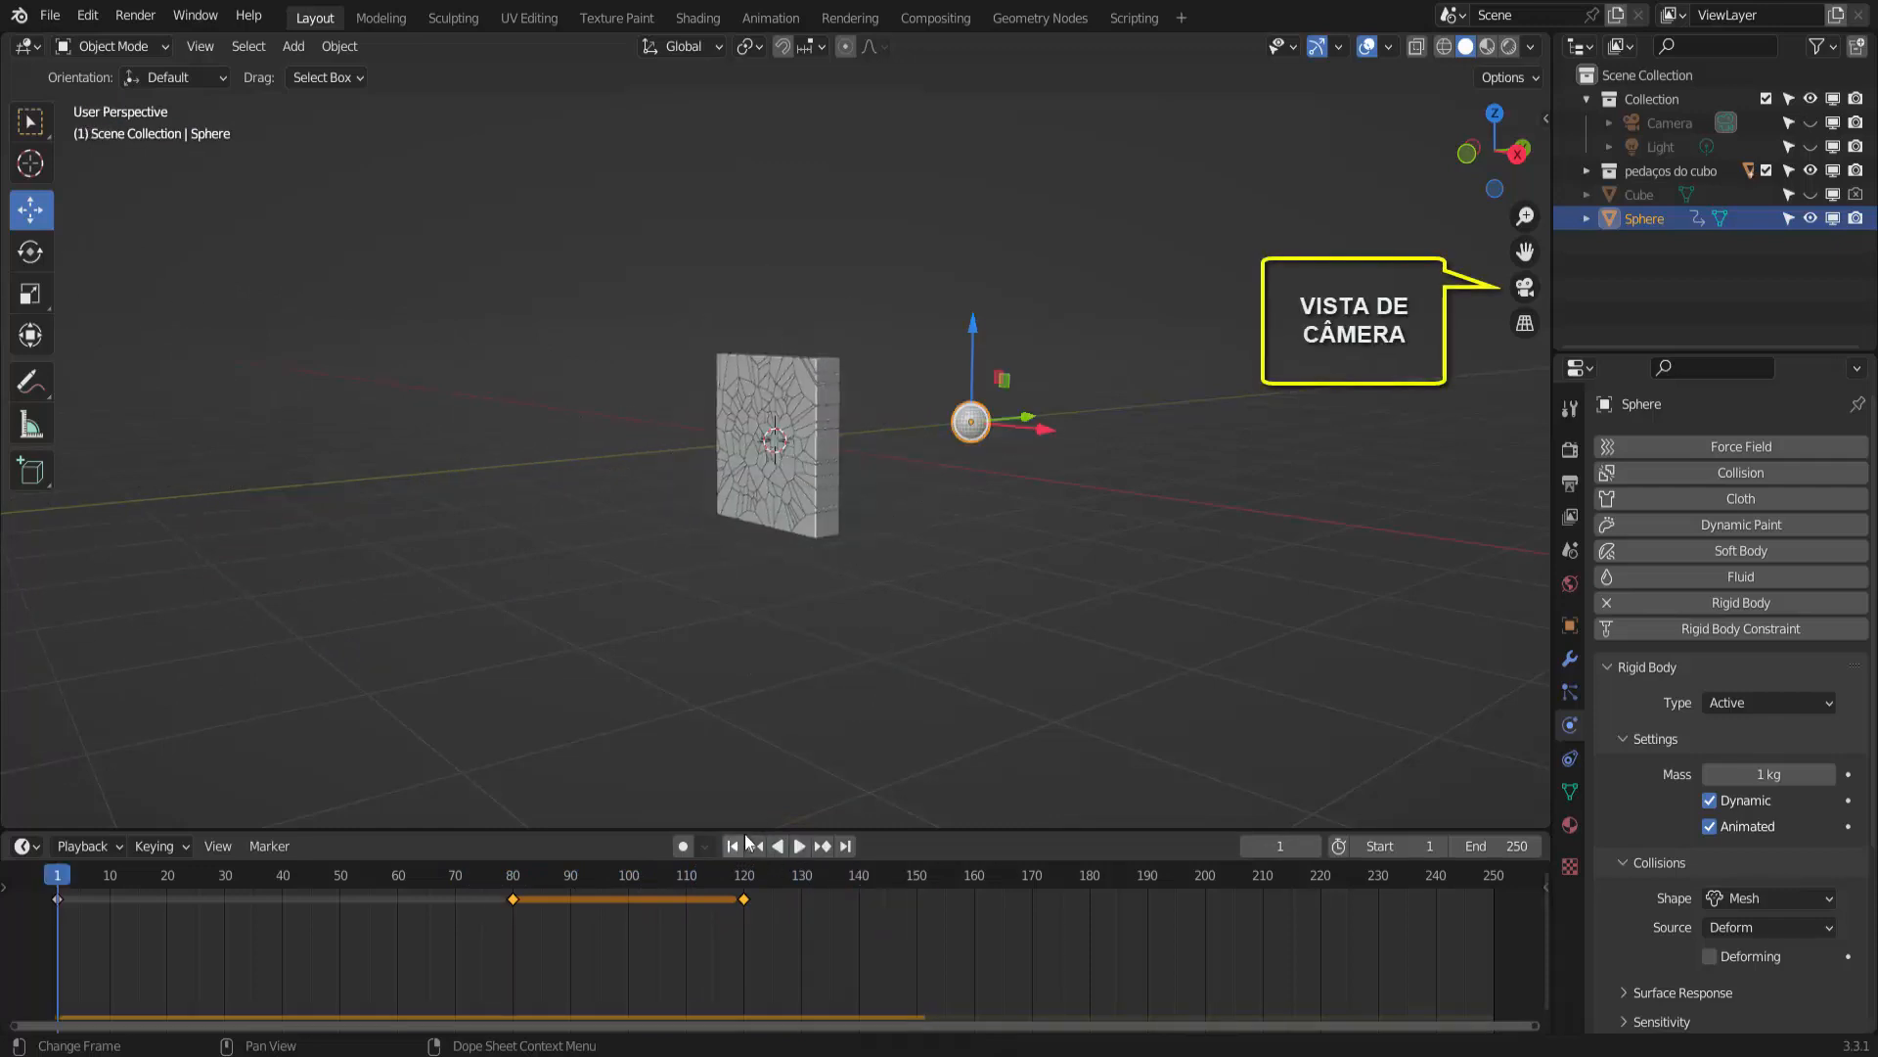
# - Reframe the locked camera so the cube's face hides the sphere behind it, and show the scene in Rendered shading
pyautogui.click(1525, 289)
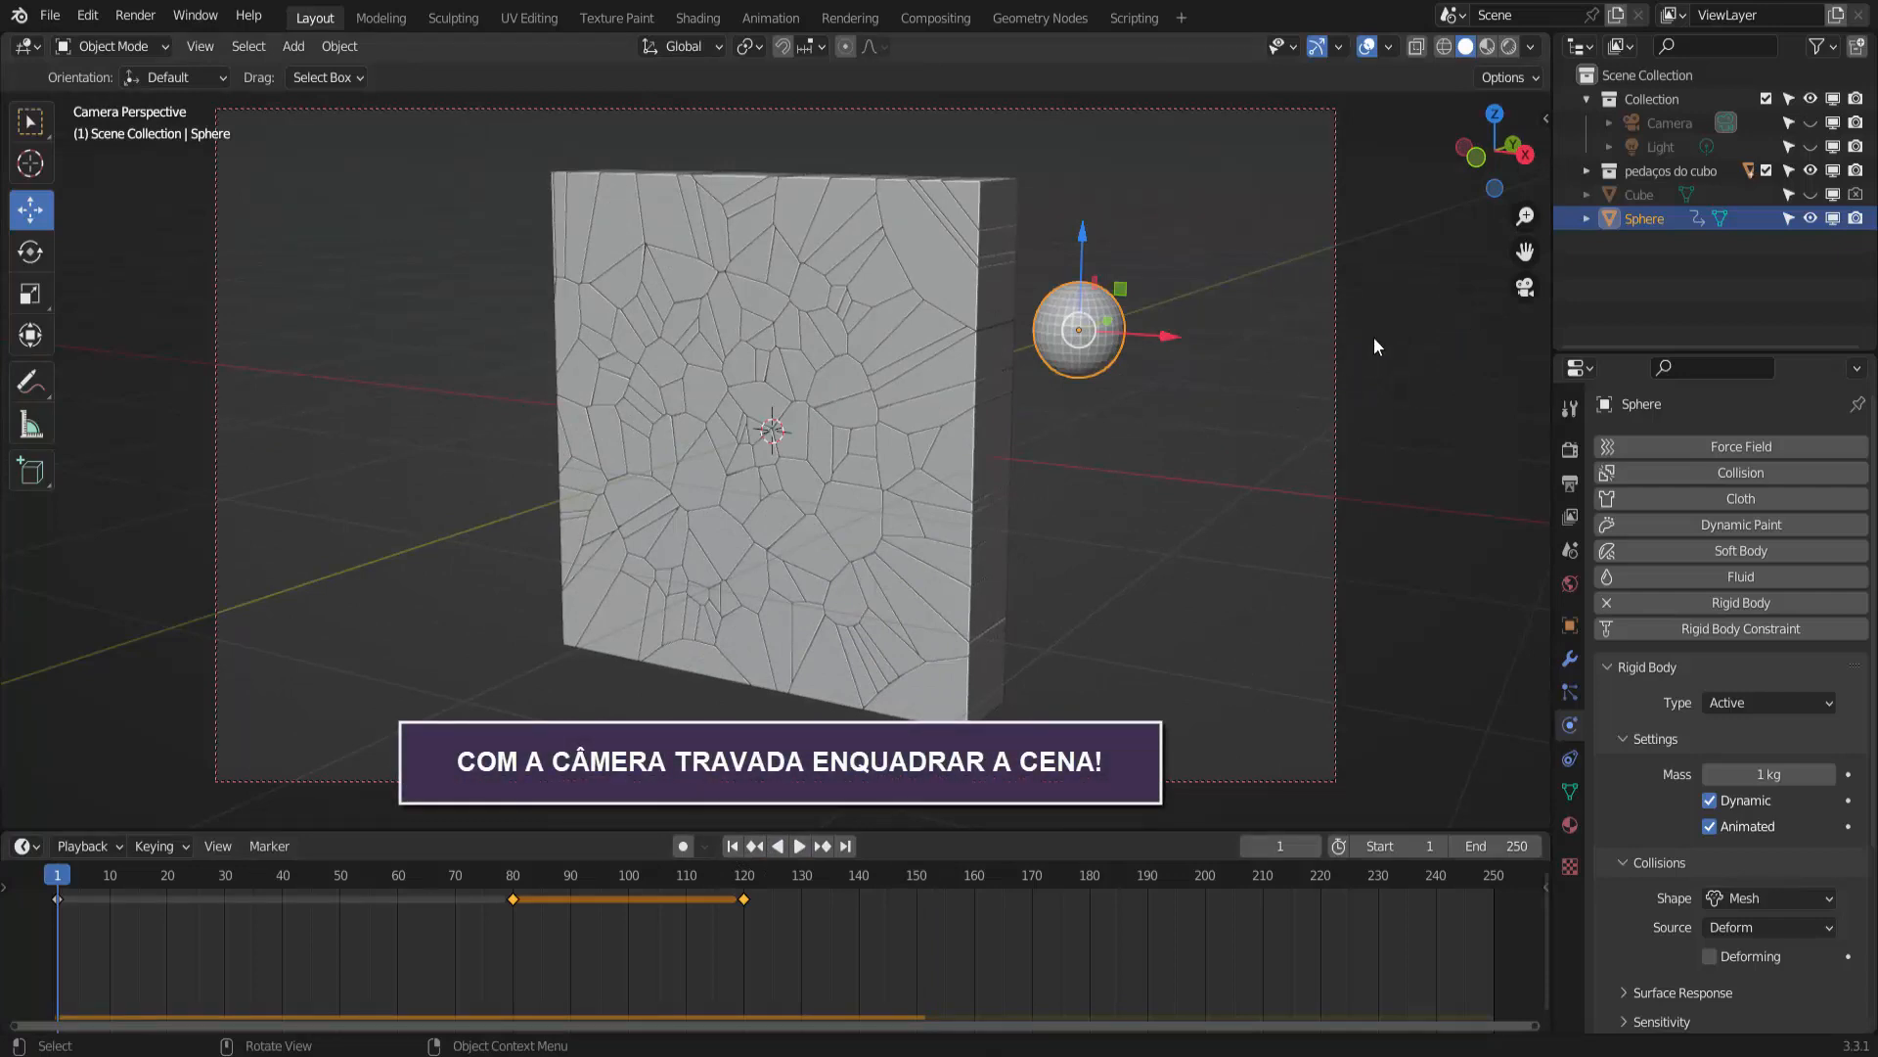
pyautogui.moveTo(1230, 471); pyautogui.dragTo(1278, 456, button='middle')
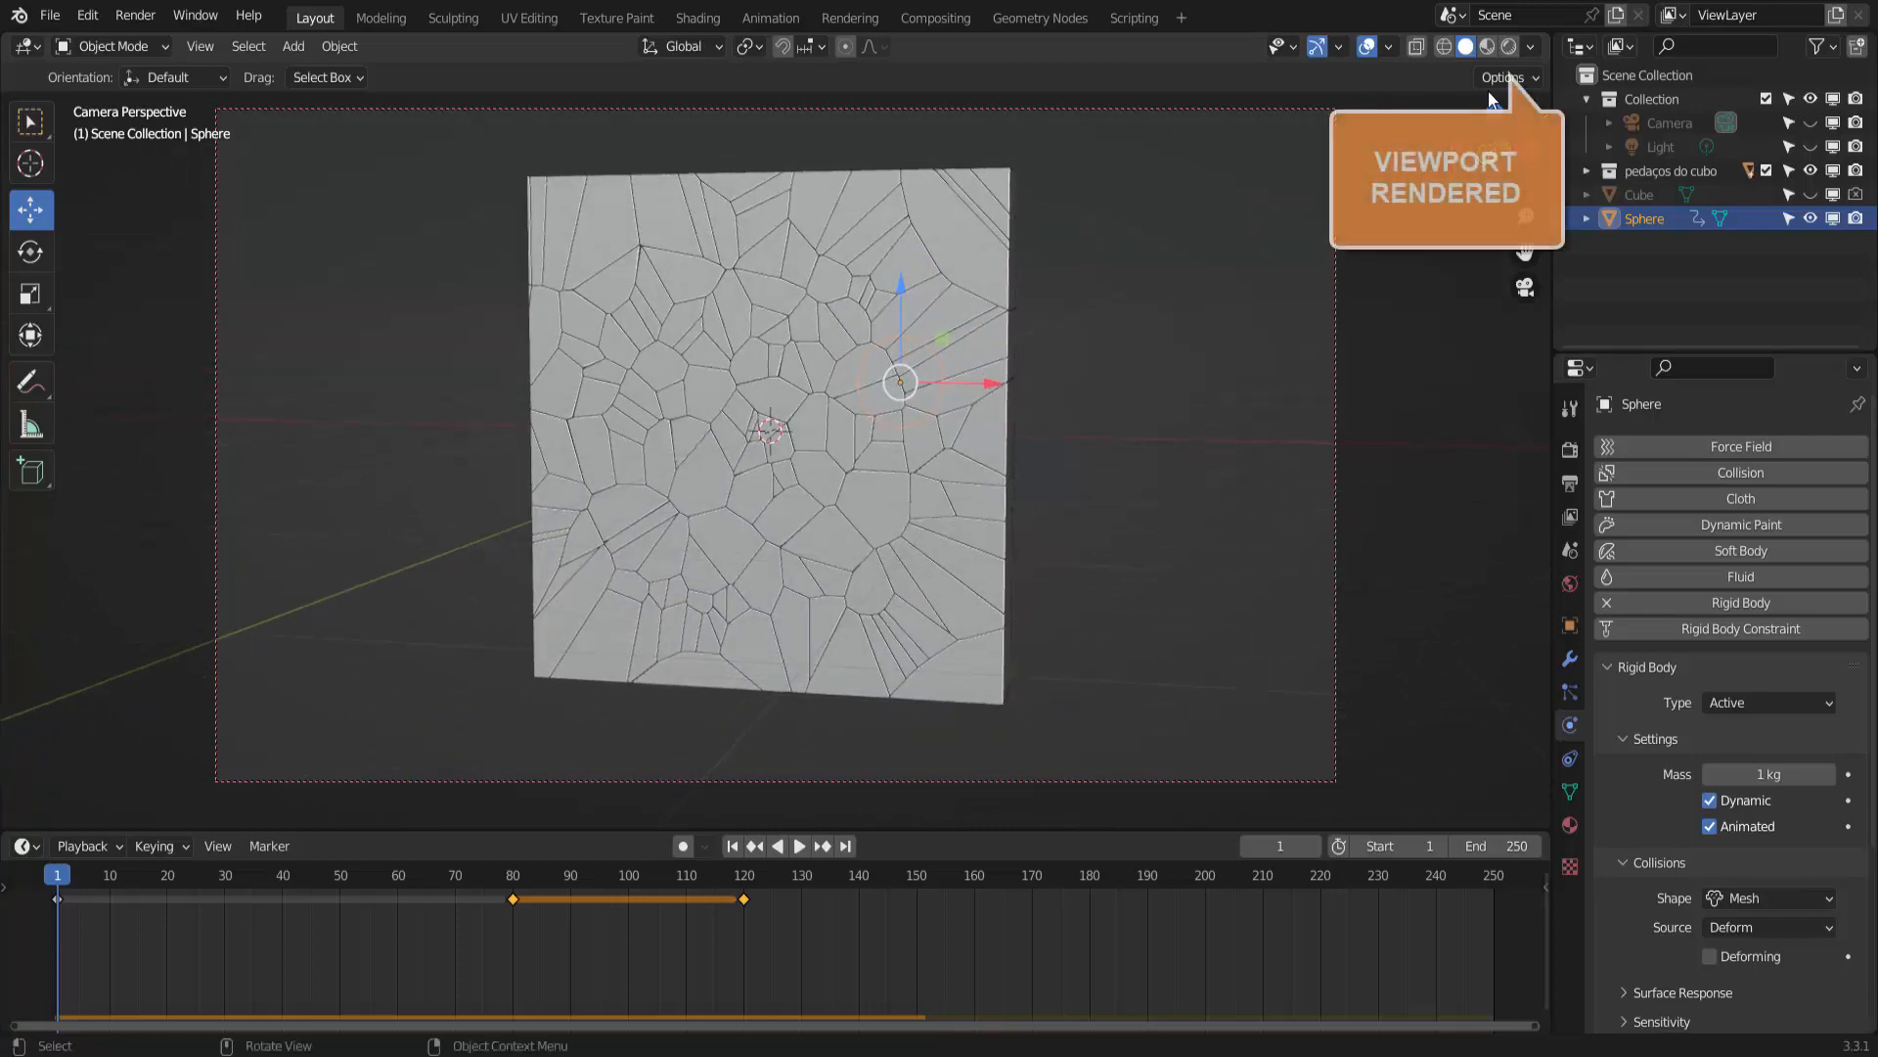
pyautogui.click(1510, 47)
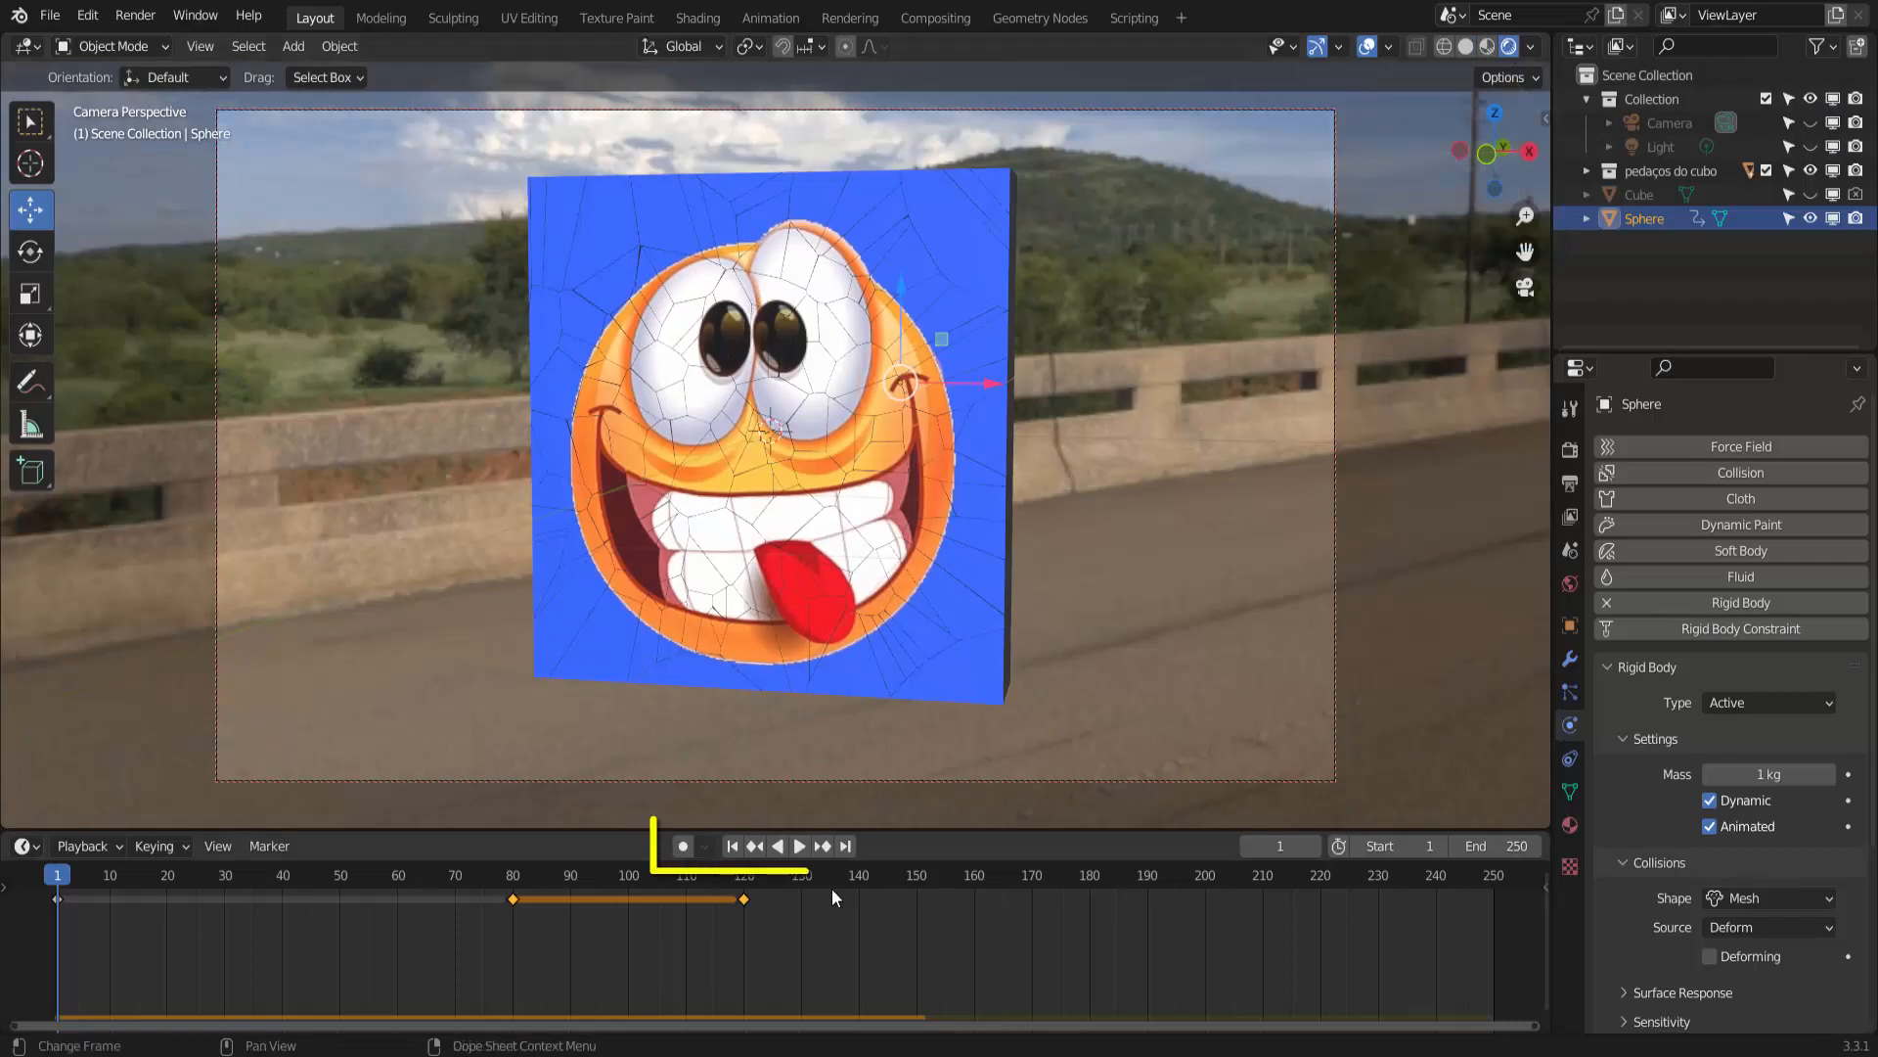
# - Play the rendered shattering animation through the camera view, and return to frame 1
pyautogui.click(800, 847)
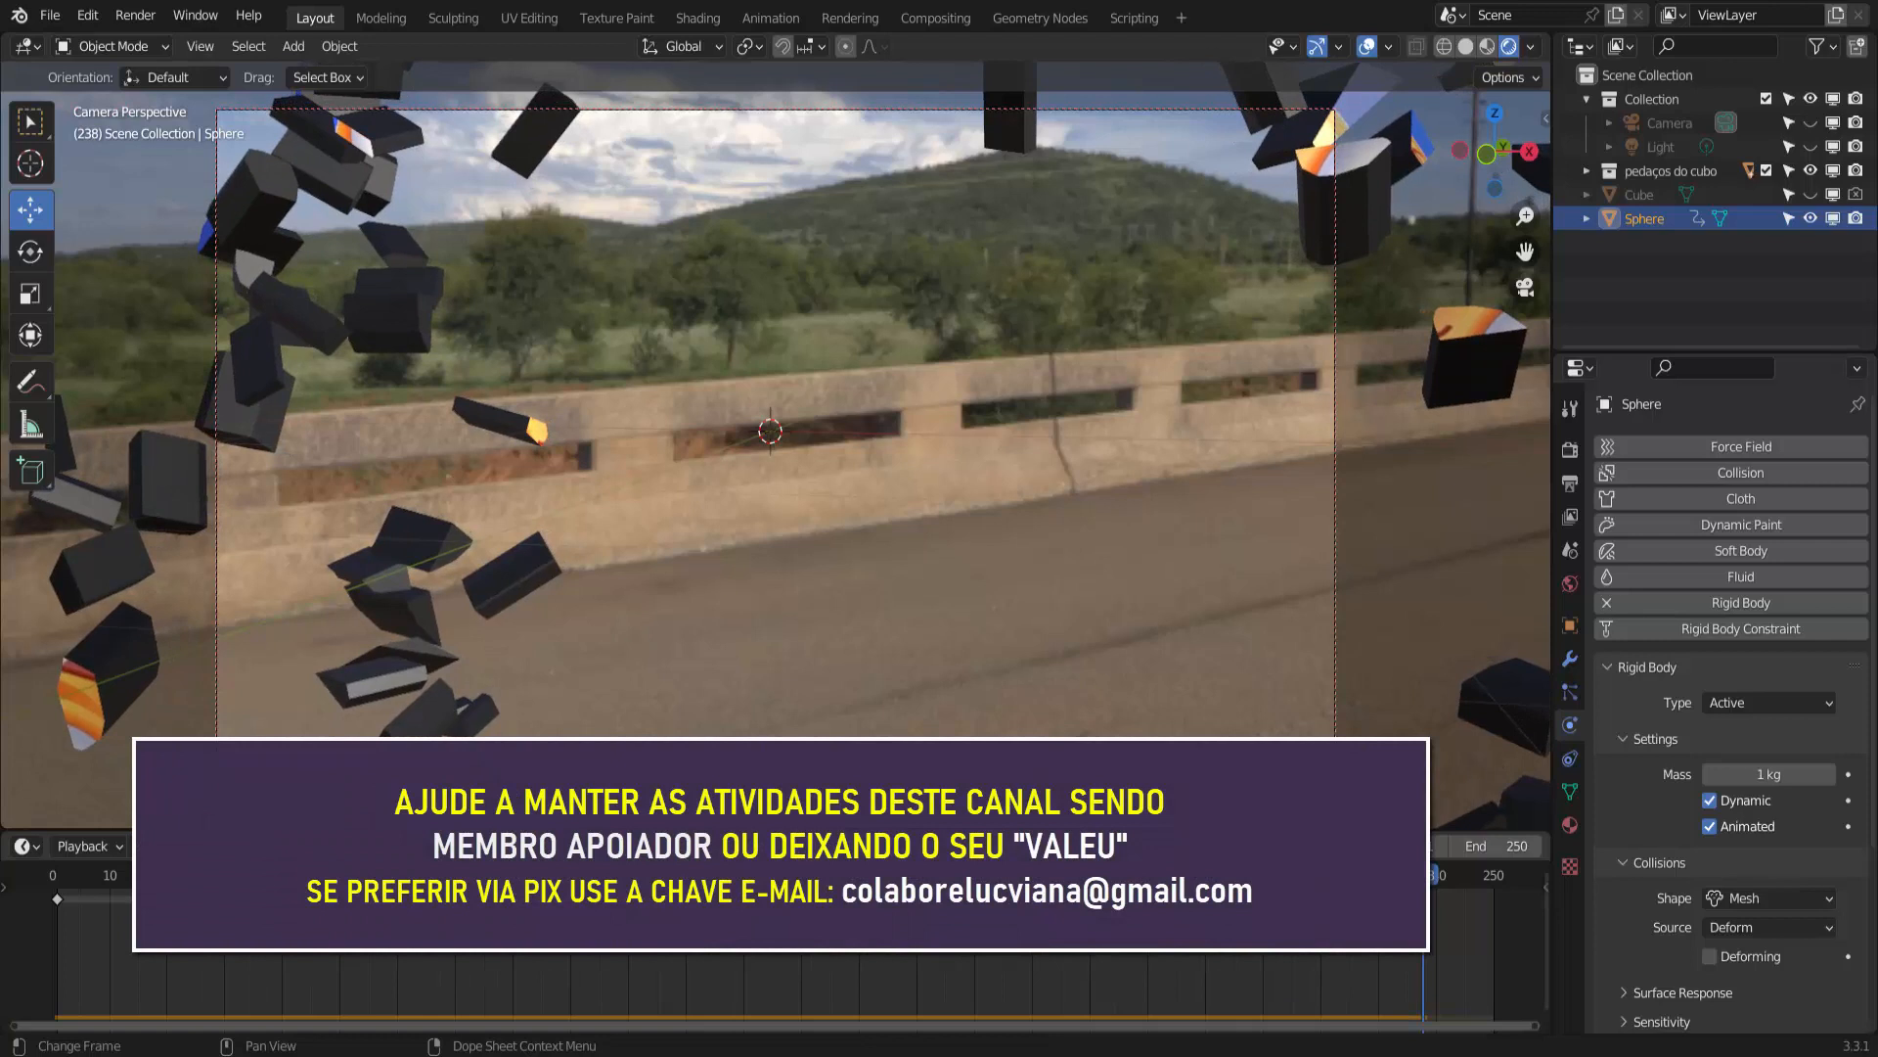
pyautogui.press('Escape')
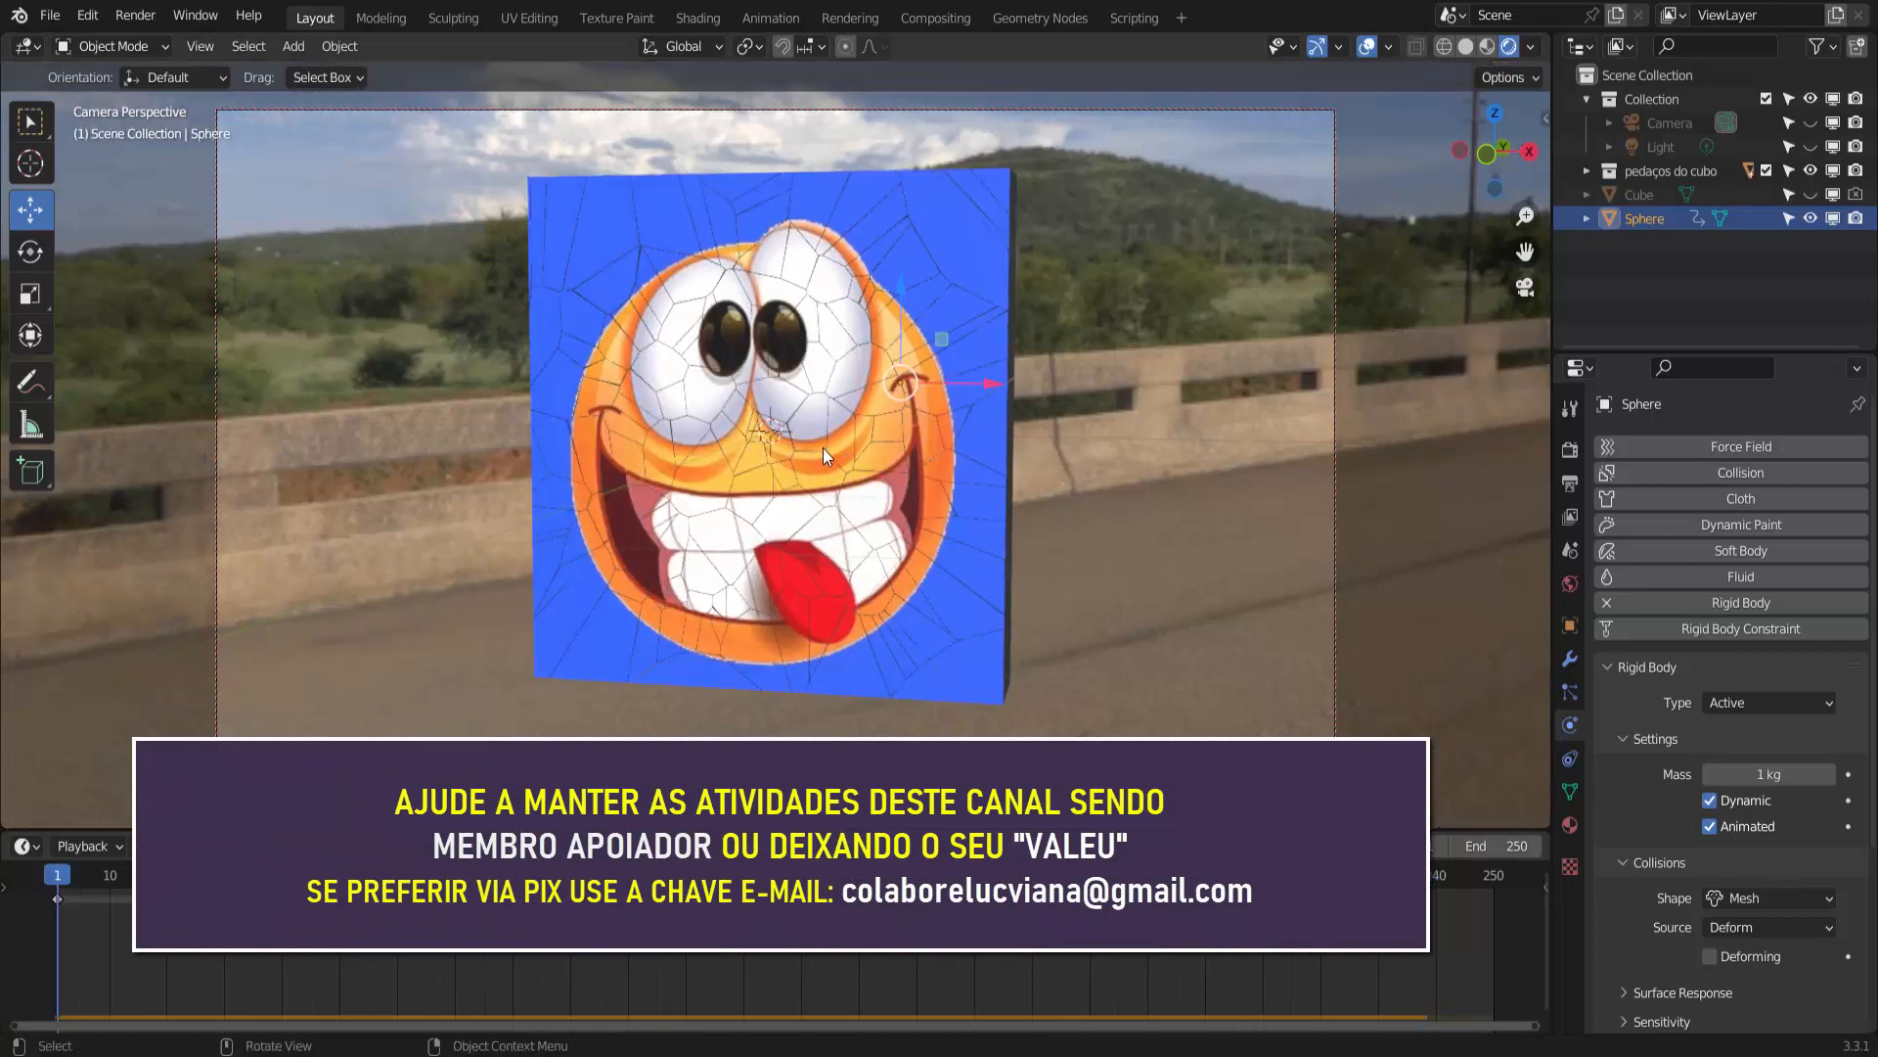